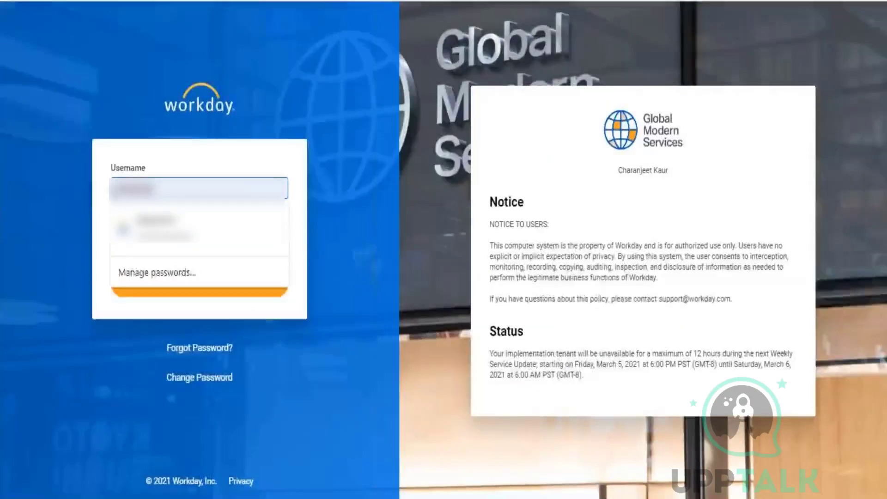
Enter the tenant username and password on the Workday login form and submit the sign-in.
{"action": "key", "text": "ctrl+v"}
{"action": "type", "text": "-impl"}
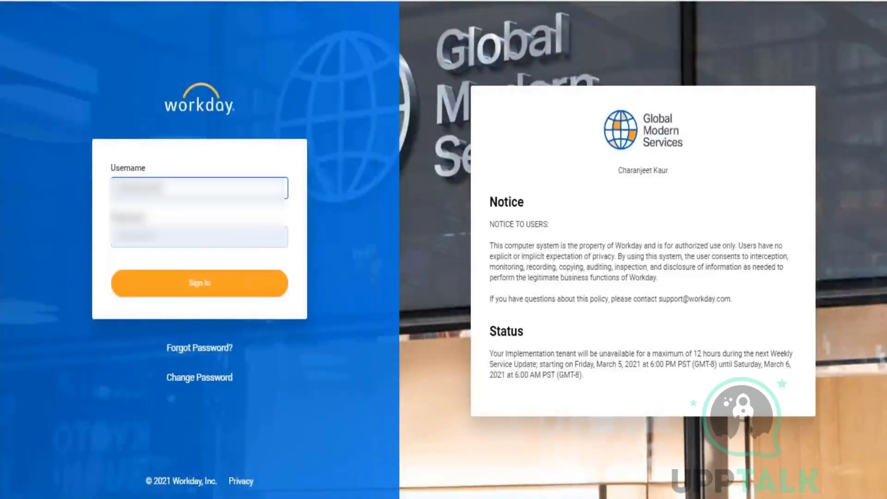
{"action": "key", "text": "BackSpace"}
{"action": "key", "text": "BackSpace"}
{"action": "key", "text": "BackSpace"}
{"action": "key", "text": "BackSpace"}
{"action": "key", "text": "BackSpace"}
{"action": "key", "text": "BackSpace"}
{"action": "key", "text": "BackSpace"}
{"action": "key", "text": "BackSpace"}
{"action": "key", "text": "BackSpace"}
{"action": "key", "text": "BackSpace"}
{"action": "key", "text": "BackSpace"}
{"action": "key", "text": "BackSpace"}
{"action": "key", "text": "BackSpace"}
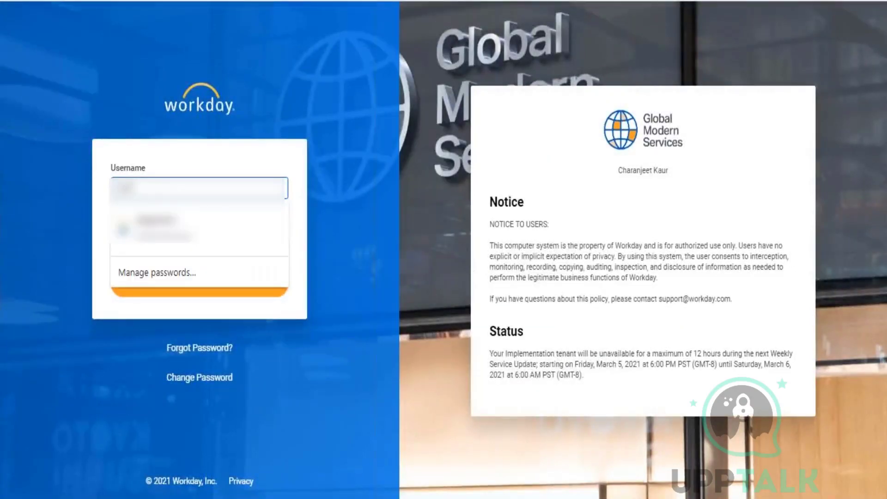
{"action": "type", "text": "admin"}
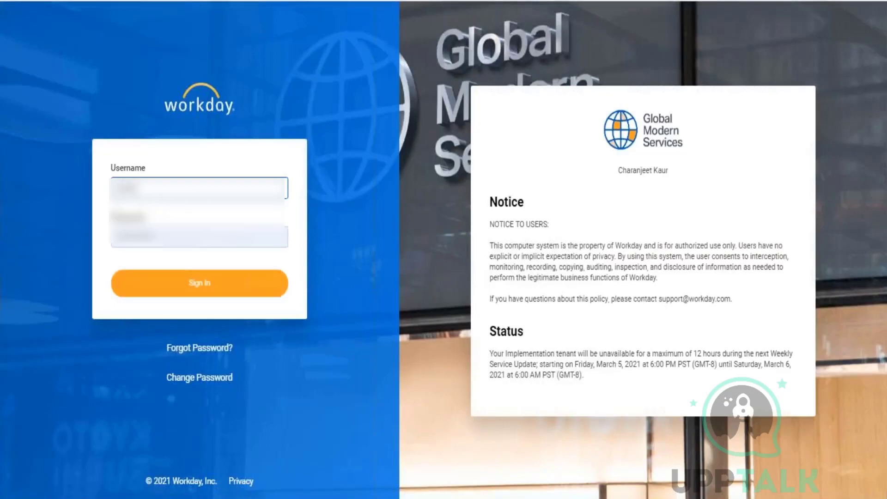
{"action": "key", "text": "Tab"}
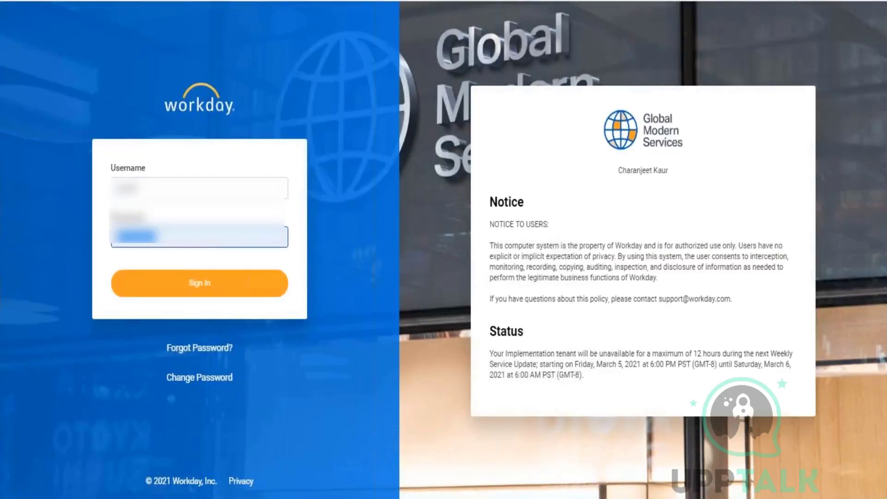
{"action": "key", "text": "BackSpace"}
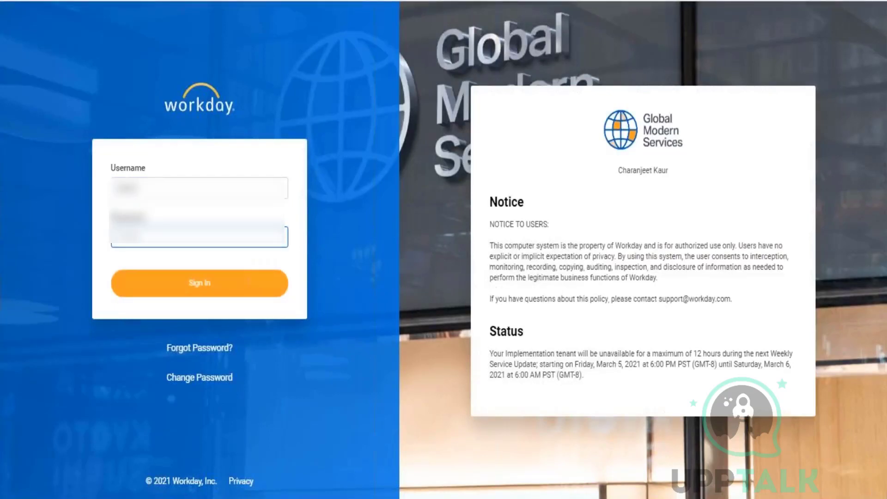
{"action": "key", "text": "BackSpace"}
{"action": "key", "text": "BackSpace"}
{"action": "key", "text": "BackSpace"}
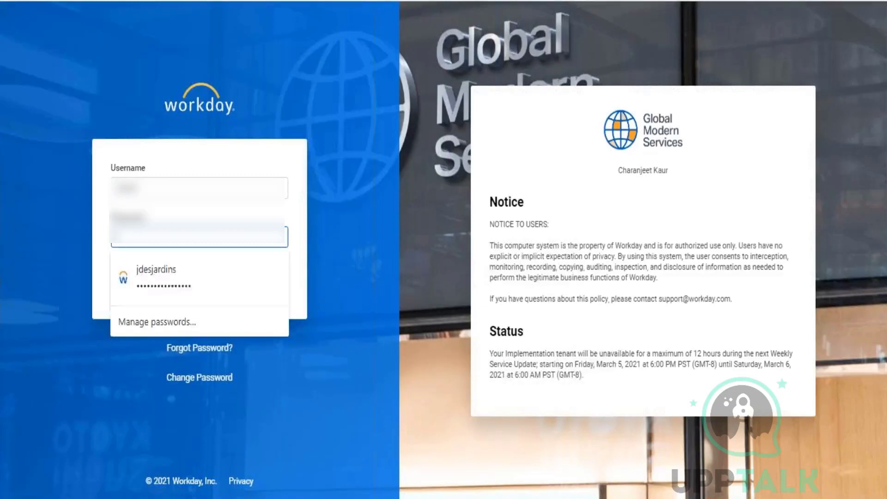
{"action": "type", "text": "•"}
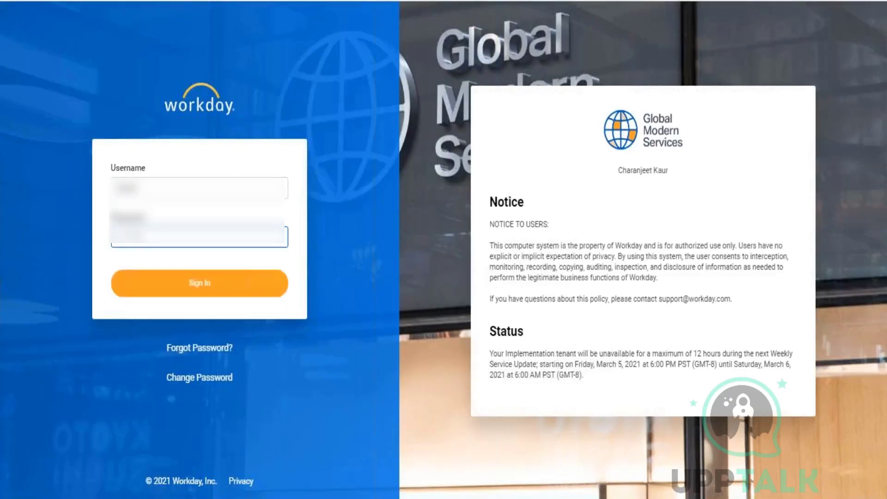
{"action": "key", "text": "Tab"}
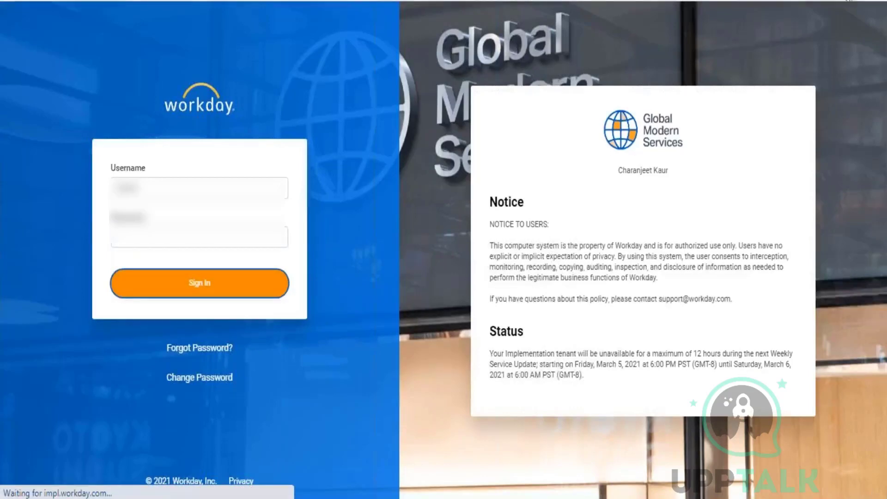
In the Excel notes workbook, rename Sheet1 to 27.02.
{"action": "key", "text": "alt+Tab"}
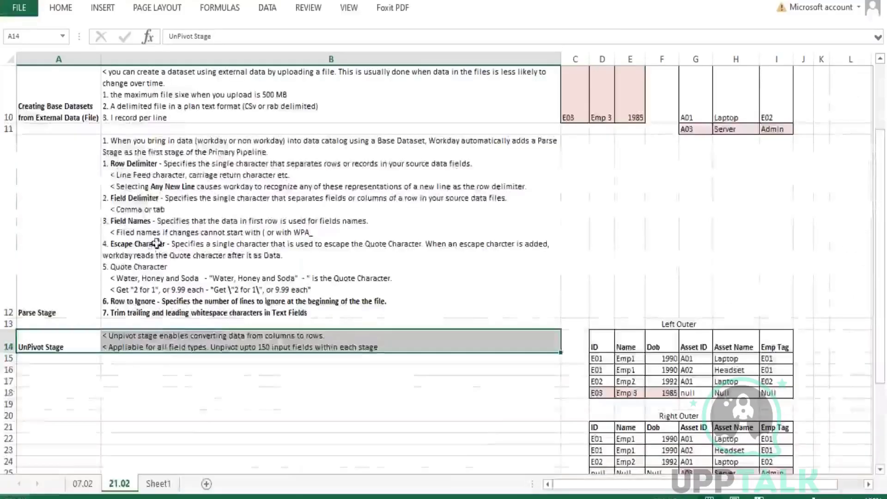
{"action": "scroll", "coordinate": [157, 244], "scroll_direction": "up", "scroll_amount": 3}
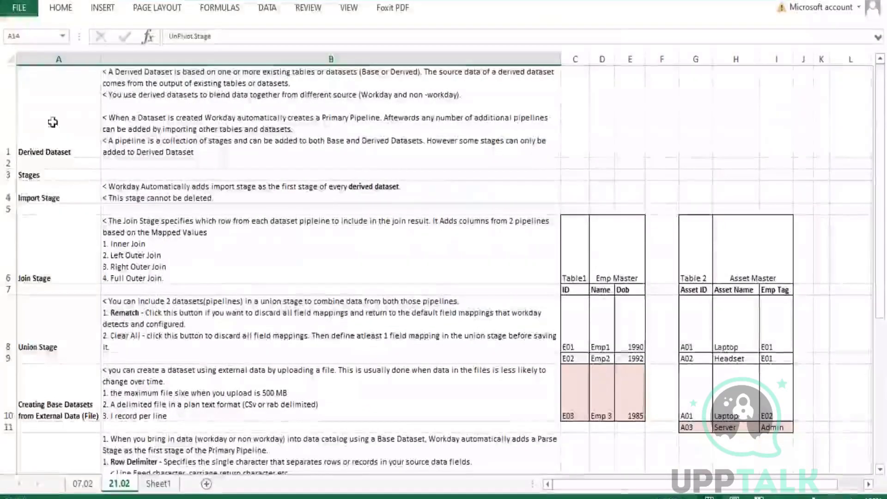
{"action": "left_click_drag", "start_coordinate": [53, 123], "coordinate": [78, 439]}
{"action": "scroll", "coordinate": [98, 433], "scroll_direction": "down", "scroll_amount": 3}
{"action": "scroll", "coordinate": [129, 421], "scroll_direction": "up", "scroll_amount": 2}
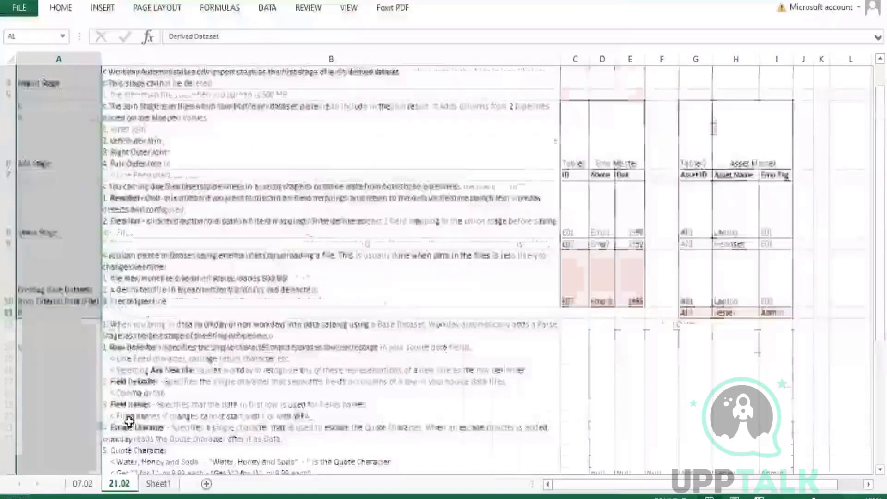
{"action": "scroll", "coordinate": [129, 421], "scroll_direction": "down", "scroll_amount": 2}
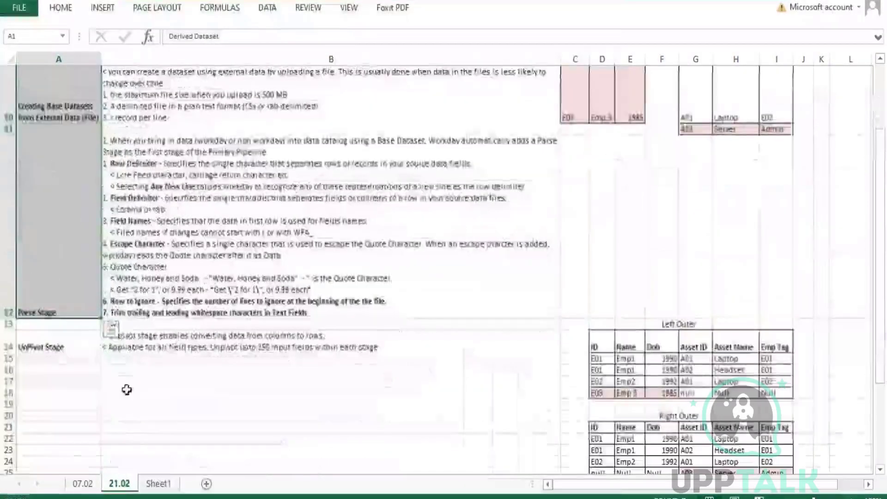
{"action": "left_click", "coordinate": [158, 484]}
{"action": "right_click", "coordinate": [160, 485]}
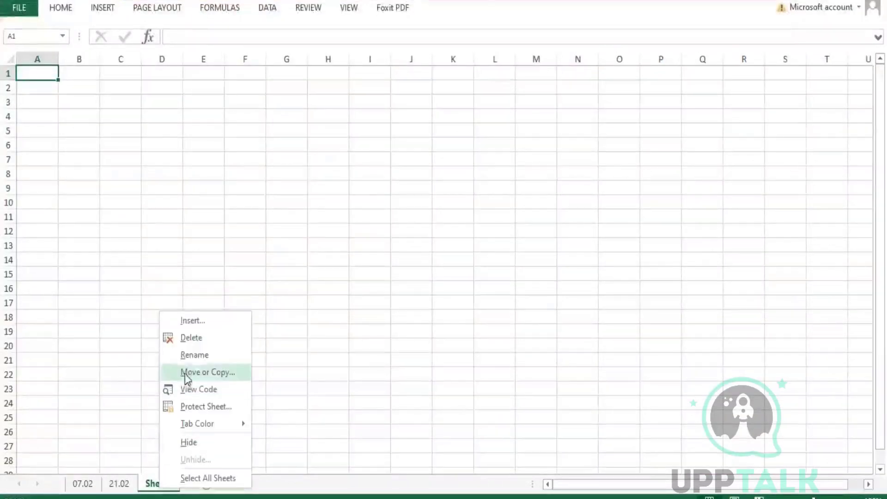
{"action": "left_click", "coordinate": [197, 356]}
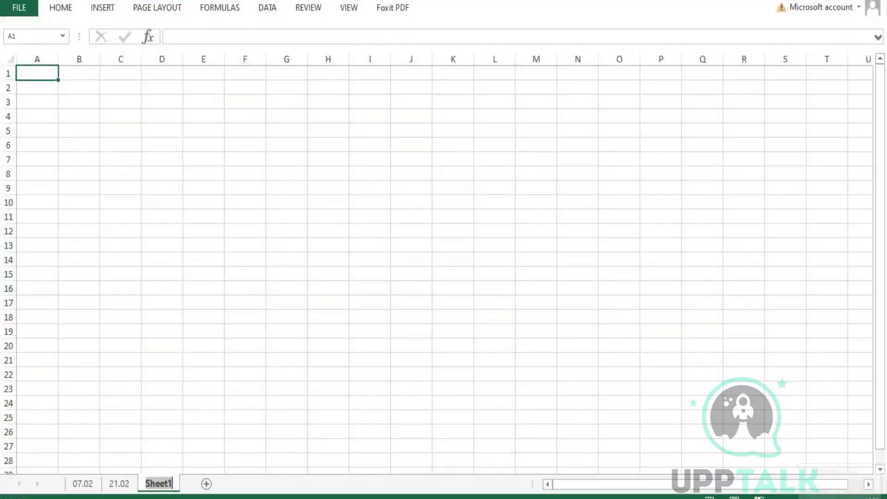
{"action": "type", "text": "27.02"}
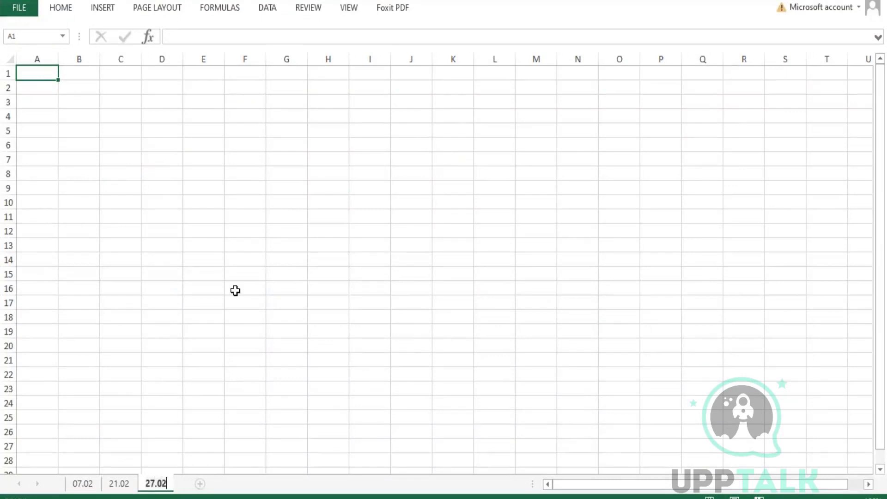
{"action": "key", "text": "Return"}
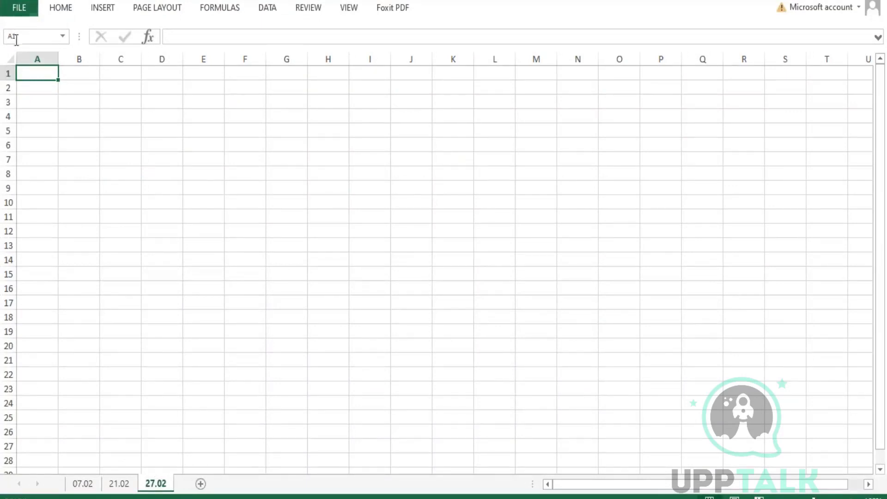
Widen column A of the 27.02 sheet.
{"action": "left_click", "coordinate": [6, 56]}
{"action": "left_click", "coordinate": [60, 8]}
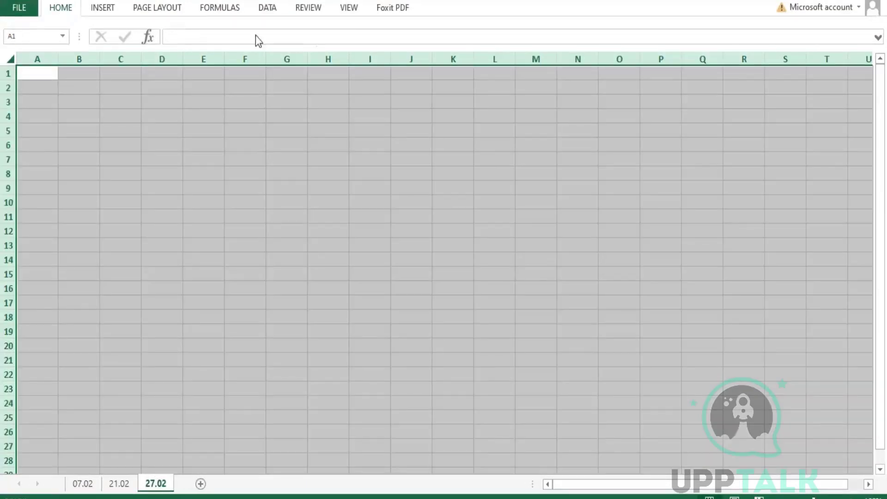
{"action": "left_click", "coordinate": [170, 157]}
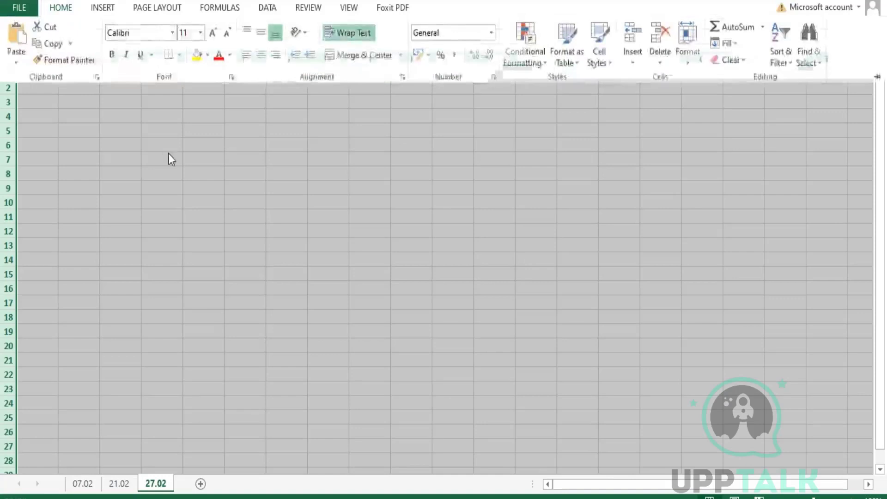
{"action": "left_click", "coordinate": [37, 58]}
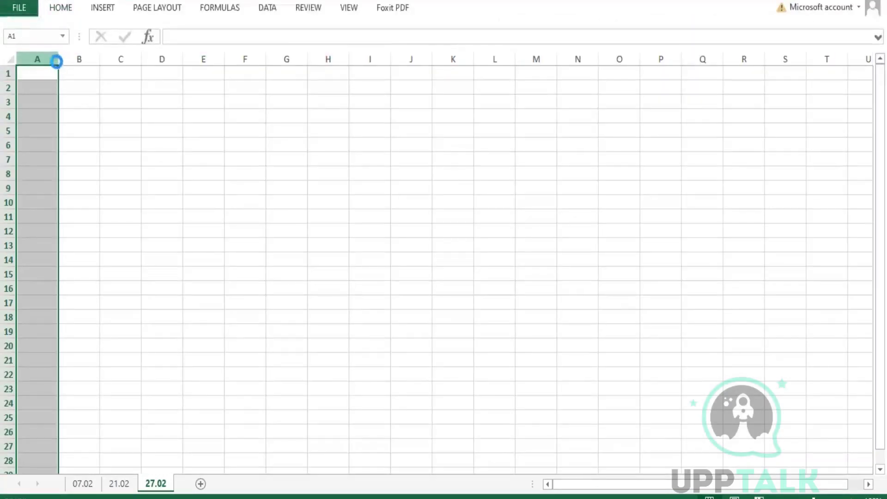
{"action": "left_click_drag", "start_coordinate": [58, 59], "coordinate": [635, 83]}
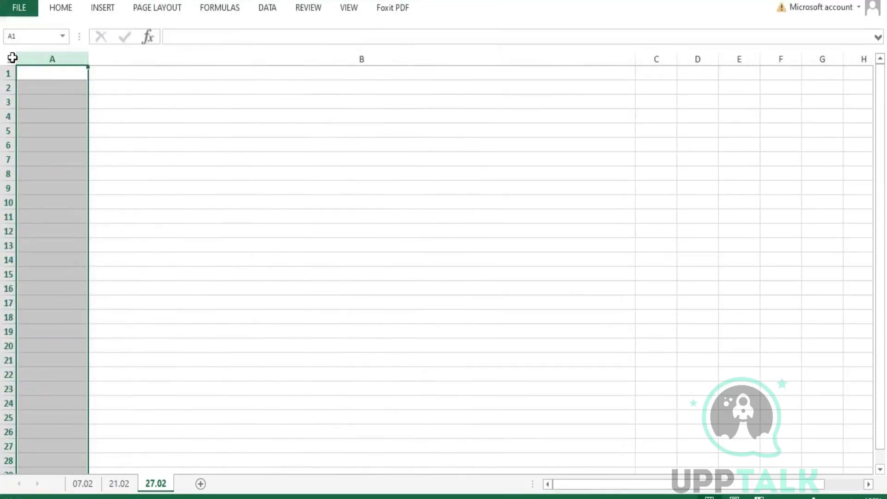
Set the font size of the whole sheet to 9.
{"action": "left_click", "coordinate": [11, 58]}
{"action": "left_click", "coordinate": [60, 11]}
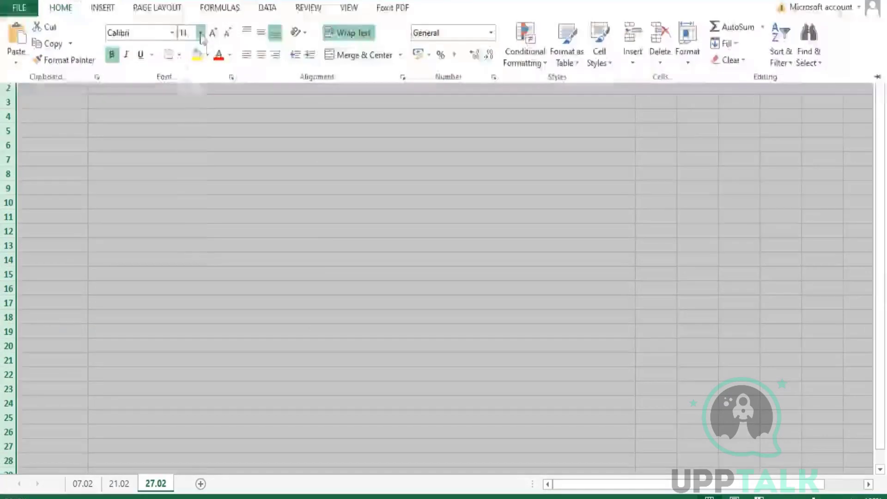
{"action": "left_click", "coordinate": [200, 33]}
{"action": "left_click", "coordinate": [185, 62]}
Enter the heading 'Manage Fields' in cell A1.
{"action": "left_click", "coordinate": [32, 71]}
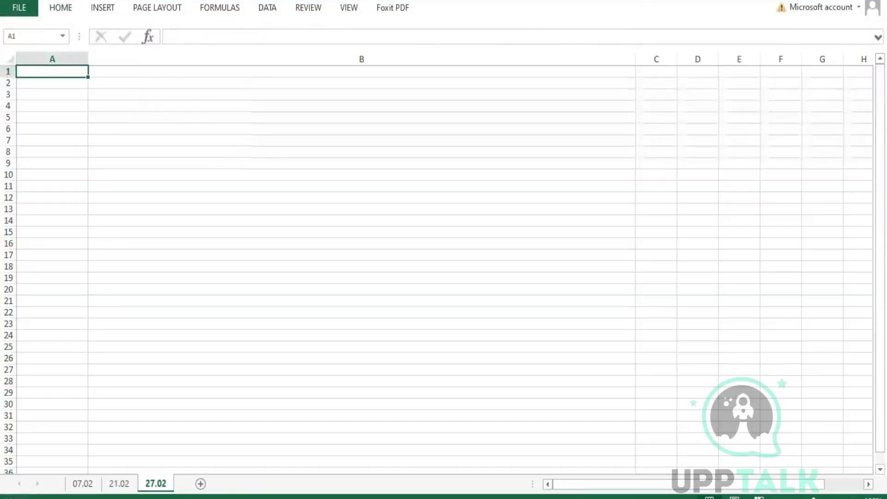
{"action": "type", "text": "Manage "}
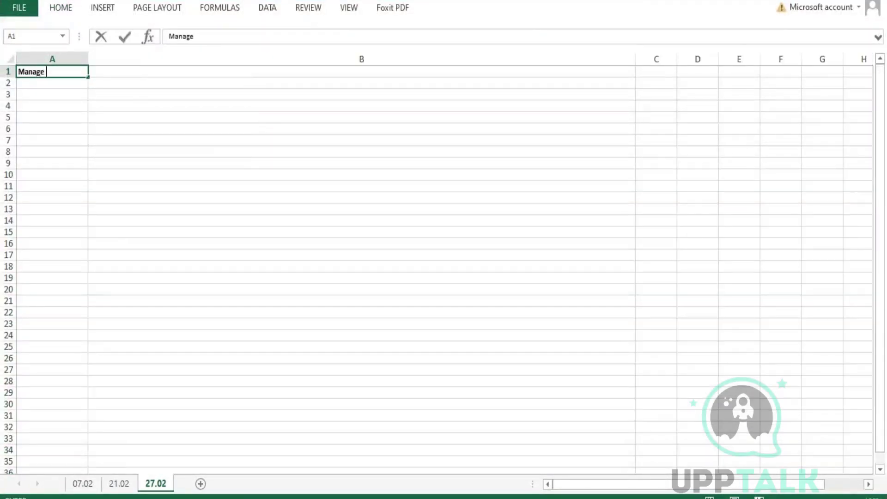
{"action": "type", "text": "Fields"}
{"action": "key", "text": "Return"}
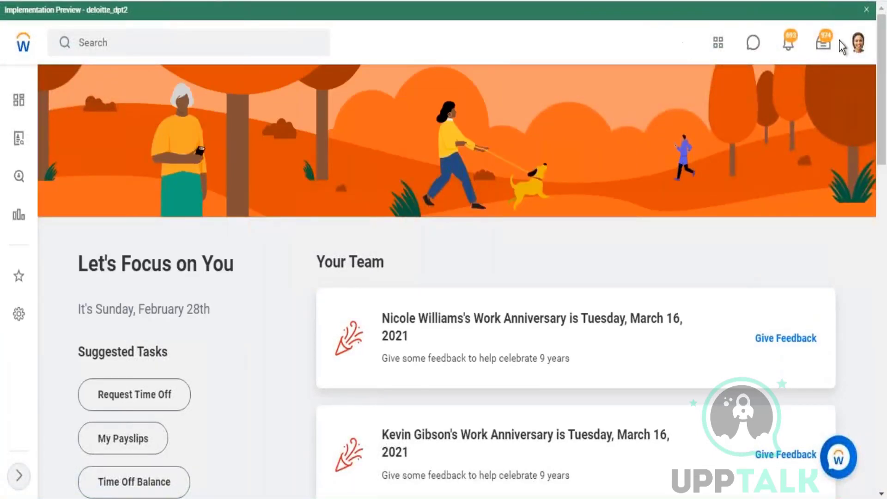
Close the green Implementation Preview banner on the Workday home page.
{"action": "left_click", "coordinate": [866, 10]}
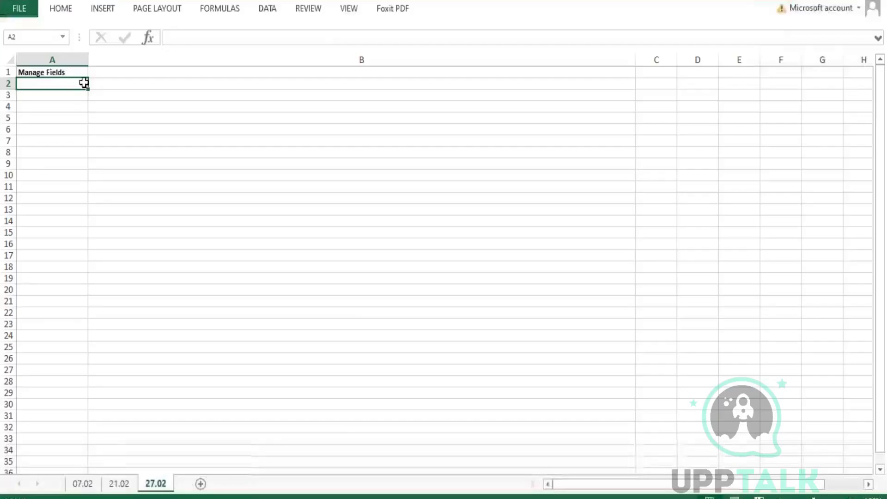
Write '< Use the Manage Fields stage to select fields, edit fields and View Field Changes.' in B1, then select 'edit fields'.
{"action": "left_click", "coordinate": [97, 73]}
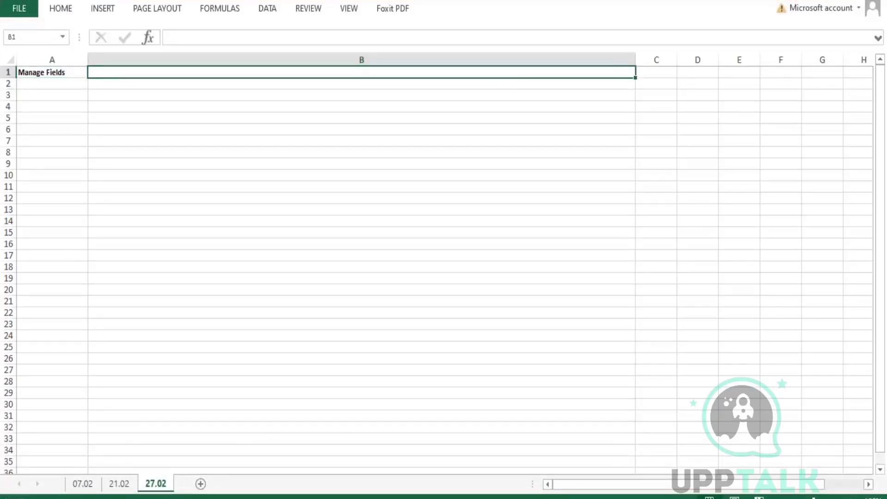
{"action": "type", "text": "< Use"}
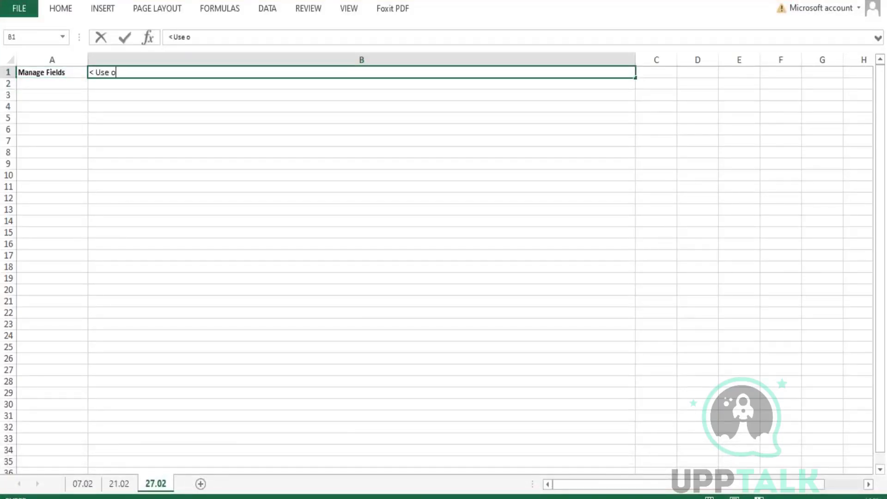
{"action": "type", "text": " o"}
{"action": "key", "text": "BackSpace"}
{"action": "type", "text": "the Manage Field"}
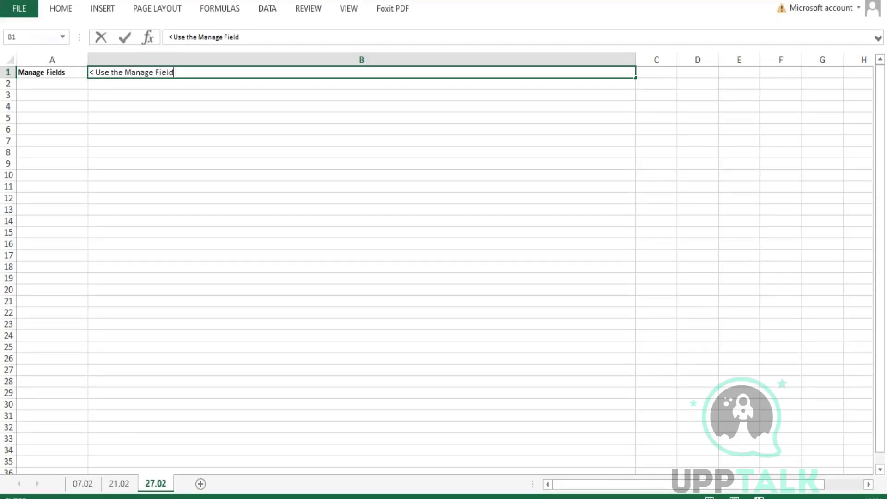
{"action": "type", "text": "s stage to sel"}
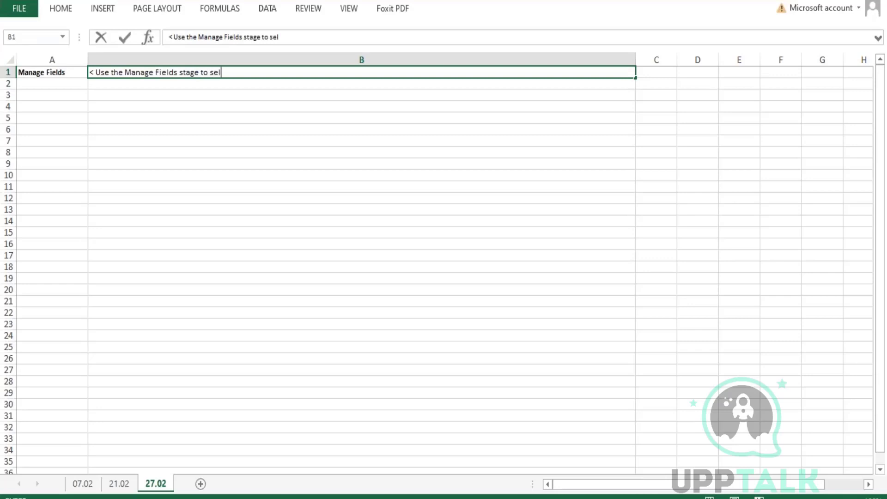
{"action": "type", "text": "ect fields, edit f"}
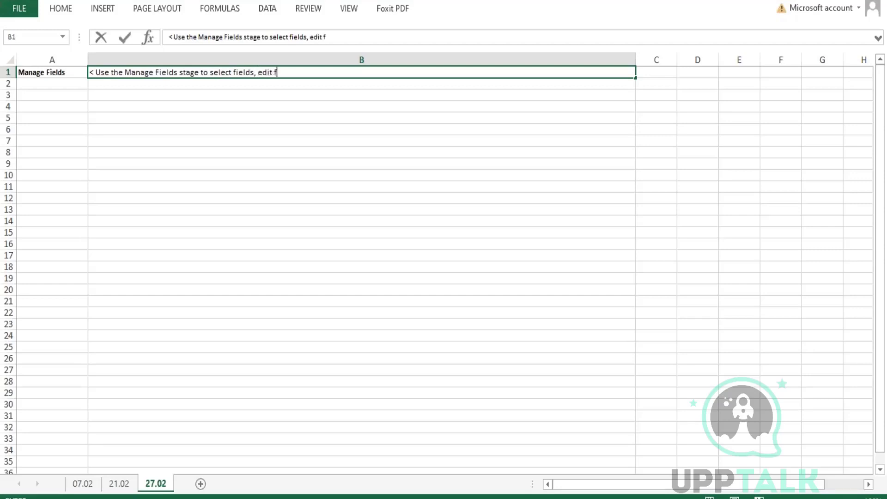
{"action": "type", "text": "ields and Vie"}
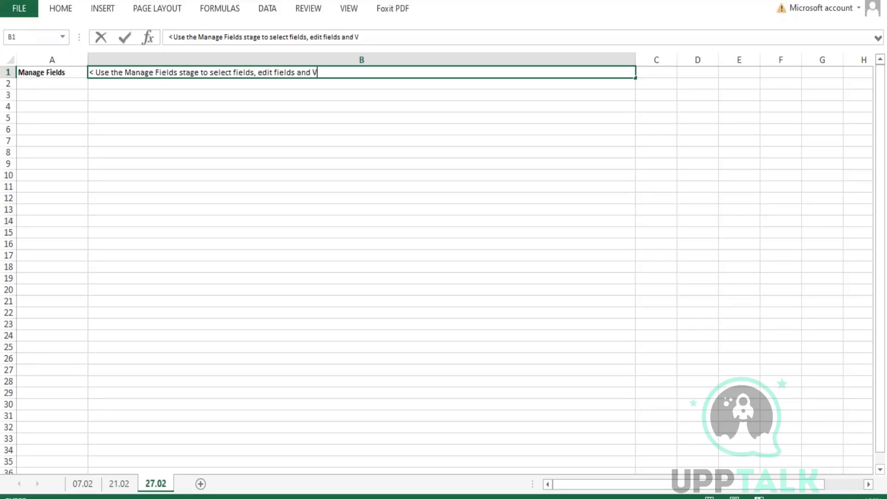
{"action": "key", "text": "BackSpace"}
{"action": "type", "text": "iew Field Changes."}
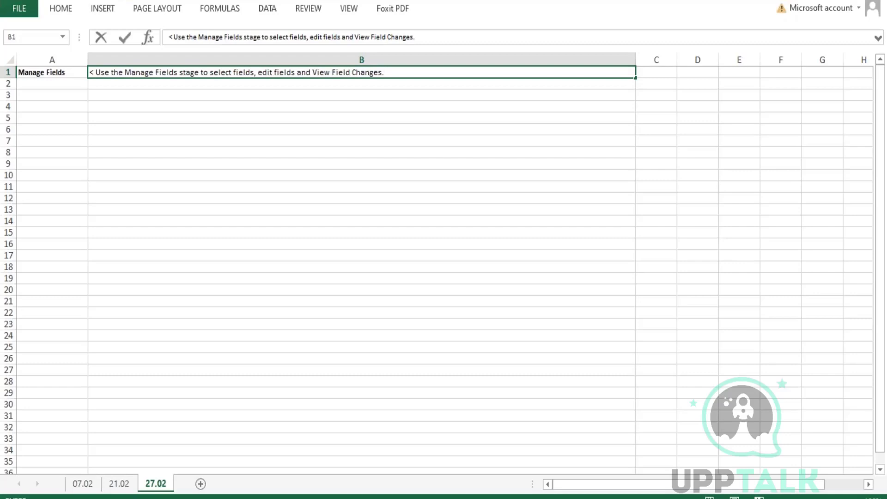
{"action": "key", "text": "Return"}
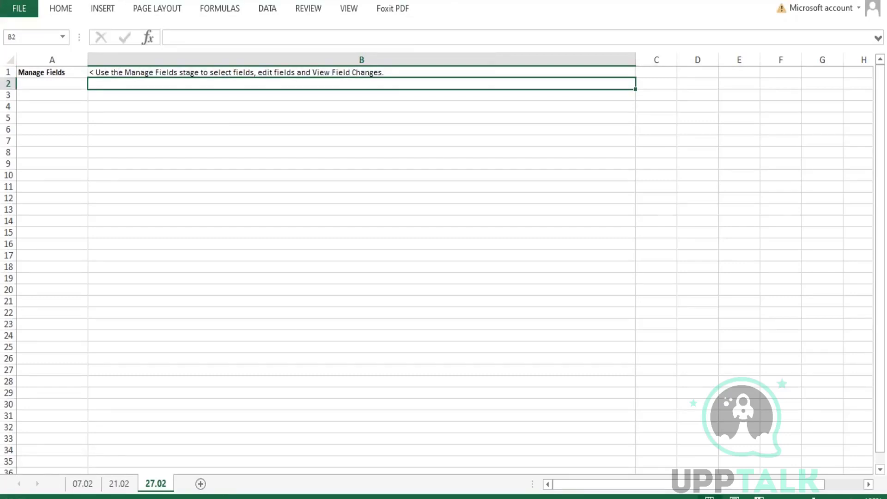
{"action": "double_click", "coordinate": [262, 72]}
{"action": "left_click_drag", "start_coordinate": [254, 72], "coordinate": [296, 72]}
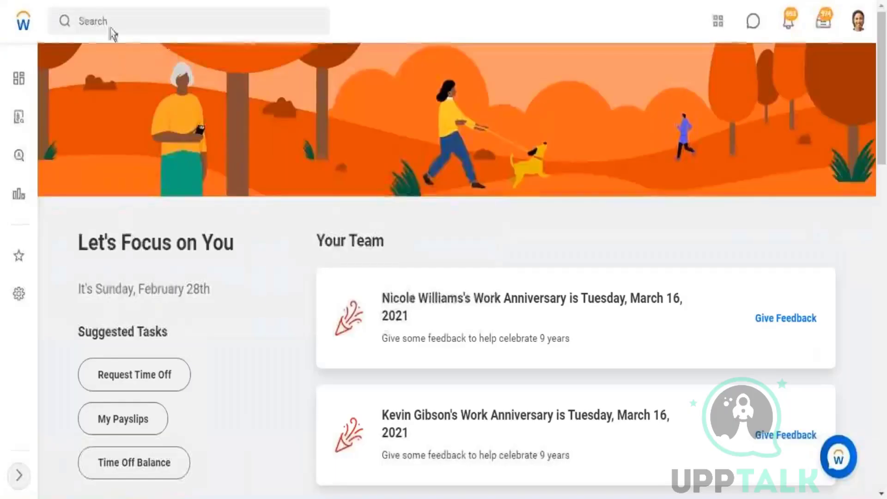
Run the Start Proxy task and start a proxy session acting as the chosen worker.
{"action": "left_click", "coordinate": [112, 23]}
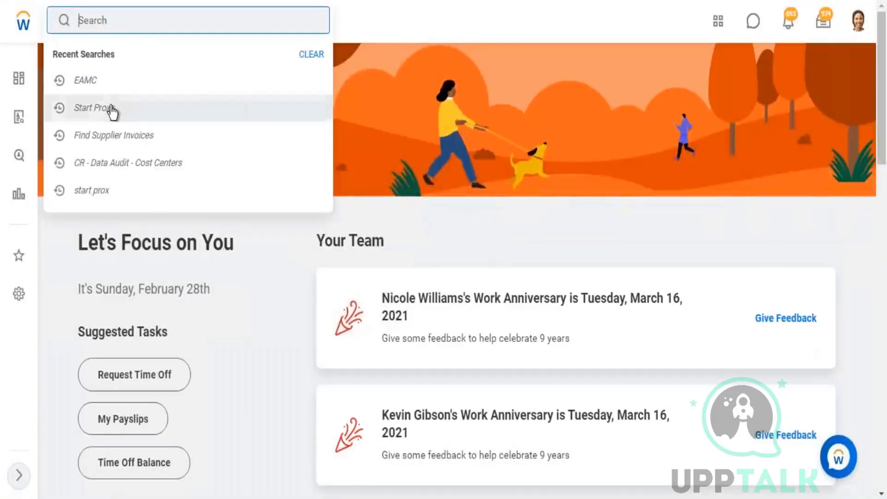
{"action": "left_click", "coordinate": [195, 109]}
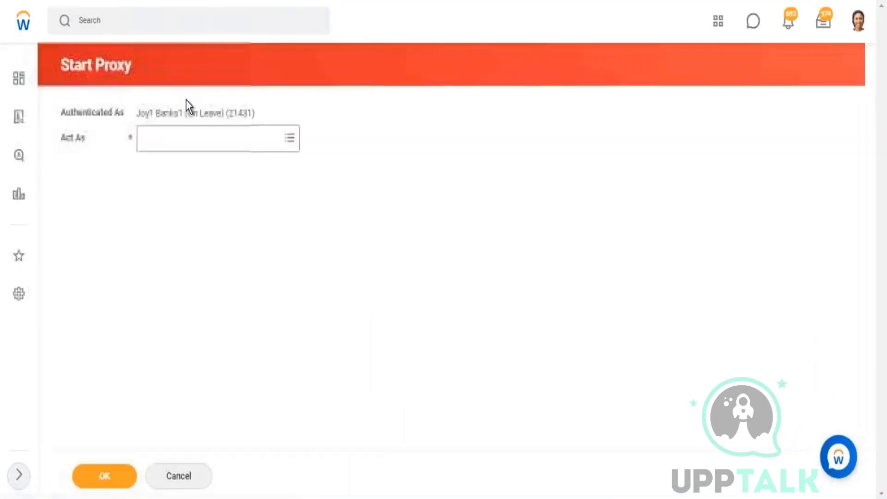
{"action": "left_click", "coordinate": [176, 141]}
{"action": "type", "text": "sta"}
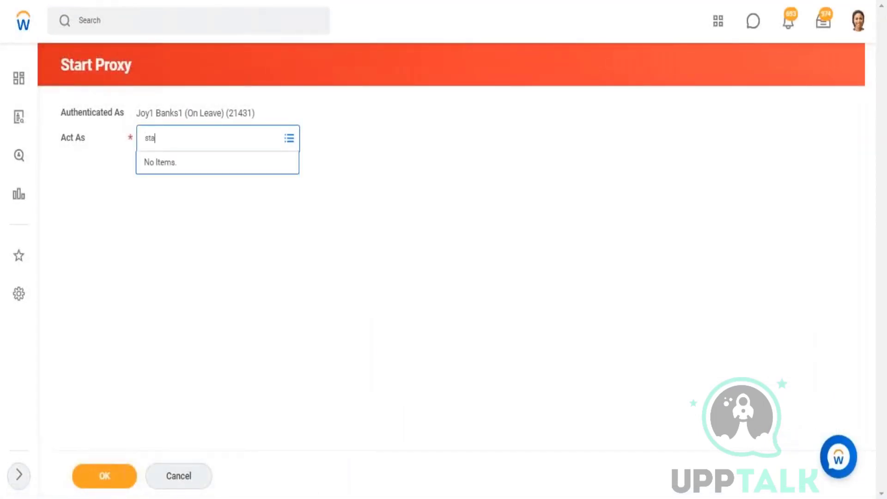
{"action": "key", "text": "BackSpace"}
{"action": "key", "text": "BackSpace"}
{"action": "type", "text": "logan mcneil"}
{"action": "key", "text": "Return"}
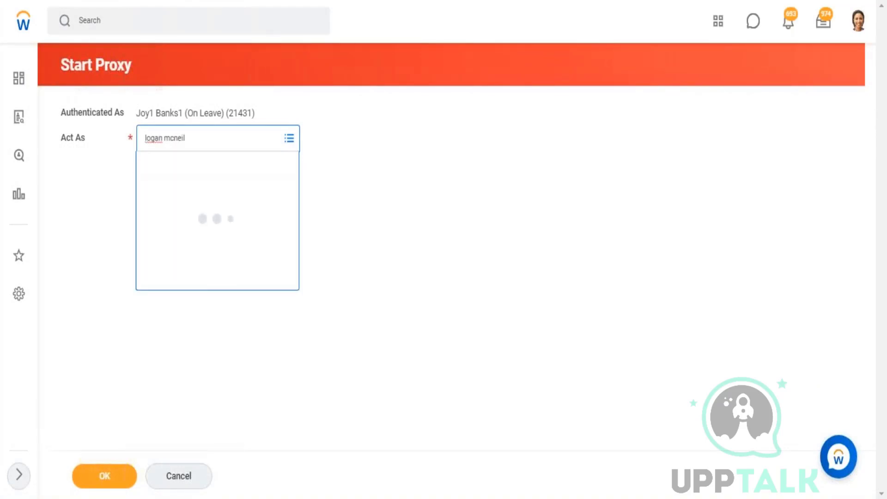
{"action": "left_click", "coordinate": [91, 468]}
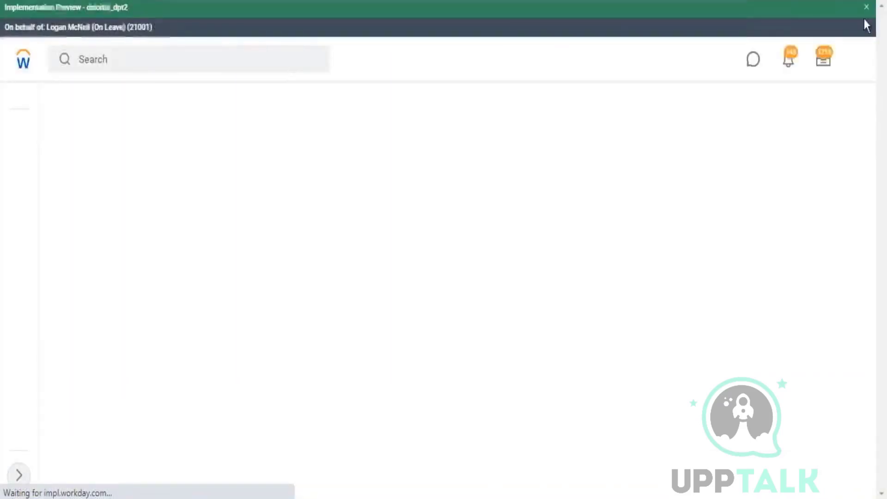
Dismiss the preview banner and open Data Catalog by searching 'data cat'.
{"action": "left_click", "coordinate": [866, 7]}
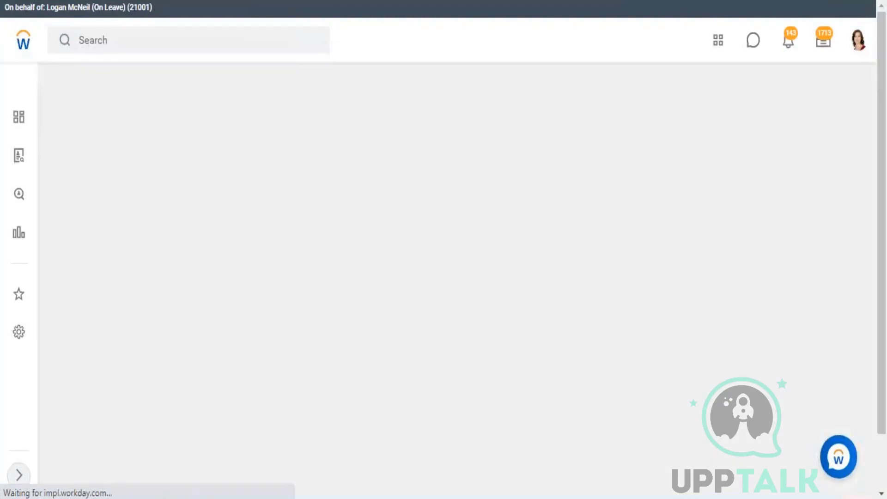
{"action": "left_click", "coordinate": [102, 46]}
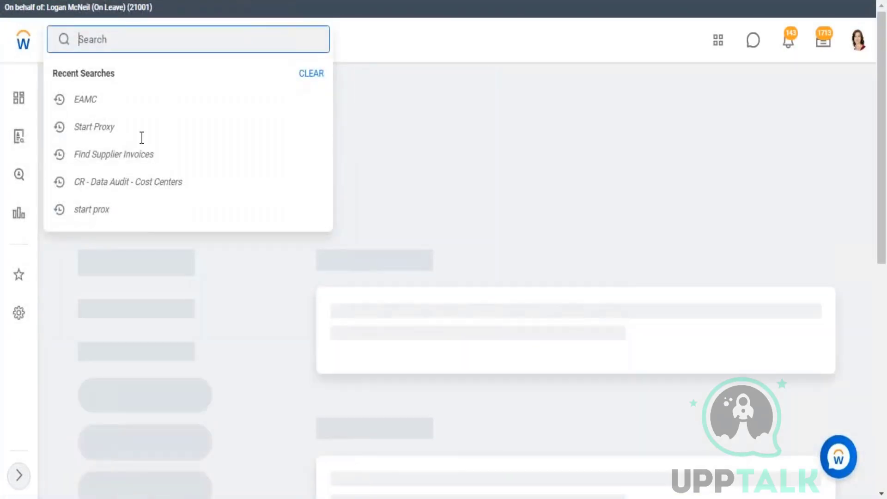
{"action": "type", "text": "data"}
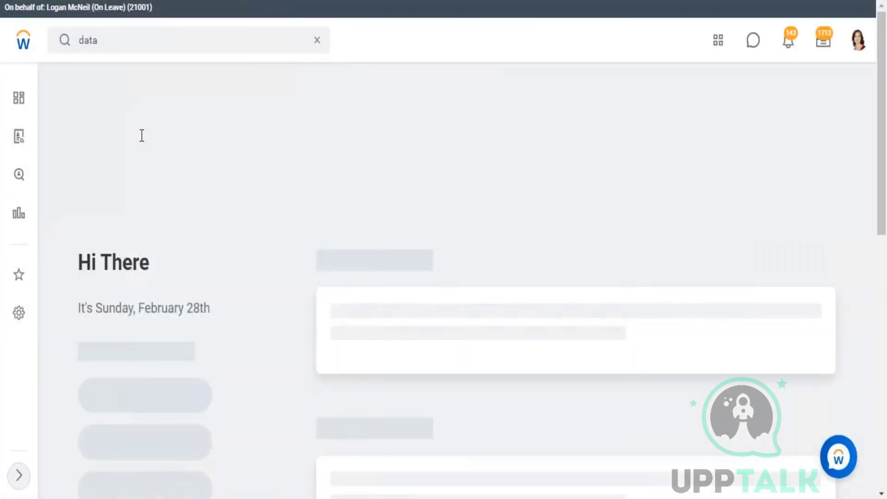
{"action": "left_click", "coordinate": [125, 41]}
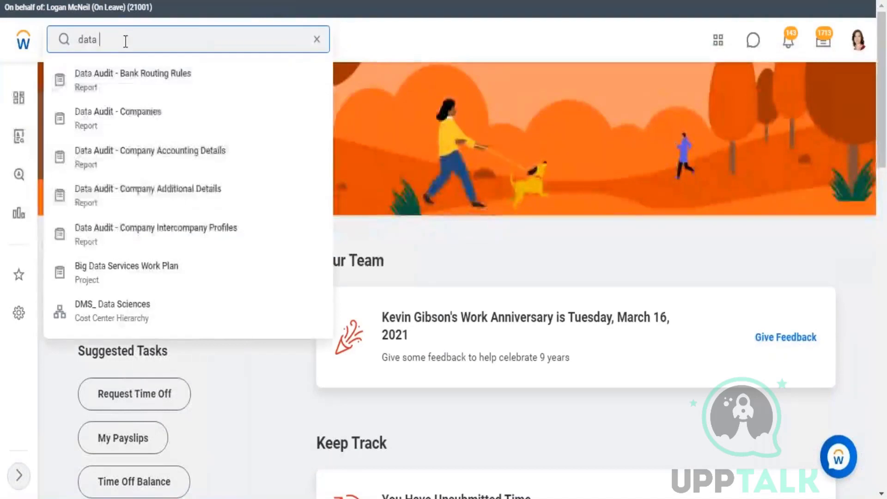
{"action": "type", "text": "cat"}
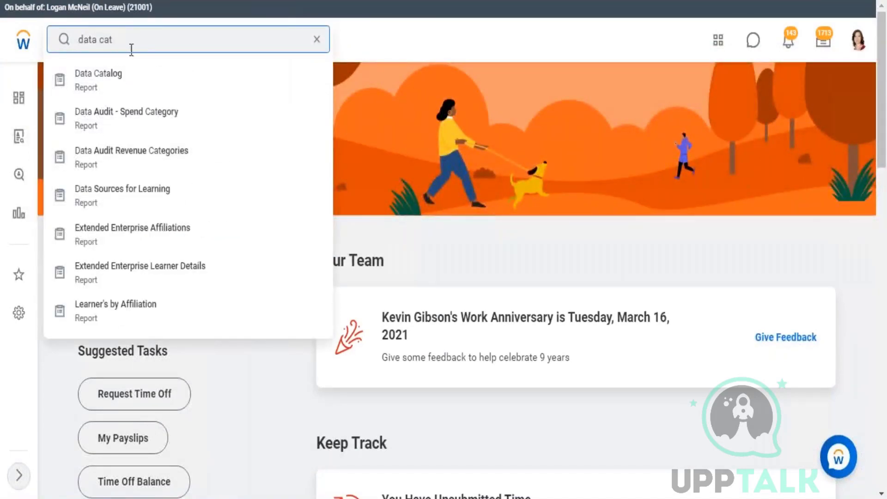
{"action": "left_click", "coordinate": [111, 82]}
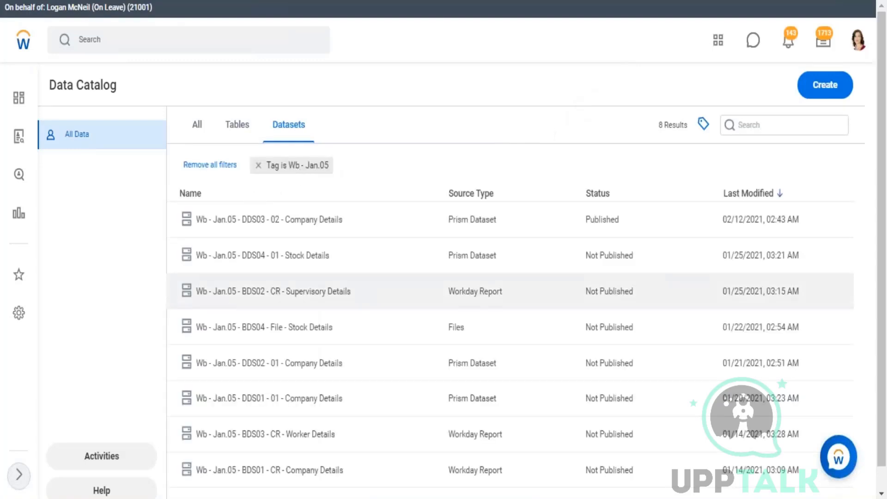
Open the DDS04 Stock Details and DDS03 Company Details datasets each in a new tab.
{"action": "scroll", "coordinate": [278, 262], "scroll_direction": "down", "scroll_amount": 1}
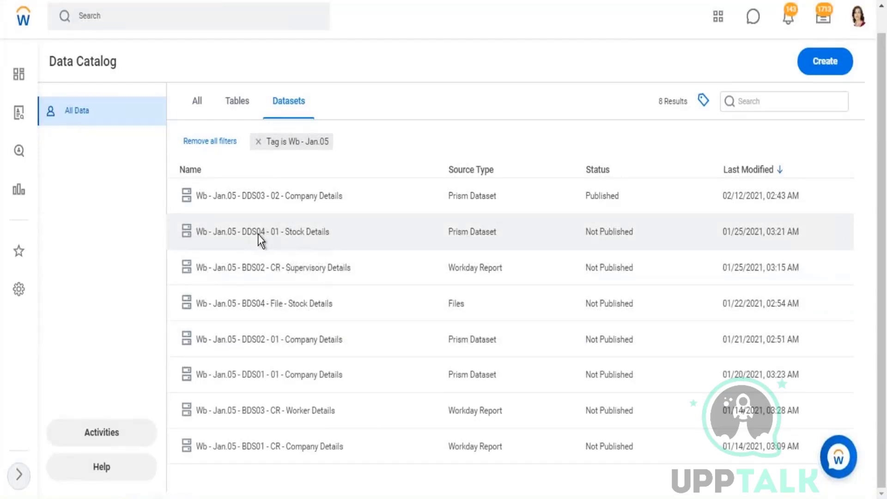
{"action": "left_click", "coordinate": [258, 234]}
{"action": "right_click", "coordinate": [258, 234]}
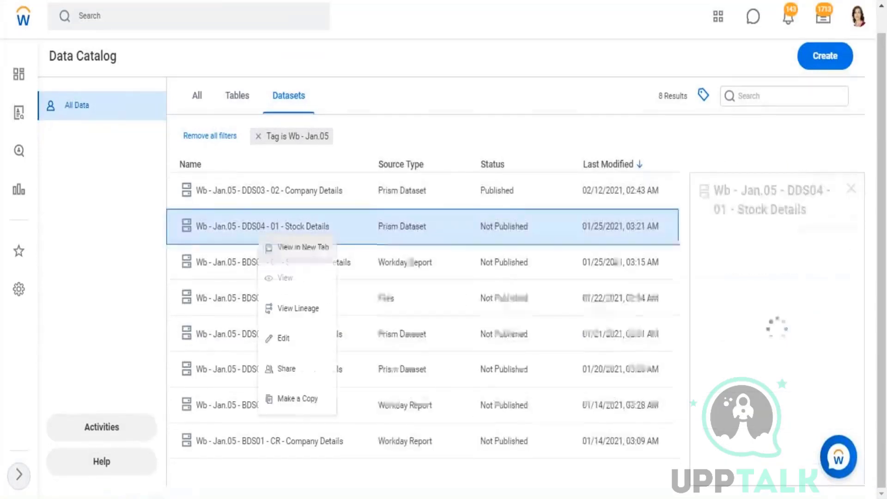
{"action": "left_click", "coordinate": [311, 254]}
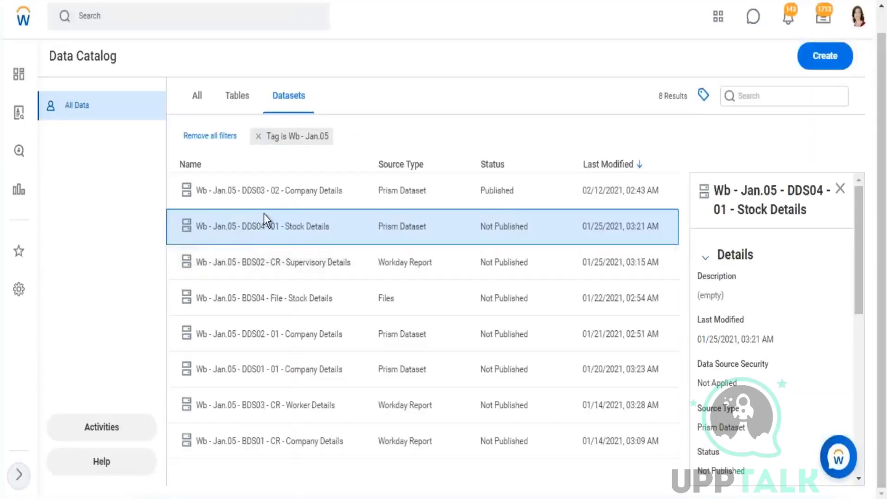
{"action": "left_click", "coordinate": [279, 196]}
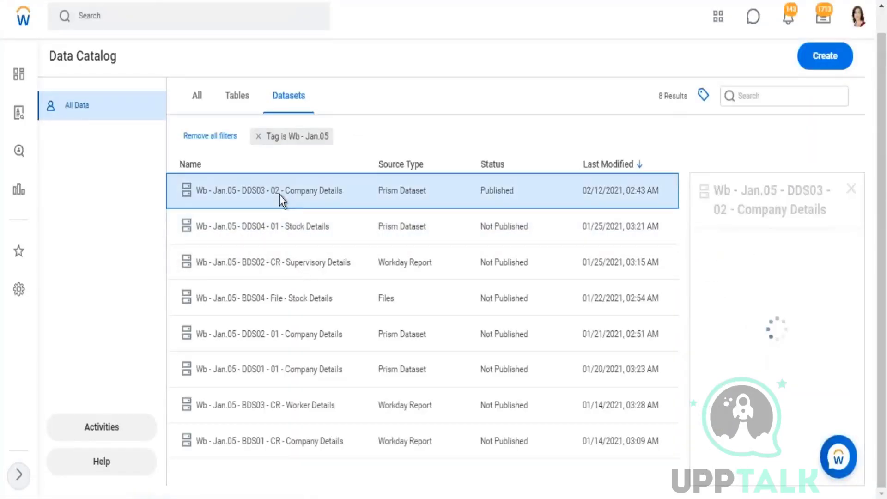
{"action": "right_click", "coordinate": [279, 197]}
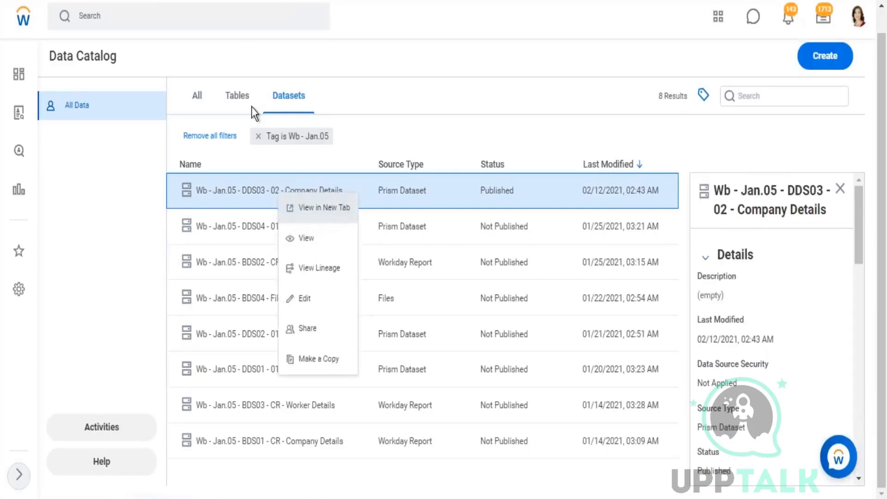
{"action": "left_click", "coordinate": [226, 1]}
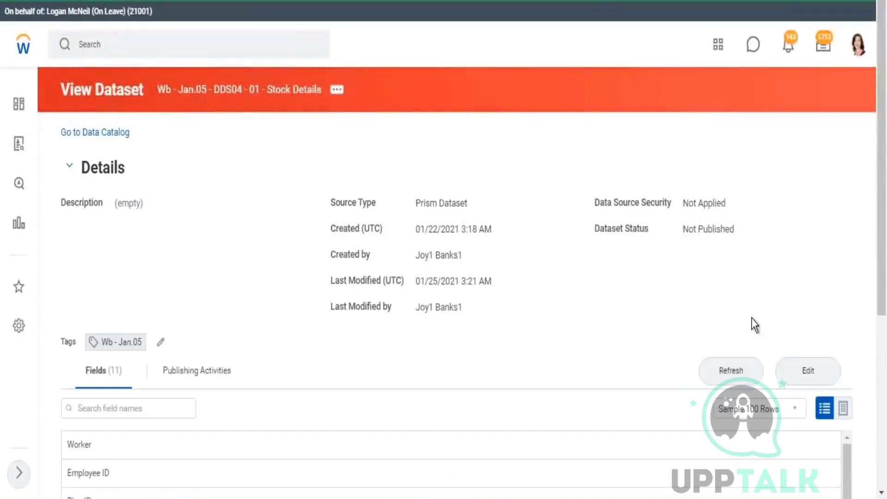
Edit the Stock Details dataset, check Company Details lineage, and open its Manage Fields stage.
{"action": "left_click", "coordinate": [836, 375]}
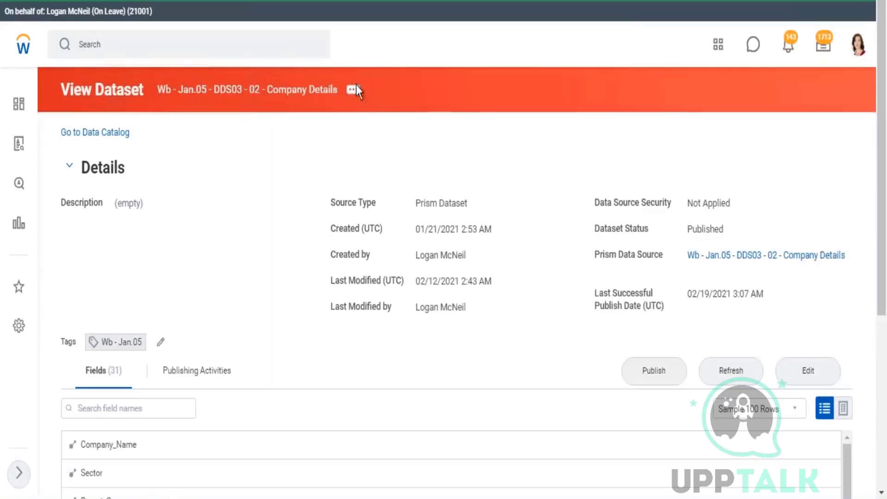
{"action": "left_click", "coordinate": [354, 90]}
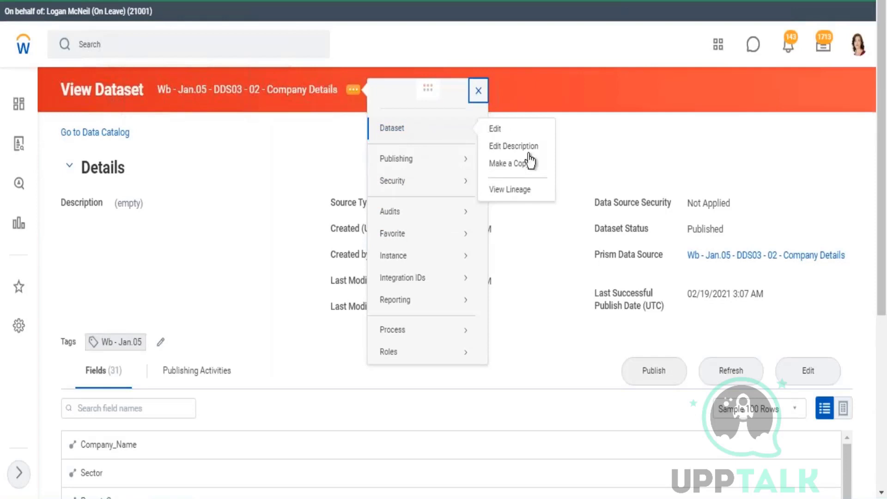
{"action": "left_click", "coordinate": [511, 190]}
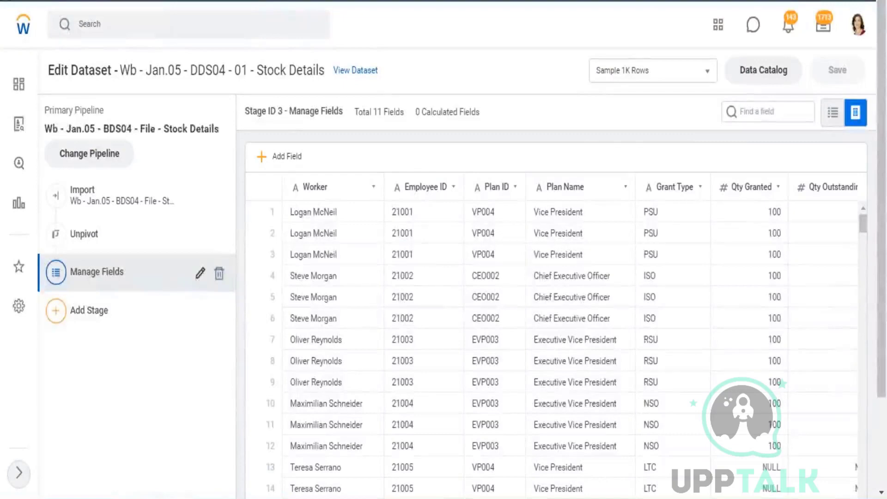
{"action": "left_click", "coordinate": [200, 273]}
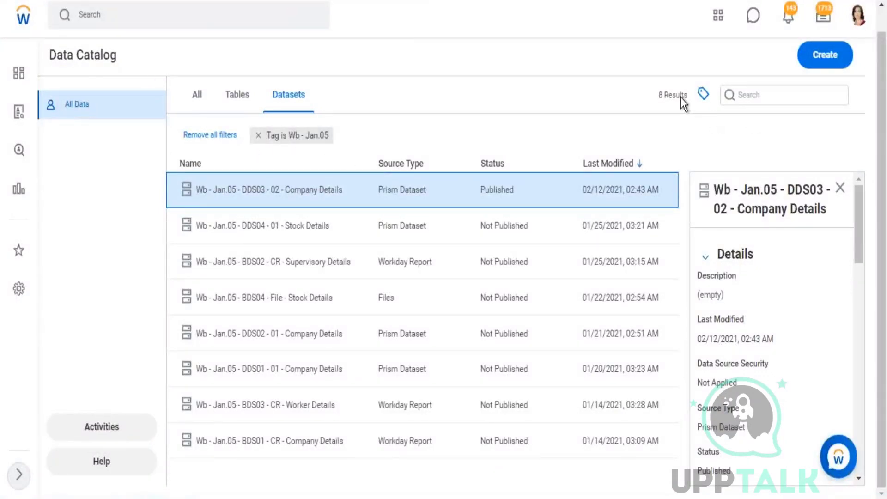
Replace the Wb - Jan.05 tag filter with the WB - Feb.07 tag in Data Catalog.
{"action": "left_click", "coordinate": [258, 135]}
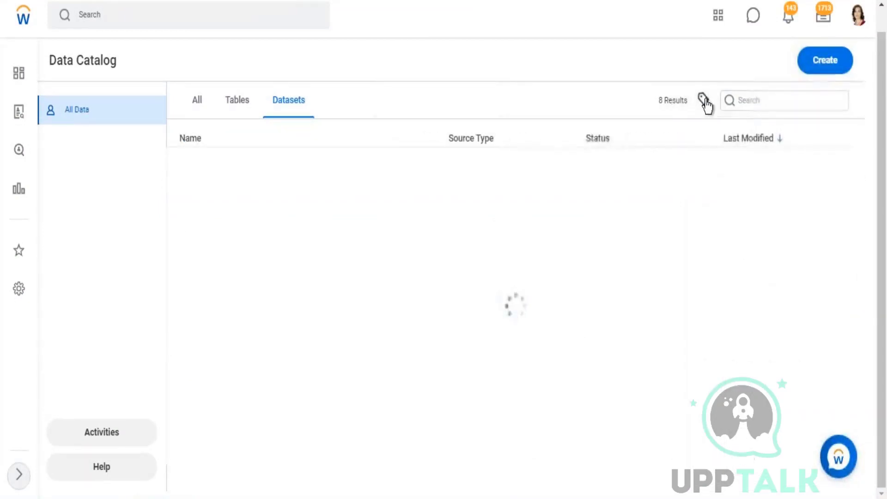
{"action": "left_click", "coordinate": [703, 99]}
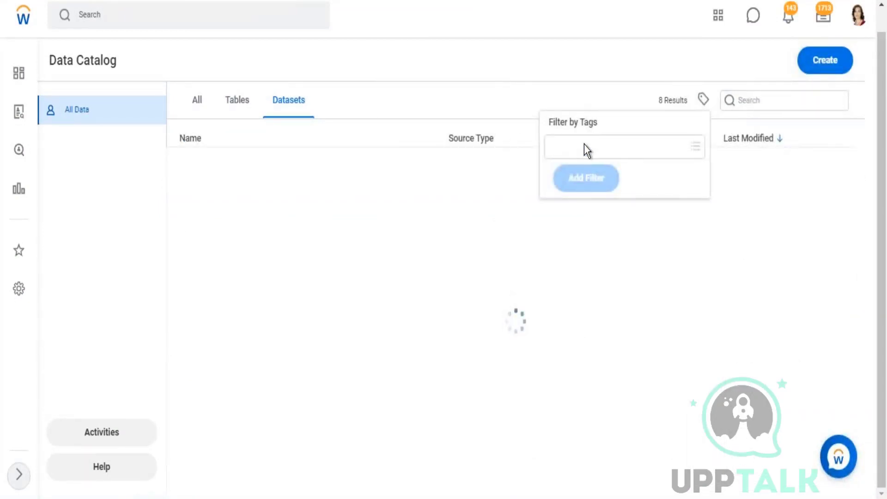
{"action": "left_click", "coordinate": [584, 152]}
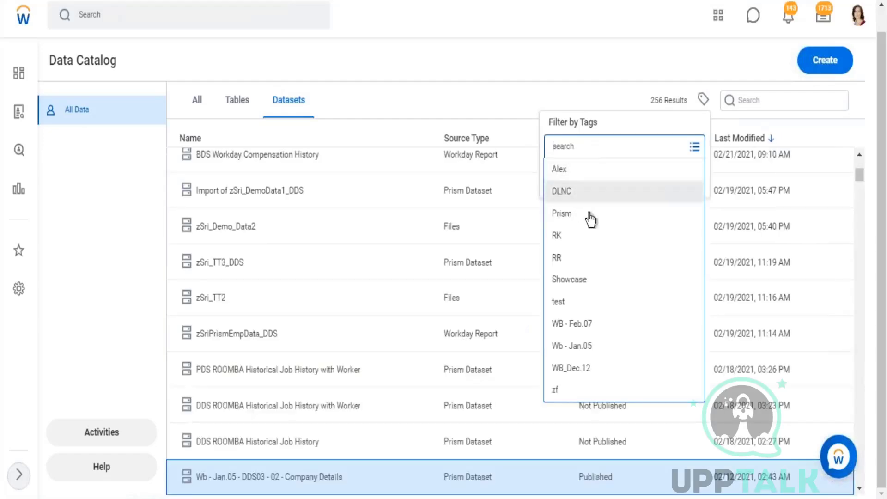
{"action": "left_click", "coordinate": [634, 327]}
{"action": "left_click", "coordinate": [588, 183]}
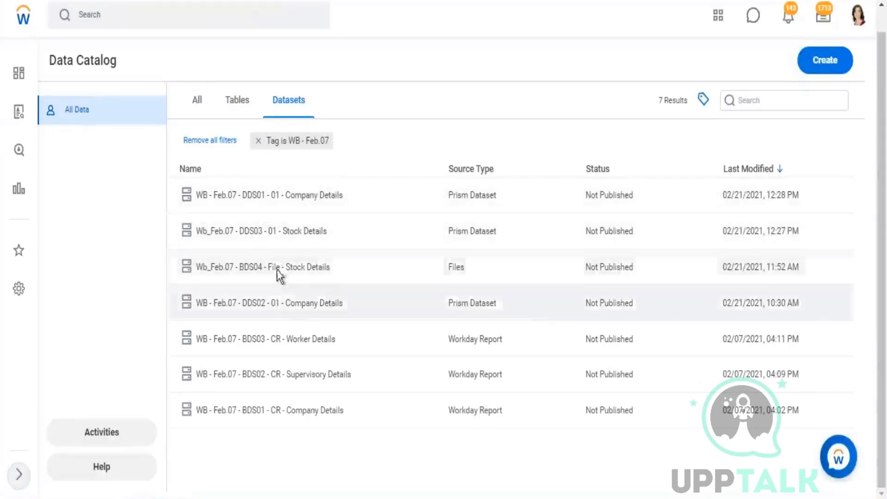
Open the BDS04 stock file, DDS03 Stock Details and DDS02 Company Details each in a new tab.
{"action": "right_click", "coordinate": [342, 273]}
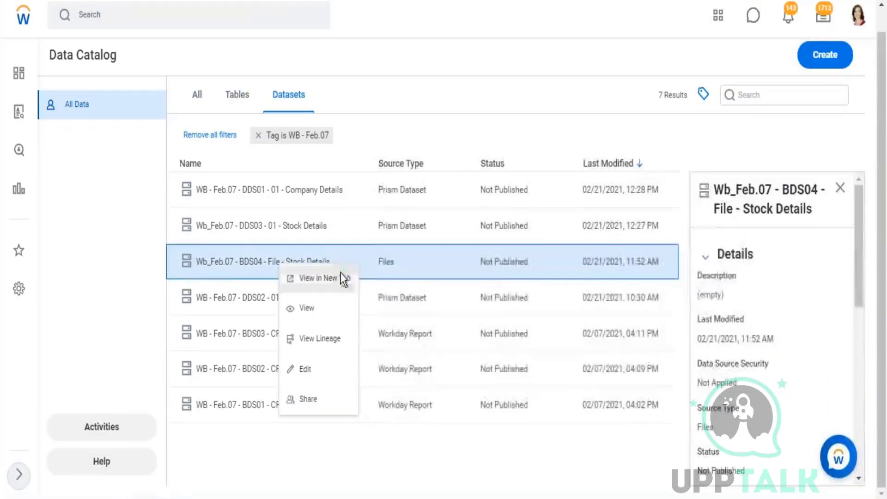
{"action": "left_click", "coordinate": [319, 279]}
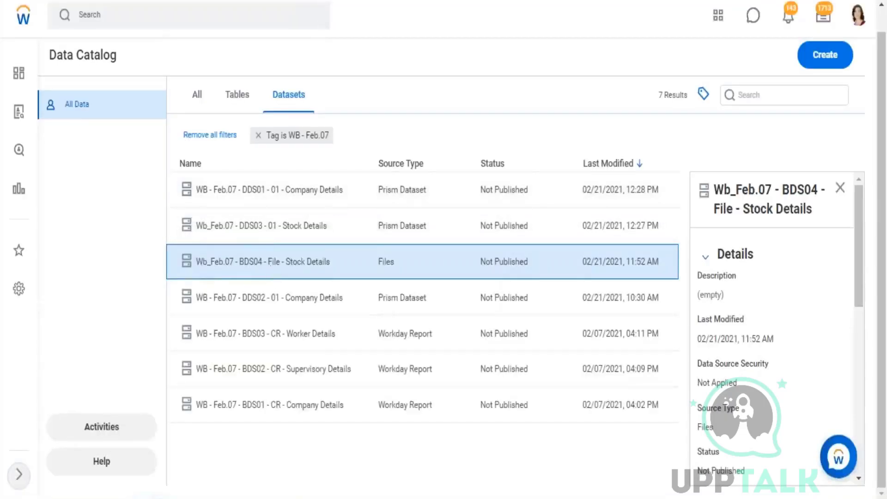
{"action": "right_click", "coordinate": [279, 225]}
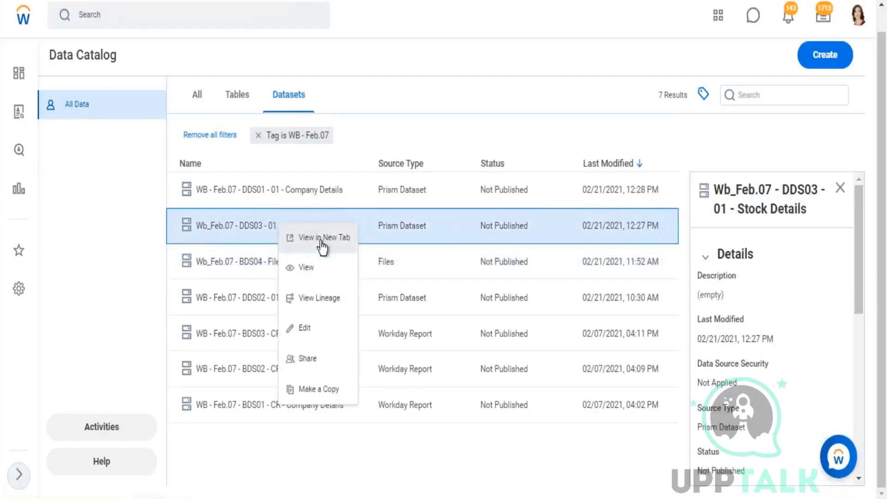
{"action": "left_click", "coordinate": [319, 241]}
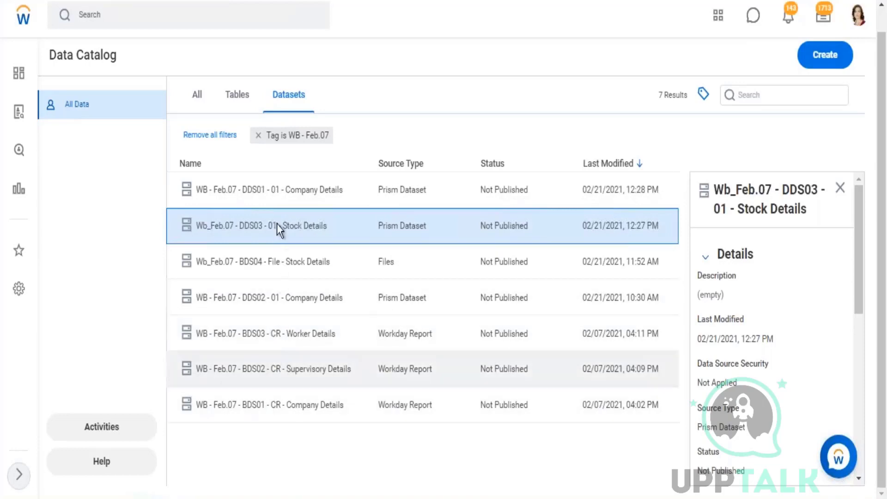
{"action": "left_click", "coordinate": [266, 301]}
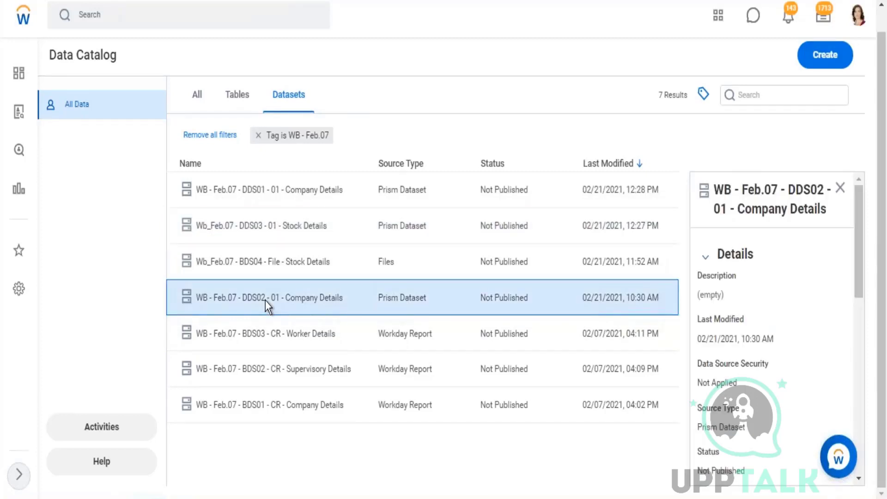
{"action": "right_click", "coordinate": [266, 300]}
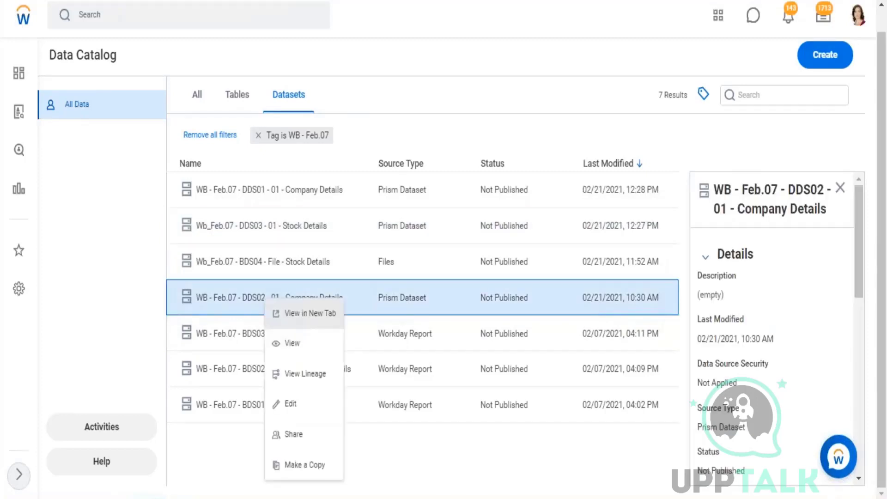
{"action": "left_click", "coordinate": [304, 315]}
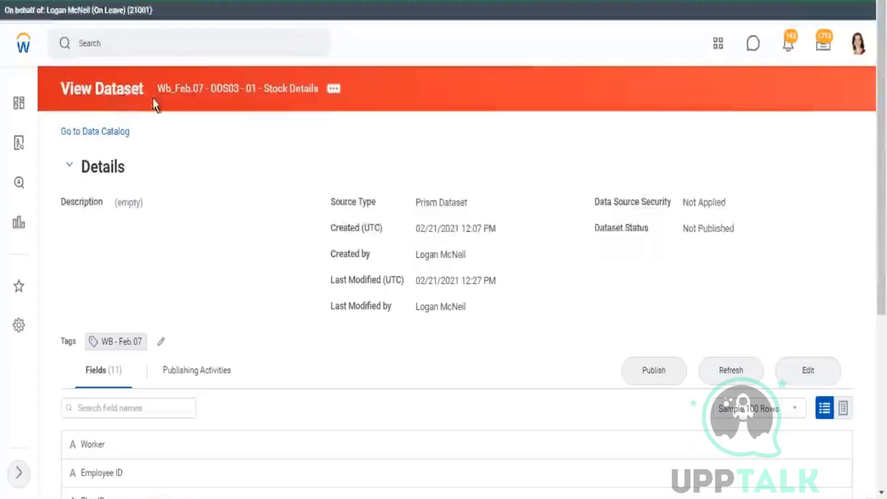
Open the DDS03 Stock Details dataset for editing, then open and close DDS02's actions menu.
{"action": "left_click", "coordinate": [808, 370]}
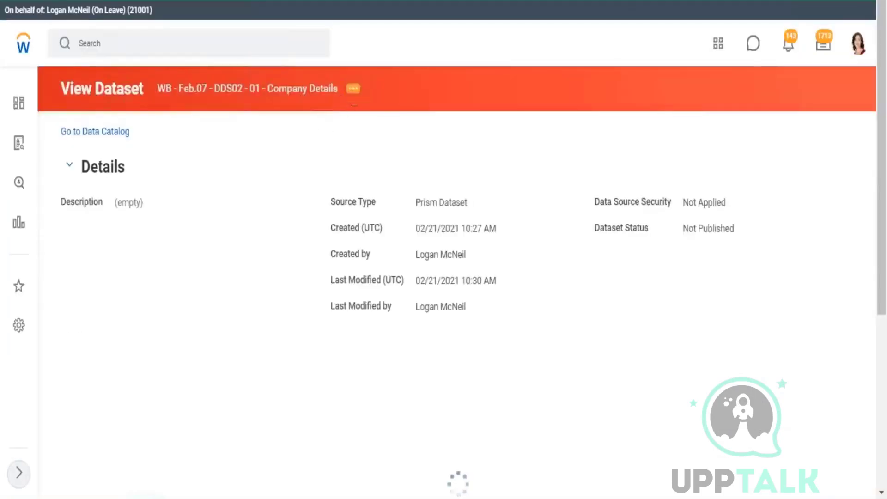
{"action": "left_click", "coordinate": [353, 88]}
{"action": "mouse_move", "coordinate": [411, 131]}
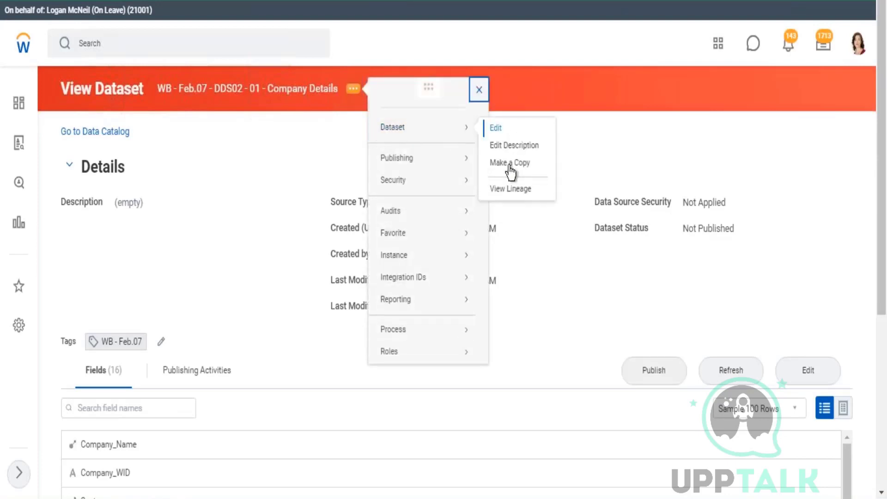
{"action": "left_click", "coordinate": [509, 189]}
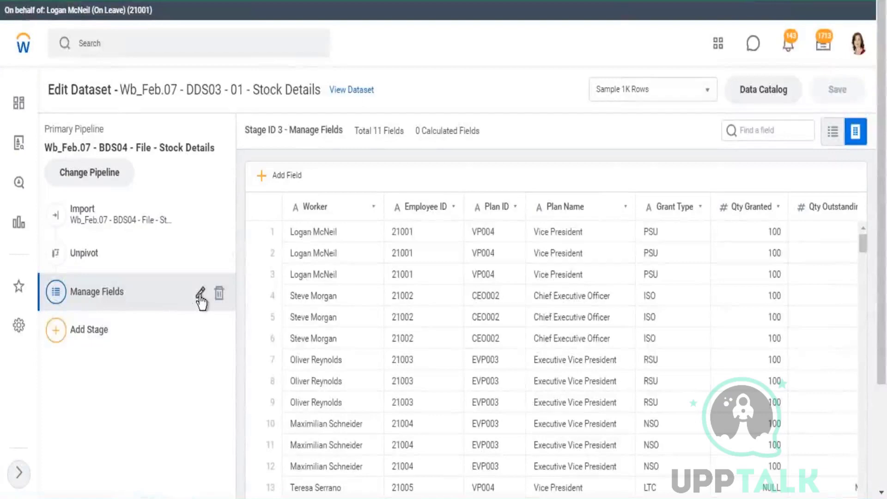
Open the Manage Fields stage editor, then highlight 'edit fields' in the note and the Output Type column heading.
{"action": "left_click", "coordinate": [200, 294]}
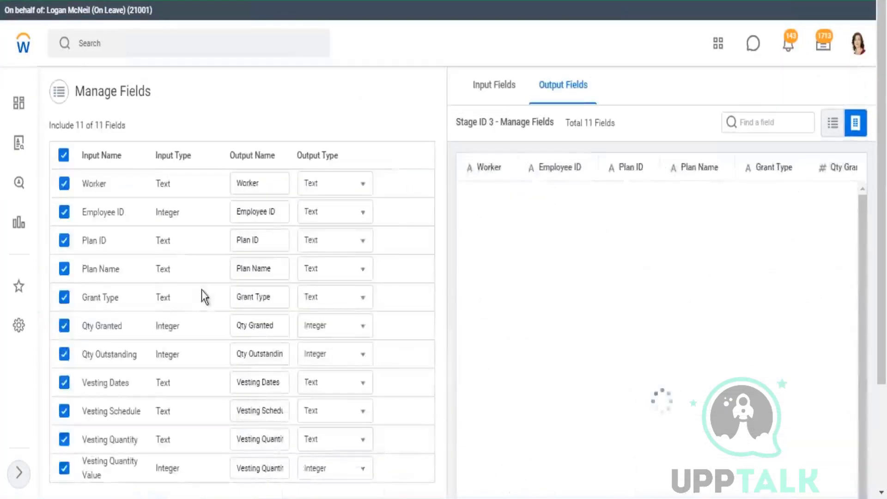
{"action": "scroll", "coordinate": [393, 202], "scroll_direction": "down", "scroll_amount": 3}
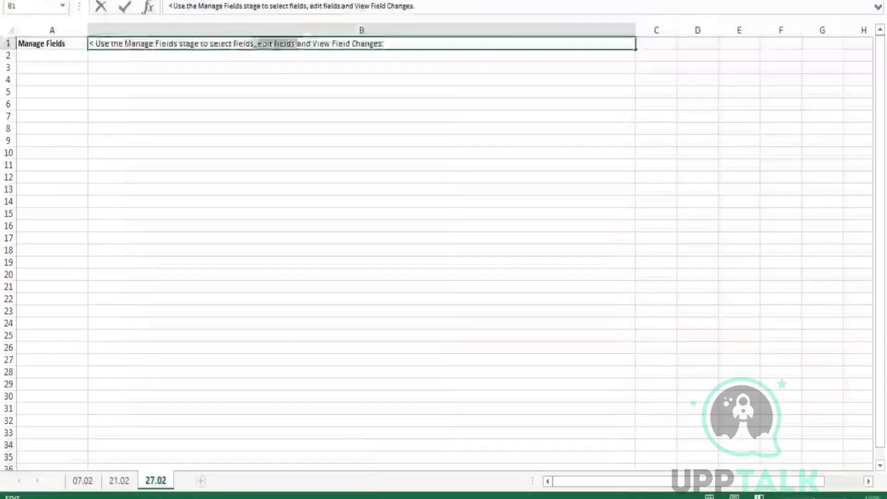
{"action": "left_click_drag", "start_coordinate": [258, 43], "coordinate": [297, 55]}
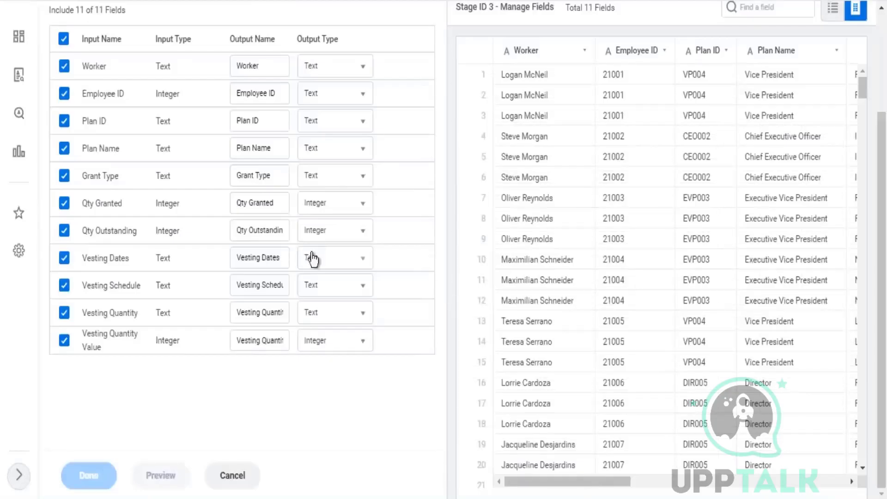
{"action": "scroll", "coordinate": [313, 258], "scroll_direction": "up", "scroll_amount": 3}
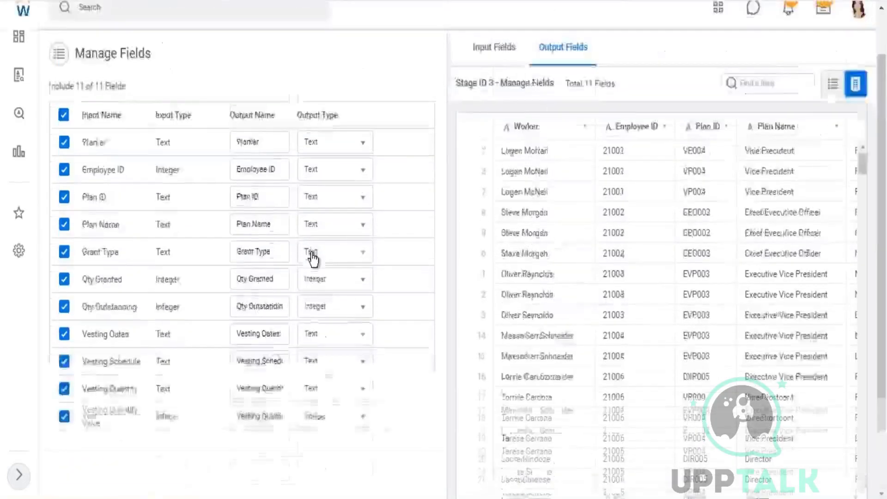
{"action": "left_click_drag", "start_coordinate": [302, 156], "coordinate": [340, 157]}
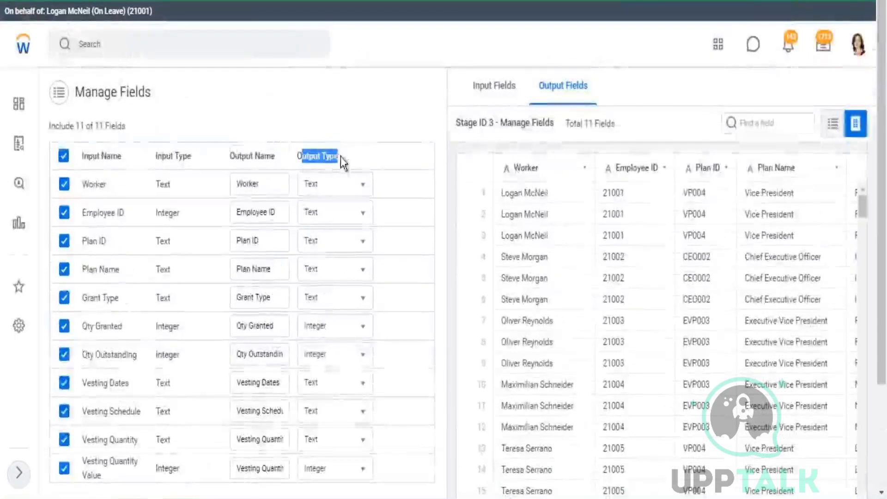
{"action": "scroll", "coordinate": [256, 236], "scroll_direction": "down", "scroll_amount": 3}
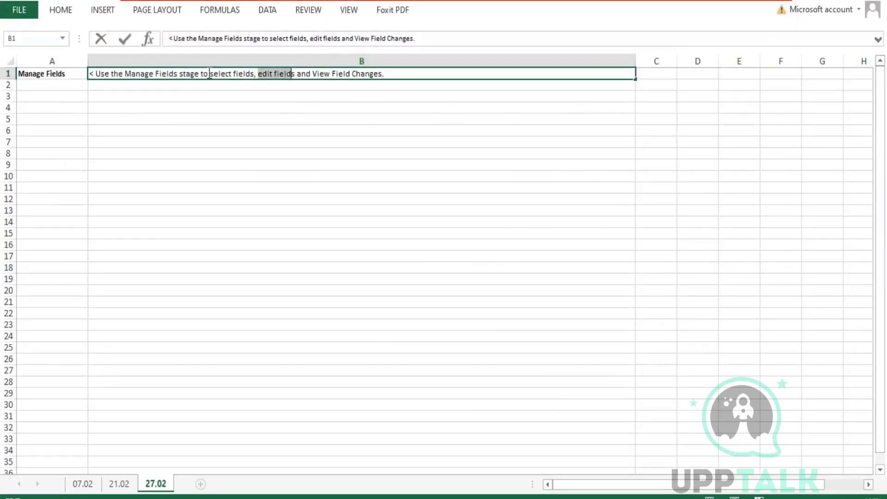
{"action": "left_click_drag", "start_coordinate": [209, 73], "coordinate": [254, 73]}
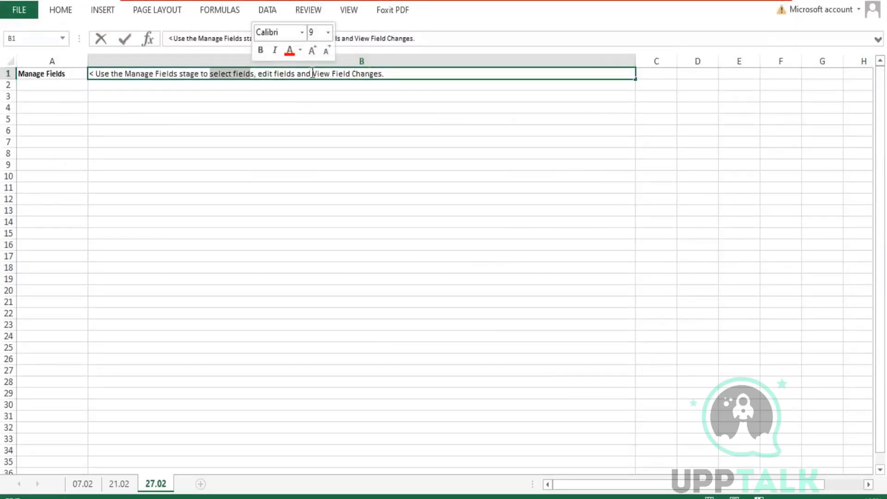
{"action": "left_click_drag", "start_coordinate": [312, 73], "coordinate": [385, 71]}
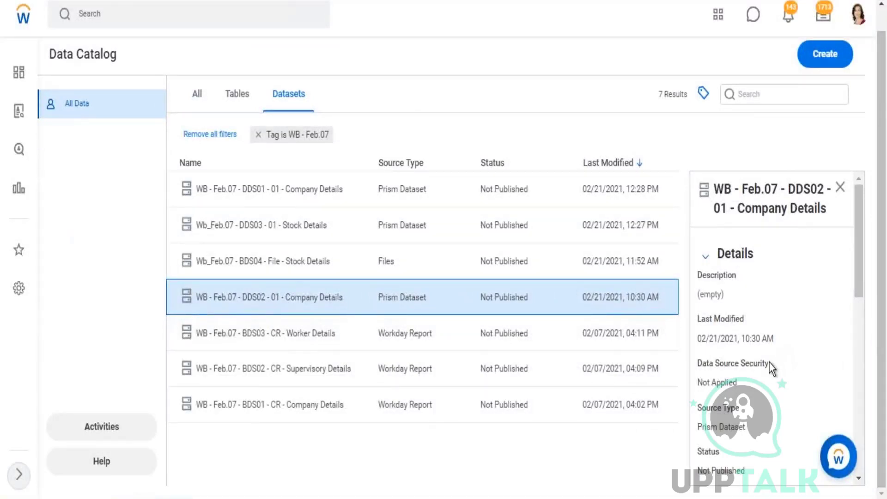
Show the lineage of the WB - Feb.07 - DDS01 - 01 - Company Details dataset.
{"action": "scroll", "coordinate": [771, 365], "scroll_direction": "down", "scroll_amount": 5}
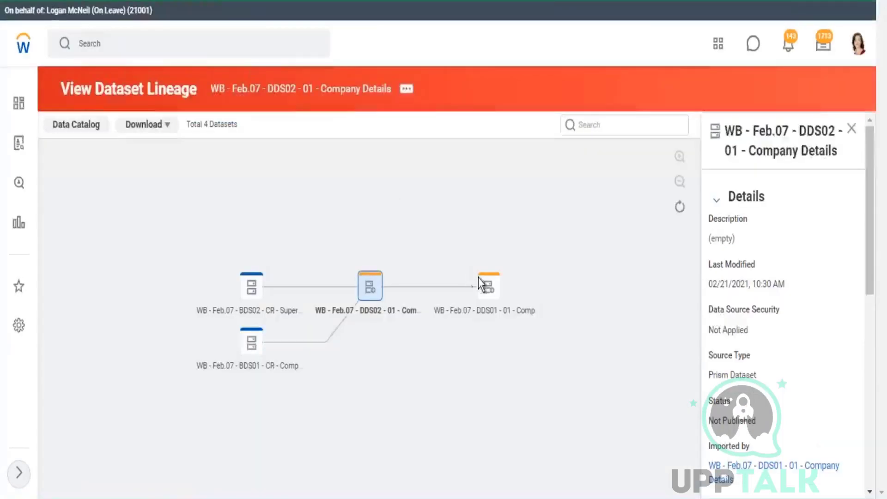
{"action": "left_click", "coordinate": [490, 290]}
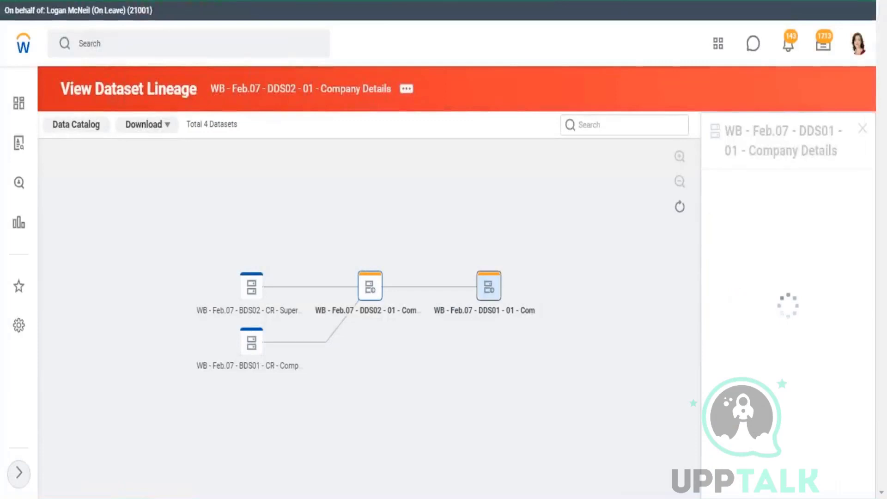
{"action": "right_click", "coordinate": [489, 287]}
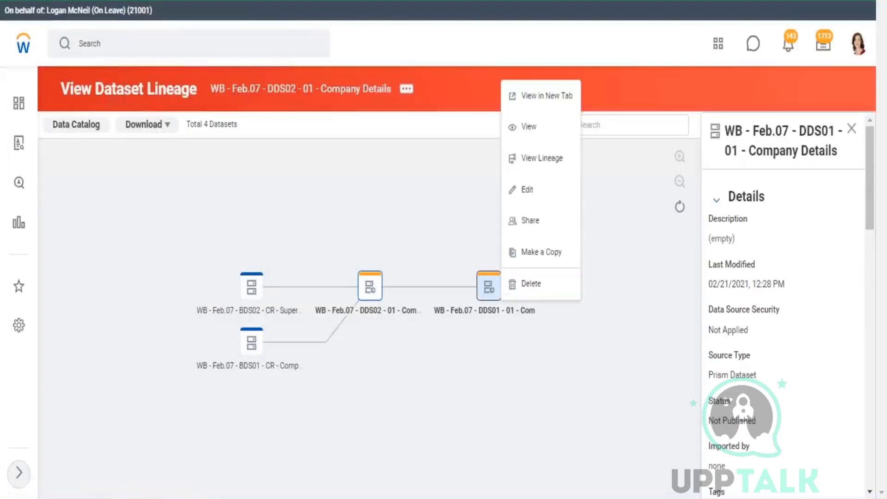
{"action": "left_click", "coordinate": [541, 159]}
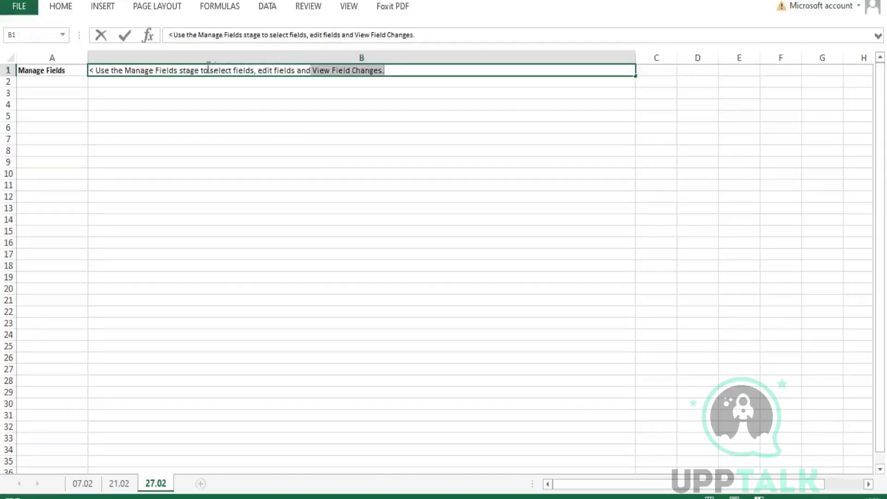
Highlight 'select fields' and 'View Field Changes' in the note, then open DDS01 Company Details in a new tab.
{"action": "left_click_drag", "start_coordinate": [210, 70], "coordinate": [254, 70]}
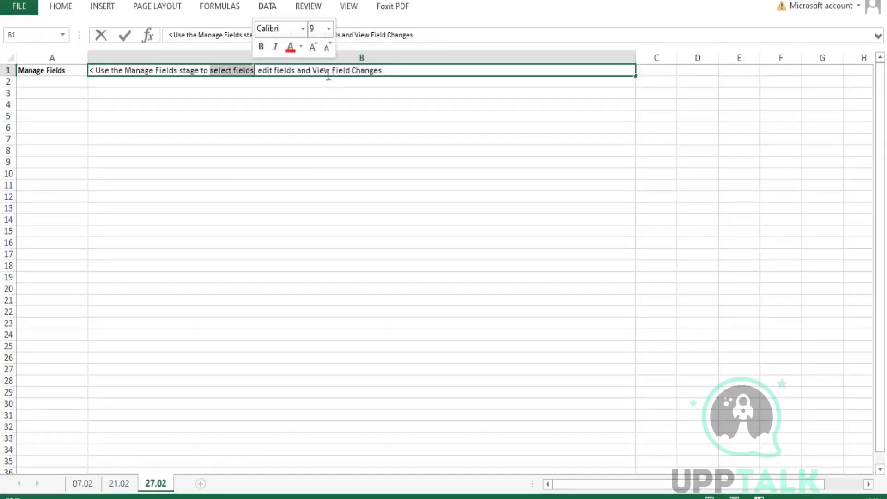
{"action": "left_click_drag", "start_coordinate": [317, 70], "coordinate": [379, 71]}
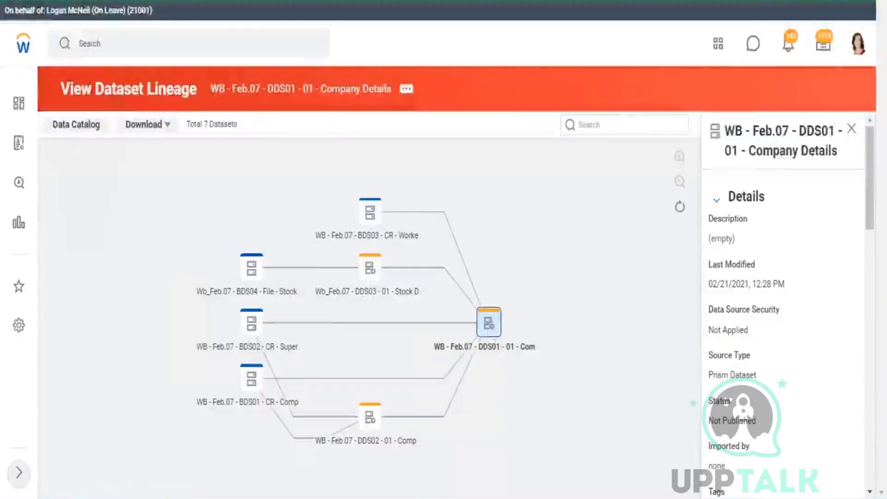
{"action": "left_click", "coordinate": [489, 323]}
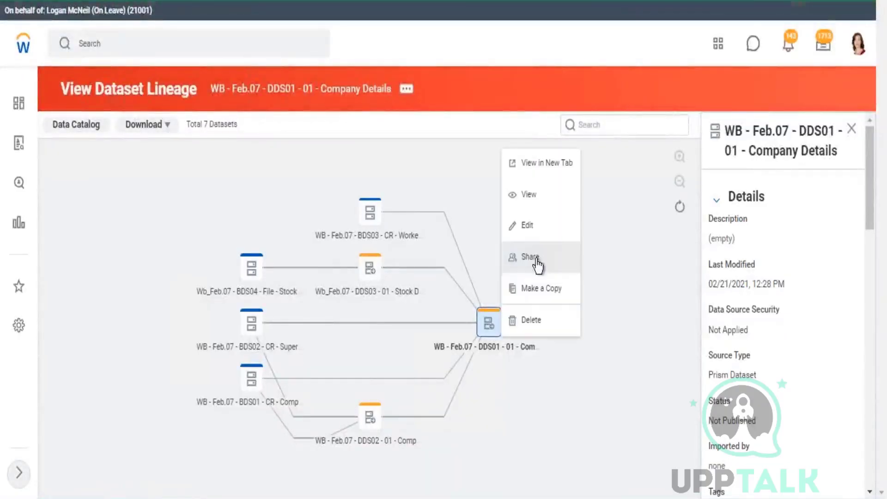
{"action": "left_click", "coordinate": [554, 164]}
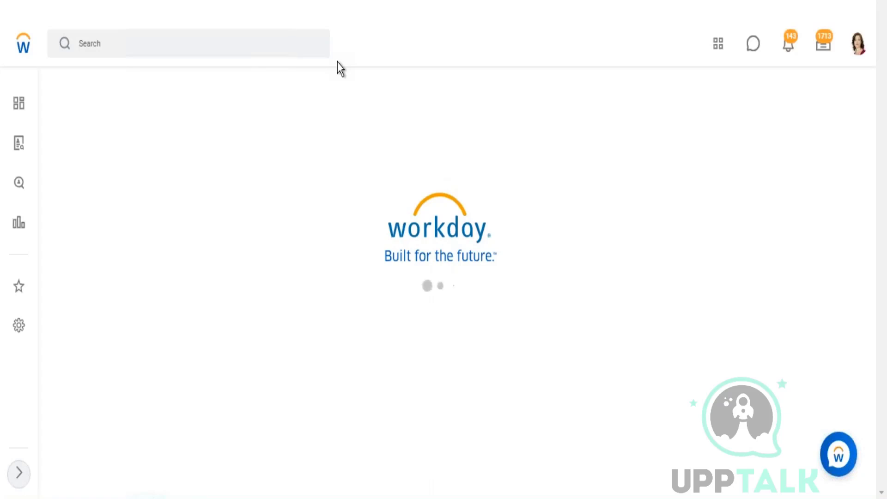
{"action": "left_click", "coordinate": [806, 367]}
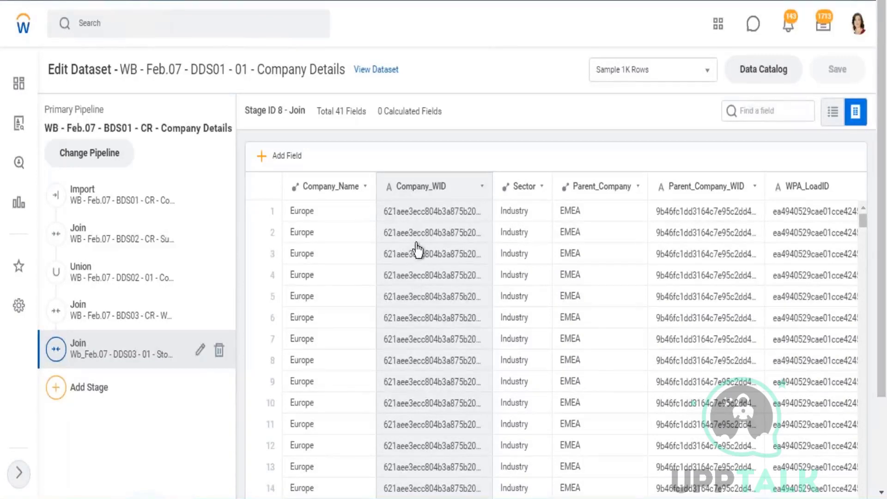
{"action": "left_click", "coordinate": [883, 459]}
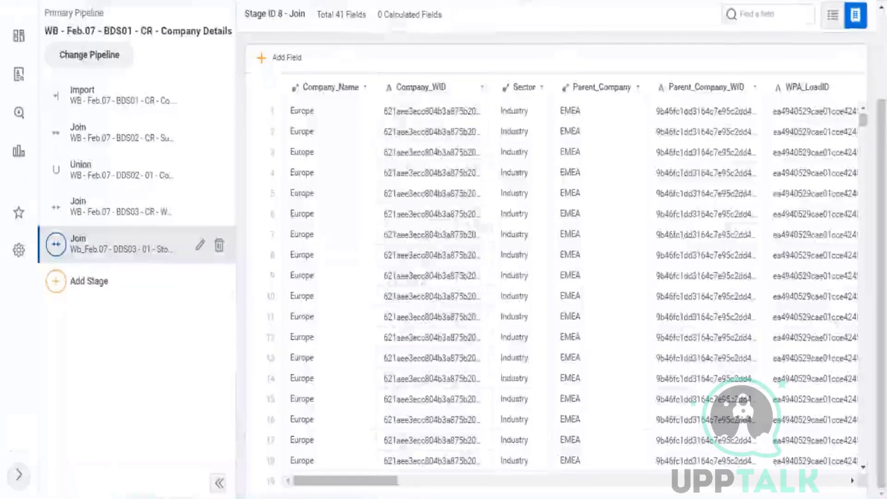
{"action": "left_click_drag", "start_coordinate": [379, 490], "coordinate": [425, 483]}
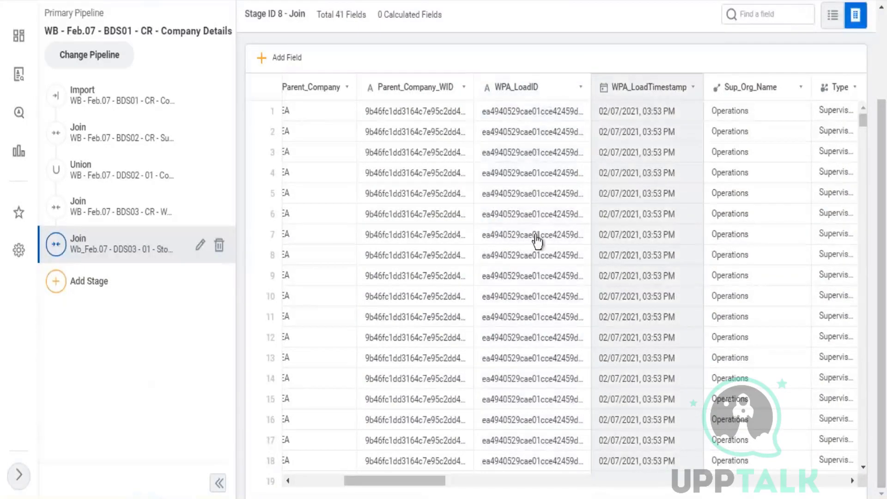
{"action": "left_click_drag", "start_coordinate": [431, 482], "coordinate": [665, 480]}
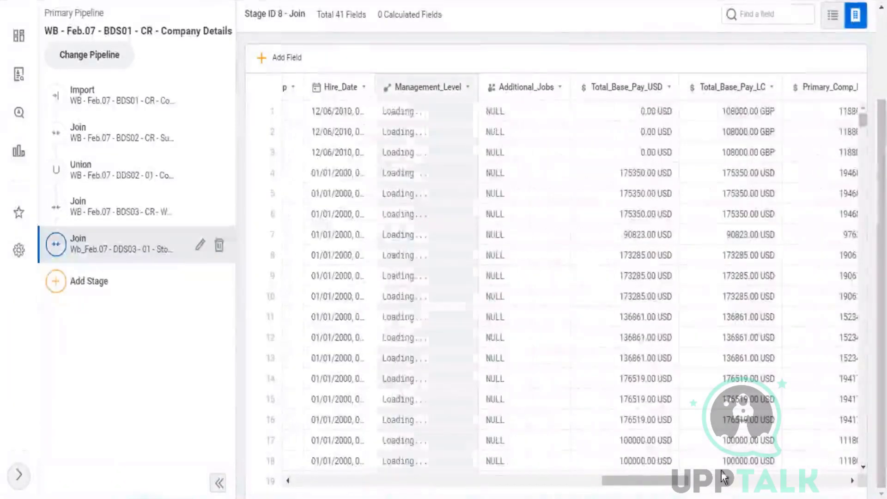
{"action": "left_click", "coordinate": [287, 482]}
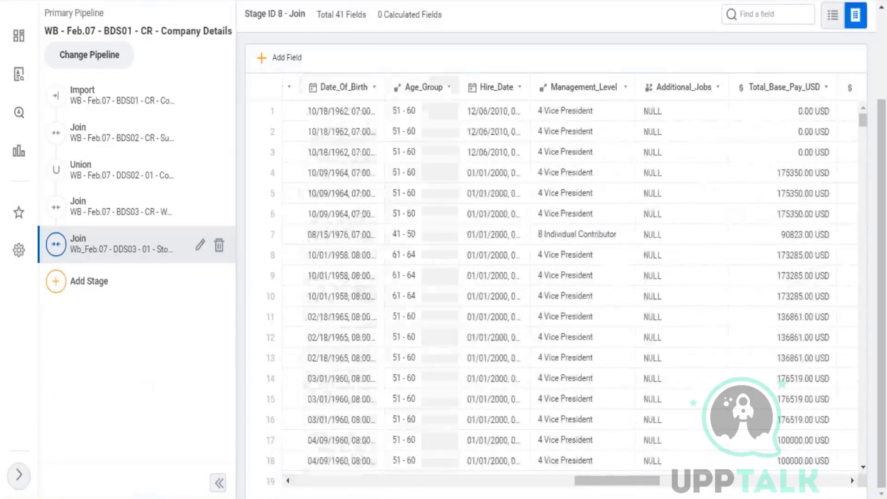
{"action": "left_click", "coordinate": [288, 482]}
{"action": "left_click", "coordinate": [289, 480]}
{"action": "left_click", "coordinate": [289, 481]}
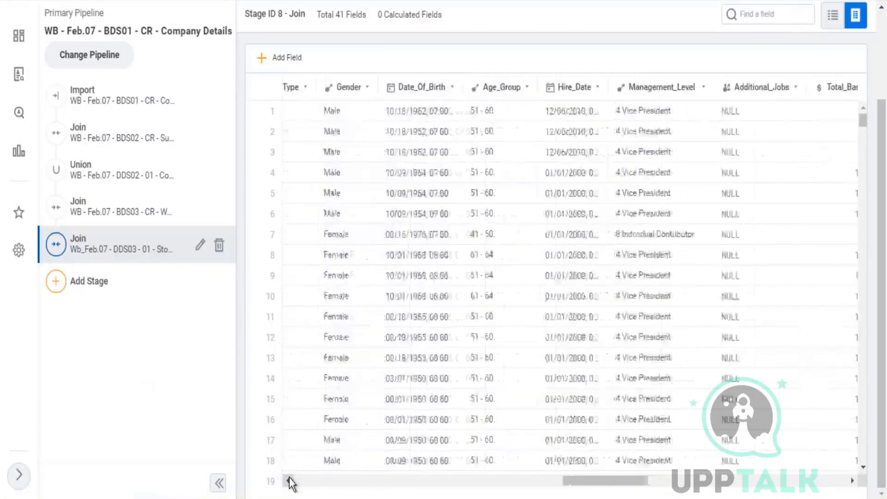
{"action": "left_click", "coordinate": [289, 481]}
{"action": "left_click", "coordinate": [289, 481]}
{"action": "left_click", "coordinate": [290, 481]}
{"action": "left_click", "coordinate": [289, 481]}
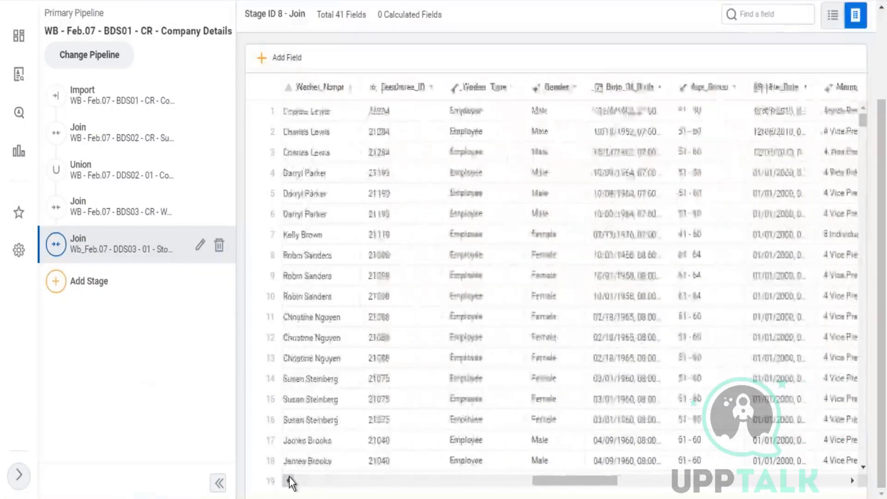
{"action": "left_click", "coordinate": [289, 481]}
{"action": "left_click", "coordinate": [289, 480]}
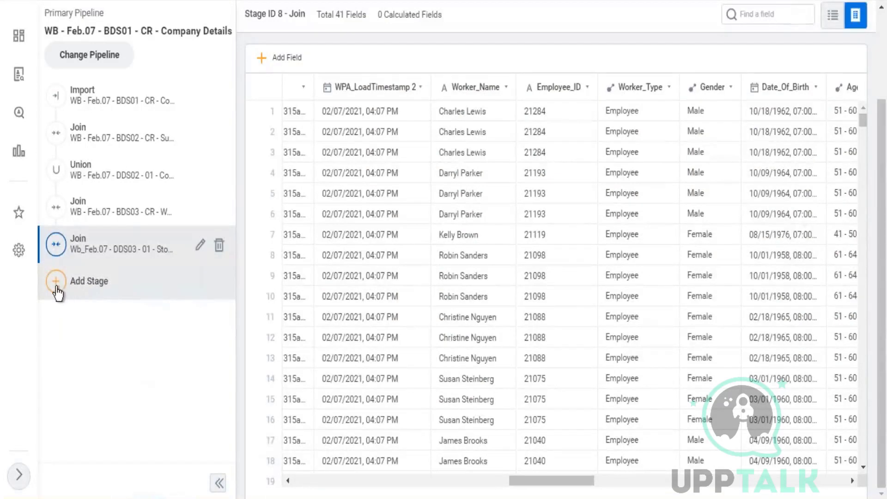
Add a Manage Fields stage after the last Join, excluding WPA_LoadID, WPA_LoadTimestamp, Company_WID and Parent_Company_WID.
{"action": "left_click", "coordinate": [89, 281]}
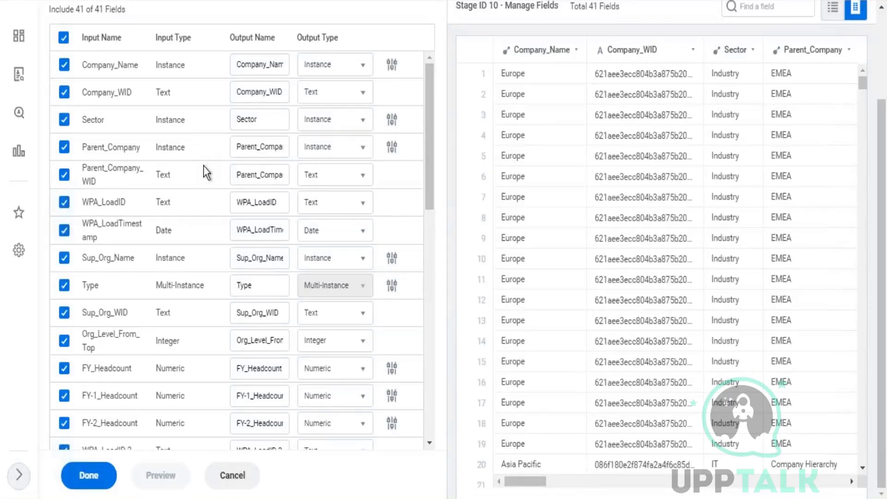
{"action": "left_click", "coordinate": [65, 204]}
{"action": "left_click", "coordinate": [65, 230]}
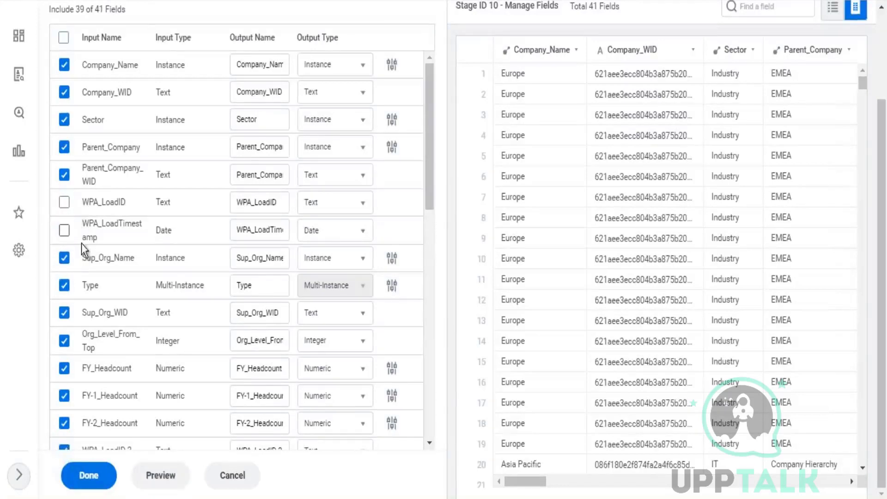
{"action": "left_click", "coordinate": [64, 92]}
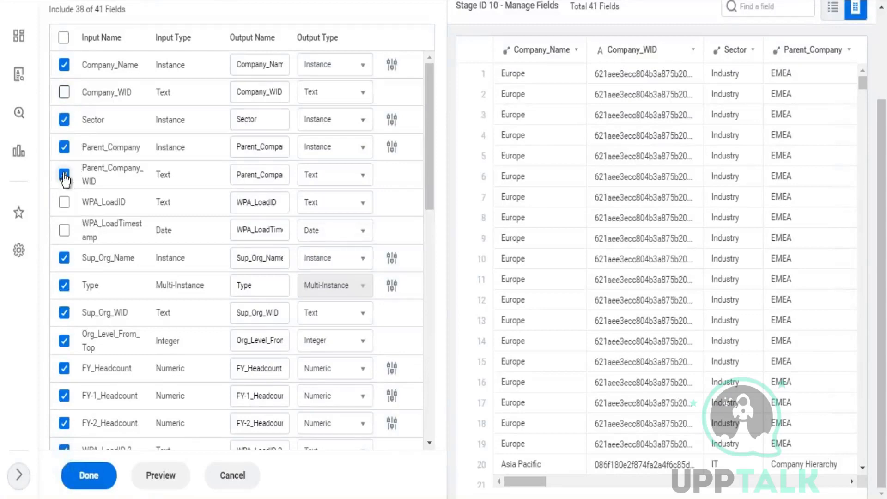
{"action": "left_click", "coordinate": [64, 175]}
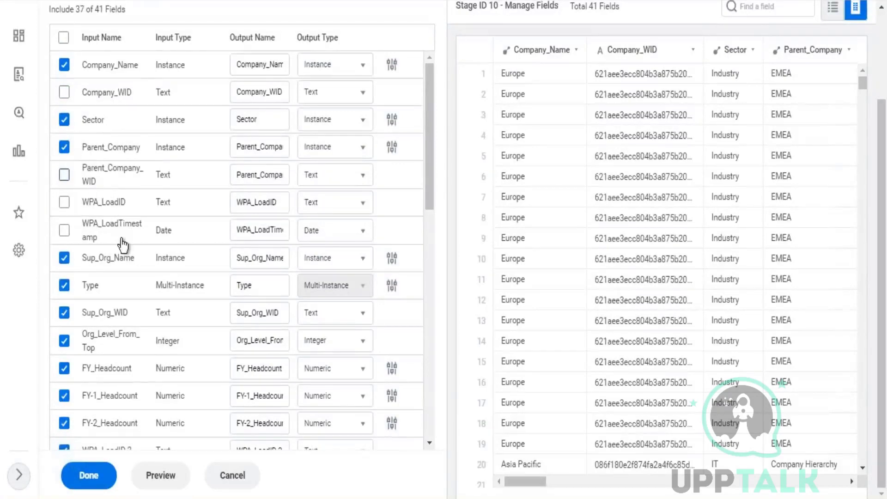
Also exclude WPA_LoadID 2, WPA_LoadTimestamp 2, WPA_LoadID 3 and WPA_LoadTimestamp 3.
{"action": "scroll", "coordinate": [152, 244], "scroll_direction": "down", "scroll_amount": 5}
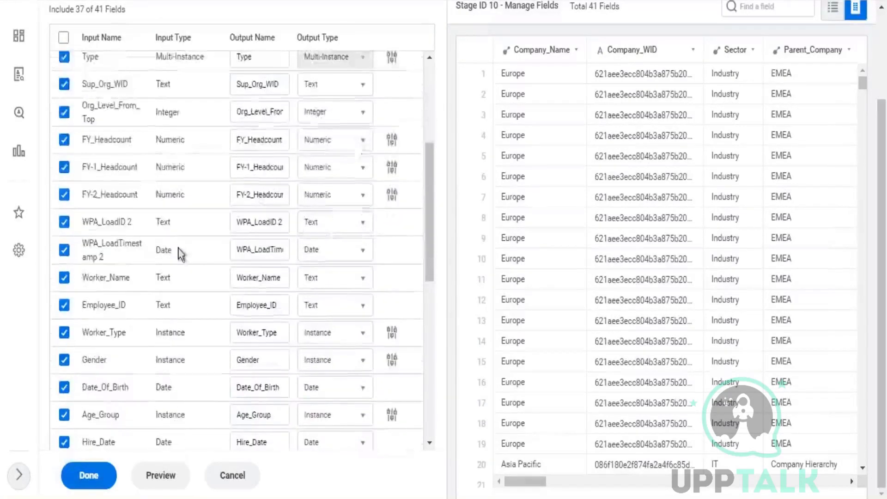
{"action": "left_click", "coordinate": [65, 222]}
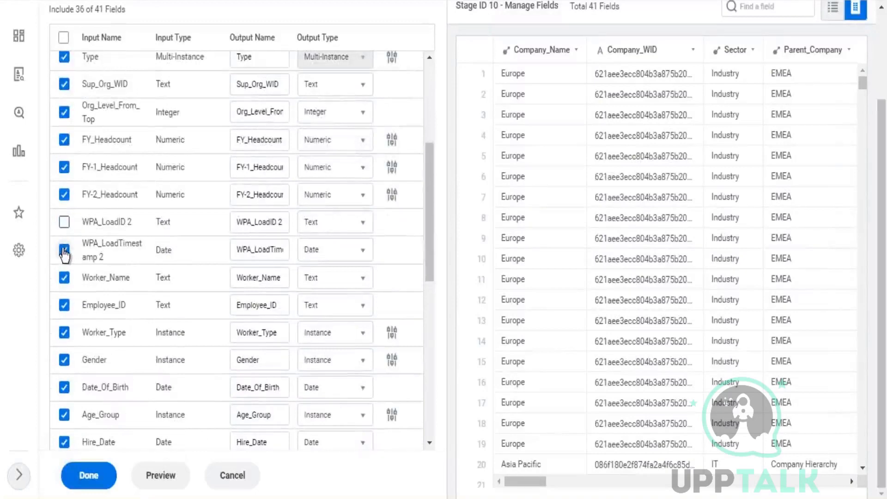
{"action": "left_click", "coordinate": [63, 250]}
{"action": "scroll", "coordinate": [162, 208], "scroll_direction": "down", "scroll_amount": 7}
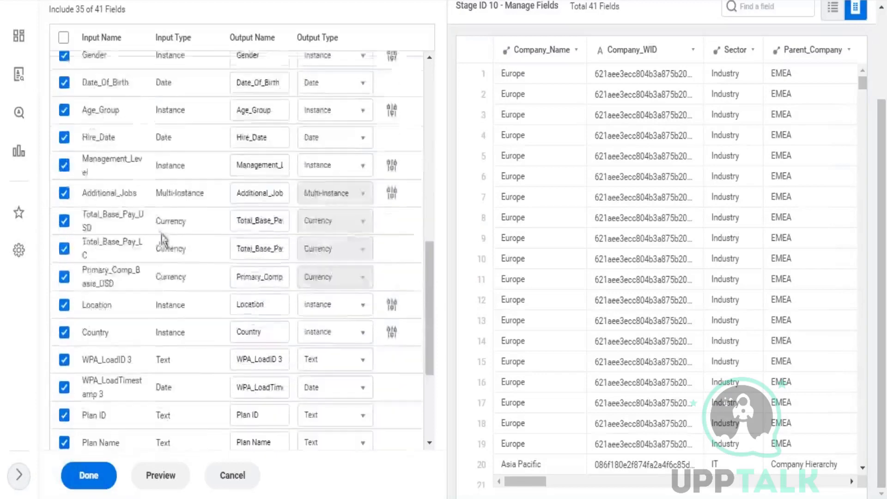
{"action": "scroll", "coordinate": [94, 224], "scroll_direction": "down", "scroll_amount": 3}
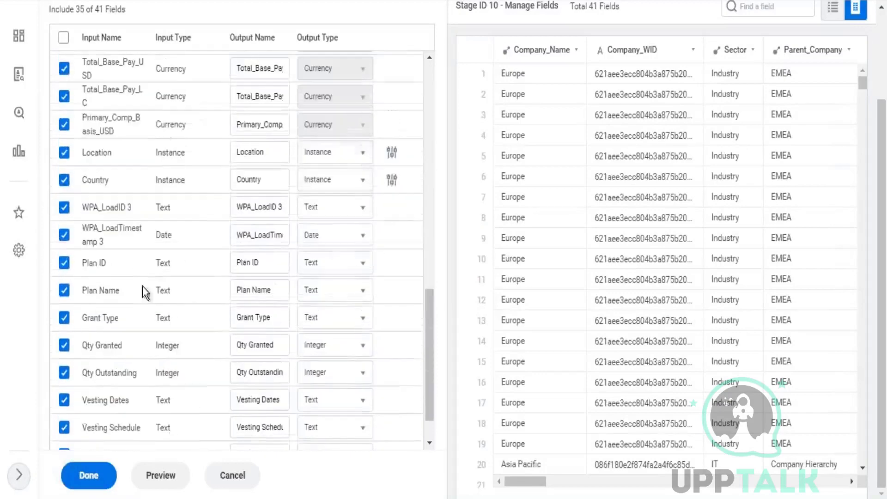
{"action": "left_click", "coordinate": [64, 207]}
{"action": "left_click", "coordinate": [66, 234]}
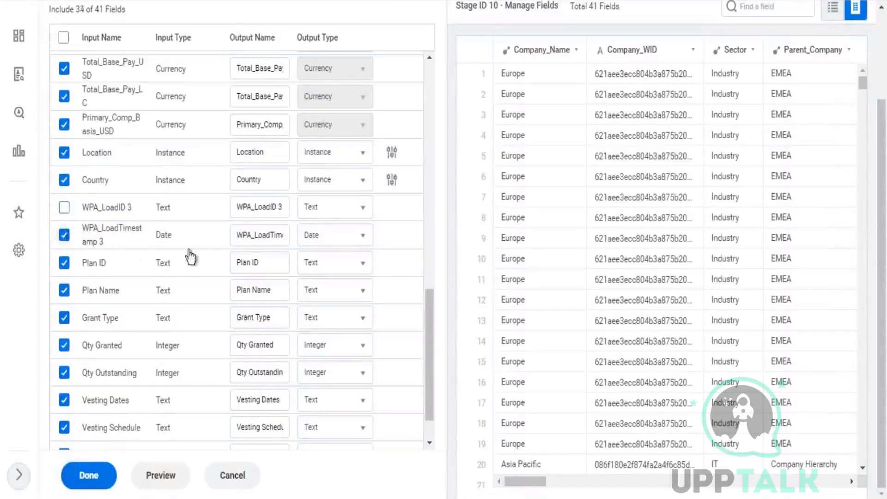
Highlight 'edit fields' and 'select fields' in the note and apply the 33-field selection.
{"action": "scroll", "coordinate": [162, 247], "scroll_direction": "down", "scroll_amount": 1}
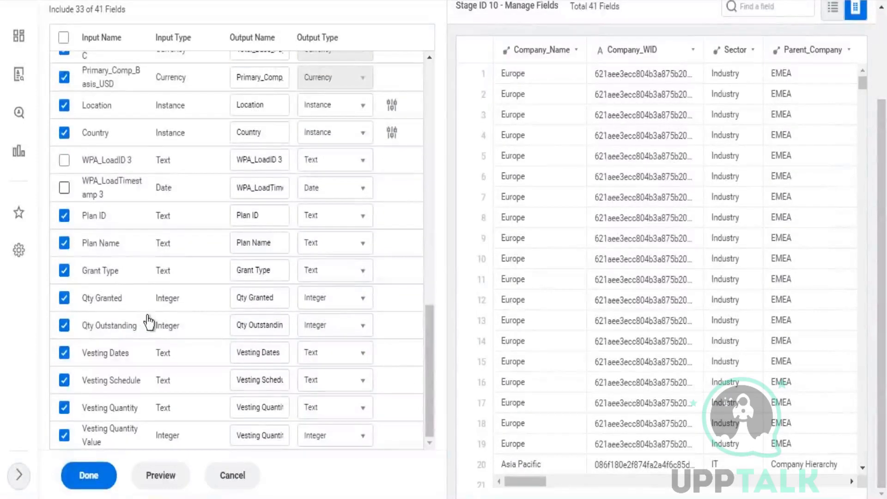
{"action": "scroll", "coordinate": [146, 319], "scroll_direction": "up", "scroll_amount": 5}
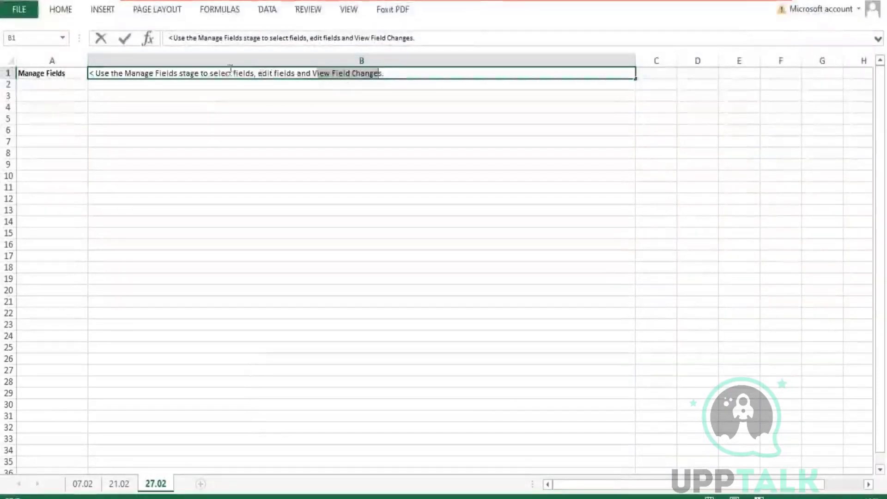
{"action": "left_click_drag", "start_coordinate": [258, 70], "coordinate": [296, 70]}
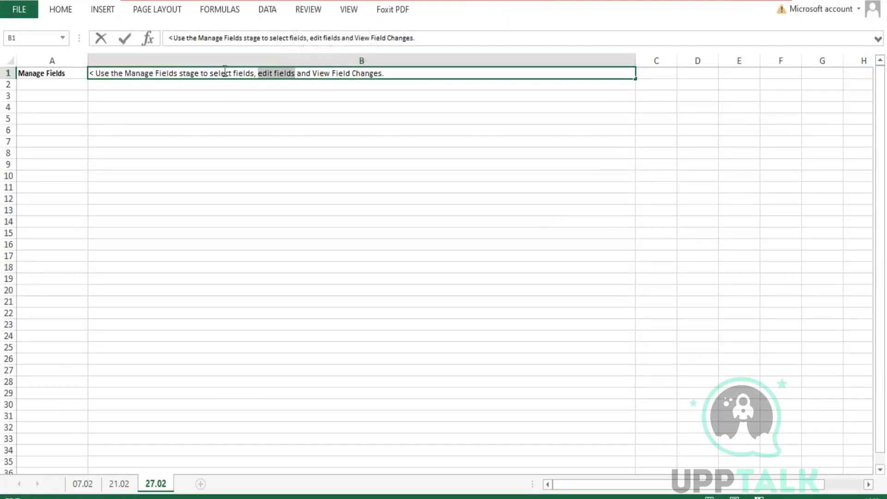
{"action": "left_click_drag", "start_coordinate": [211, 73], "coordinate": [245, 74]}
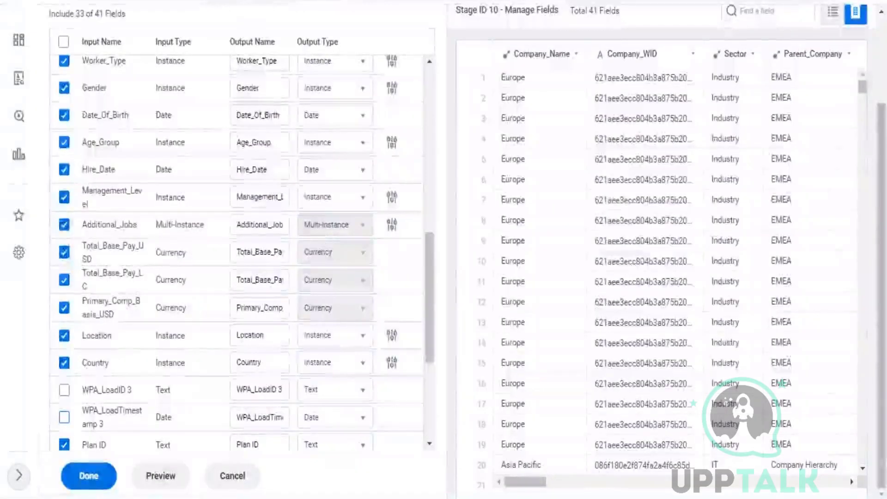
{"action": "left_click", "coordinate": [90, 480]}
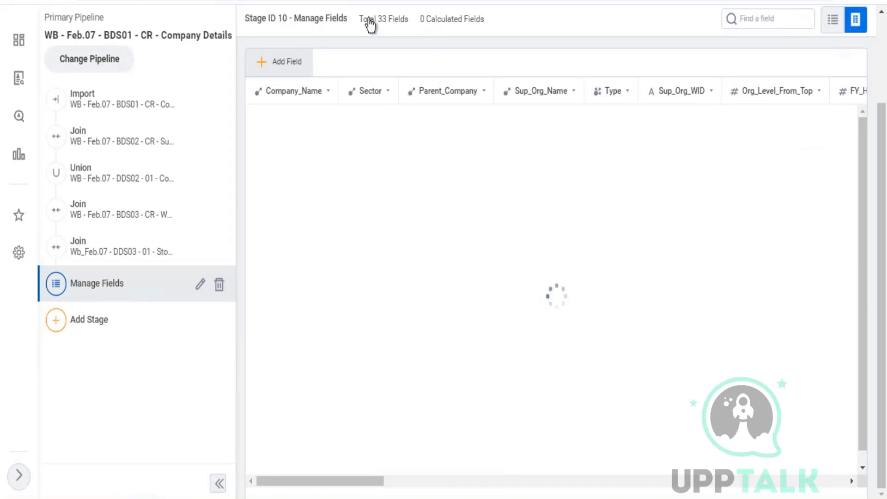
Compare the new stage's 33 fields with the Join stage's 41 and highlight 'View Field Changes' in the note.
{"action": "left_click_drag", "start_coordinate": [385, 20], "coordinate": [360, 13]}
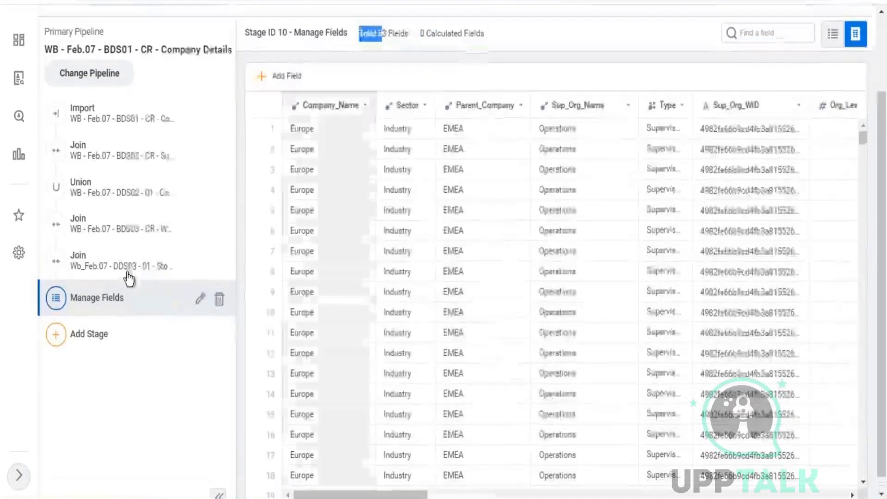
{"action": "left_click", "coordinate": [127, 267]}
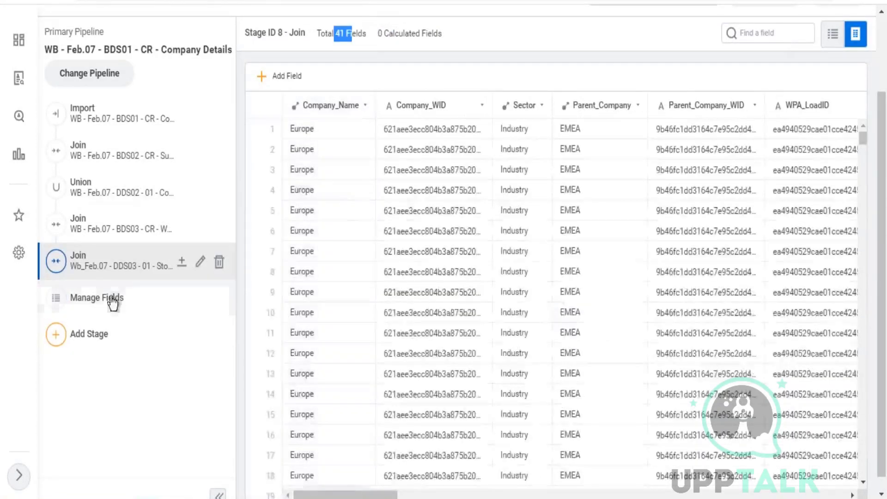
{"action": "left_click", "coordinate": [112, 304]}
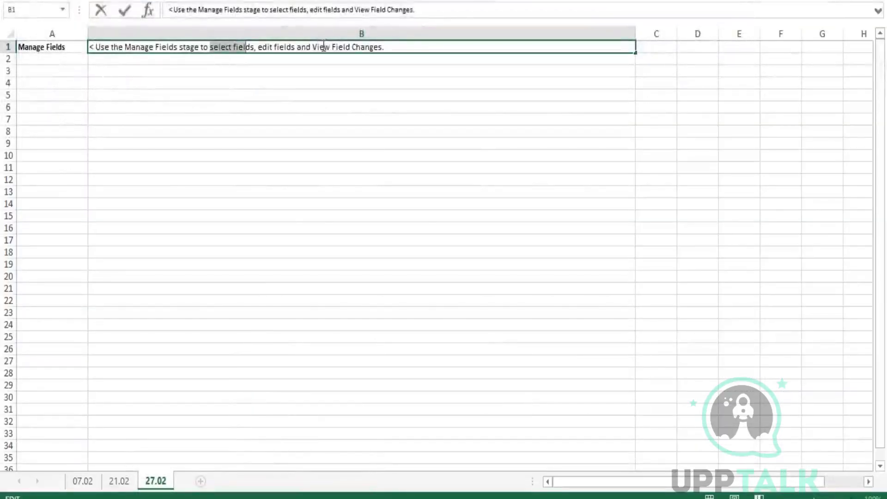
{"action": "left_click_drag", "start_coordinate": [315, 47], "coordinate": [385, 47]}
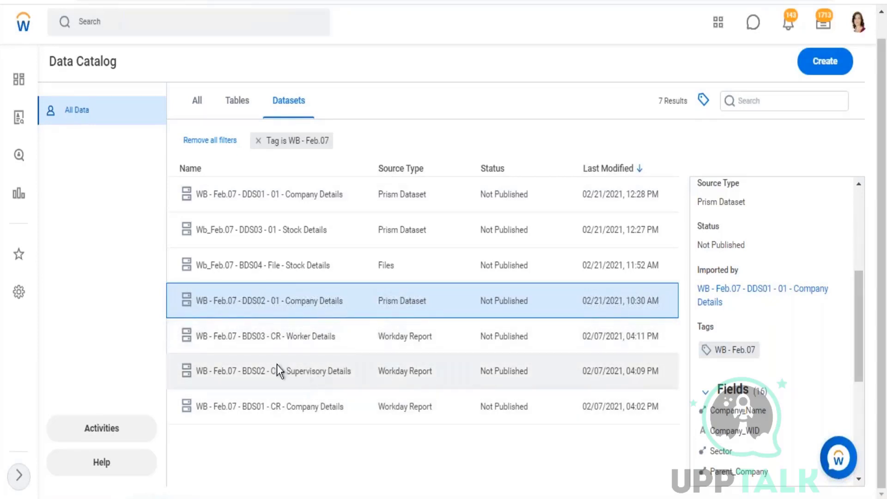
Open the WB - Feb.07 - BDS03 - CR - Worker Details dataset from the catalog.
{"action": "left_click", "coordinate": [305, 408]}
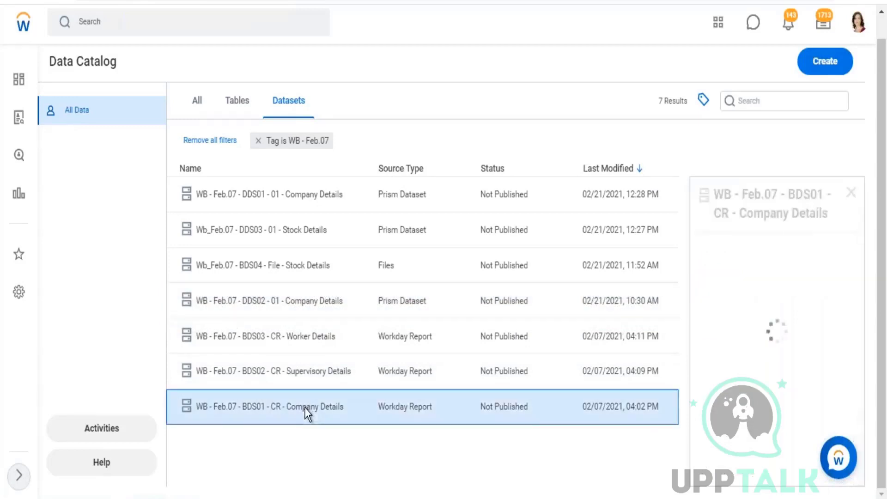
{"action": "left_click", "coordinate": [293, 334]}
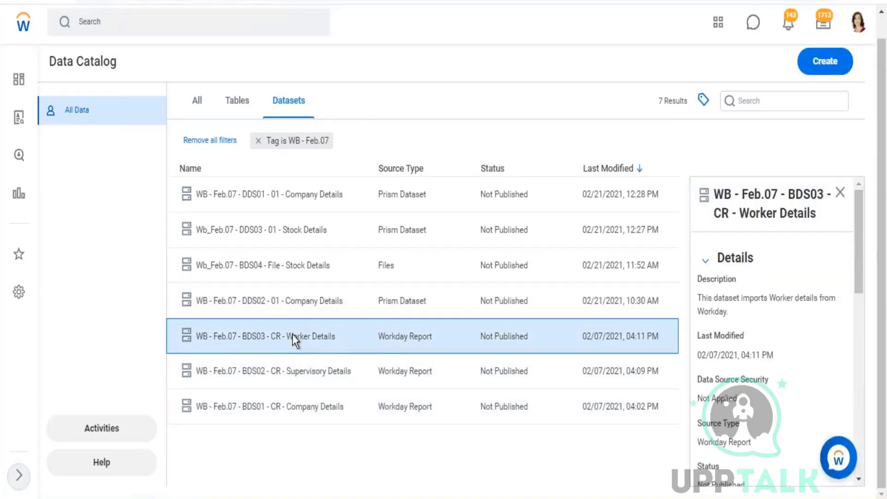
{"action": "right_click", "coordinate": [293, 334]}
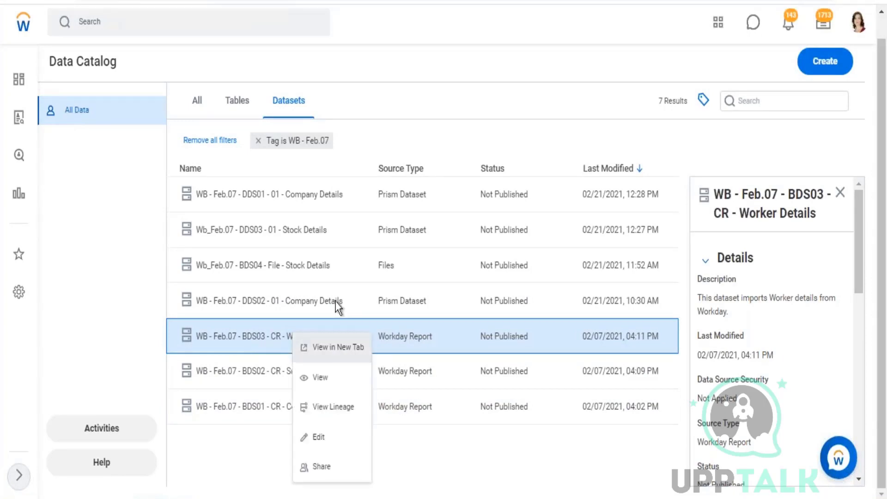
{"action": "left_click", "coordinate": [337, 347]}
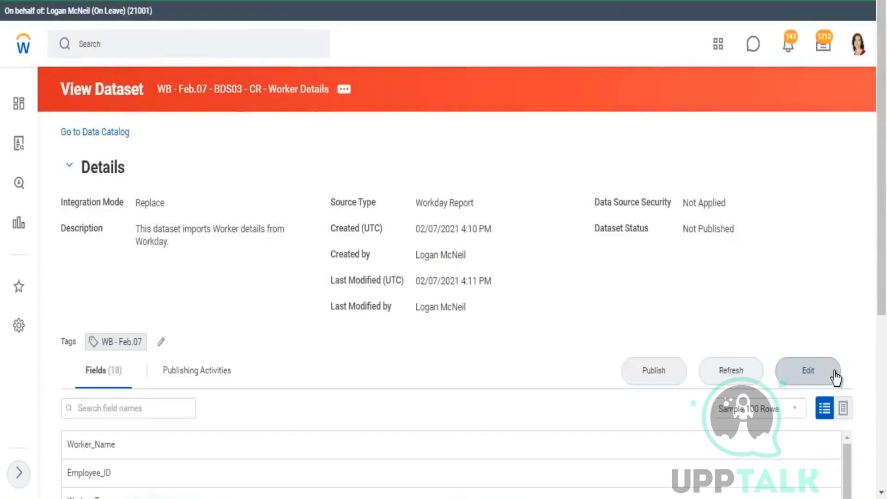
Edit the Worker Details dataset and scroll through the Parse stage's 18 field columns.
{"action": "left_click", "coordinate": [835, 372]}
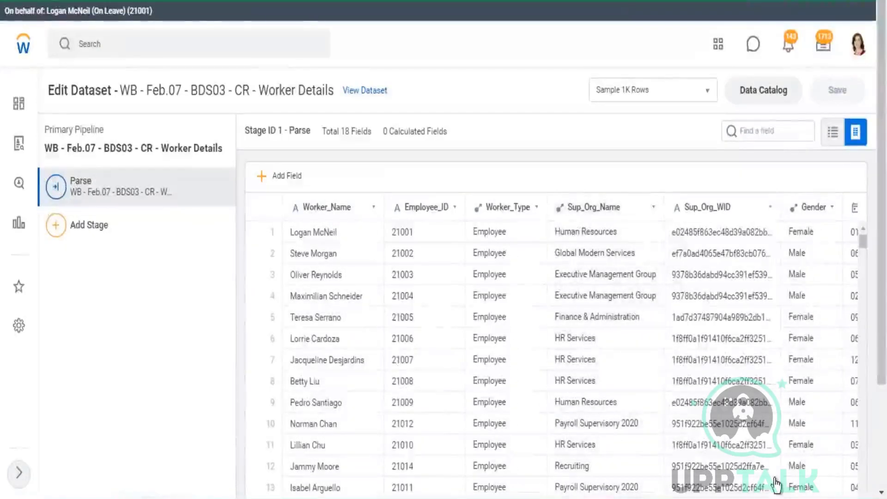
{"action": "left_click", "coordinate": [880, 476]}
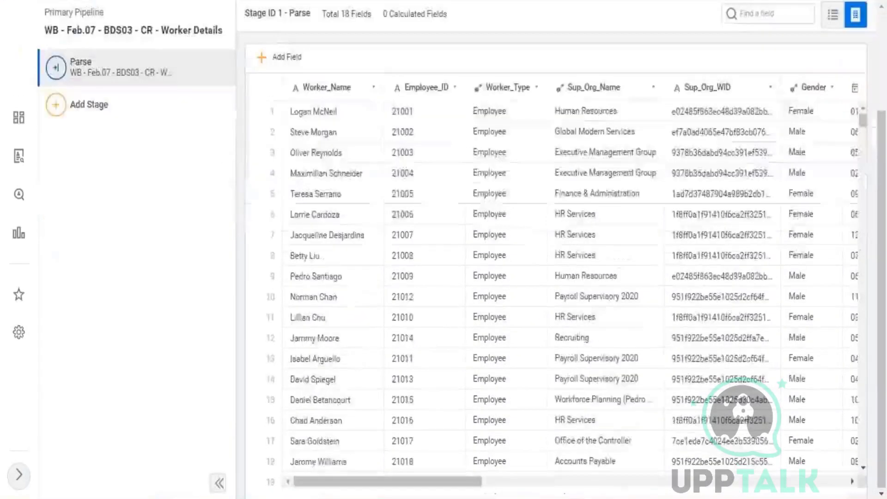
{"action": "left_click_drag", "start_coordinate": [427, 482], "coordinate": [857, 492]}
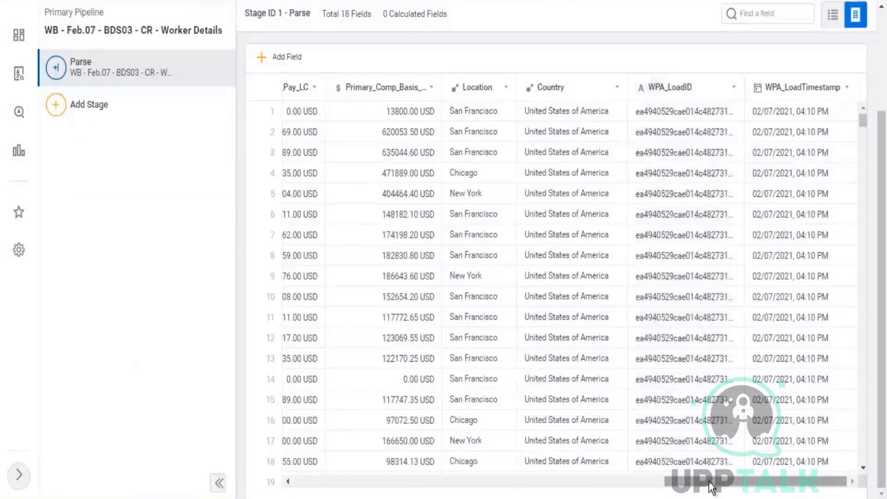
{"action": "left_click_drag", "start_coordinate": [709, 482], "coordinate": [370, 483]}
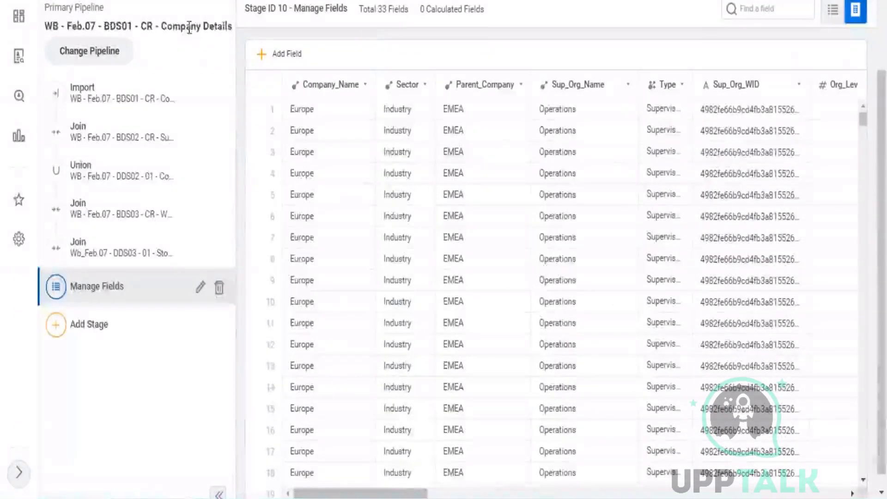
Search 'zf 0' and open the ZF - 03 - Worker Details report, saving the dataset's pending changes.
{"action": "scroll", "coordinate": [153, 28], "scroll_direction": "up", "scroll_amount": 3}
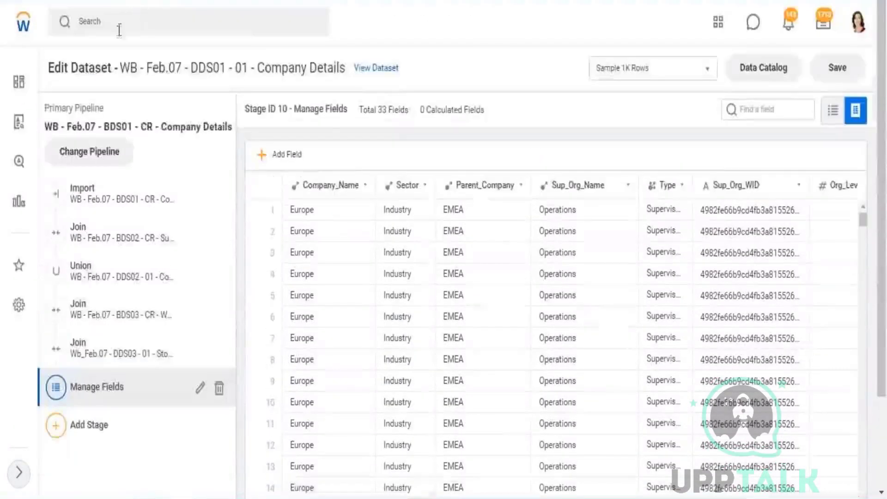
{"action": "left_click", "coordinate": [119, 31]}
{"action": "type", "text": "zf 03 worker"}
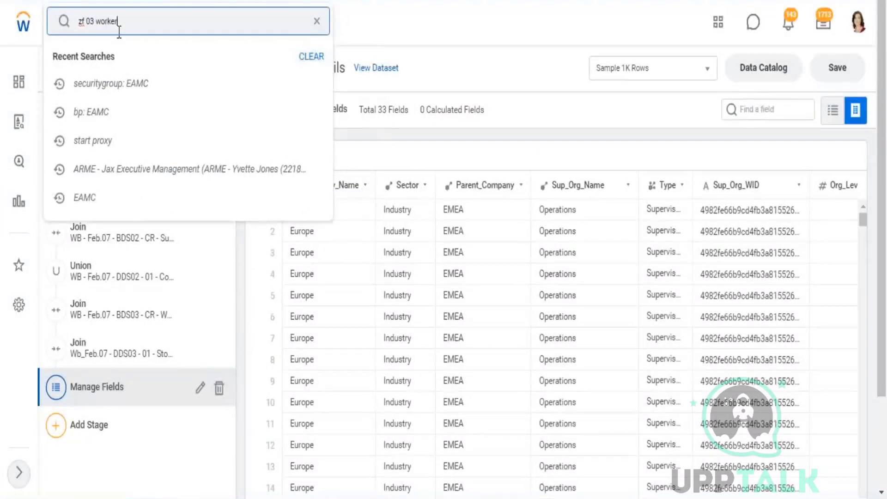
{"action": "left_click", "coordinate": [519, 78]}
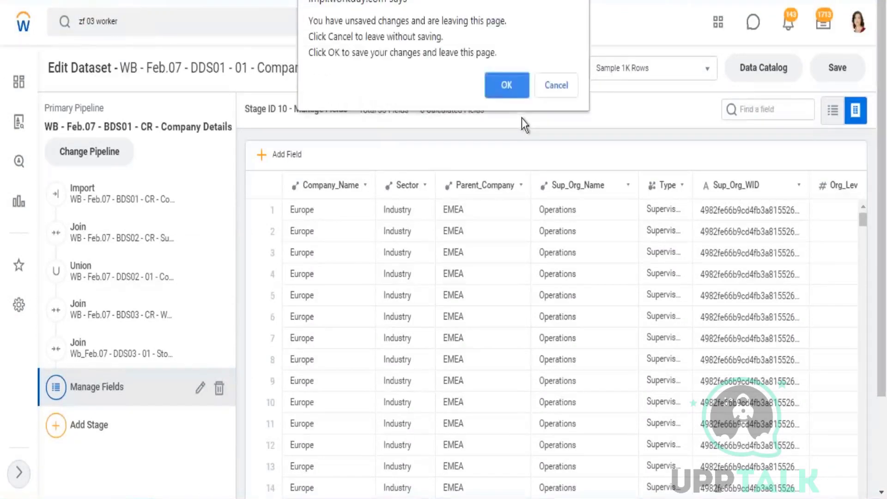
{"action": "left_click", "coordinate": [505, 84]}
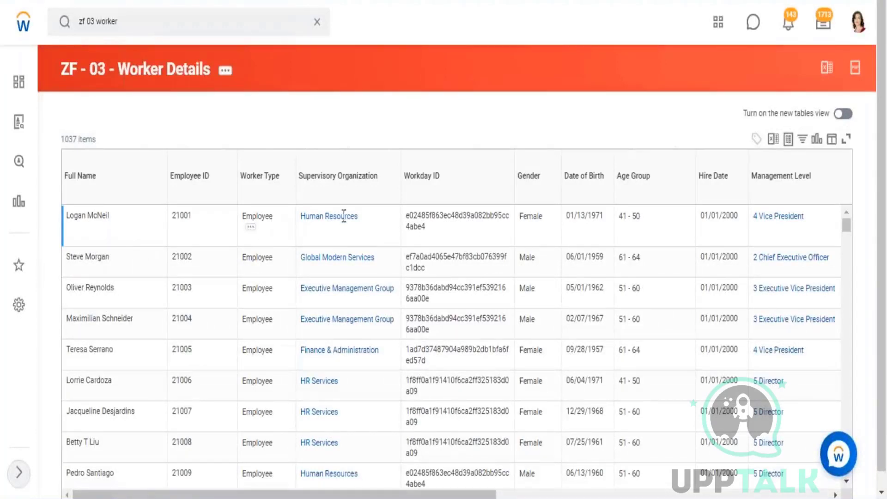
Open ZF - 03 - Worker Details in Edit Custom Report via its Custom Report > Edit action.
{"action": "left_click", "coordinate": [545, 257]}
{"action": "left_click", "coordinate": [225, 73]}
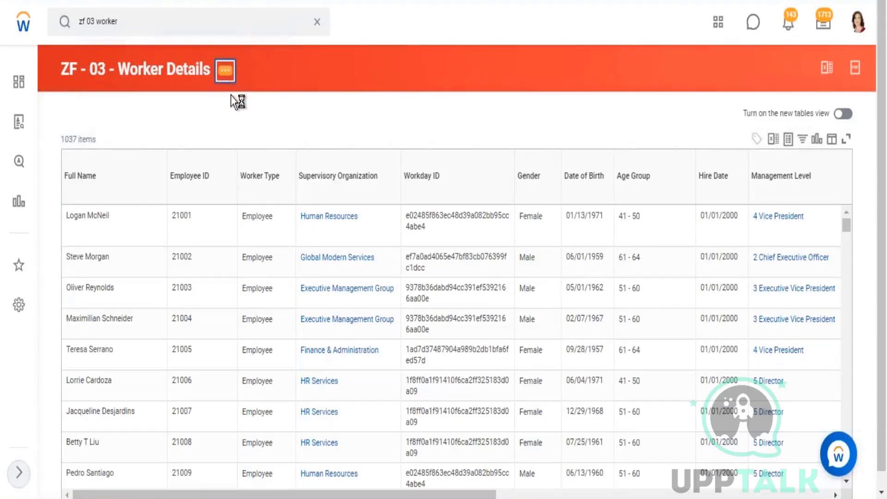
{"action": "mouse_move", "coordinate": [281, 126]}
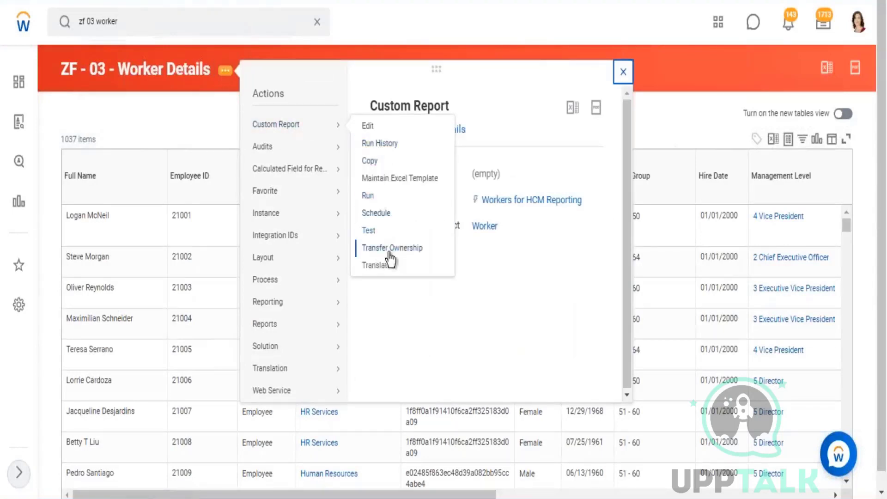
{"action": "left_click", "coordinate": [691, 187]}
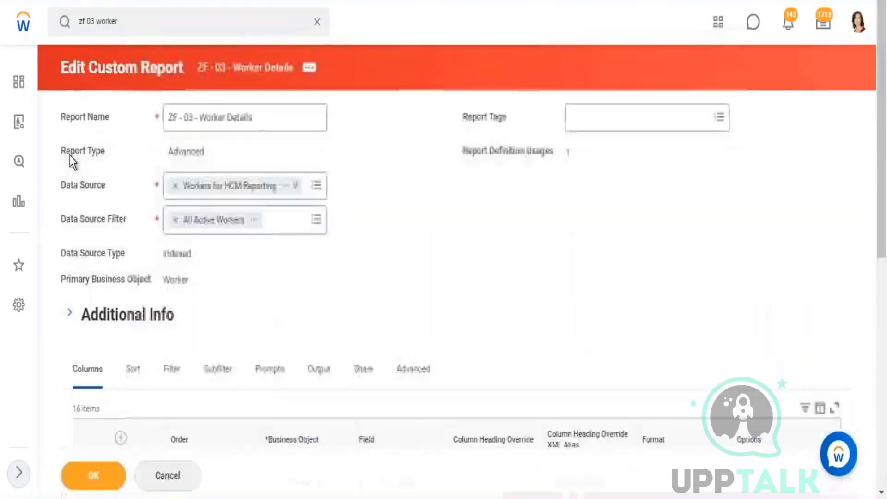
Add an Age column after Employee ID in the report's Columns tab.
{"action": "scroll", "coordinate": [353, 301], "scroll_direction": "down", "scroll_amount": 3}
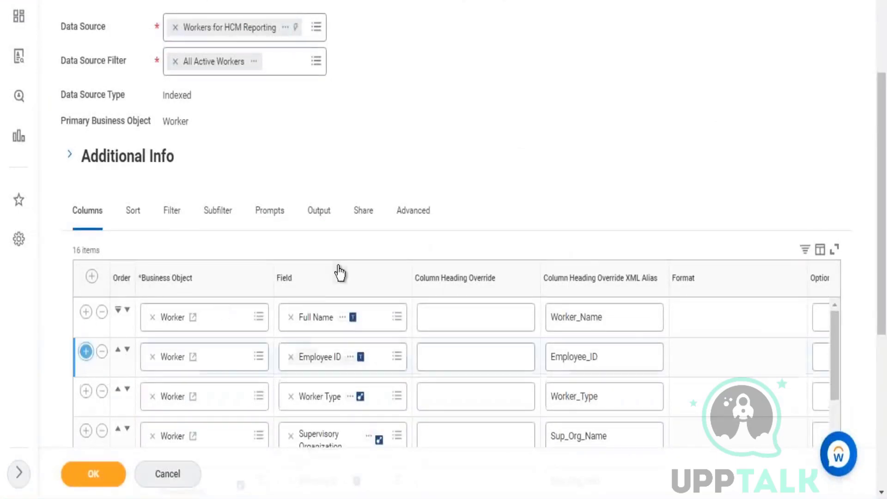
{"action": "scroll", "coordinate": [370, 300], "scroll_direction": "down", "scroll_amount": 2}
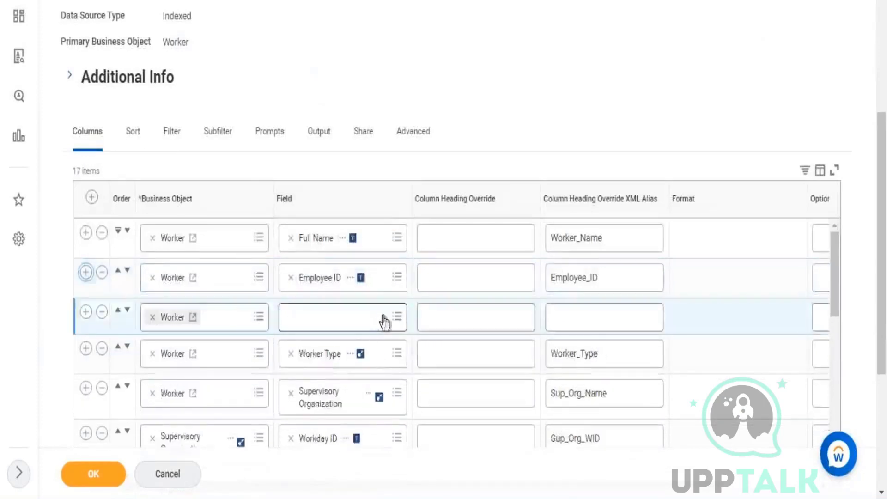
{"action": "scroll", "coordinate": [381, 321], "scroll_direction": "down", "scroll_amount": 8}
{"action": "scroll", "coordinate": [386, 330], "scroll_direction": "down", "scroll_amount": 2}
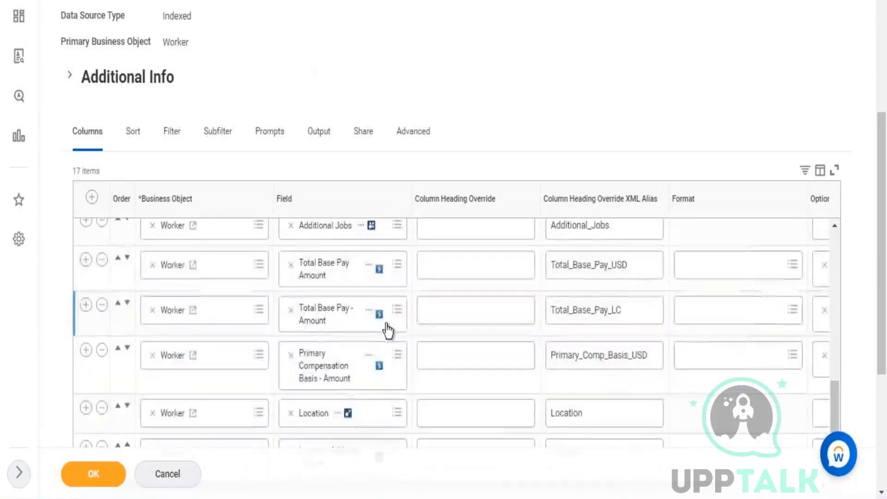
{"action": "scroll", "coordinate": [325, 388], "scroll_direction": "down", "scroll_amount": 3}
{"action": "scroll", "coordinate": [325, 388], "scroll_direction": "down", "scroll_amount": 2}
{"action": "scroll", "coordinate": [319, 181], "scroll_direction": "up", "scroll_amount": 8}
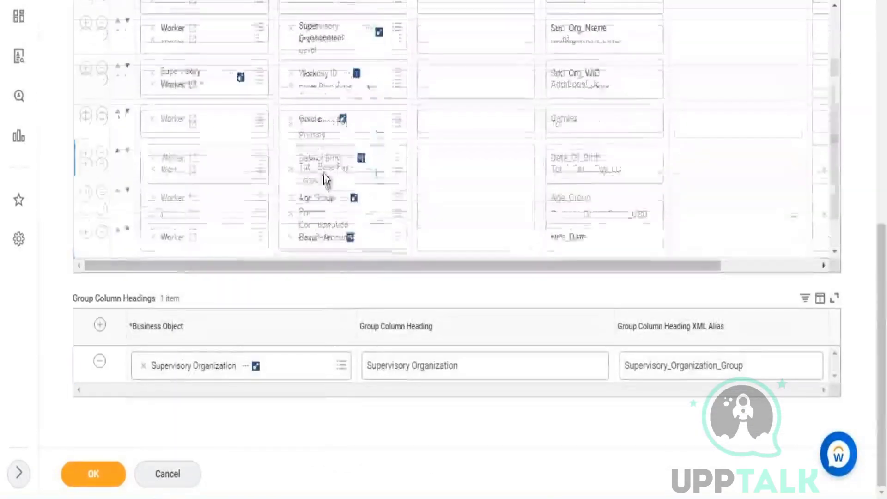
{"action": "scroll", "coordinate": [332, 223], "scroll_direction": "up", "scroll_amount": 5}
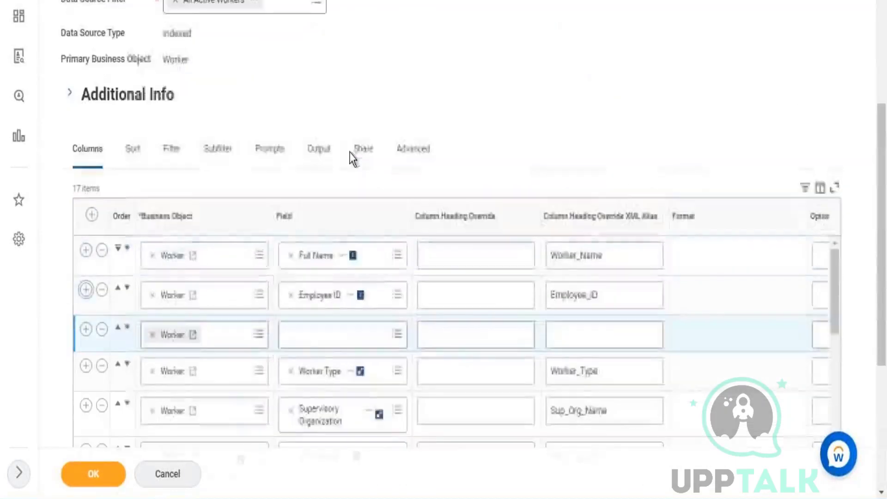
{"action": "left_click", "coordinate": [321, 339]}
{"action": "type", "text": "age"}
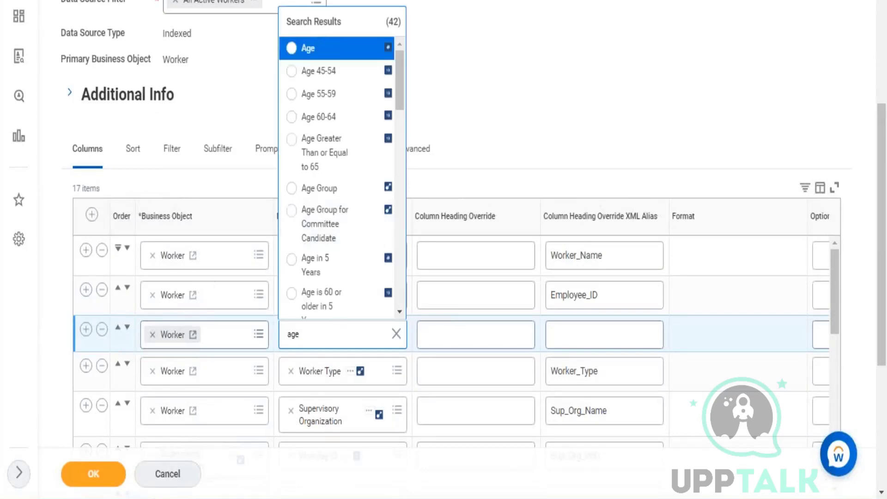
{"action": "left_click", "coordinate": [308, 48]}
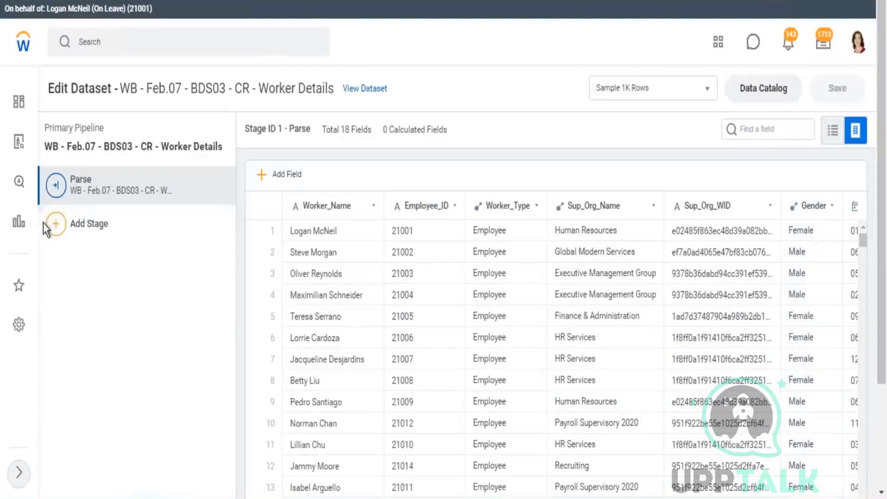
Add a Manage Fields stage after Parse in the Worker Details pipeline, keeping all 18 fields.
{"action": "left_click", "coordinate": [111, 226]}
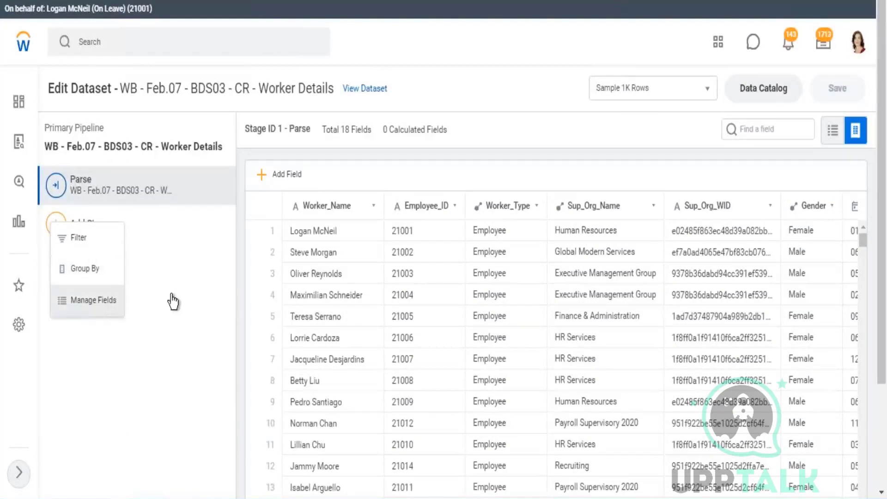
{"action": "left_click", "coordinate": [93, 300]}
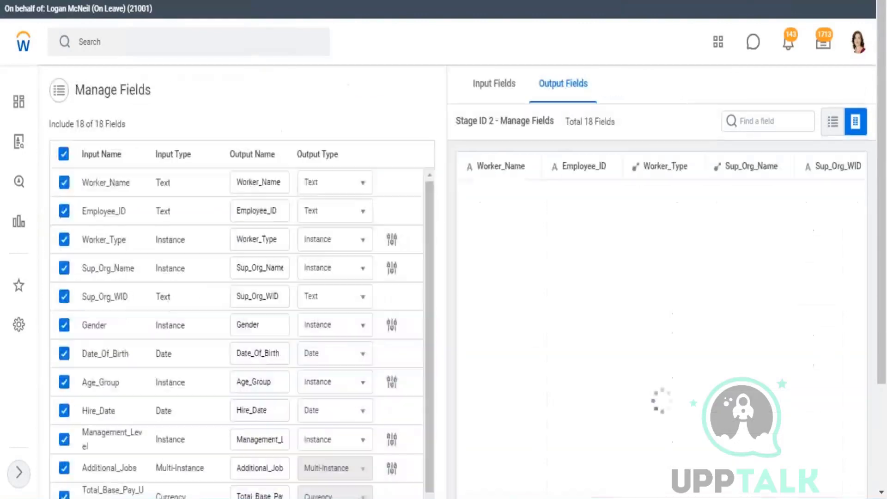
{"action": "scroll", "coordinate": [231, 301], "scroll_direction": "down", "scroll_amount": 3}
{"action": "left_click_drag", "start_coordinate": [882, 300], "coordinate": [883, 395]}
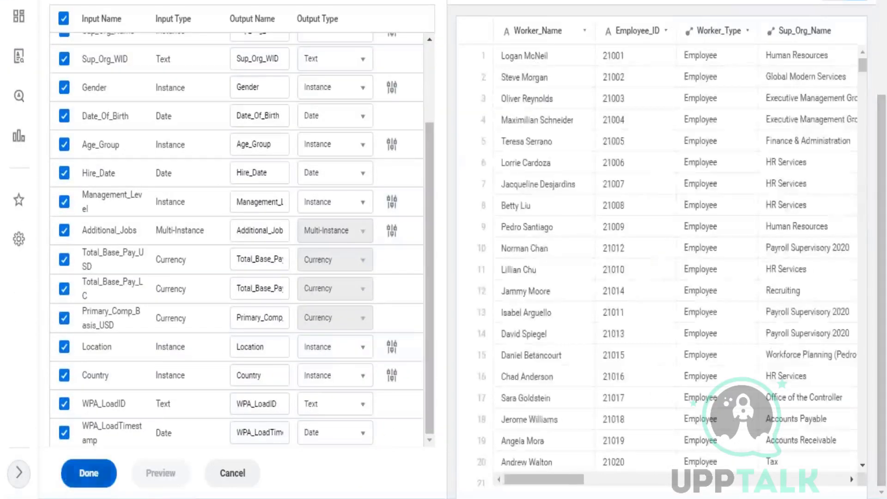
{"action": "left_click", "coordinate": [88, 472]}
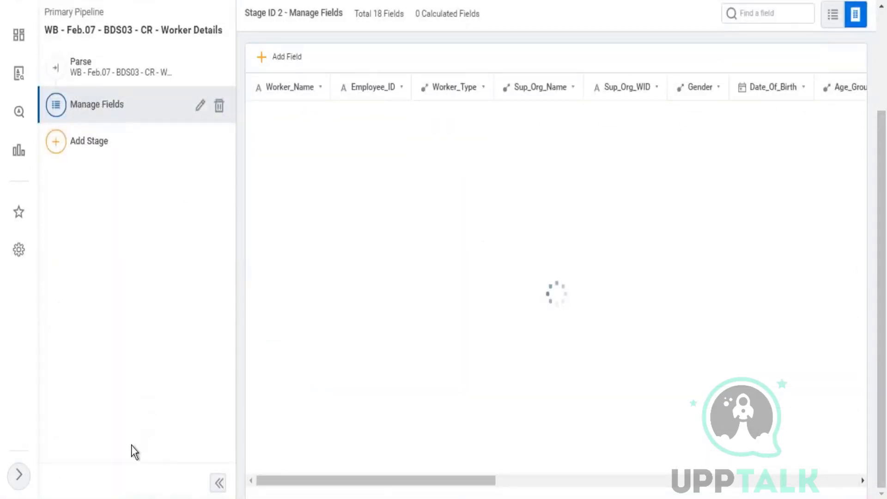
{"action": "scroll", "coordinate": [138, 406], "scroll_direction": "up", "scroll_amount": 3}
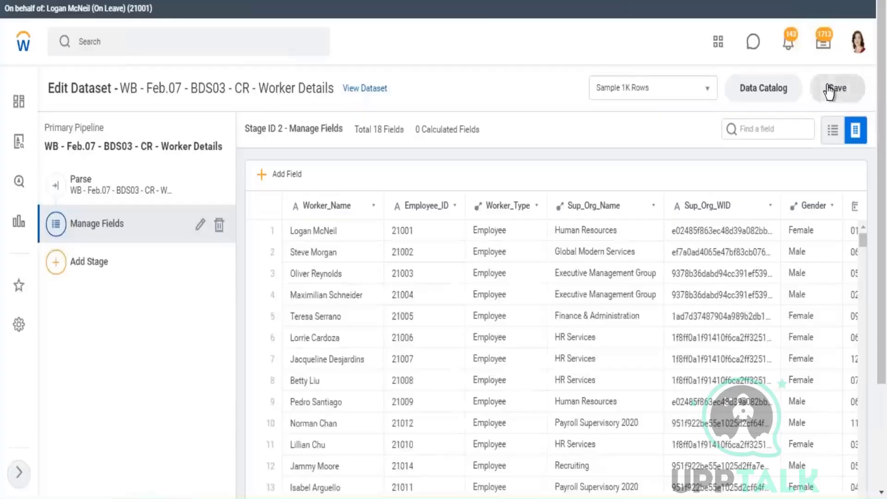
Save the Worker Details dataset pipeline and open its View Dataset page.
{"action": "left_click", "coordinate": [834, 88]}
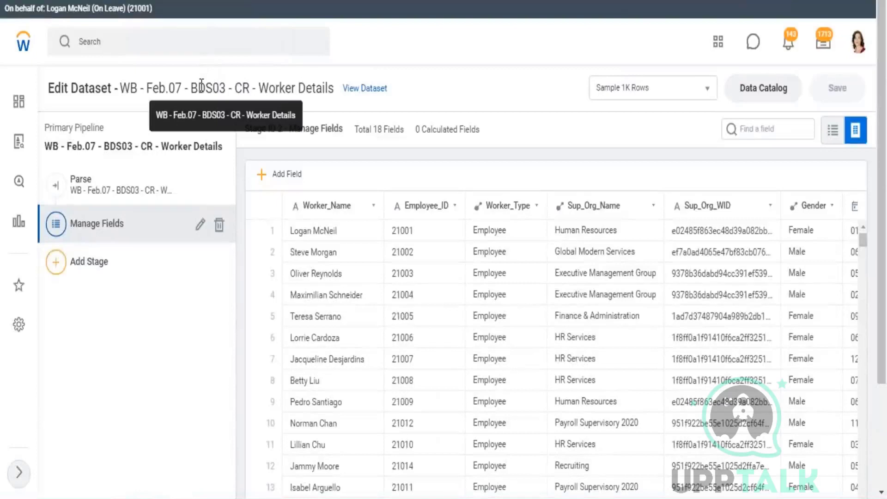
{"action": "left_click", "coordinate": [363, 88]}
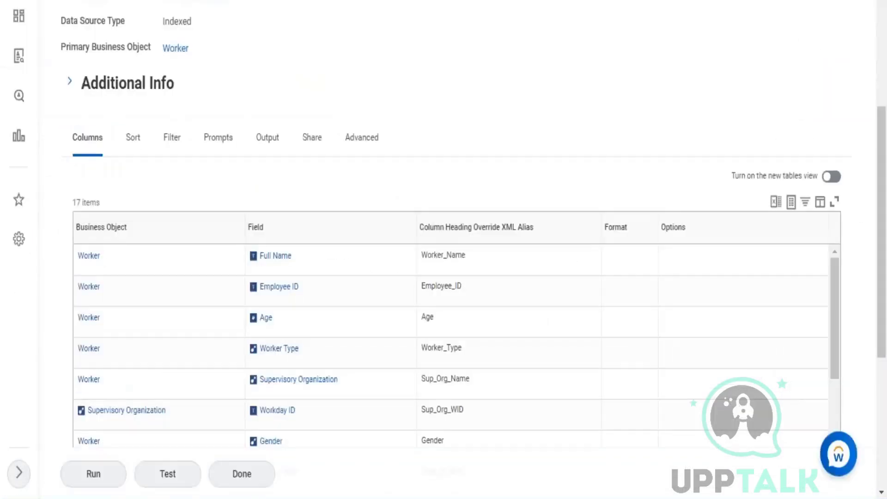
Scroll back up to the Worker Details View Dataset page listing its 18 fields.
{"action": "scroll", "coordinate": [270, 97], "scroll_direction": "up", "scroll_amount": 5}
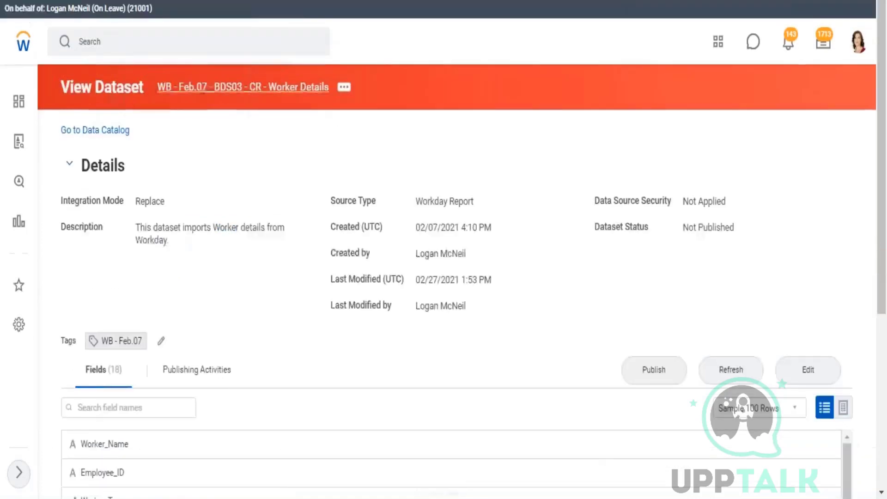
Show the Worker Details fields in Table View and scroll across the sample worker columns.
{"action": "scroll", "coordinate": [254, 221], "scroll_direction": "down", "scroll_amount": 4}
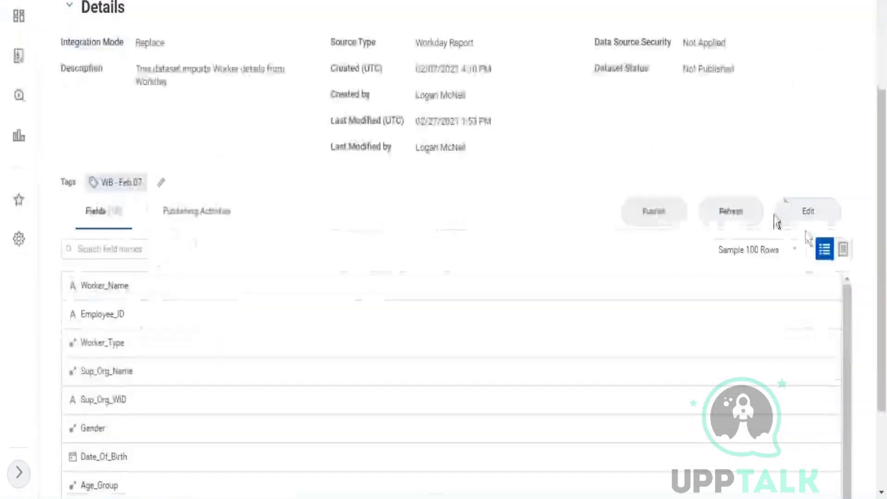
{"action": "left_click", "coordinate": [842, 249]}
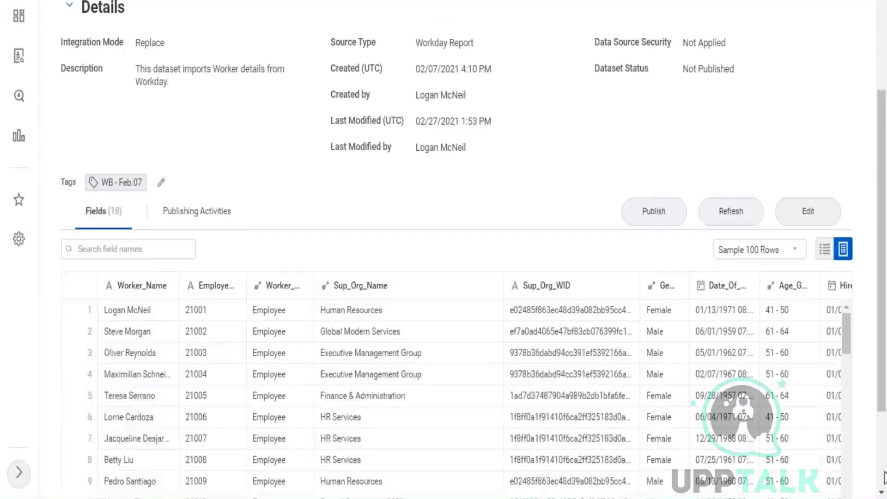
{"action": "scroll", "coordinate": [540, 458], "scroll_direction": "down", "scroll_amount": 3}
{"action": "left_click_drag", "start_coordinate": [421, 494], "coordinate": [811, 497]}
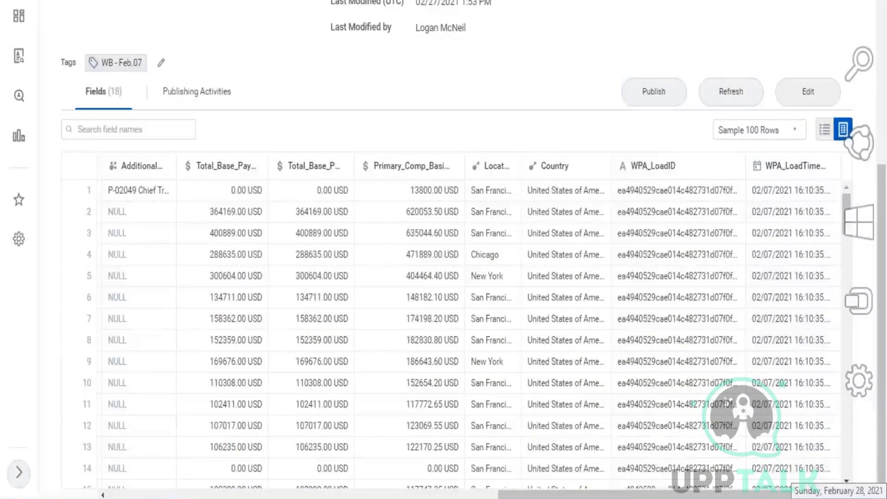
{"action": "scroll", "coordinate": [347, 91], "scroll_direction": "up", "scroll_amount": 6}
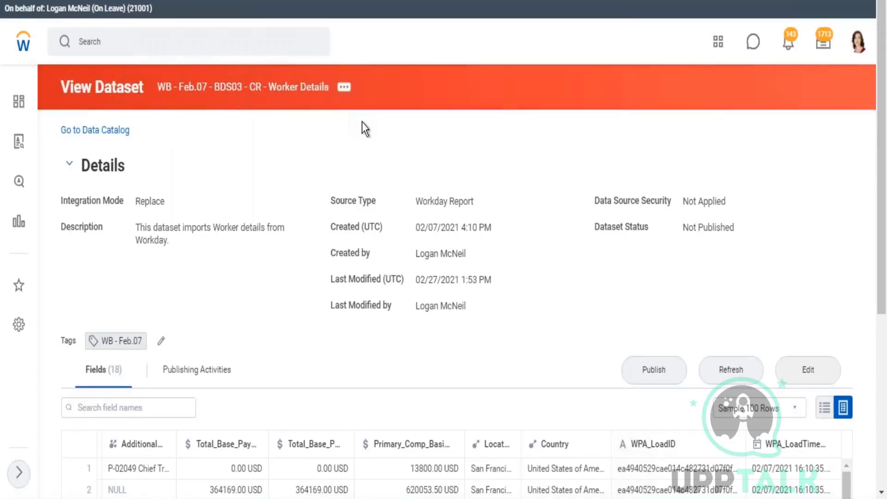
Run the Worker Details dataset's integration now, confirm it, and return to View Dataset.
{"action": "left_click", "coordinate": [344, 88]}
{"action": "mouse_move", "coordinate": [386, 129]}
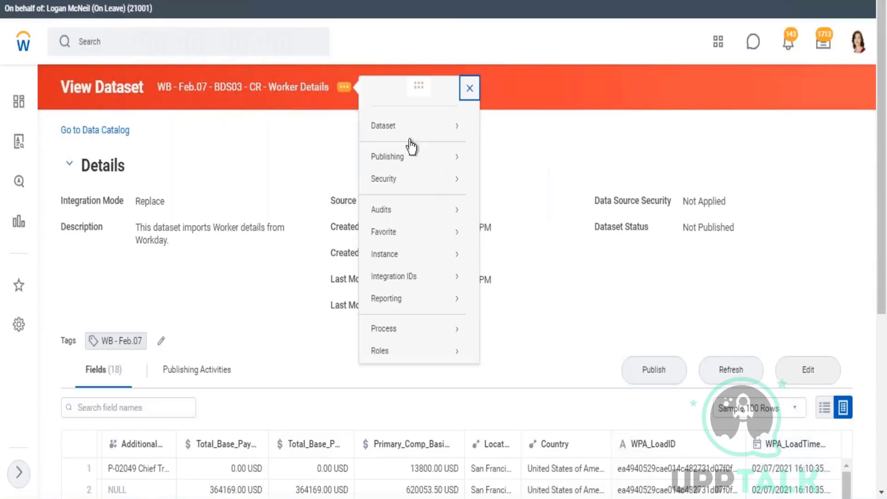
{"action": "mouse_move", "coordinate": [467, 127]}
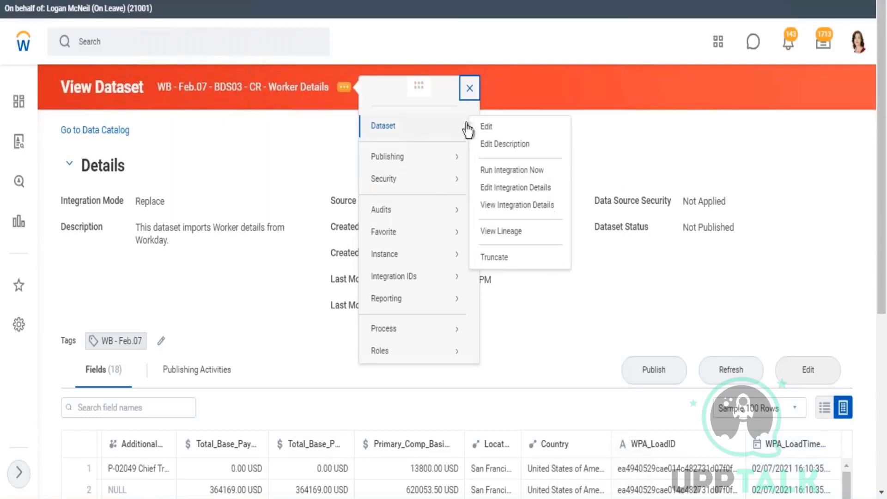
{"action": "left_click", "coordinate": [520, 172]}
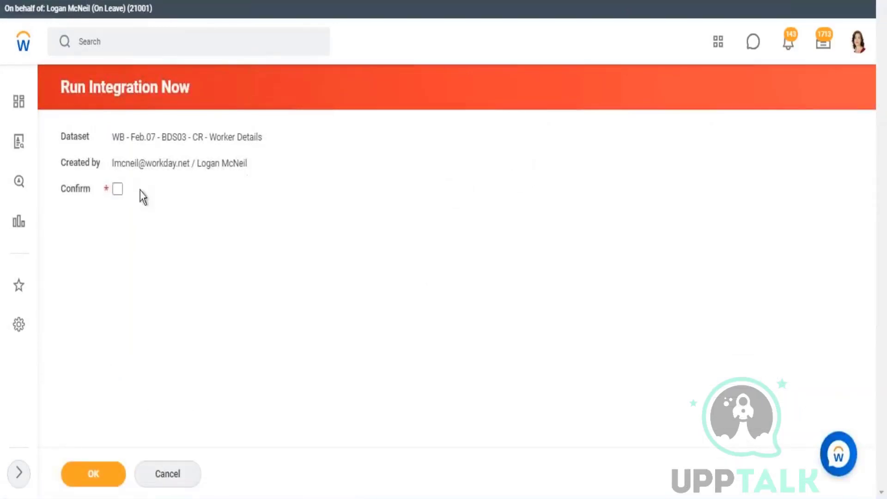
{"action": "left_click", "coordinate": [118, 189]}
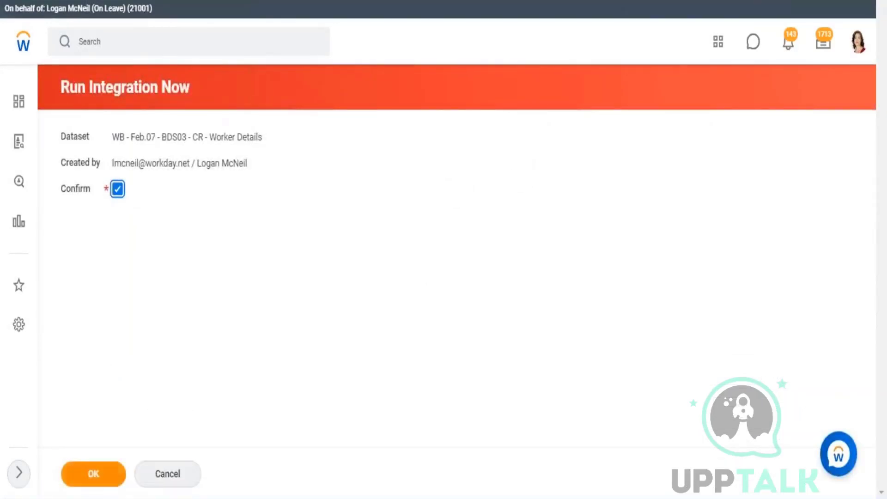
{"action": "left_click", "coordinate": [93, 474]}
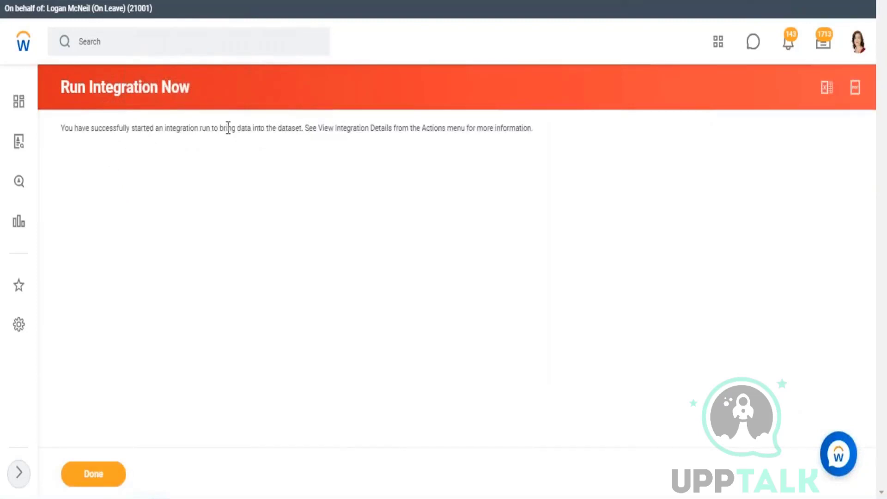
{"action": "left_click_drag", "start_coordinate": [225, 126], "coordinate": [304, 126]}
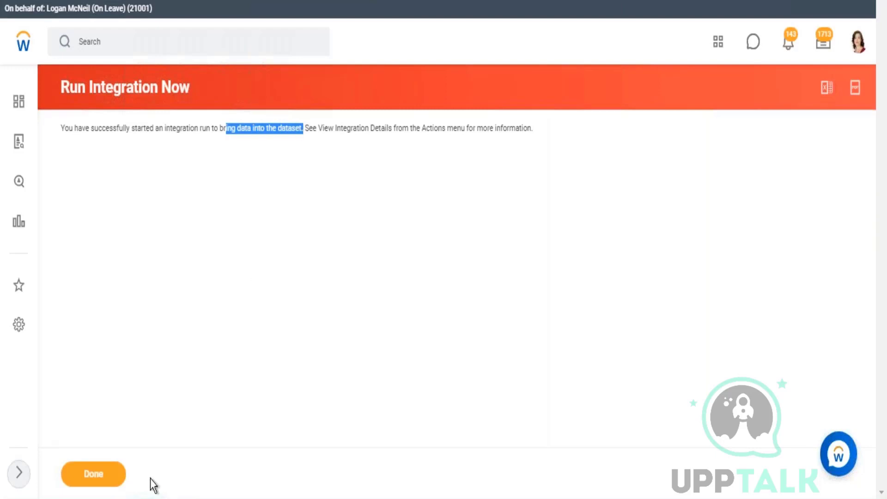
{"action": "left_click", "coordinate": [93, 480]}
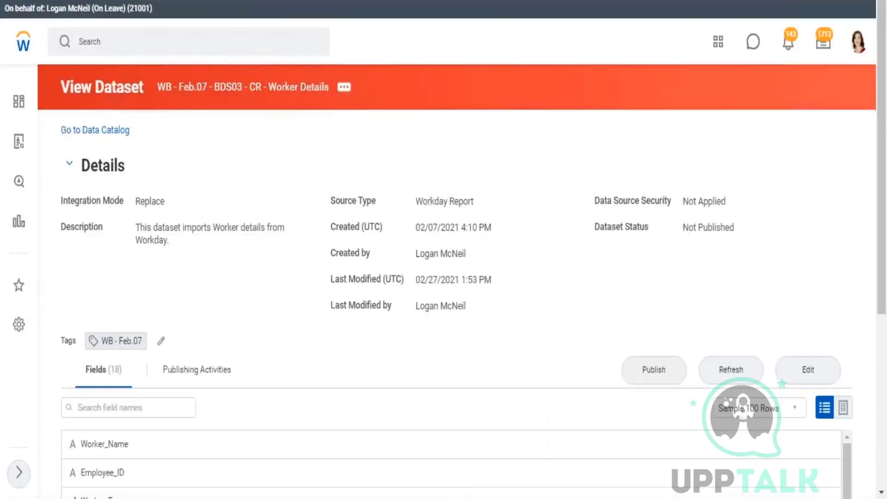
Refresh the Worker Details dataset and switch its fields to Table View.
{"action": "left_click", "coordinate": [731, 370]}
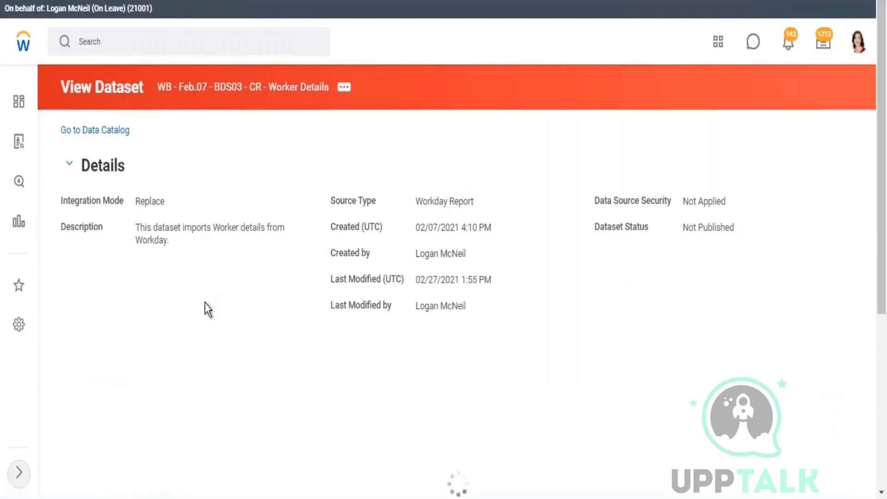
{"action": "scroll", "coordinate": [206, 305], "scroll_direction": "down", "scroll_amount": 2}
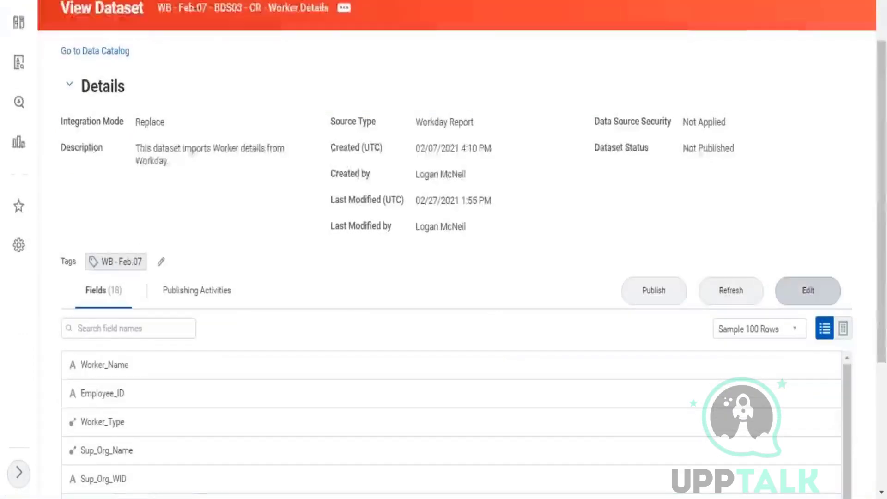
{"action": "left_click", "coordinate": [843, 328]}
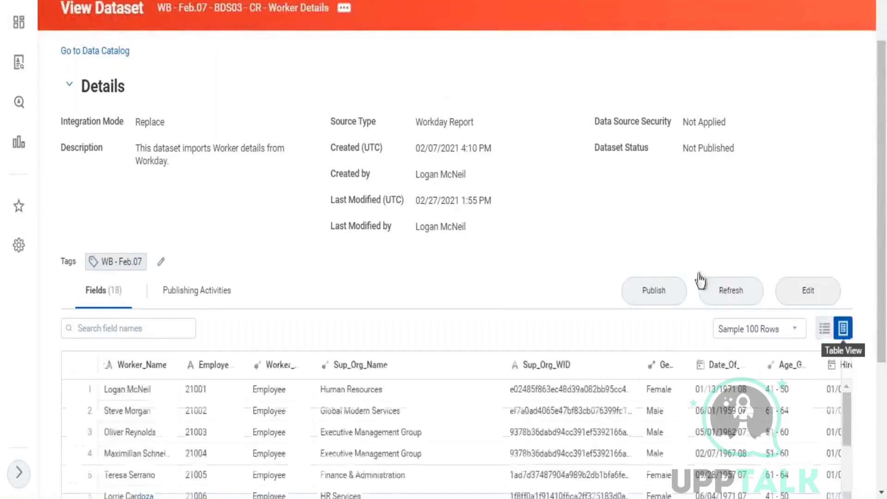
Review the sample rows, noting the Replace integration mode and load time 02/27/2021 13:55:17.
{"action": "scroll", "coordinate": [606, 291], "scroll_direction": "down", "scroll_amount": 5}
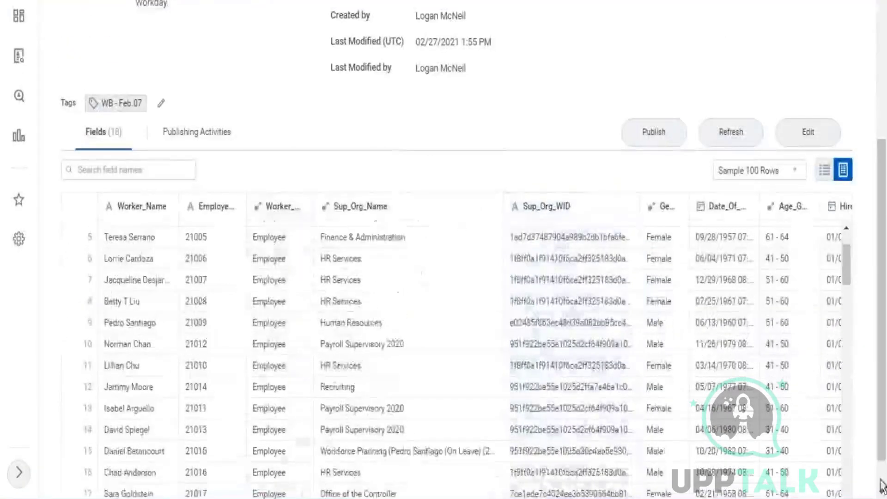
{"action": "scroll", "coordinate": [277, 476], "scroll_direction": "down", "scroll_amount": 1}
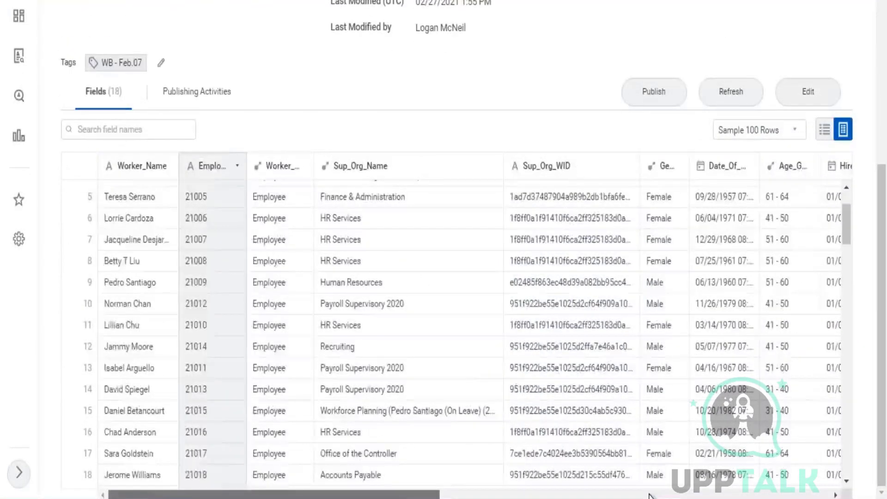
{"action": "scroll", "coordinate": [649, 495], "scroll_direction": "right", "scroll_amount": 15}
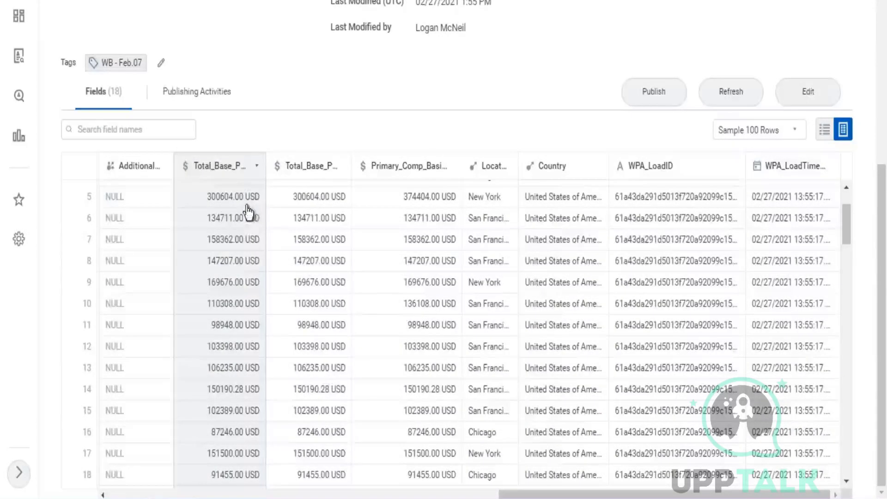
{"action": "scroll", "coordinate": [168, 206], "scroll_direction": "up", "scroll_amount": 6}
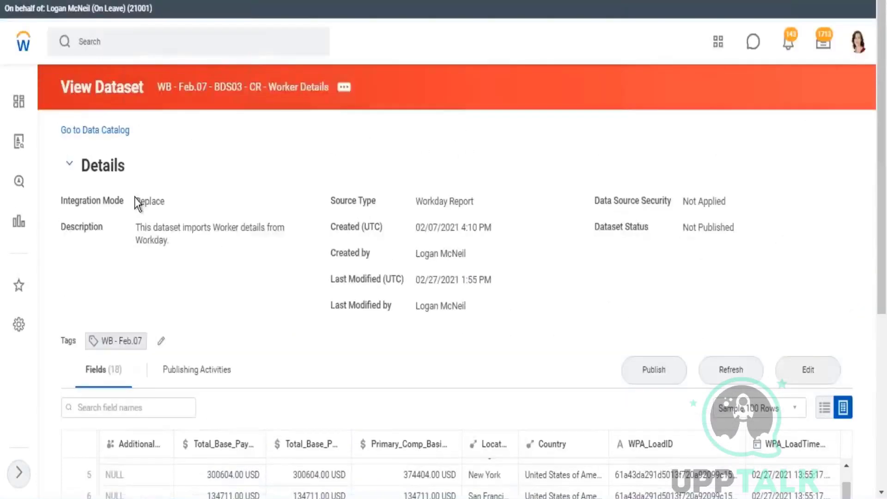
{"action": "left_click_drag", "start_coordinate": [157, 200], "coordinate": [135, 201]}
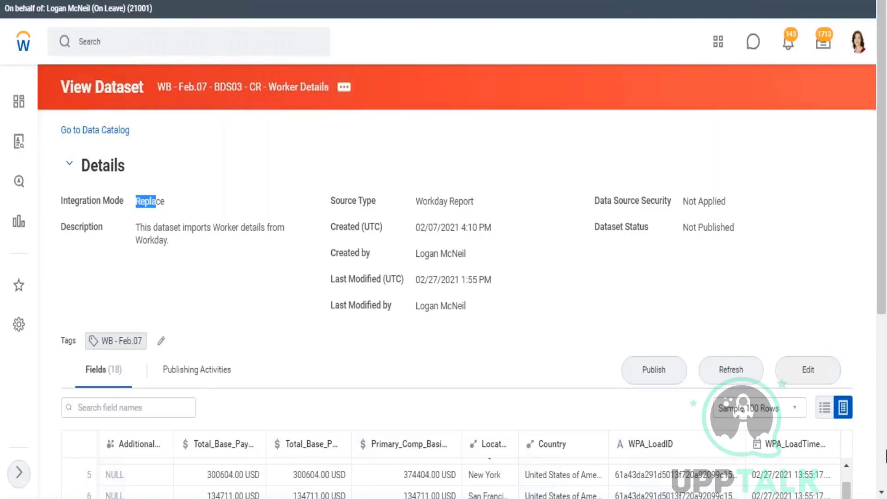
{"action": "scroll", "coordinate": [884, 455], "scroll_direction": "down", "scroll_amount": 5}
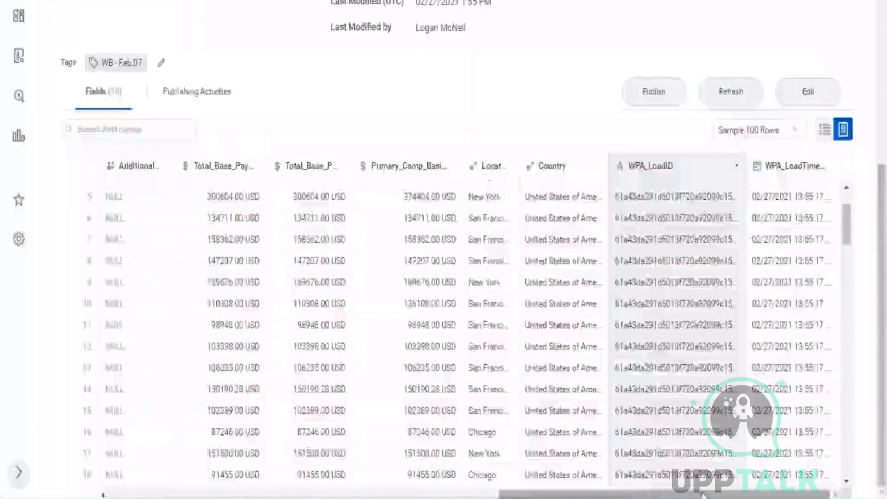
{"action": "left_click_drag", "start_coordinate": [703, 494], "coordinate": [294, 488]}
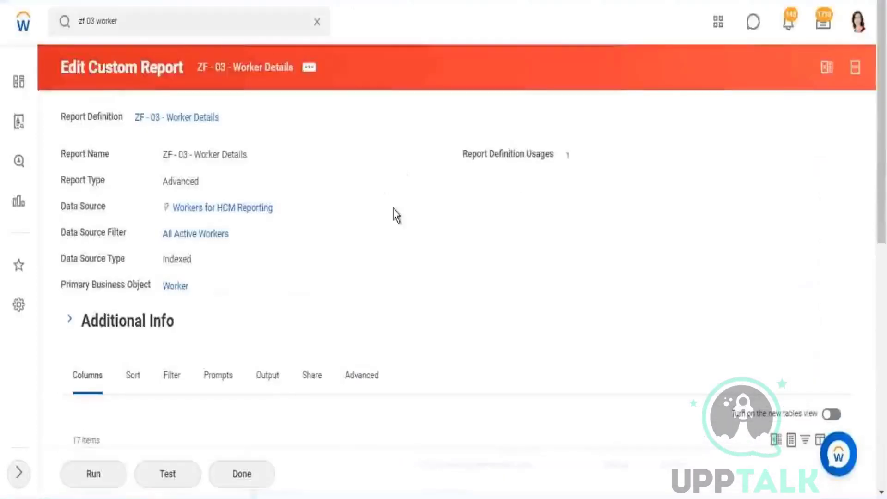
{"action": "scroll", "coordinate": [368, 291], "scroll_direction": "down", "scroll_amount": 5}
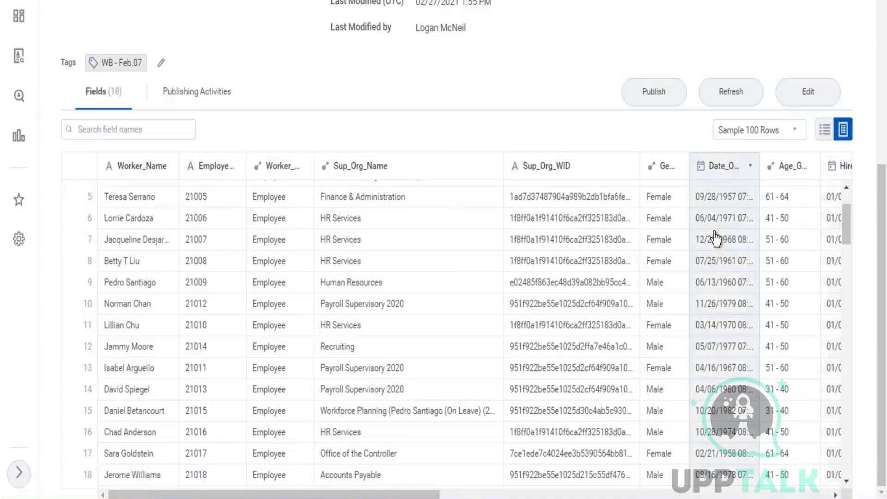
Edit the dataset and compare stages: Parse shows 19 fields including Age, Manage Fields only 18.
{"action": "left_click", "coordinate": [807, 92]}
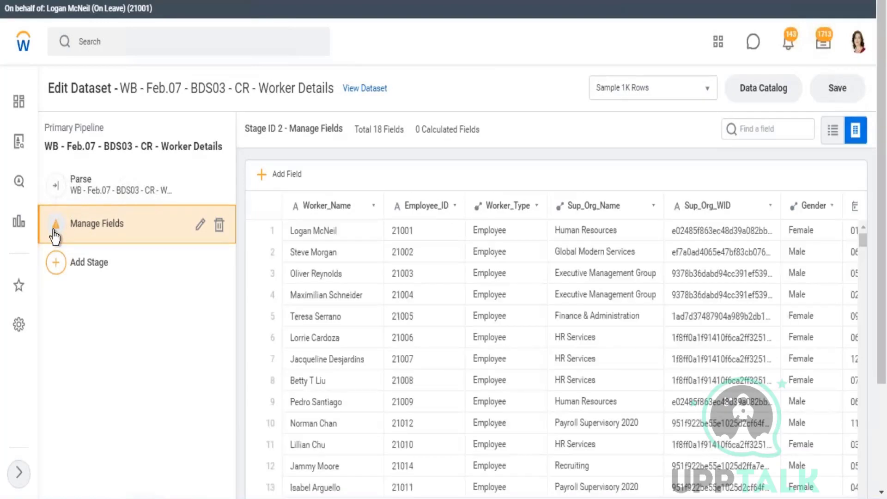
{"action": "left_click", "coordinate": [96, 182]}
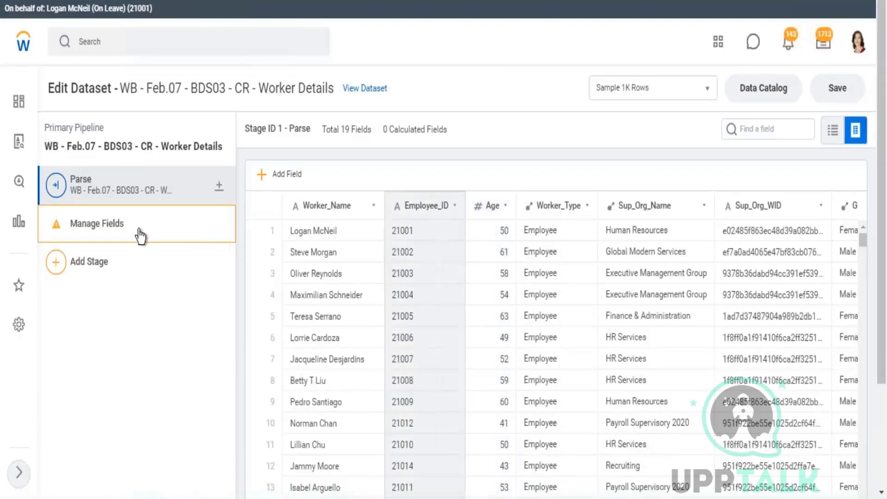
{"action": "left_click", "coordinate": [134, 236]}
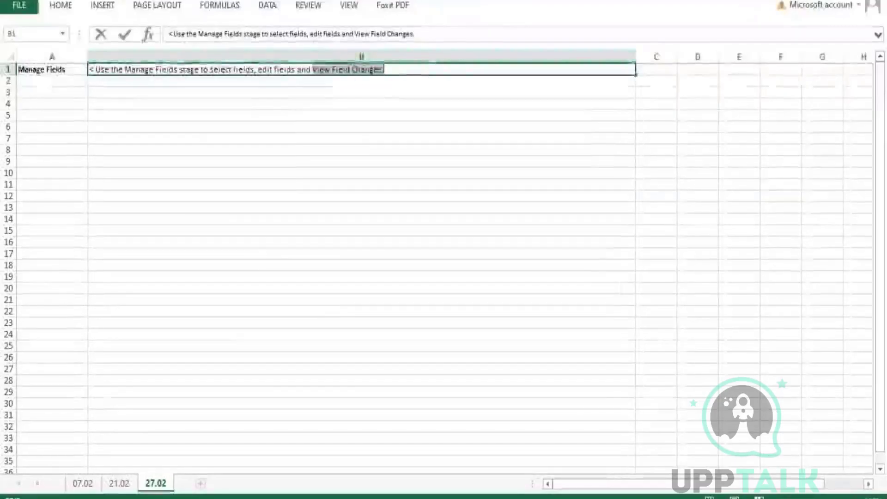
{"action": "left_click_drag", "start_coordinate": [316, 70], "coordinate": [361, 70]}
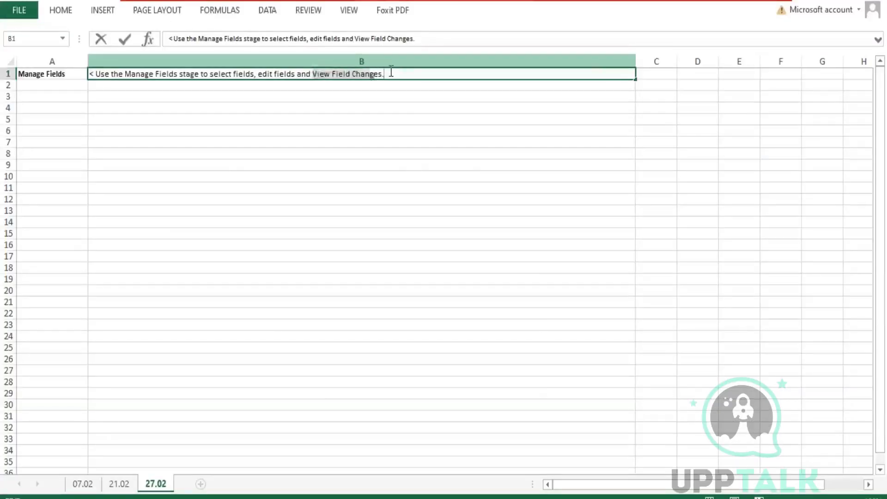
{"action": "left_click", "coordinate": [391, 73]}
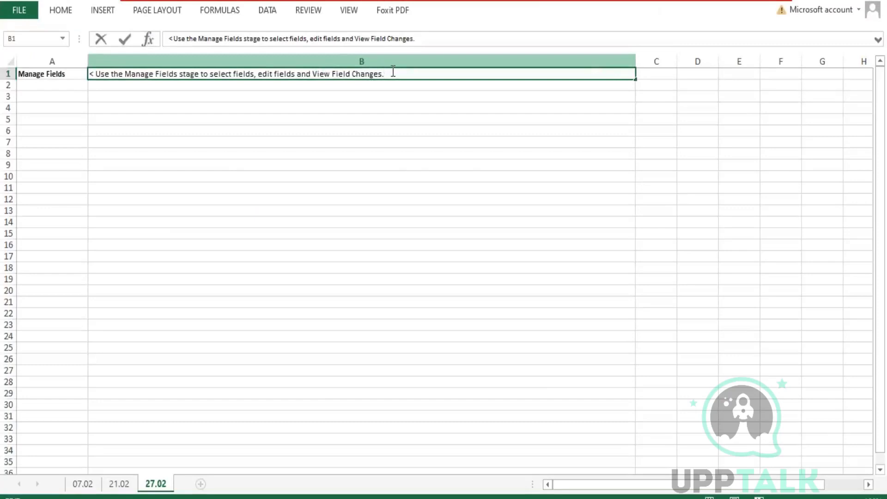
Add B1 line '1. Add a manage field stage in the base dataset to identify any changes in the data source.'.
{"action": "key", "text": "alt+Return"}
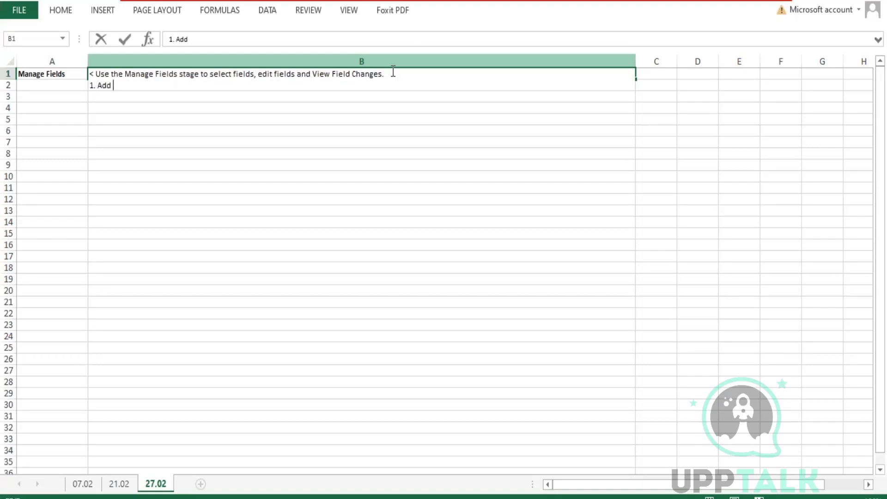
{"action": "type", "text": "1. Add a a"}
{"action": "key", "text": "BackSpace"}
{"action": "type", "text": "manage field "}
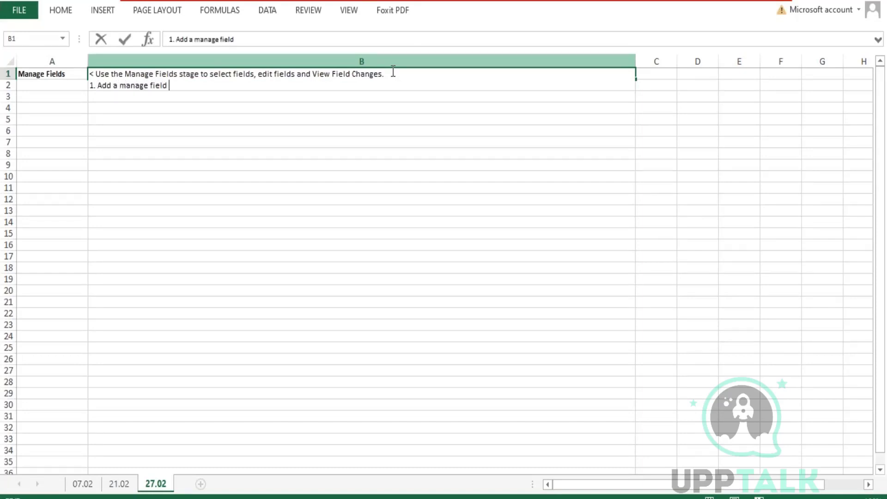
{"action": "type", "text": "stage at the "}
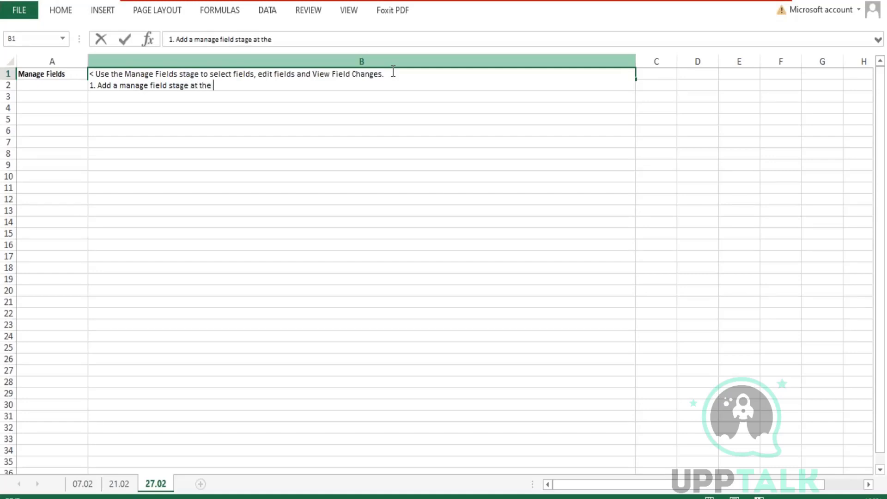
{"action": "type", "text": "beginning"}
{"action": "key", "text": "BackSpace"}
{"action": "key", "text": "BackSpace"}
{"action": "key", "text": "BackSpace"}
{"action": "key", "text": "BackSpace"}
{"action": "key", "text": "BackSpace"}
{"action": "key", "text": "BackSpace"}
{"action": "key", "text": "BackSpace"}
{"action": "key", "text": "BackSpace"}
{"action": "key", "text": "BackSpace"}
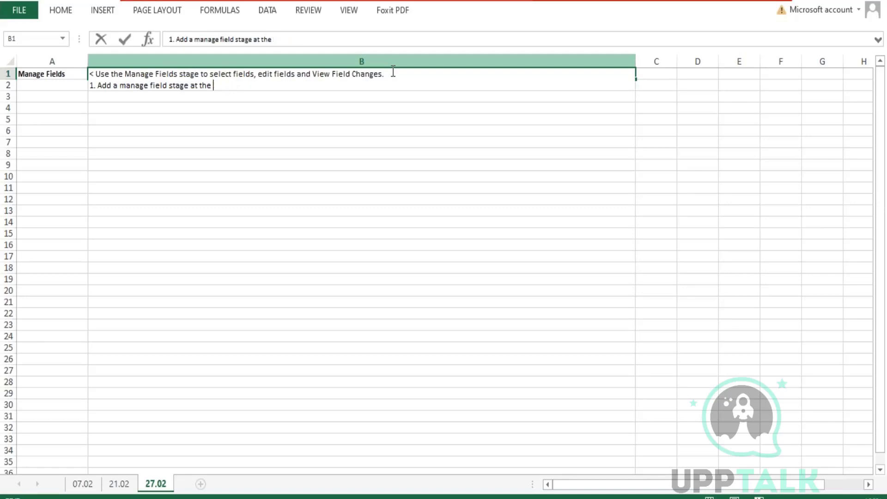
{"action": "type", "text": "in the"}
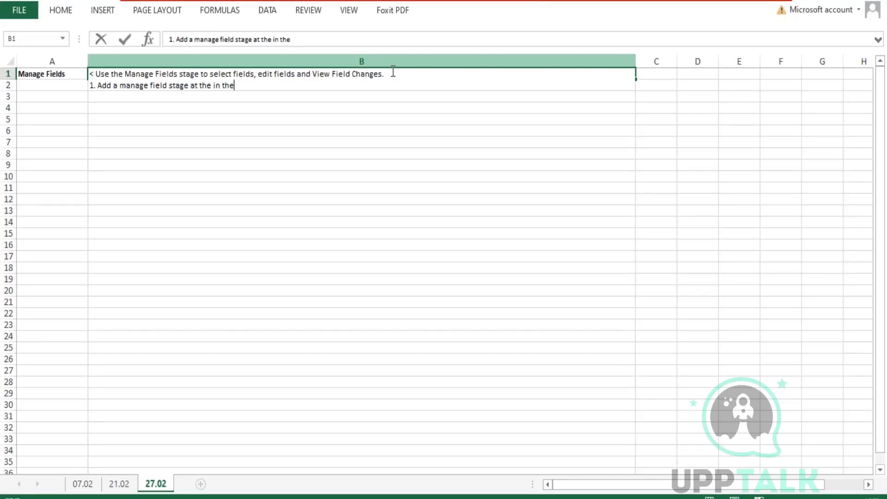
{"action": "key", "text": "BackSpace"}
{"action": "key", "text": "BackSpace"}
{"action": "key", "text": "BackSpace"}
{"action": "key", "text": "BackSpace"}
{"action": "key", "text": "BackSpace"}
{"action": "type", "text": "in the base datase"}
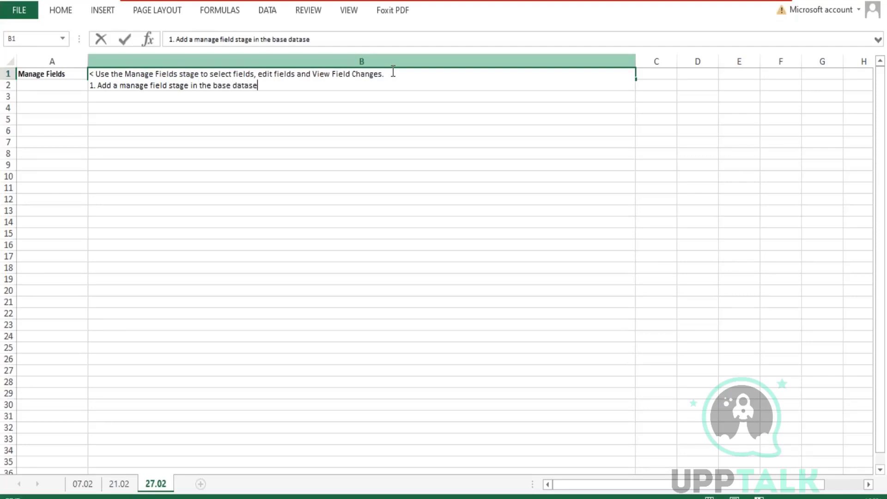
{"action": "type", "text": "t to identify any ch"}
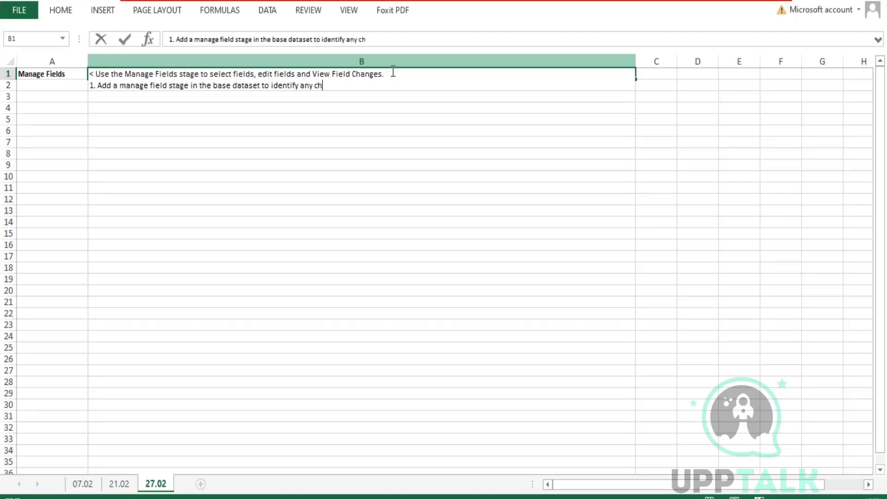
{"action": "type", "text": "anges in the dat"}
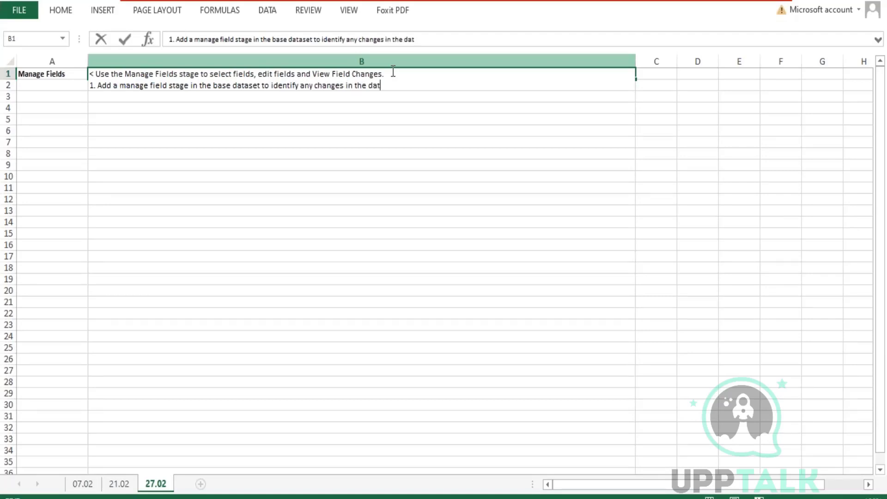
{"action": "type", "text": "a source."}
{"action": "key", "text": "Return"}
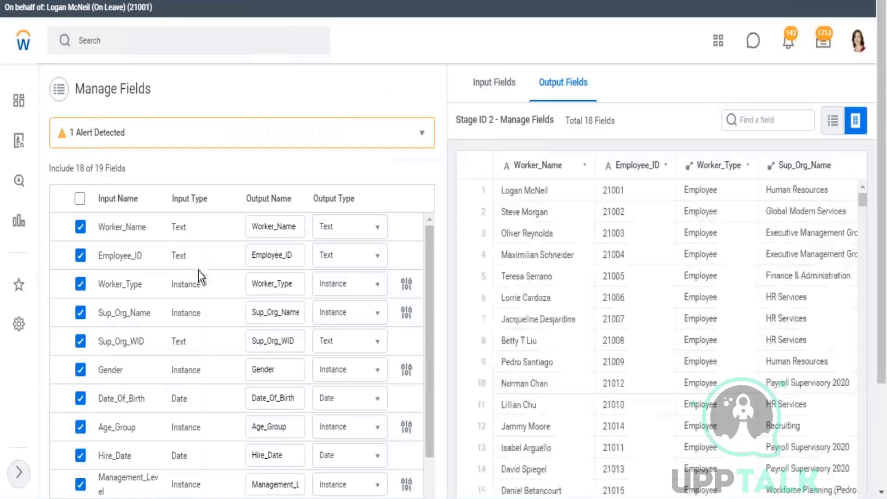
Include the Age field in the Manage Fields stage so all 19 of 19 fields are selected.
{"action": "scroll", "coordinate": [198, 271], "scroll_direction": "down", "scroll_amount": 5}
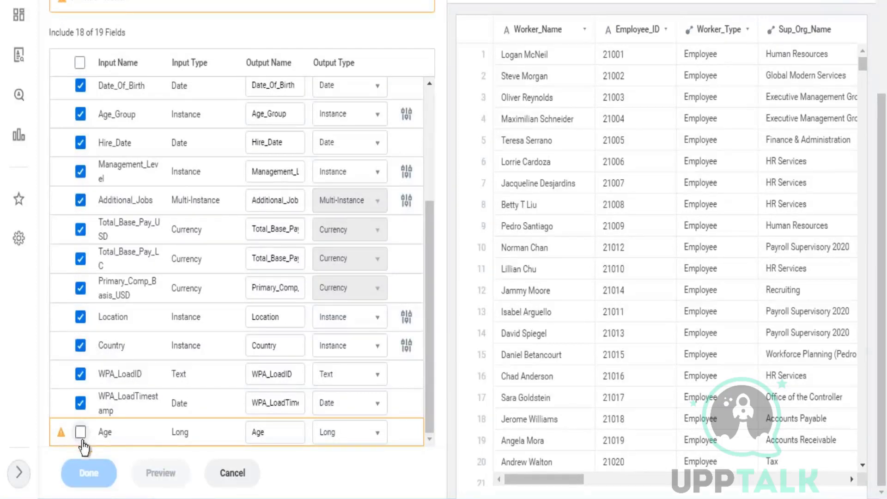
{"action": "left_click", "coordinate": [81, 432]}
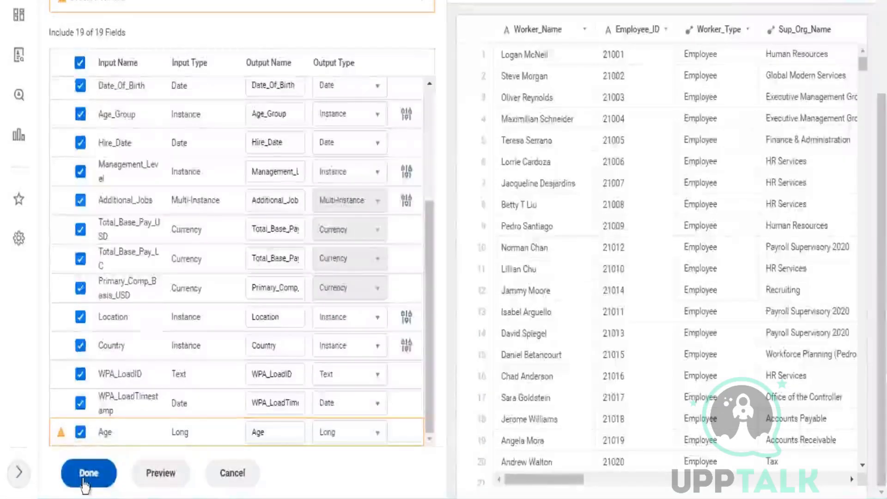
{"action": "left_click", "coordinate": [89, 472]}
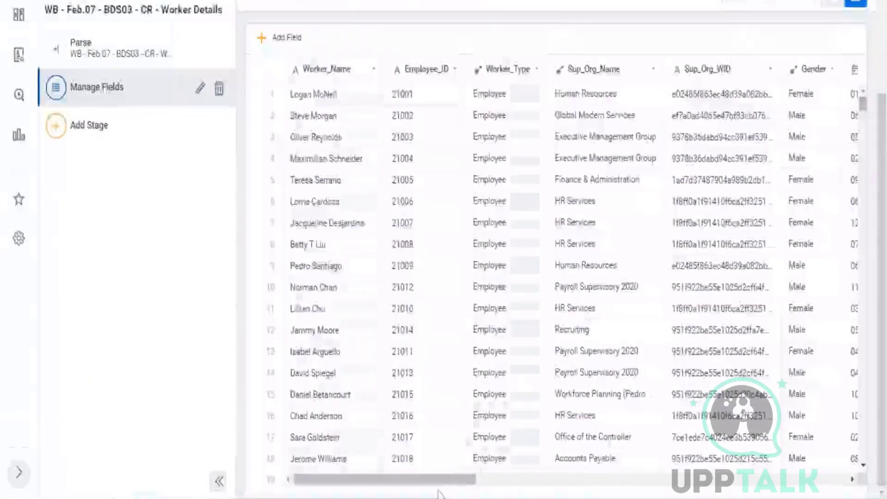
Scroll the Manage Fields grid right to view the Age column with each worker's age.
{"action": "left_click_drag", "start_coordinate": [440, 483], "coordinate": [875, 494]}
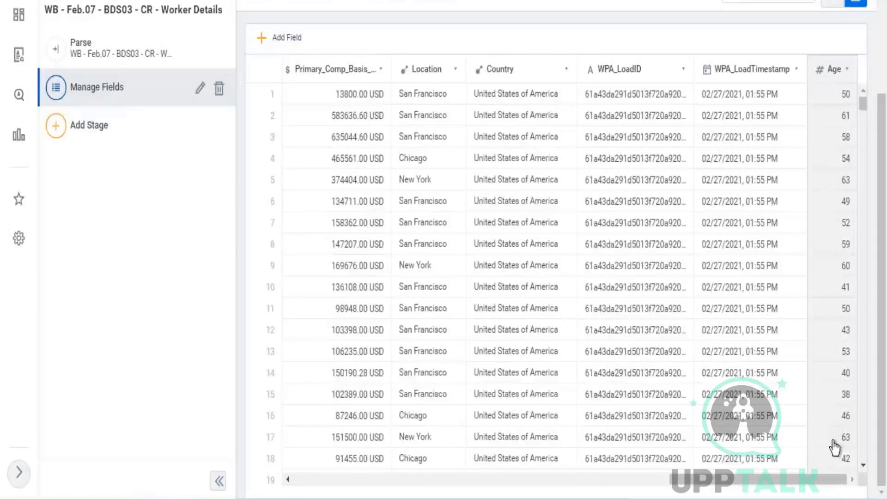
{"action": "left_click_drag", "start_coordinate": [797, 484], "coordinate": [253, 489]}
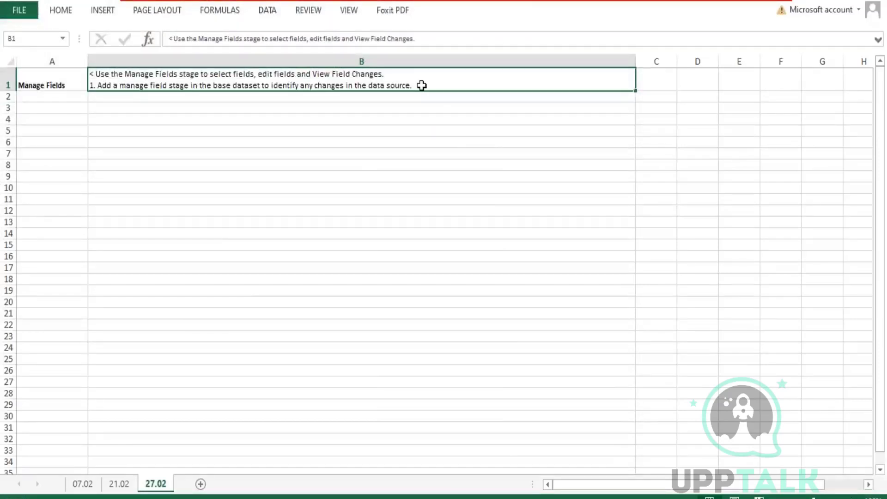
Add a B1 paragraph: Workday handles schema changes in Manage Fields based on the source file header row, starting point 1.
{"action": "double_click", "coordinate": [421, 85]}
{"action": "key", "text": "alt+Return"}
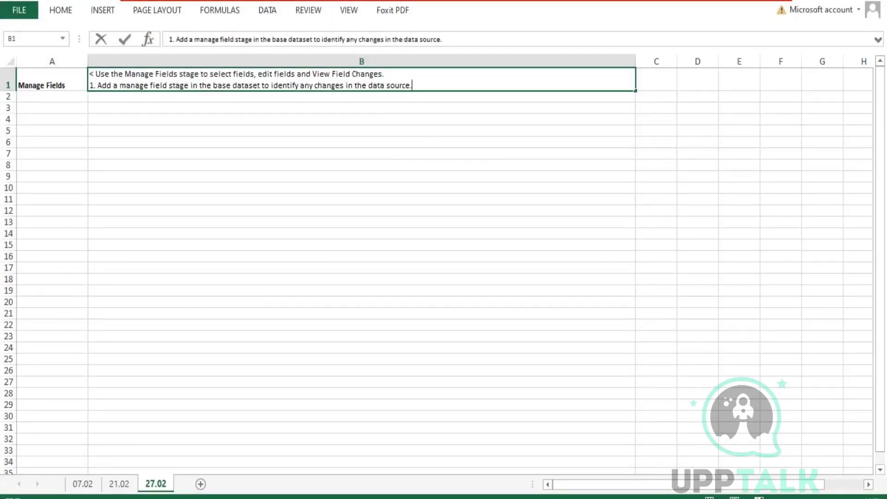
{"action": "key", "text": "alt+Return"}
{"action": "key", "text": "alt+Return"}
{"action": "type", "text": "Workd"}
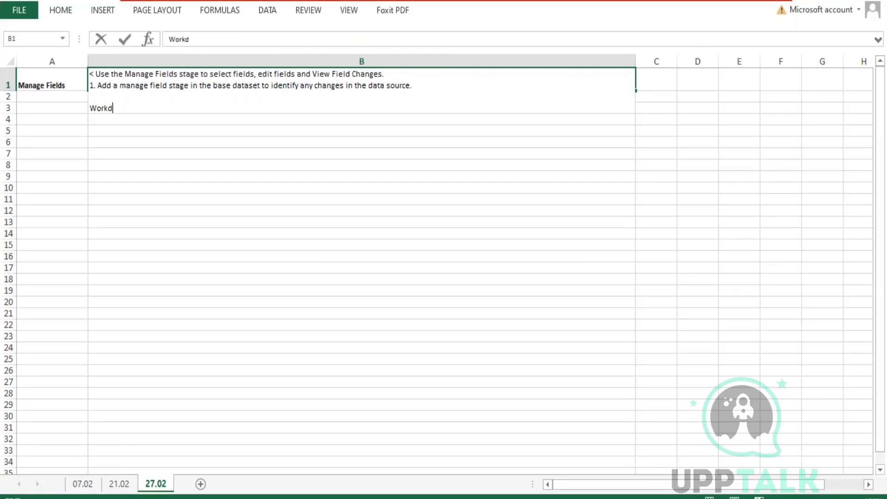
{"action": "type", "text": "ay handles sc"}
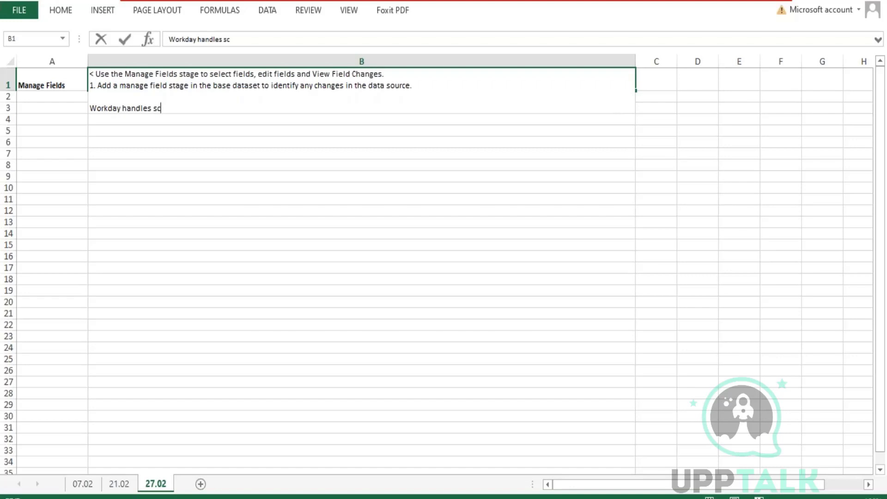
{"action": "type", "text": "hema changes"}
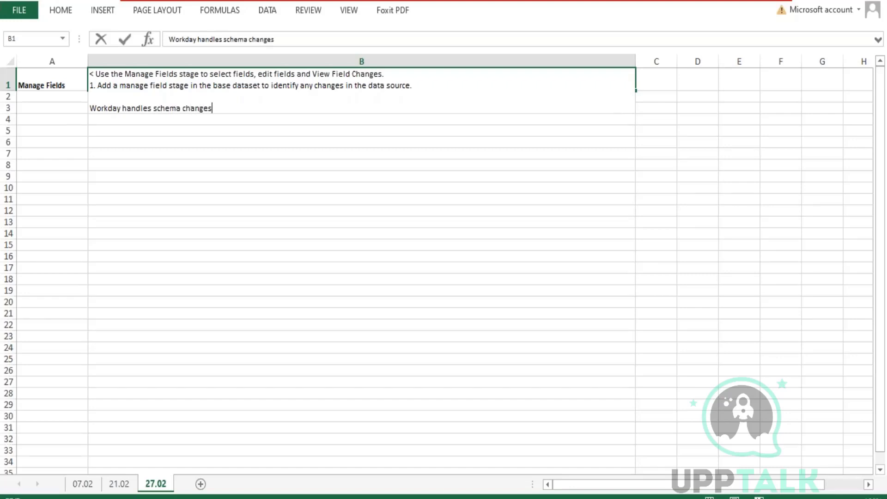
{"action": "type", "text": " in the mange fie"}
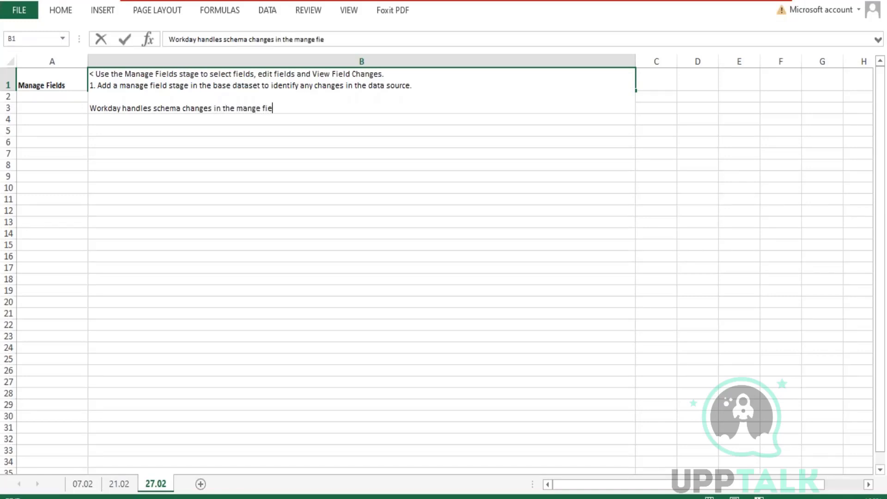
{"action": "type", "text": "lds stage based "}
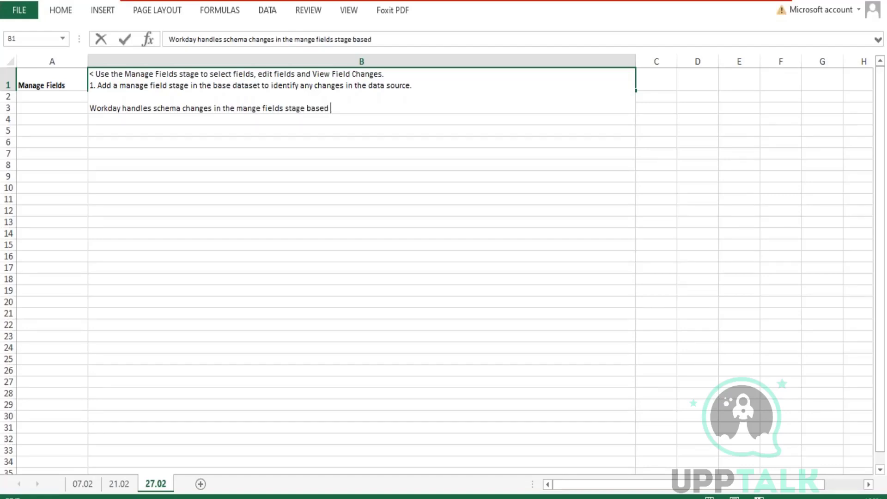
{"action": "type", "text": "on the sourc"}
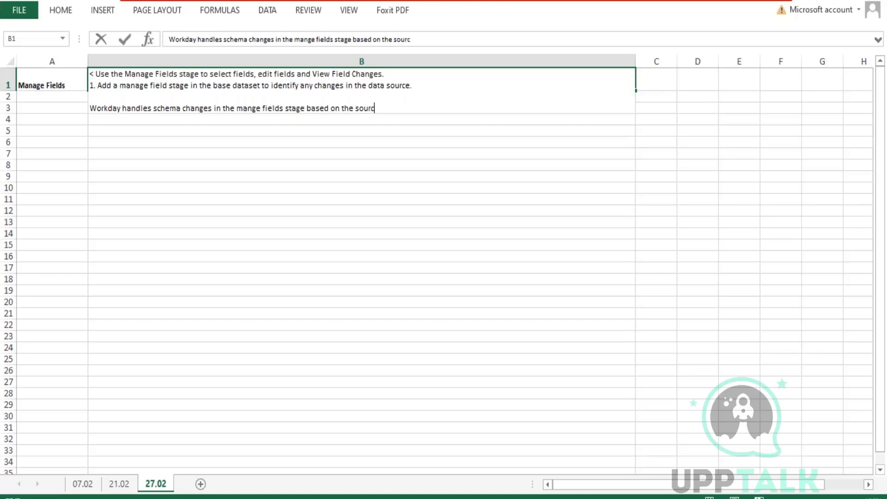
{"action": "type", "text": "e file hearder row"}
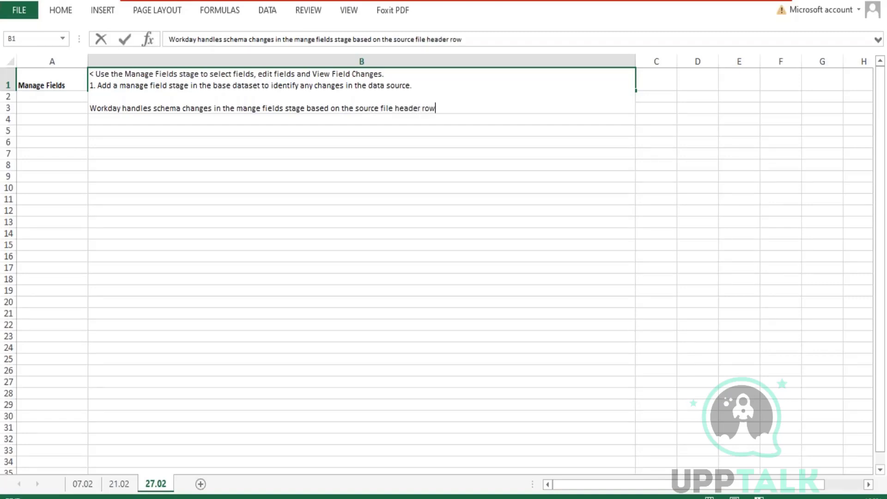
{"action": "type", "text": ":"}
{"action": "key", "text": "alt+Return"}
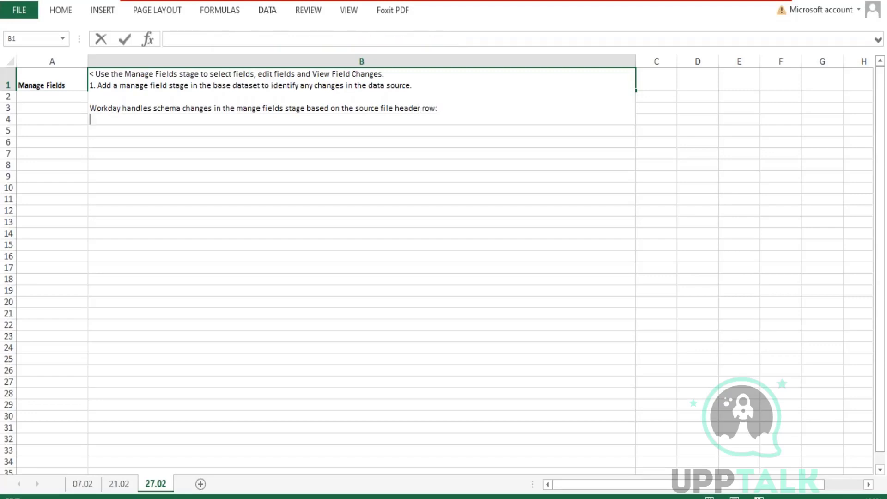
{"action": "type", "text": "1."}
{"action": "key", "text": "ctrl+Return"}
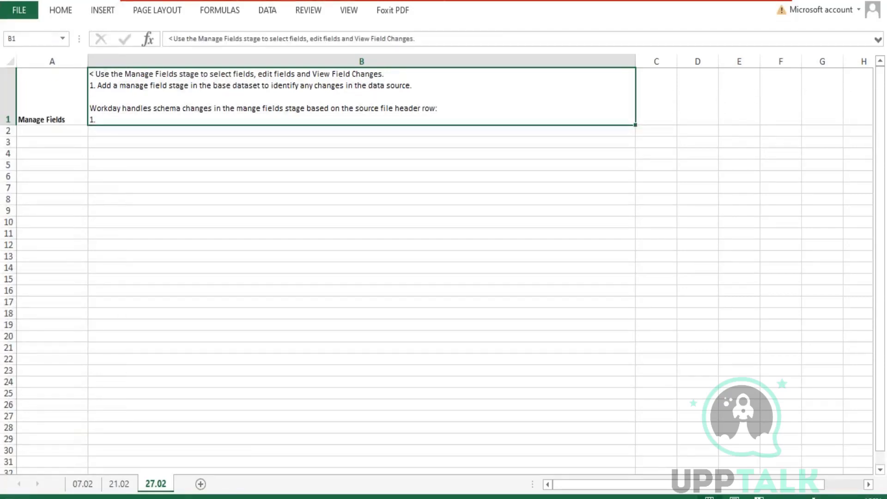
In Workday, check the source report's column definitions and their column heading override aliases.
{"action": "key", "text": "alt+Tab"}
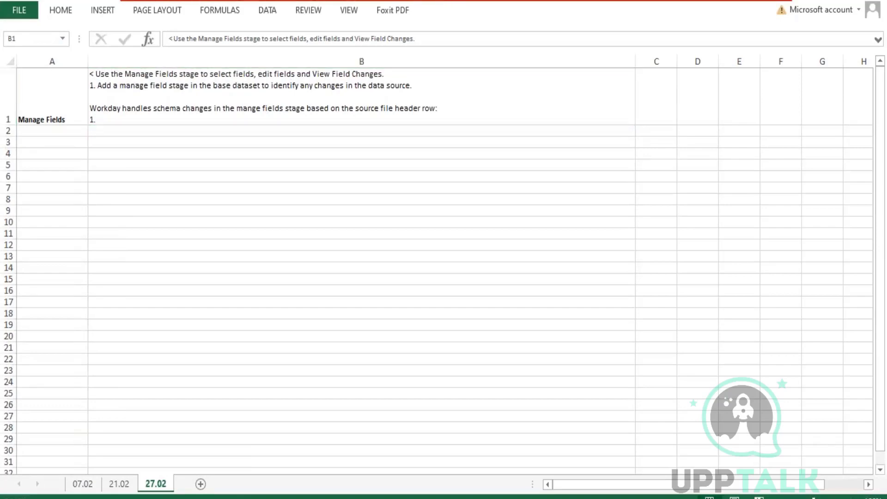
{"action": "left_click", "coordinate": [308, 96]}
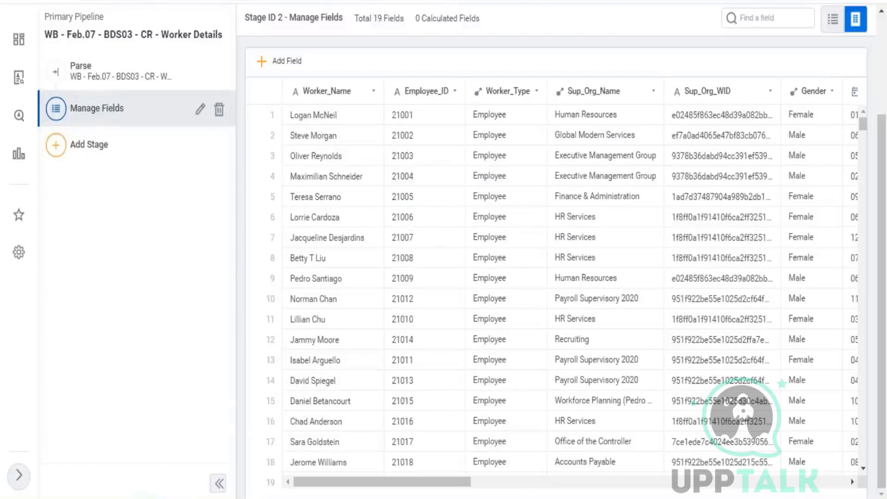
{"action": "left_click", "coordinate": [222, 2]}
{"action": "left_click_drag", "start_coordinate": [446, 171], "coordinate": [536, 172]}
{"action": "key", "text": "alt+Tab"}
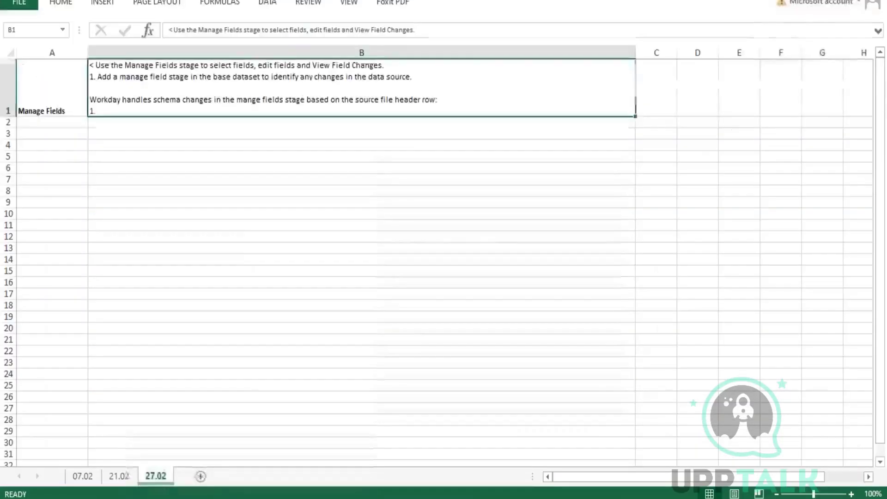
Continue point 1: with a header row, Workday uses its field names to determine which fields changed.
{"action": "key", "text": "F2"}
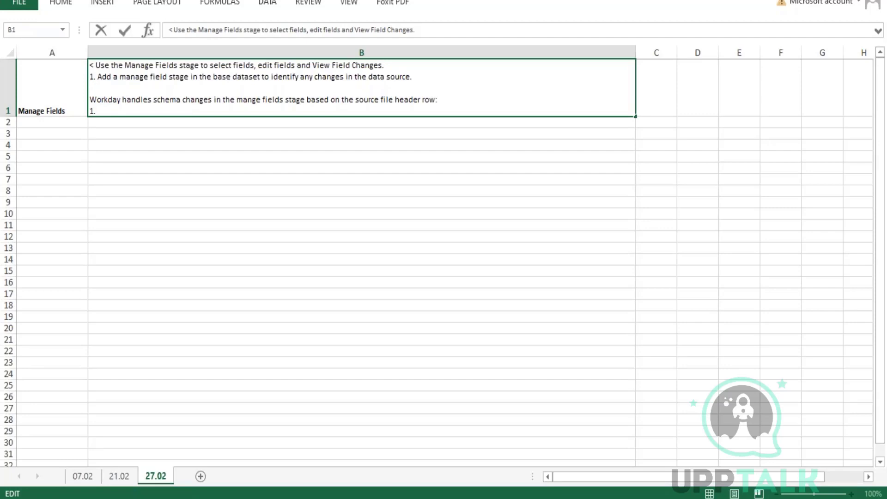
{"action": "type", "text": "If the so"}
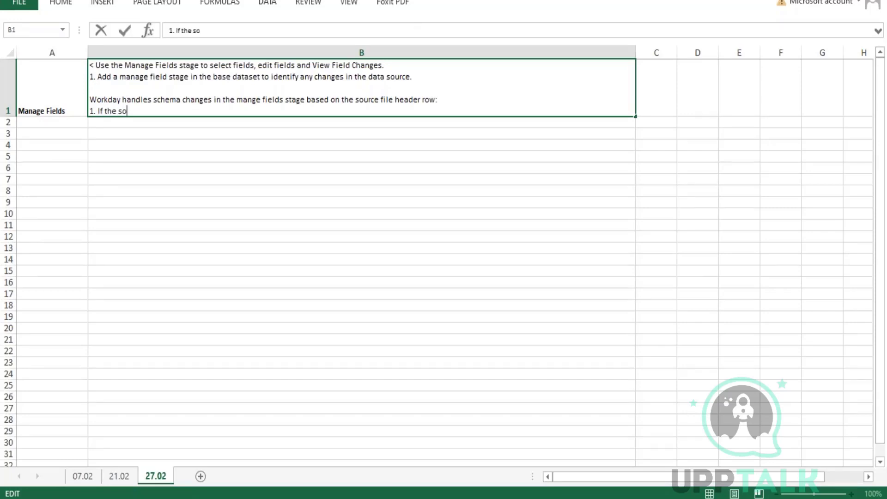
{"action": "type", "text": "urce file has a he"}
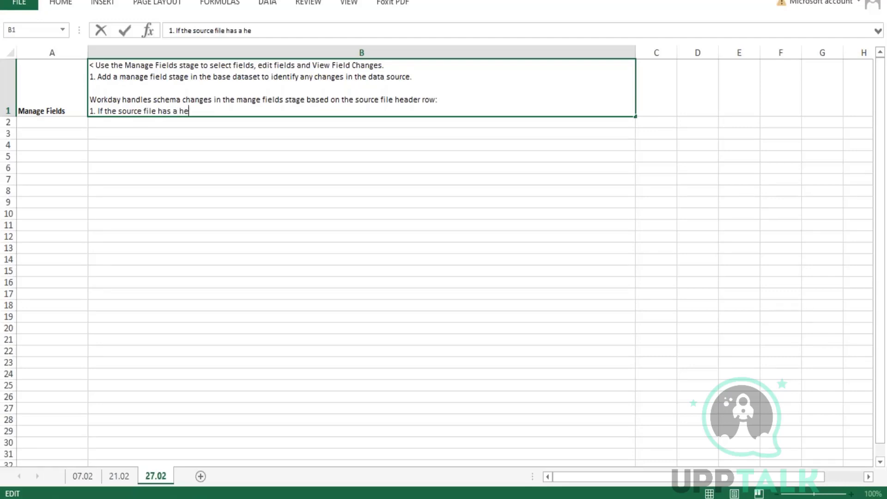
{"action": "type", "text": "ader row, workday us"}
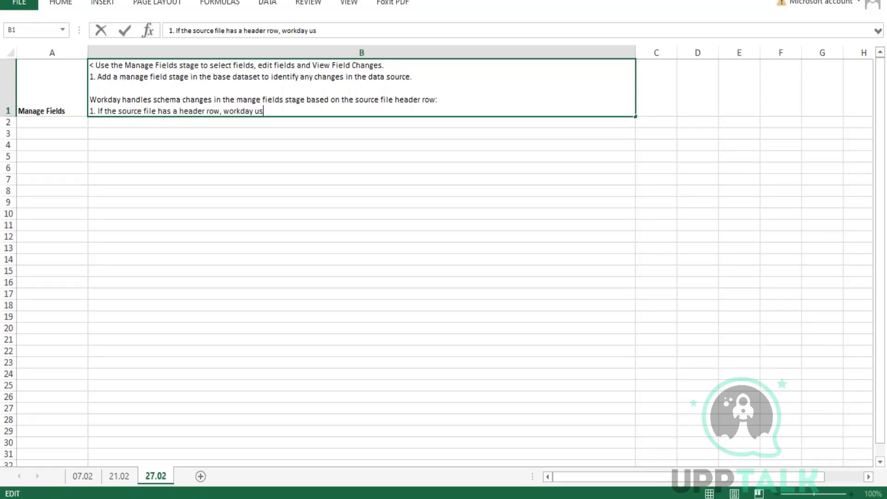
{"action": "type", "text": "es the field names in t"}
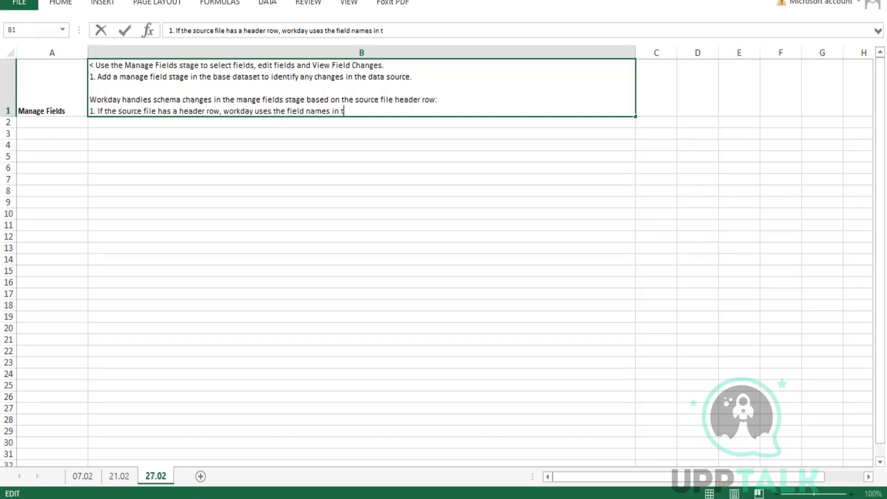
{"action": "type", "text": "he header roww"}
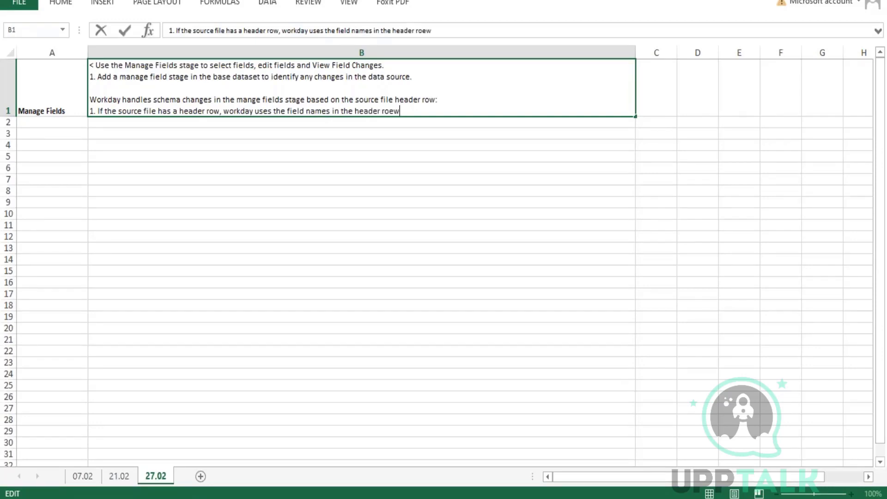
{"action": "key", "text": "BackSpace"}
{"action": "key", "text": "BackSpace"}
{"action": "type", "text": "w to determine"}
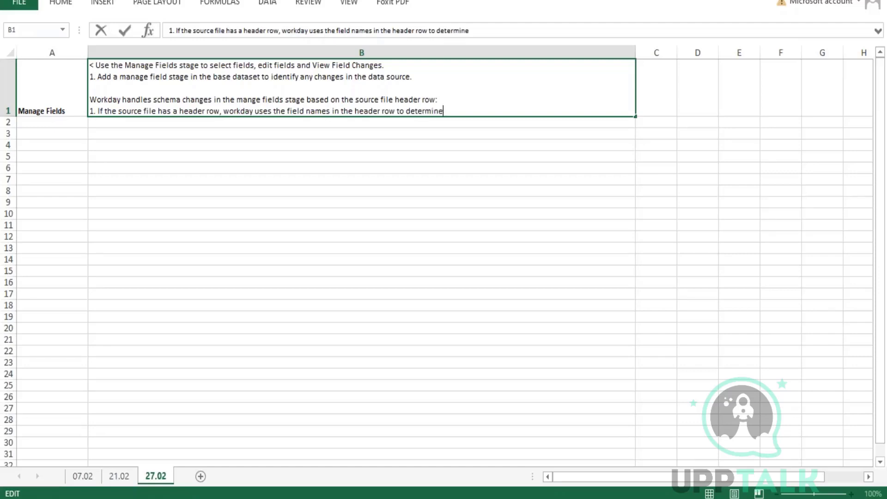
{"action": "type", "text": " which field"}
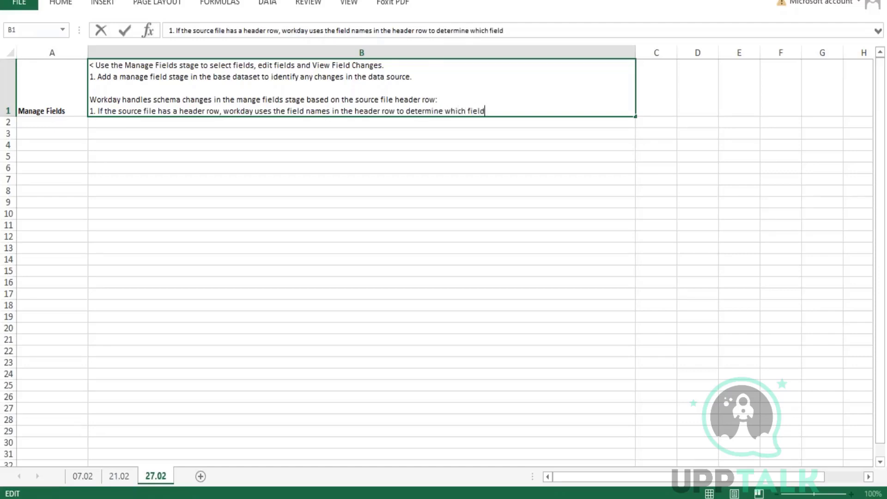
{"action": "type", "text": "s a"}
{"action": "type", "text": "have changed in "}
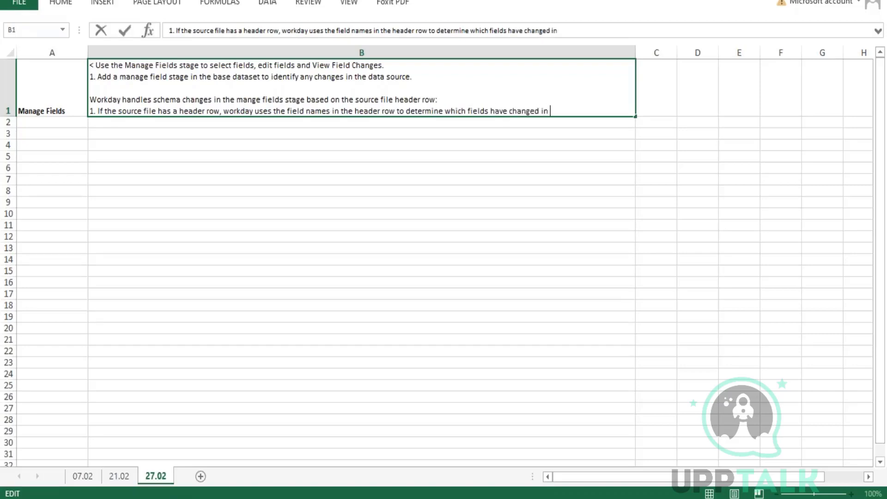
{"action": "type", "text": "the source"}
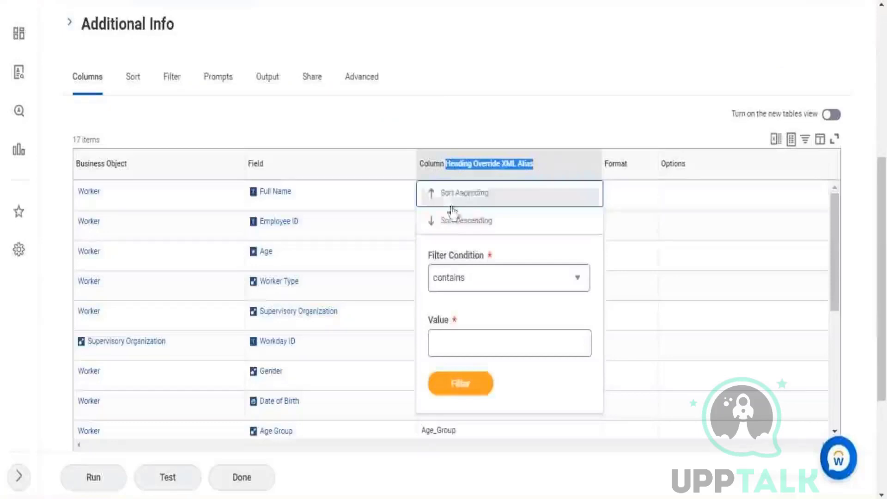
{"action": "left_click", "coordinate": [448, 204]}
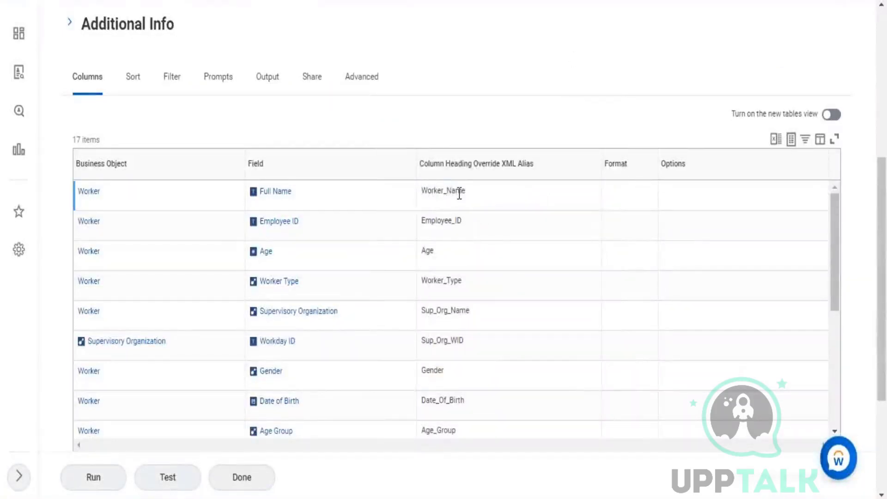
{"action": "left_click_drag", "start_coordinate": [465, 191], "coordinate": [427, 190]}
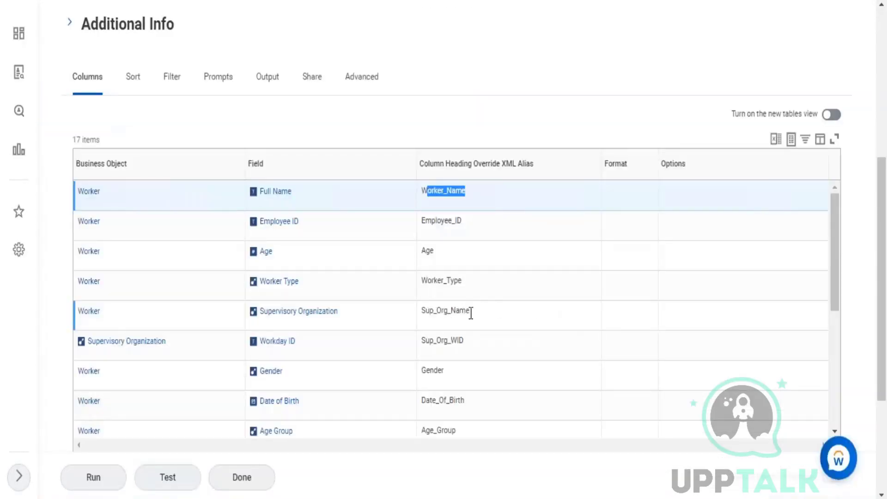
{"action": "left_click_drag", "start_coordinate": [471, 310], "coordinate": [460, 340]}
{"action": "left_click_drag", "start_coordinate": [431, 370], "coordinate": [452, 372]}
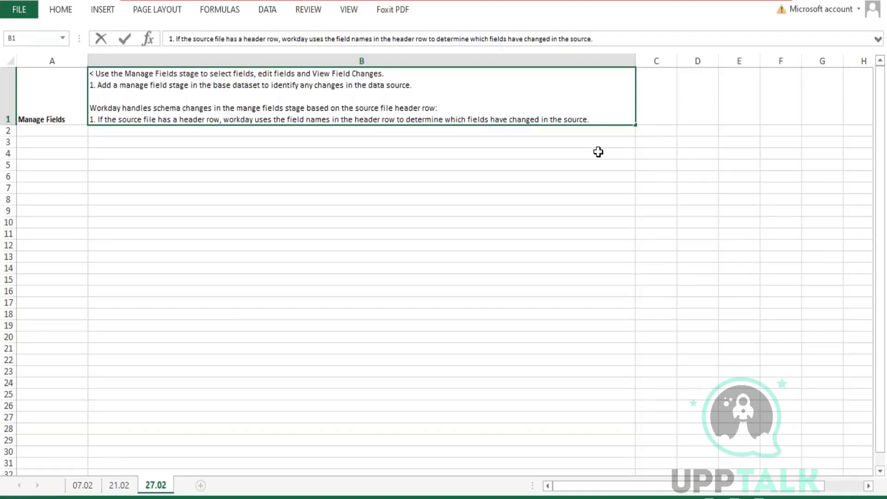
Add a B1 sub-point under point 1: 'You can add or delete fields from anywhere in the source file.'.
{"action": "key", "text": "alt+Return"}
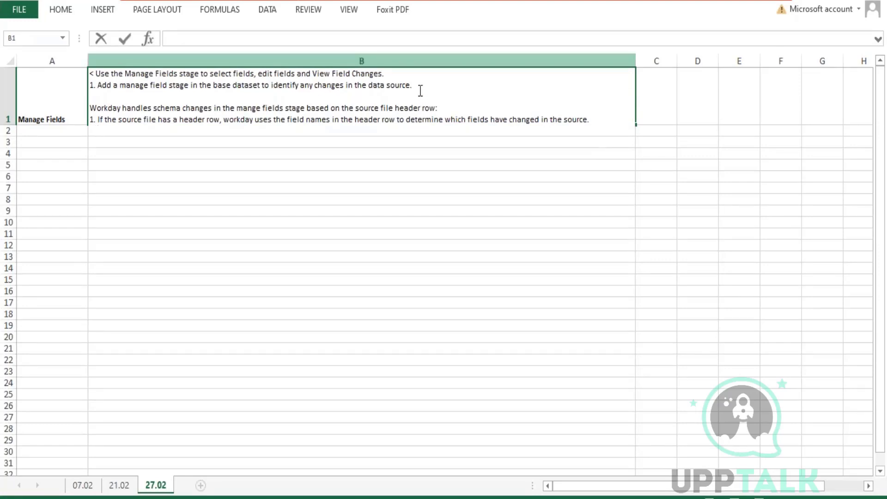
{"action": "left_click_drag", "start_coordinate": [412, 85], "coordinate": [84, 89]}
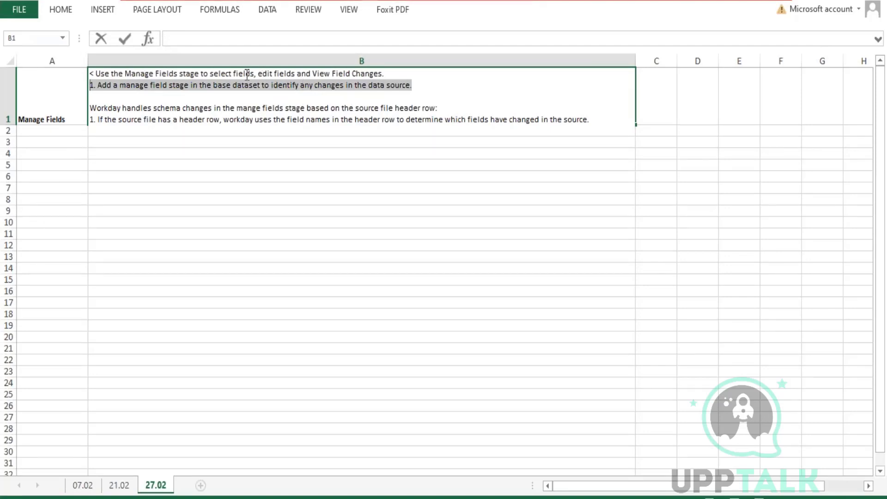
{"action": "left_click", "coordinate": [238, 85]}
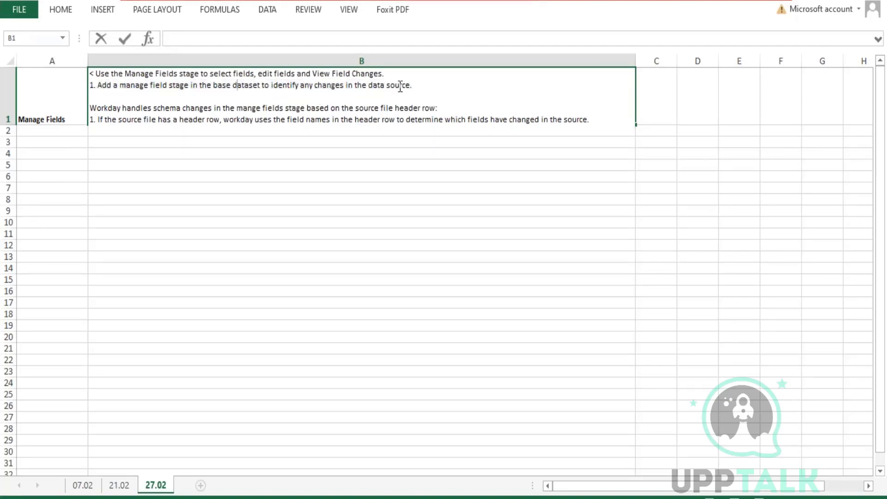
{"action": "left_click_drag", "start_coordinate": [417, 84], "coordinate": [79, 84]}
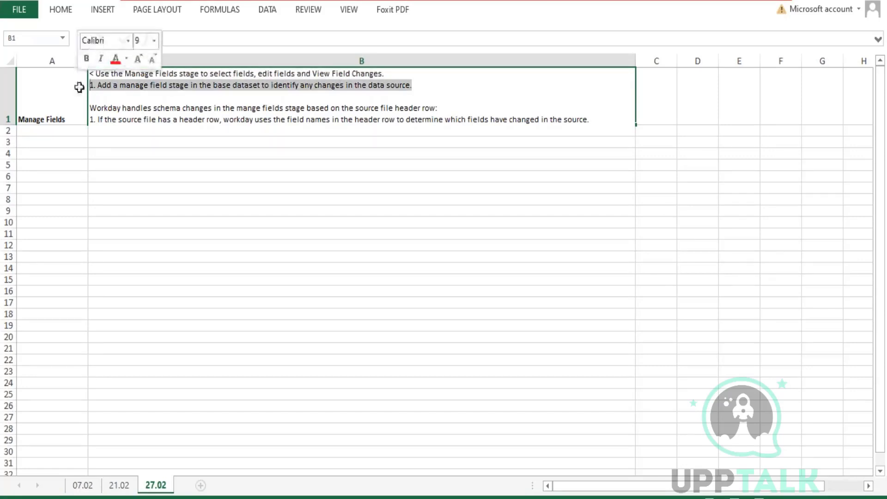
{"action": "left_click", "coordinate": [98, 130]}
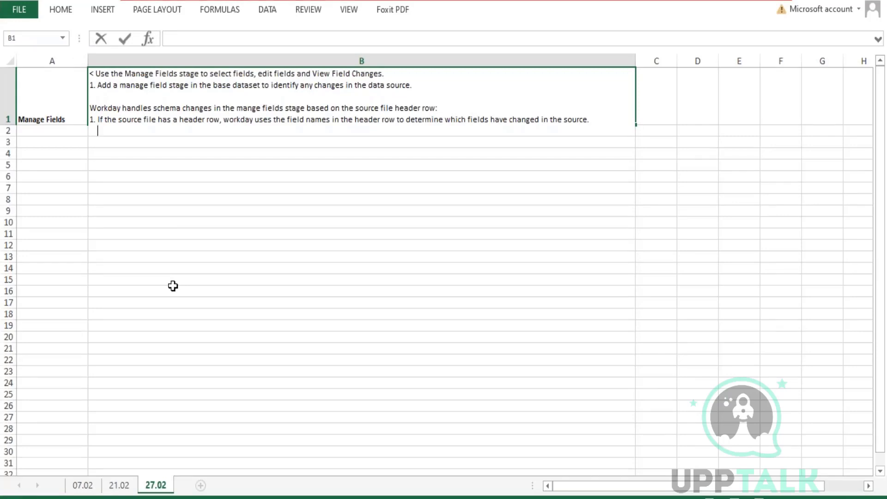
{"action": "type", "text": "< You can"}
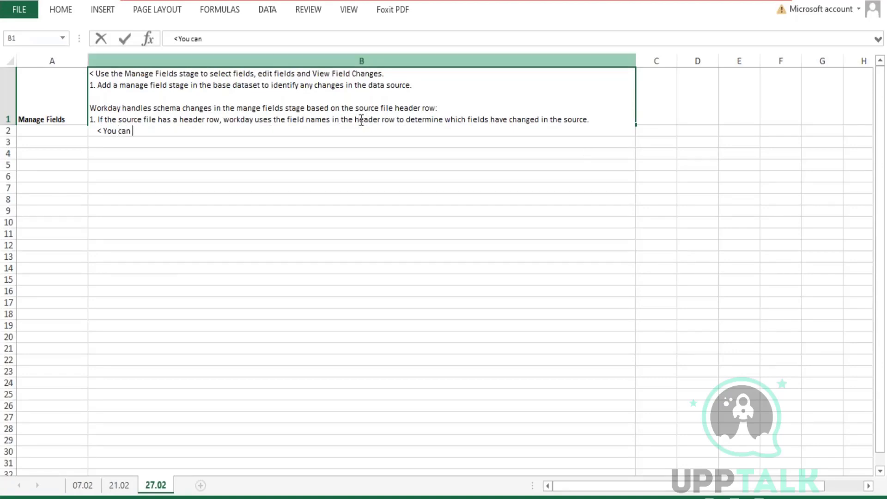
{"action": "left_click_drag", "start_coordinate": [360, 119], "coordinate": [389, 120]}
{"action": "left_click", "coordinate": [373, 120]}
{"action": "left_click", "coordinate": [179, 132]}
{"action": "type", "text": "add o"}
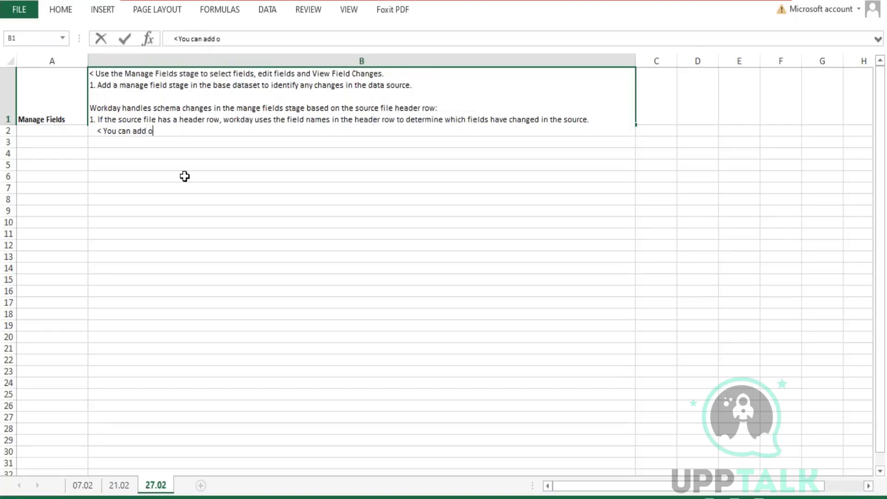
{"action": "type", "text": "r delete fields from an"}
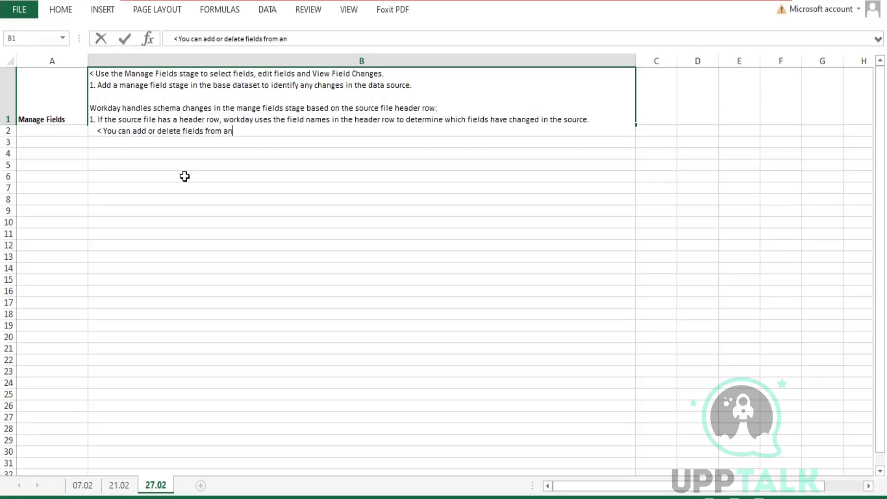
{"action": "type", "text": "ywhere in th"}
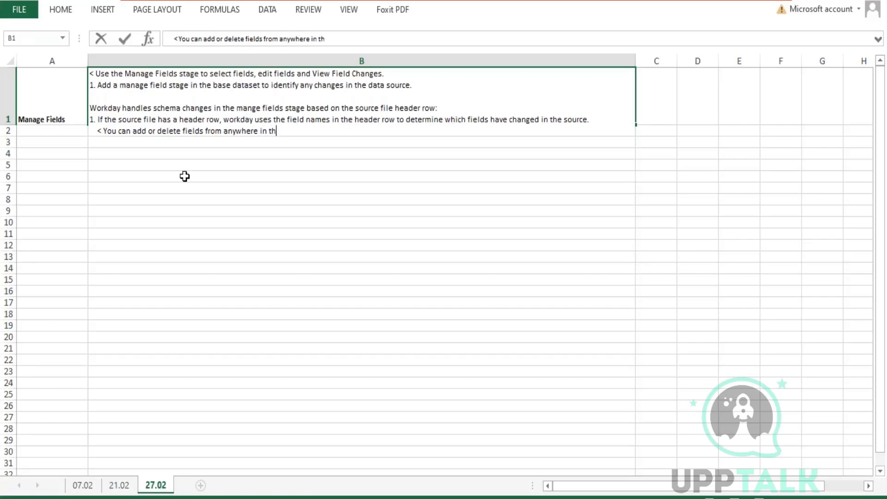
{"action": "type", "text": "e source file"}
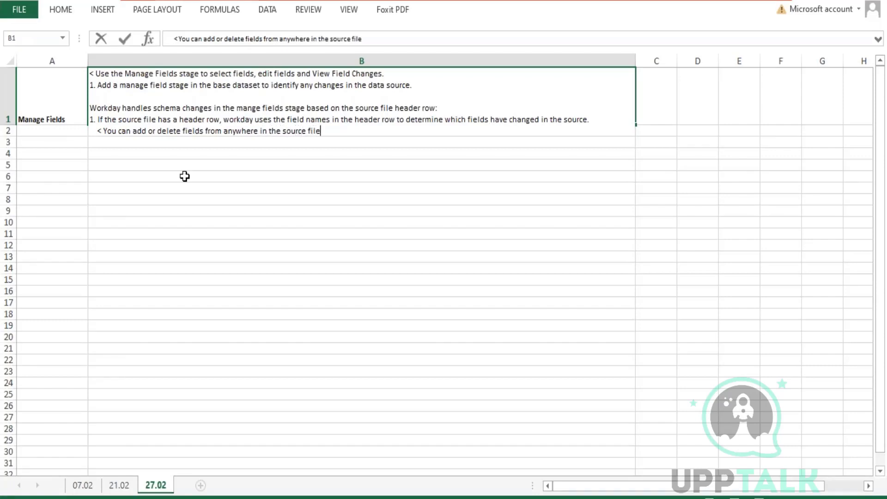
{"action": "type", "text": "."}
{"action": "key", "text": "Return"}
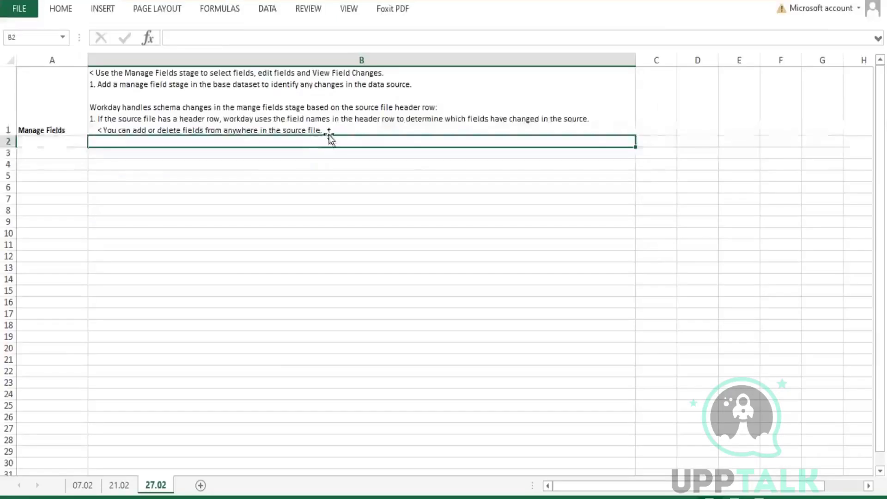
Add point 2 to cell B1: without a header row, Workday handles only end-of-file changes.
{"action": "left_click", "coordinate": [335, 124]}
{"action": "key", "text": "F2"}
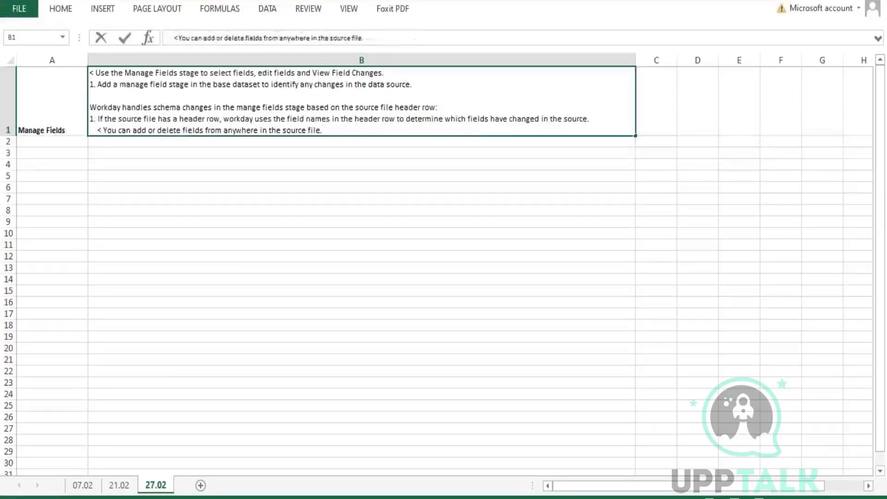
{"action": "key", "text": "alt+Return"}
{"action": "type", "text": "2. "}
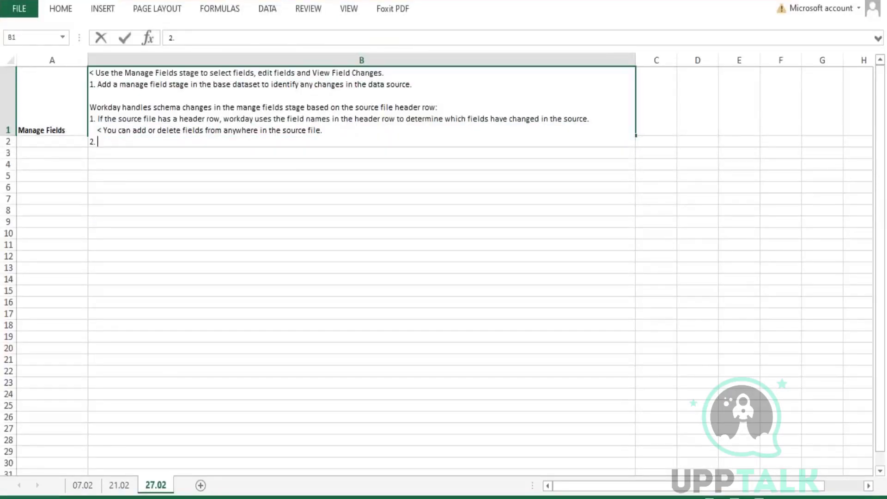
{"action": "type", "text": "If the source fi"}
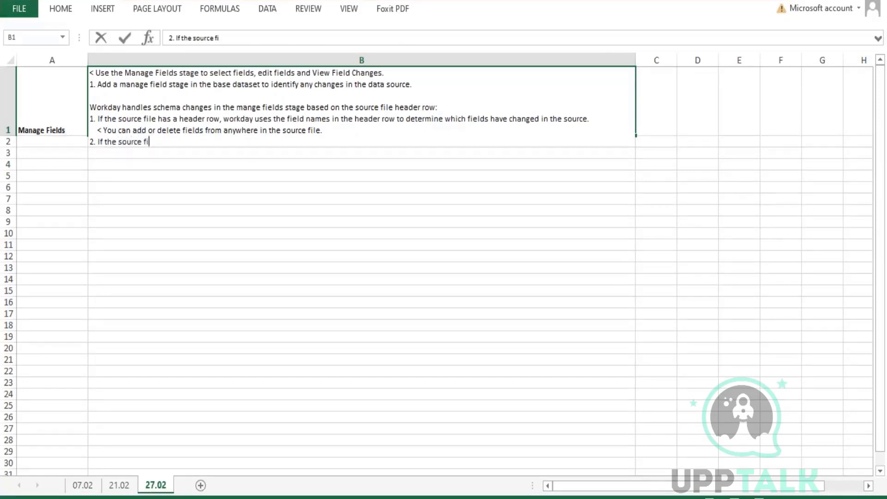
{"action": "type", "text": "el"}
{"action": "key", "text": "BackSpace"}
{"action": "type", "text": "le does not ha"}
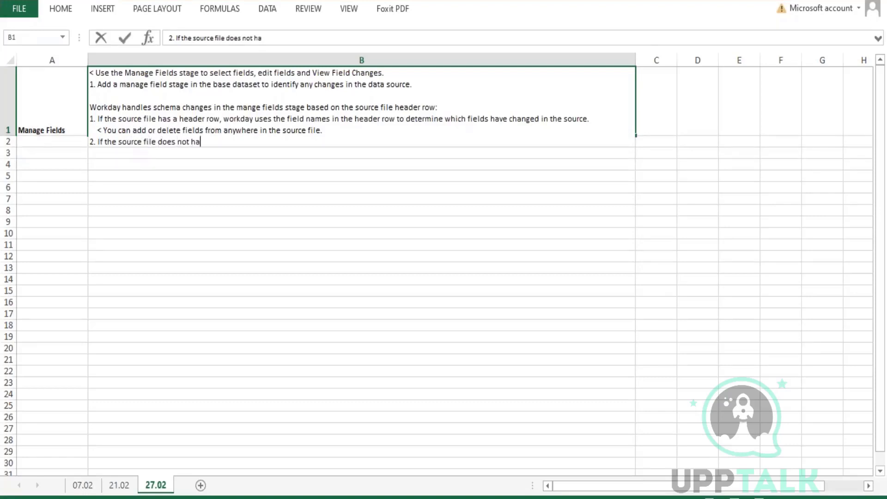
{"action": "type", "text": "ve a header "}
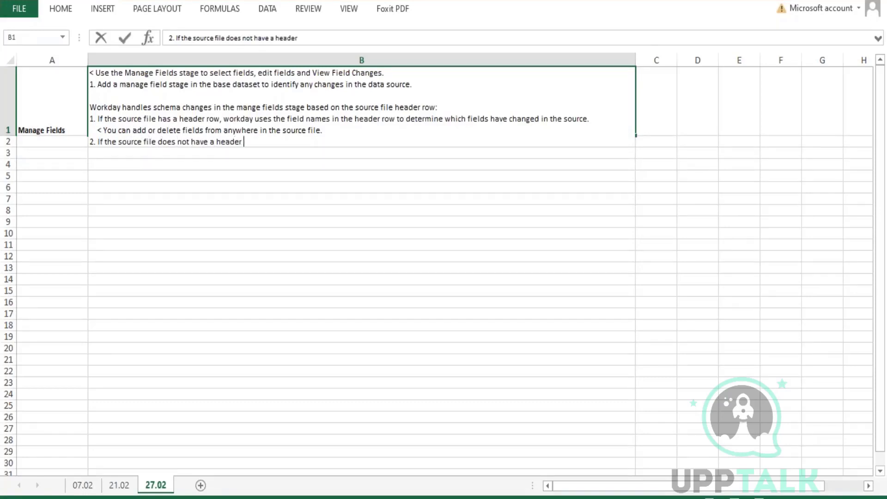
{"action": "type", "text": "row, workday only h"}
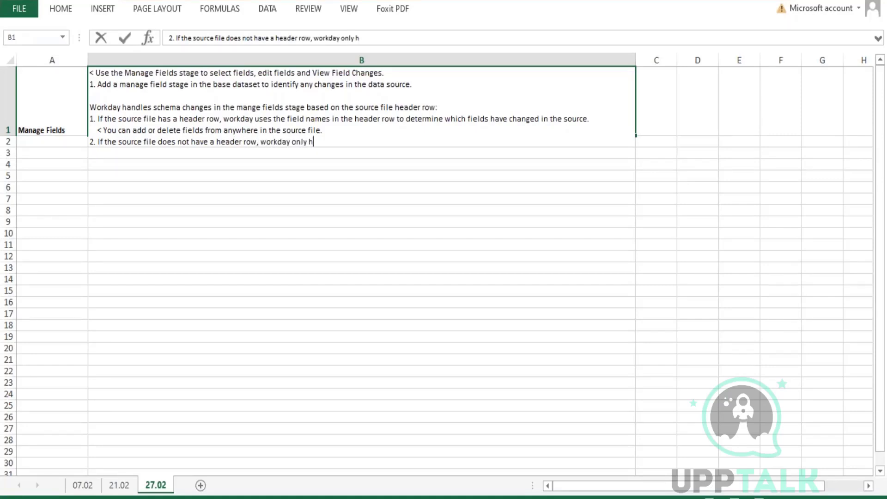
{"action": "type", "text": "andles changes that o"}
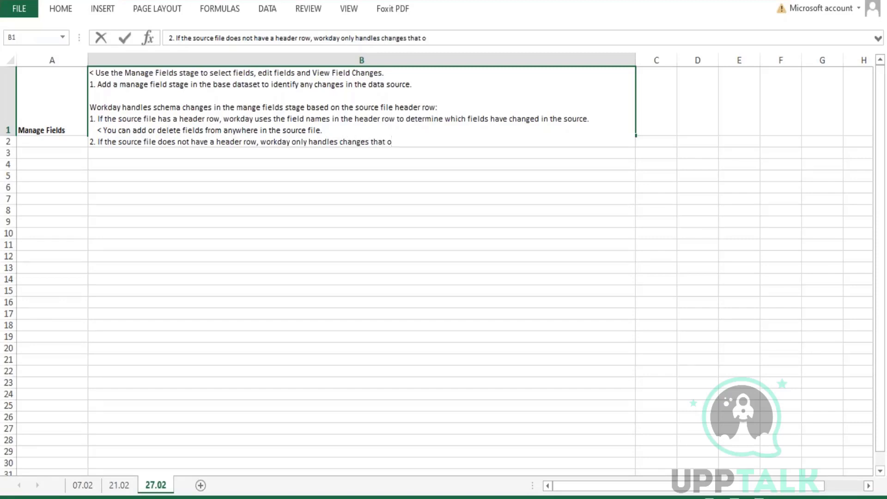
{"action": "type", "text": "ccur at the end of the ous"}
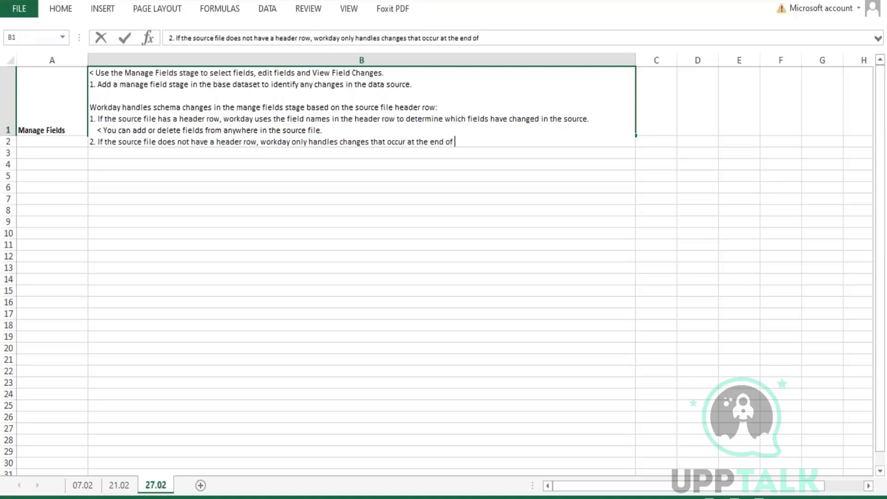
{"action": "key", "text": "BackSpace"}
{"action": "key", "text": "BackSpace"}
{"action": "key", "text": "BackSpace"}
{"action": "type", "text": "source fiel"}
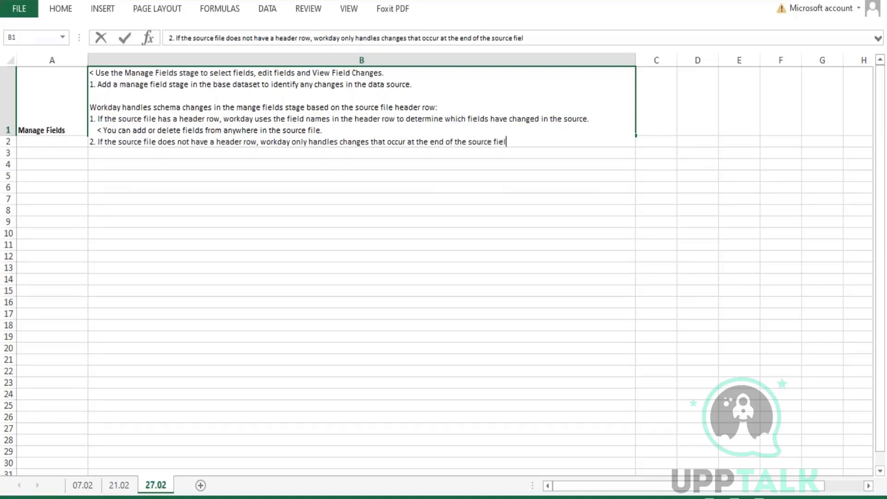
{"action": "key", "text": "BackSpace"}
{"action": "key", "text": "BackSpace"}
{"action": "type", "text": "le"}
{"action": "key", "text": "Return"}
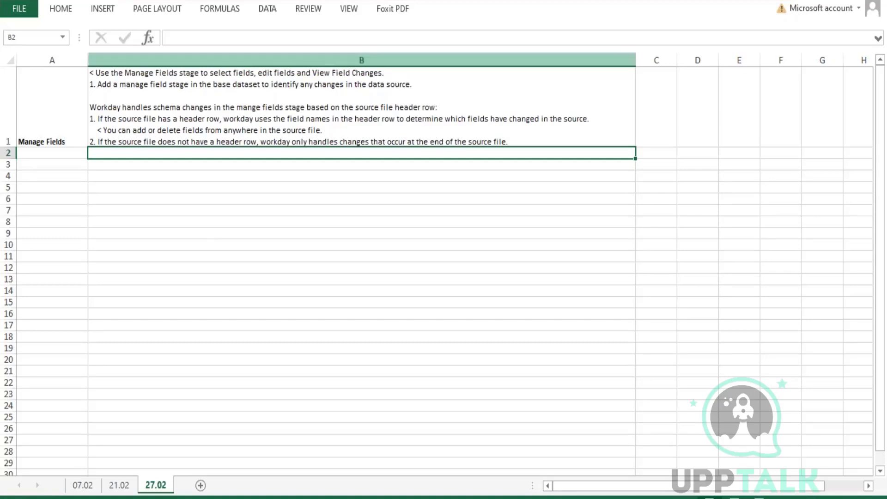
Insert step 2 in B1 after step 1: add a manage fields stage as the final stage before publishing.
{"action": "double_click", "coordinate": [154, 77]}
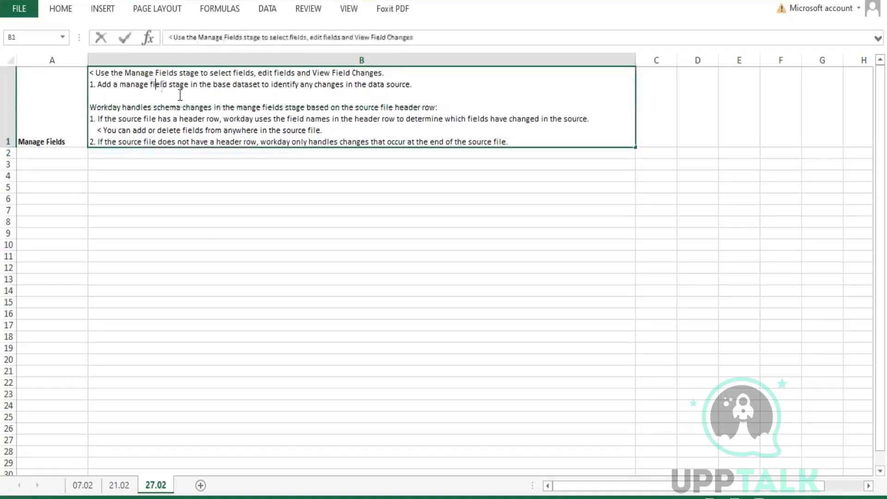
{"action": "left_click_drag", "start_coordinate": [151, 79], "coordinate": [428, 87]}
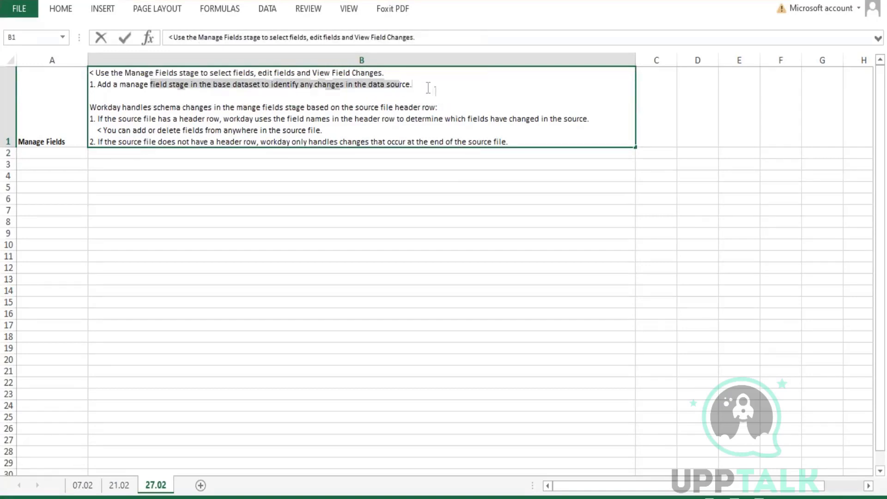
{"action": "left_click", "coordinate": [428, 87]}
{"action": "key", "text": "alt+Return"}
{"action": "type", "text": "2. "}
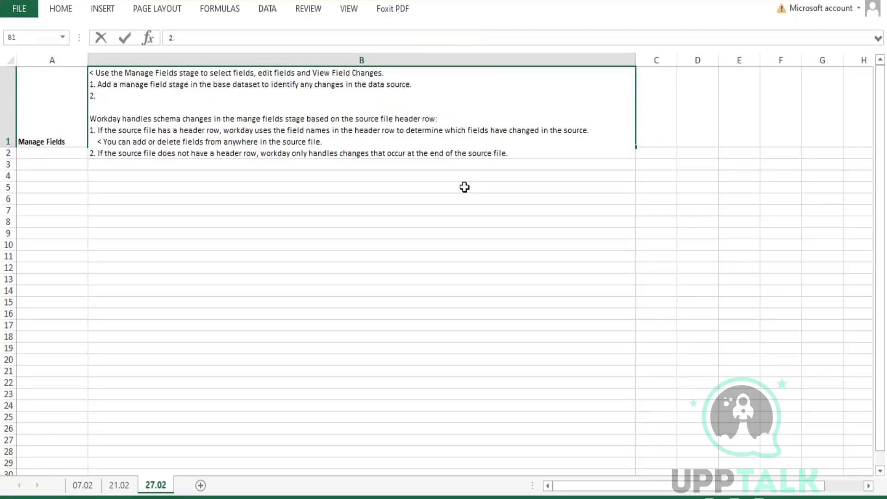
{"action": "type", "text": "Add a manage fields"}
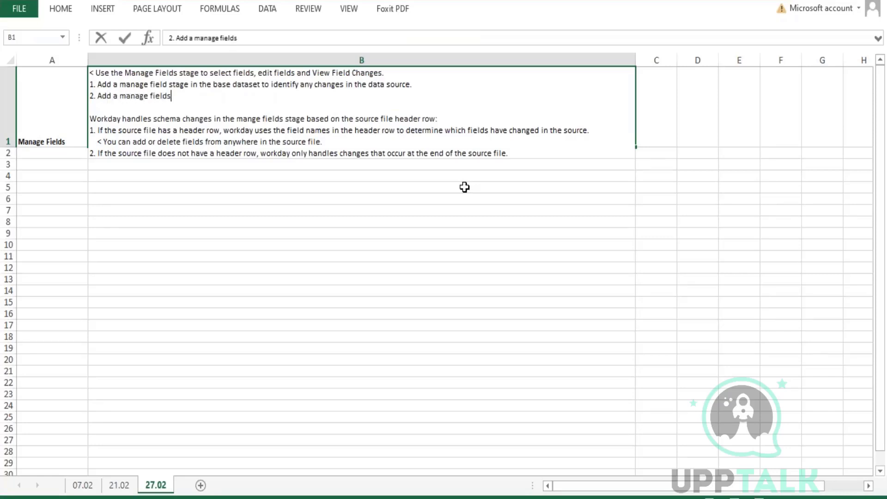
{"action": "type", "text": " stage as the final stag"}
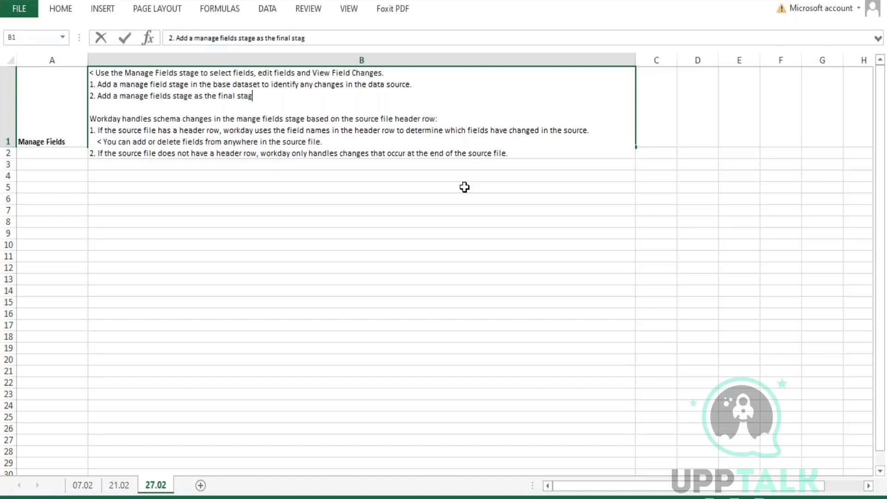
{"action": "type", "text": "e before a dataset is"}
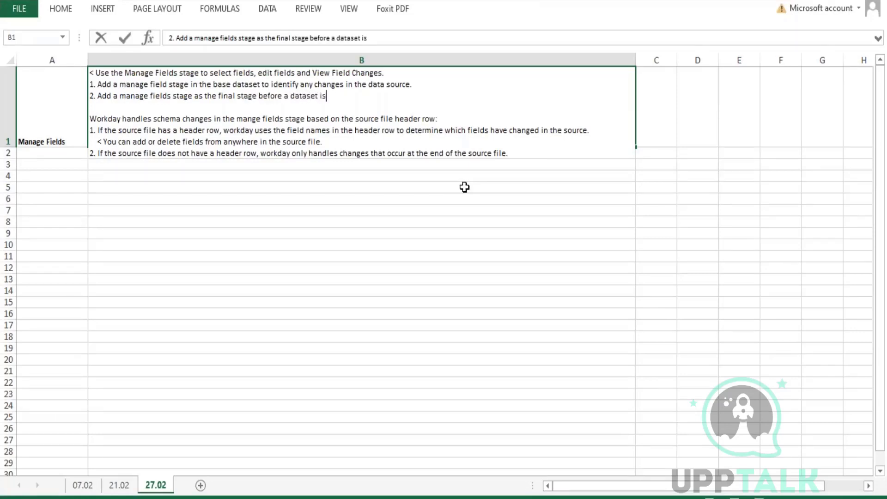
{"action": "type", "text": " publised."}
{"action": "key", "text": "Return"}
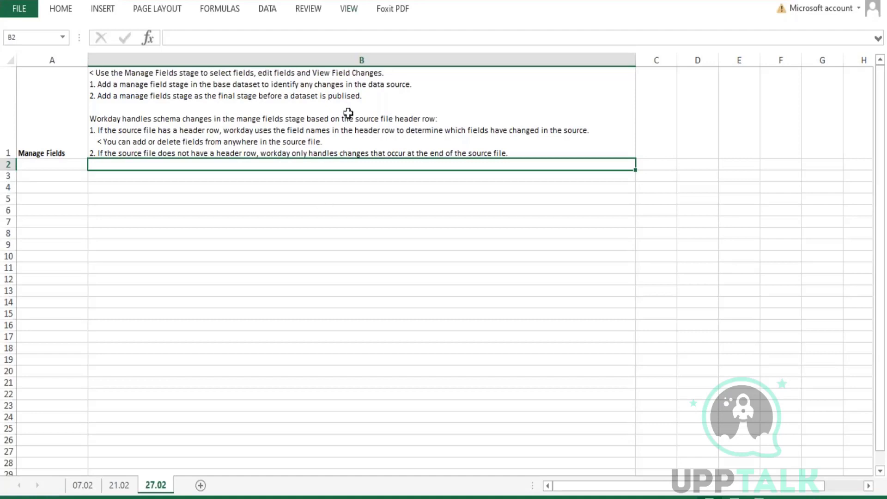
Correct 'publised' to 'published' in the B1 Manage Fields note.
{"action": "left_click", "coordinate": [351, 95]}
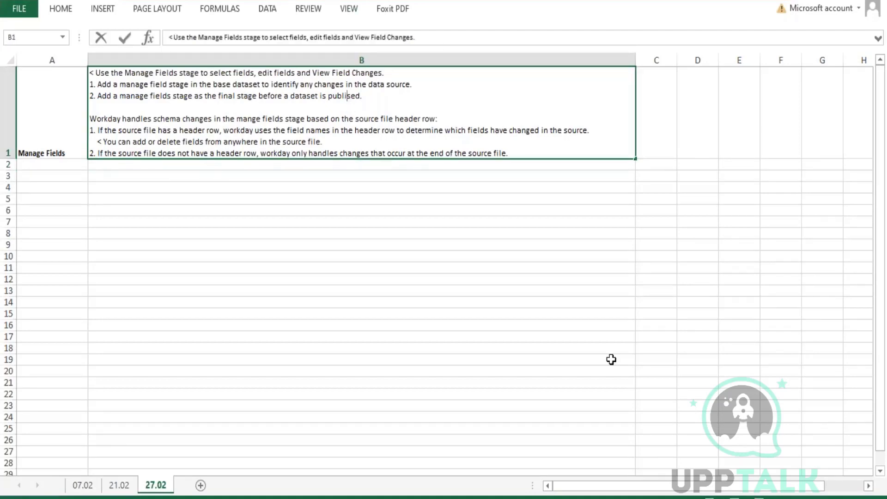
{"action": "type", "text": "h"}
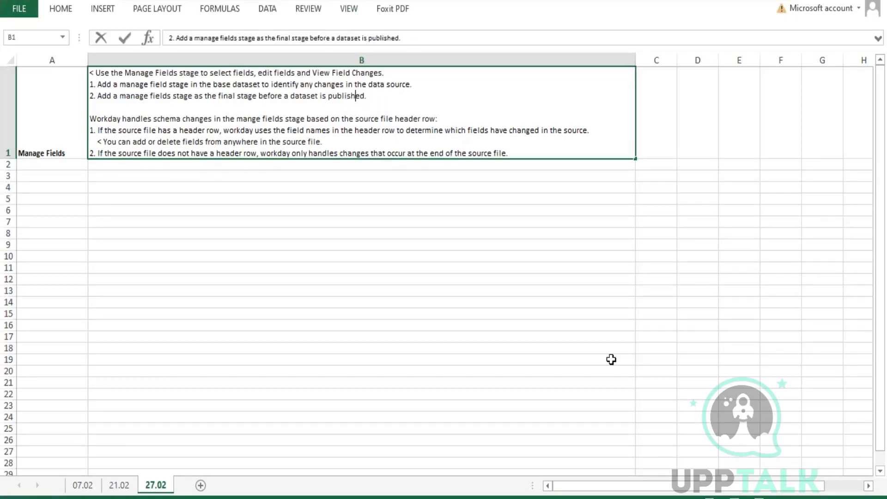
{"action": "key", "text": "Return"}
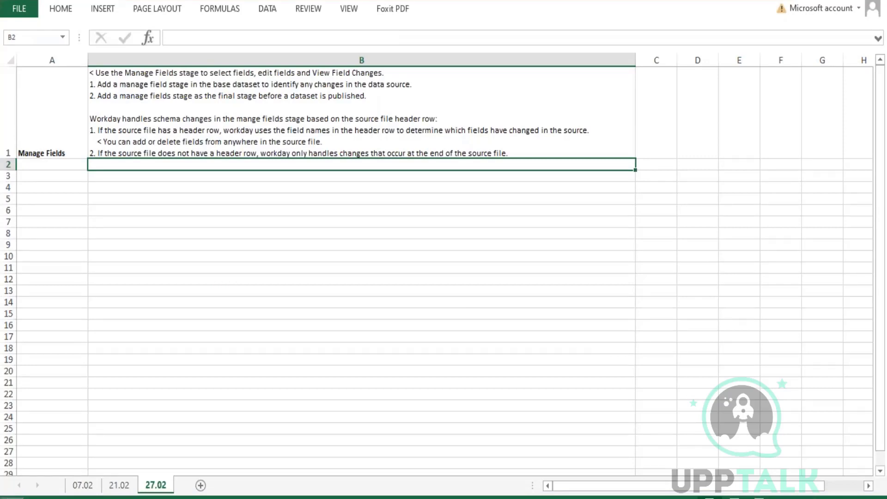
Enter the label 'Dataset Schmea' in cell A3.
{"action": "left_click", "coordinate": [184, 315]}
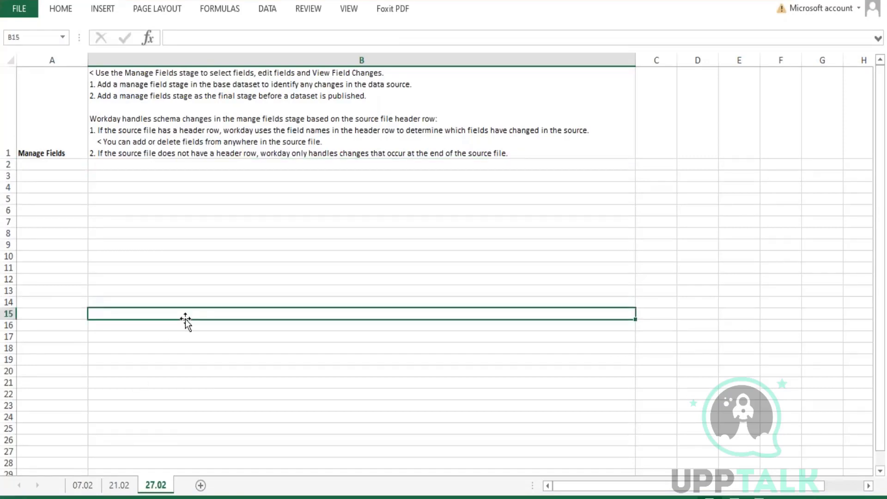
{"action": "left_click", "coordinate": [43, 176]}
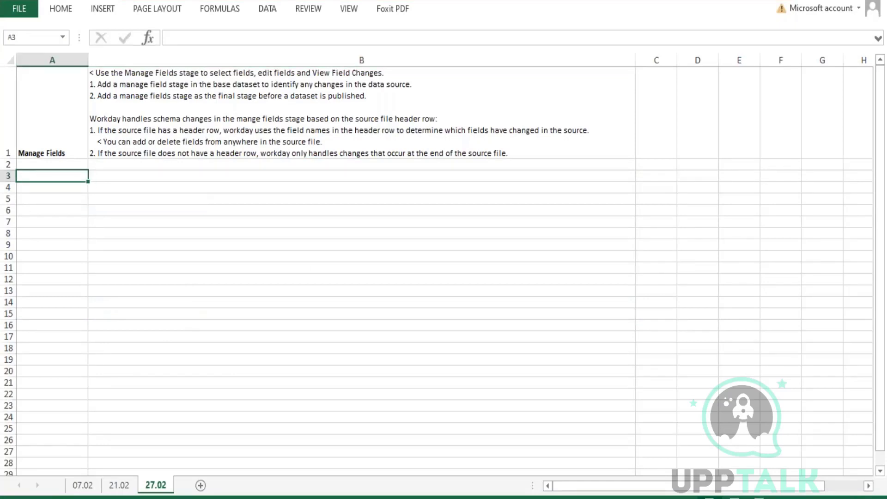
{"action": "type", "text": "Dat"}
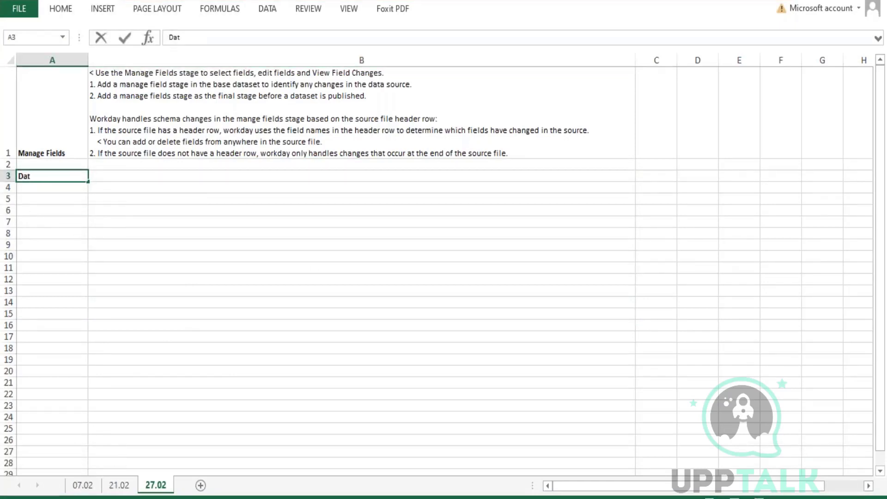
{"action": "type", "text": "aset Schmea"}
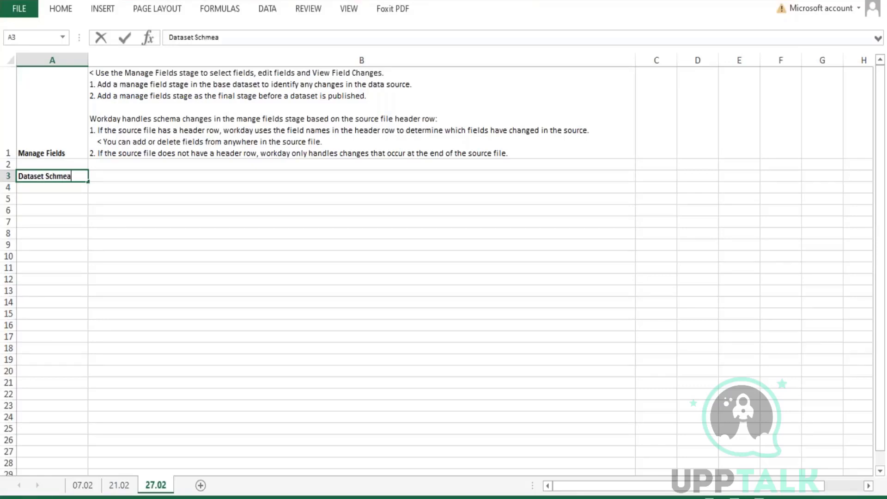
{"action": "key", "text": "Return"}
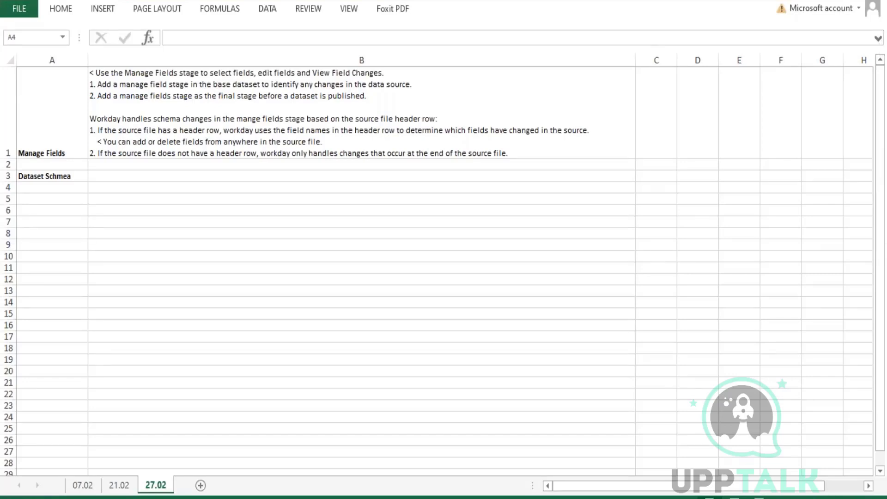
{"action": "left_click", "coordinate": [111, 178]}
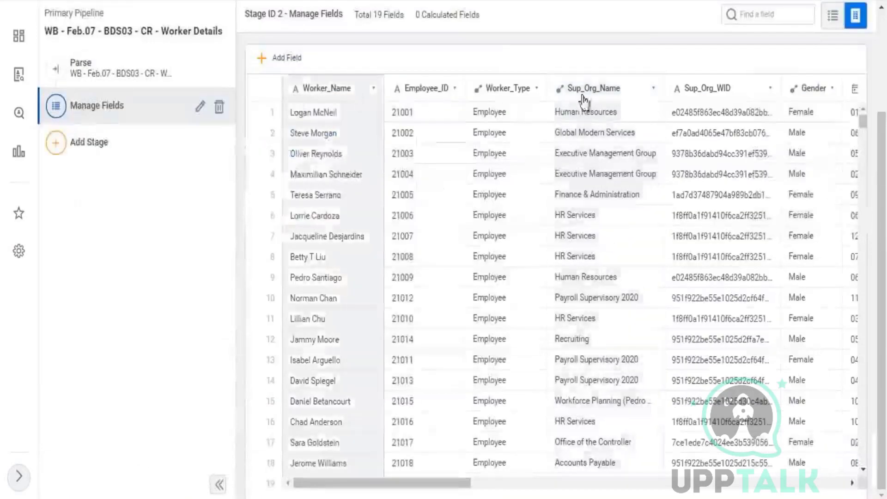
Check that Worker_Name's field type in the Manage Fields stage is Text, then return to Excel.
{"action": "left_click", "coordinate": [331, 143]}
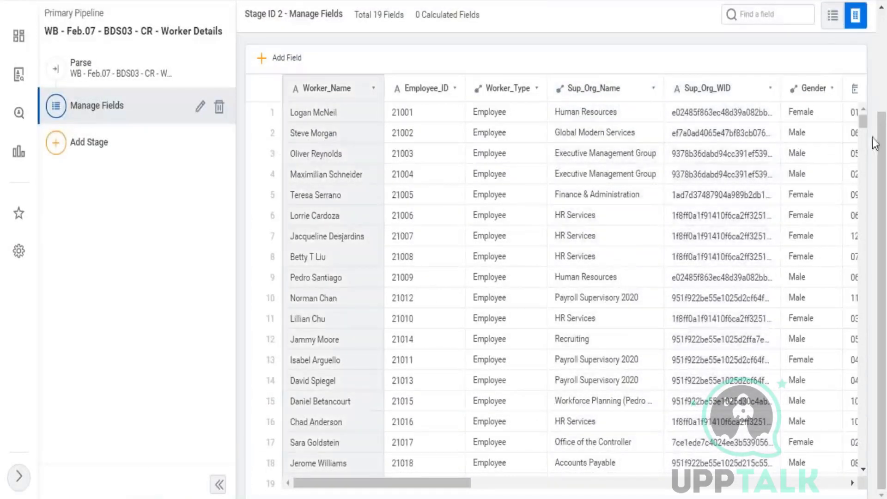
{"action": "left_click_drag", "start_coordinate": [696, 120], "coordinate": [743, 127]}
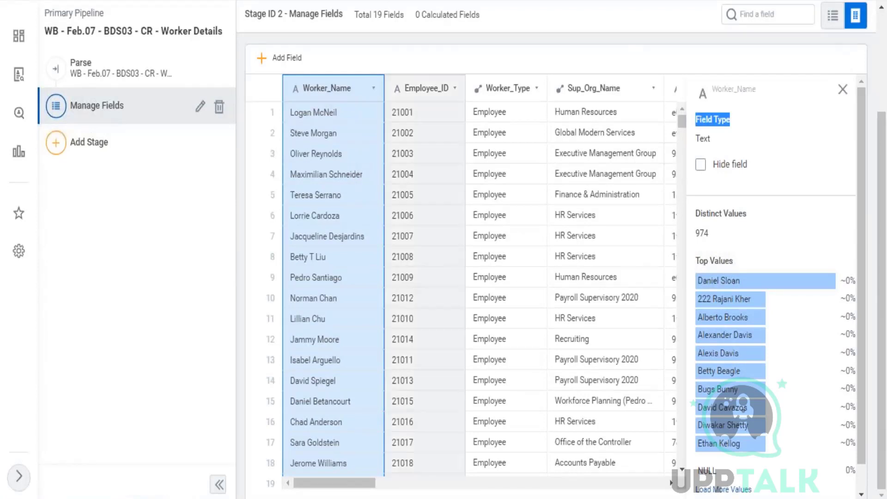
{"action": "key", "text": "alt+Tab"}
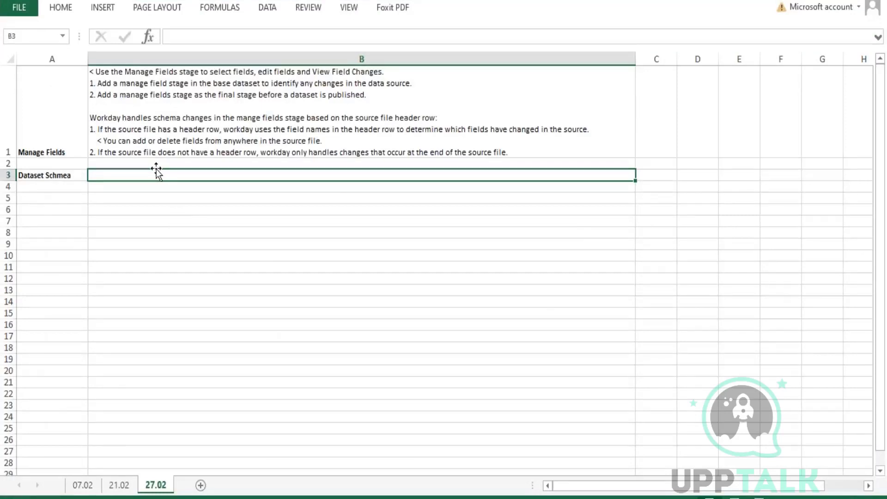
Move the 'Dataset Schmea' label from A3 to B3.
{"action": "key", "text": "Return"}
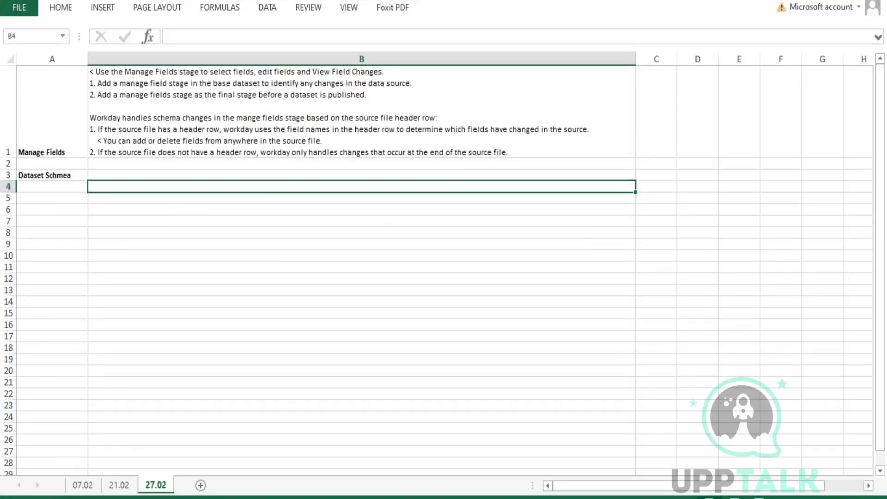
{"action": "key", "text": "Left"}
{"action": "key", "text": "Up"}
{"action": "key", "text": "ctrl+c"}
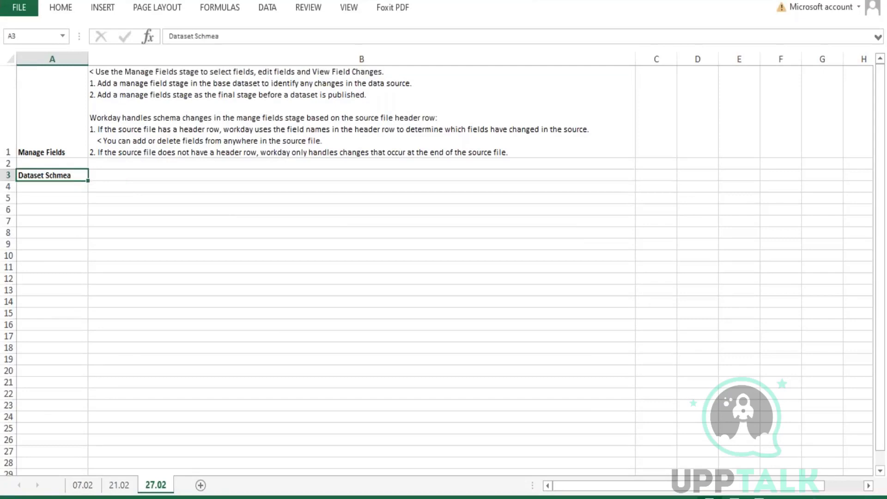
{"action": "key", "text": "Right"}
{"action": "key", "text": "ctrl+v"}
{"action": "key", "text": "Left"}
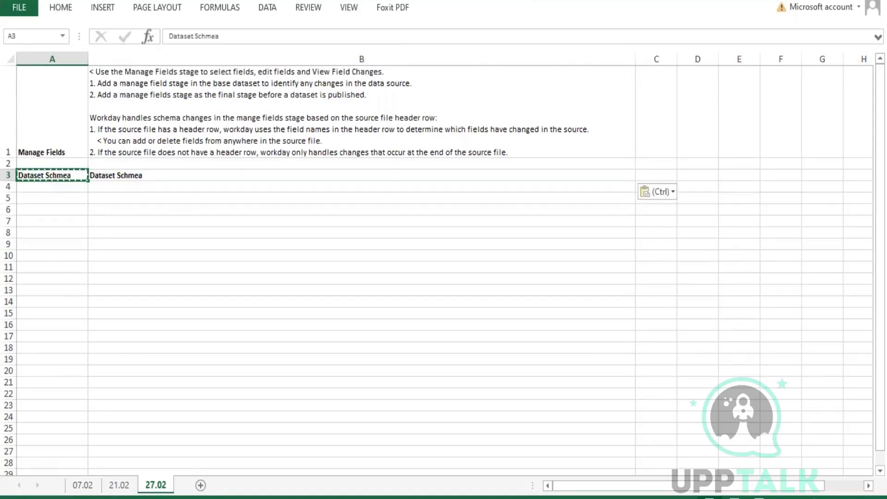
{"action": "key", "text": "Delete"}
Label A4 'Dataset field types' and begin a B4 list: 1. Boolean - Yes/No, 2.
{"action": "key", "text": "Down"}
{"action": "type", "text": "DAta"}
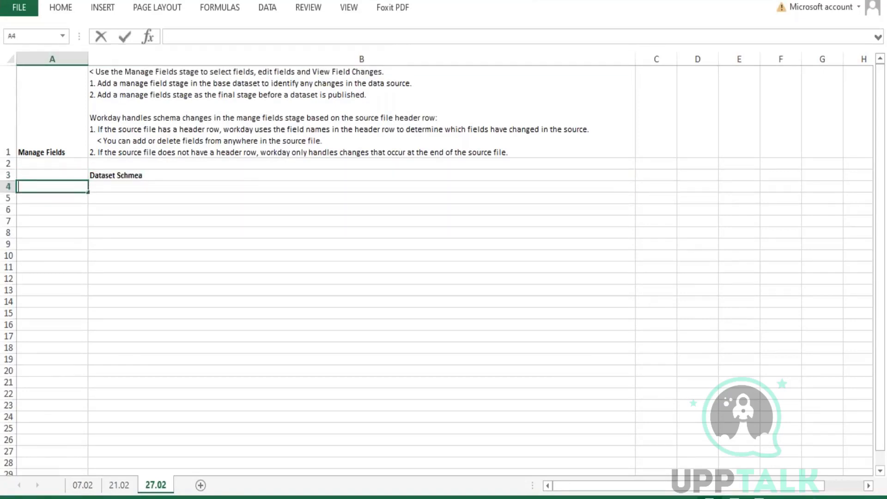
{"action": "type", "text": "set fiel"}
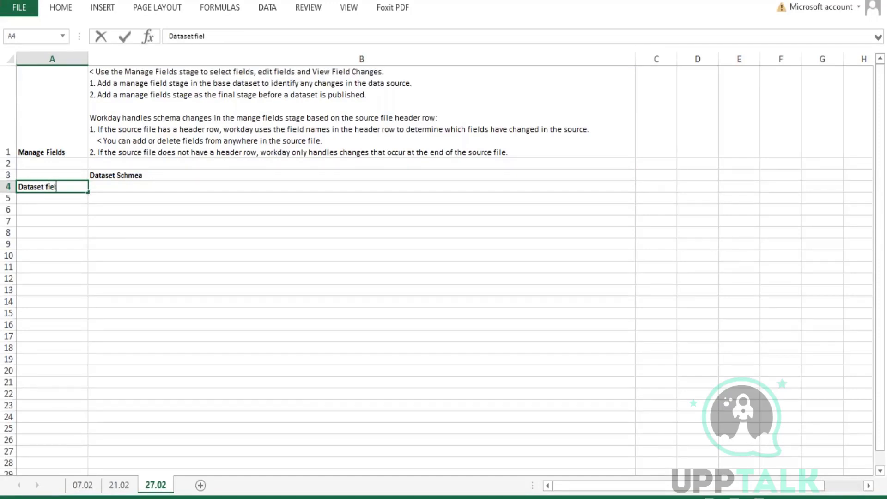
{"action": "type", "text": "d types"}
{"action": "key", "text": "Tab"}
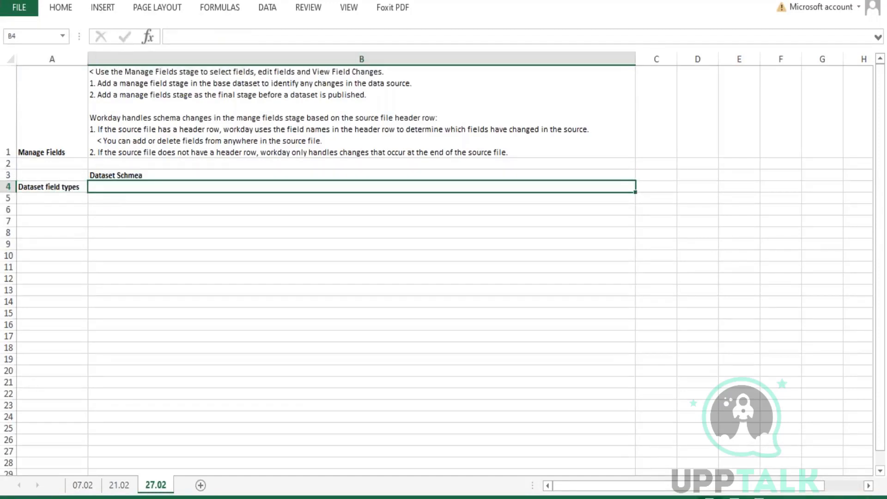
{"action": "type", "text": "Boolean "}
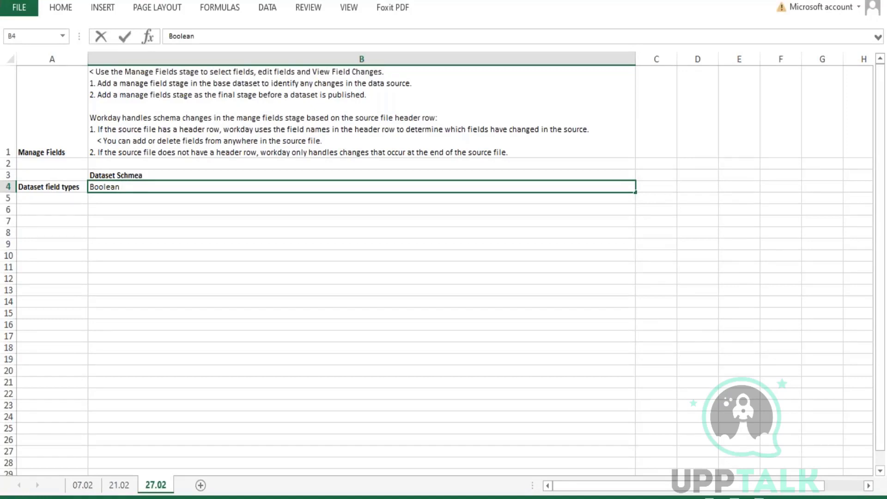
{"action": "type", "text": "- "}
{"action": "type", "text": "e"}
{"action": "key", "text": "BackSpace"}
{"action": "type", "text": "Te"}
{"action": "key", "text": "BackSpace"}
{"action": "key", "text": "BackSpace"}
{"action": "type", "text": "Yes/No"}
{"action": "key", "text": "alt+Return"}
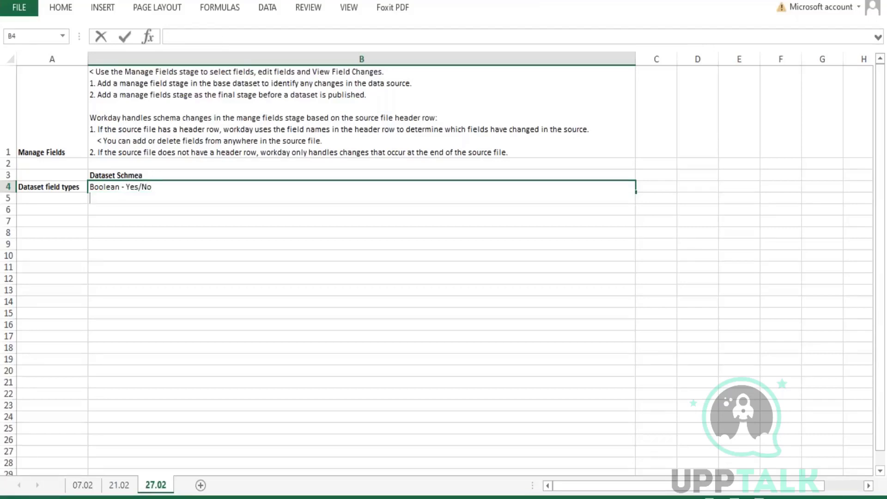
{"action": "type", "text": "2."}
{"action": "key", "text": "Up"}
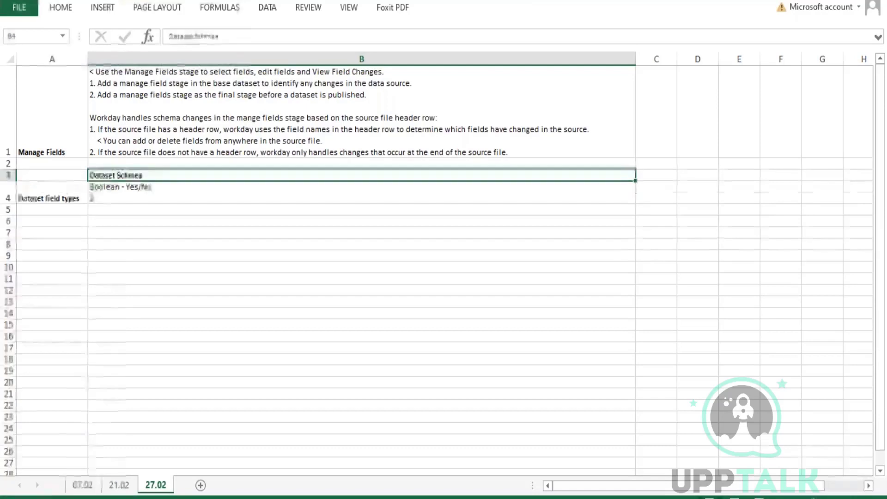
{"action": "double_click", "coordinate": [93, 186]}
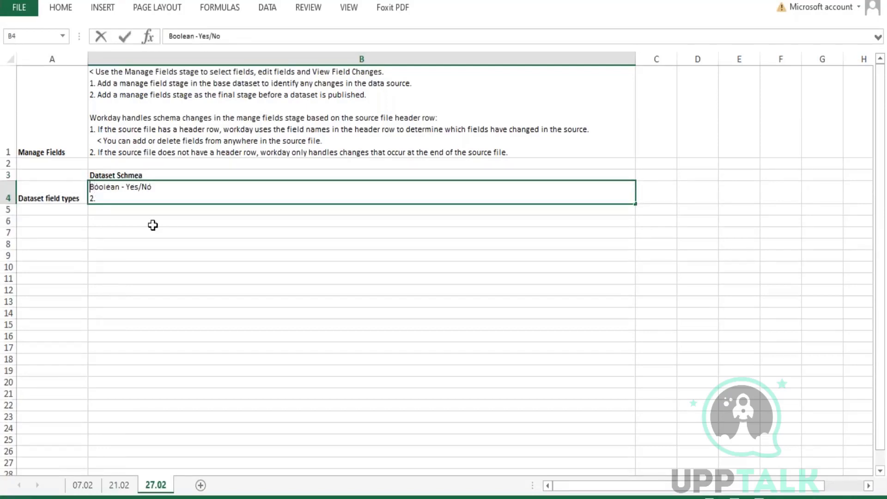
{"action": "type", "text": "1."}
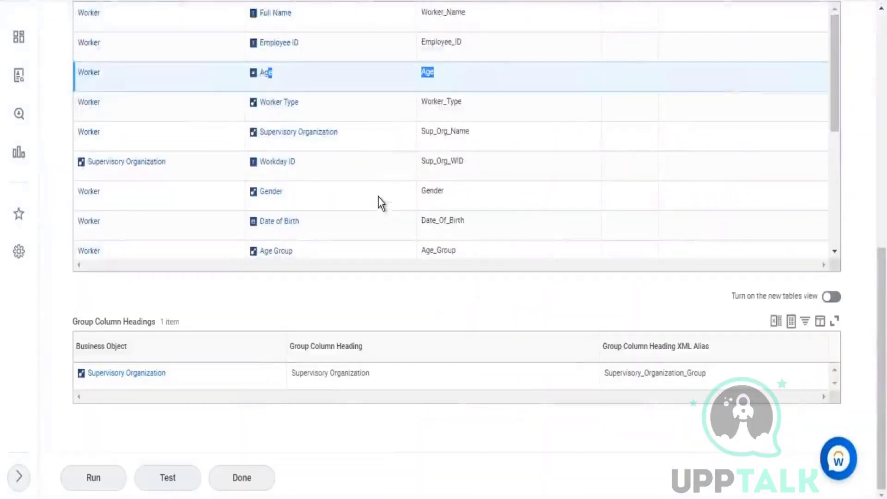
Check the field types of Full Name (Text) and Age (Numeric).
{"action": "scroll", "coordinate": [392, 180], "scroll_direction": "down", "scroll_amount": 5}
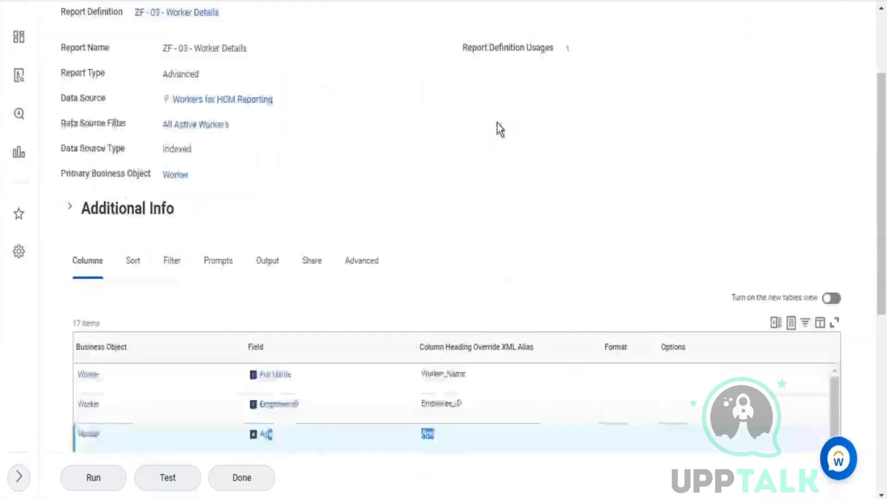
{"action": "scroll", "coordinate": [531, 148], "scroll_direction": "down", "scroll_amount": 3}
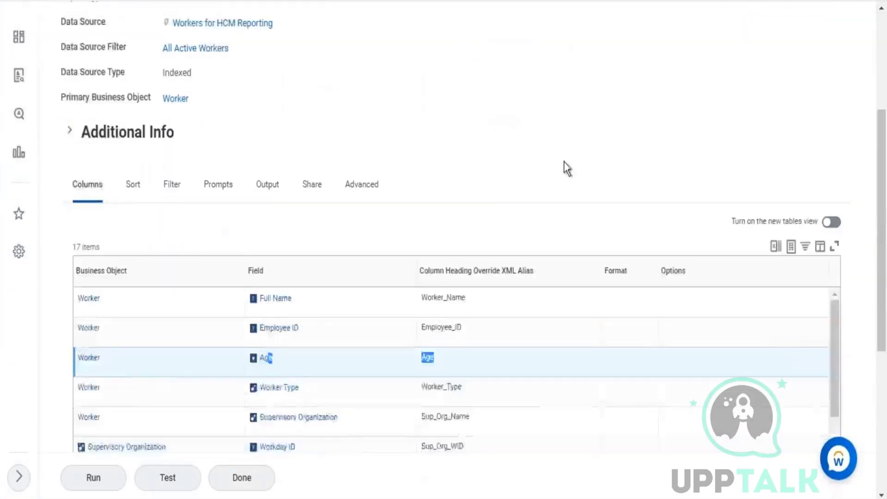
{"action": "left_click", "coordinate": [301, 223]}
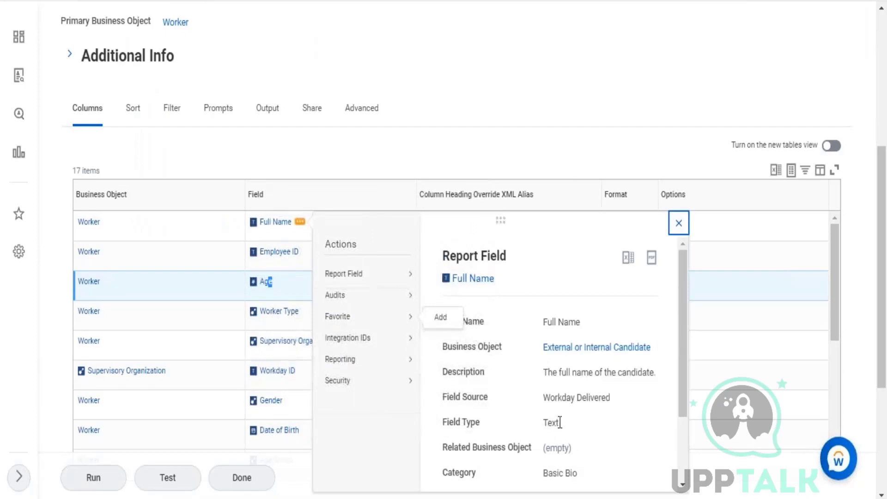
{"action": "double_click", "coordinate": [552, 422]}
{"action": "left_click", "coordinate": [678, 227]}
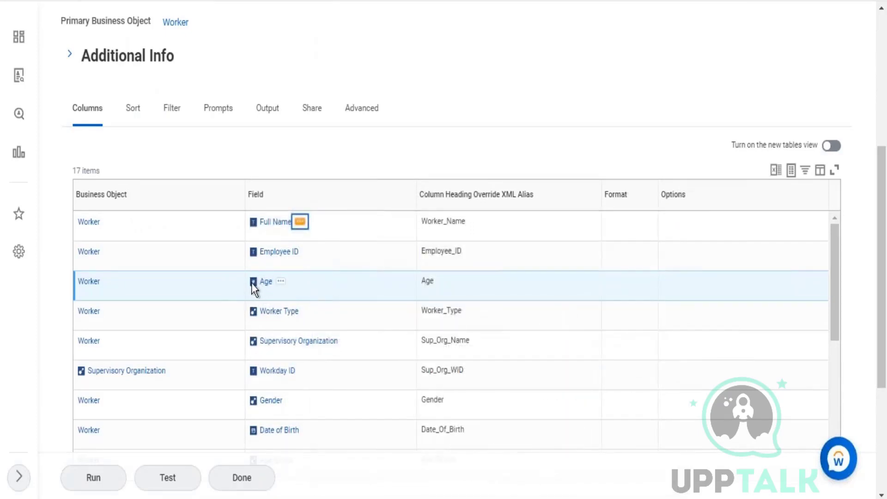
{"action": "left_click", "coordinate": [281, 281]}
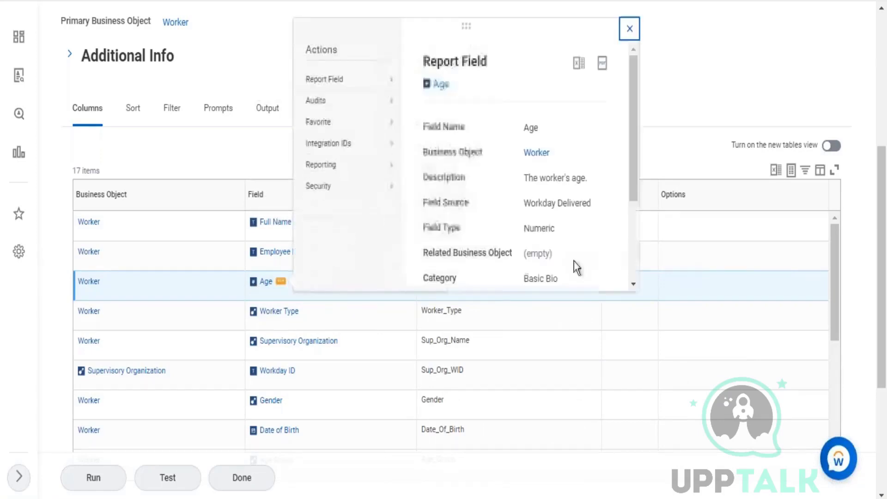
{"action": "left_click_drag", "start_coordinate": [524, 228], "coordinate": [552, 228]}
{"action": "left_click", "coordinate": [629, 28]}
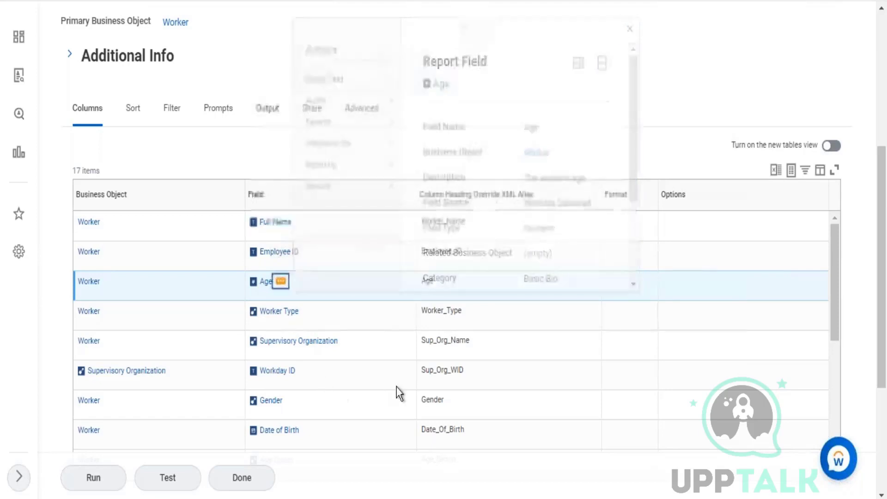
Check the field types of Date of Birth (Date) and Total Base Pay Amount (Currency).
{"action": "scroll", "coordinate": [396, 387], "scroll_direction": "down", "scroll_amount": 2}
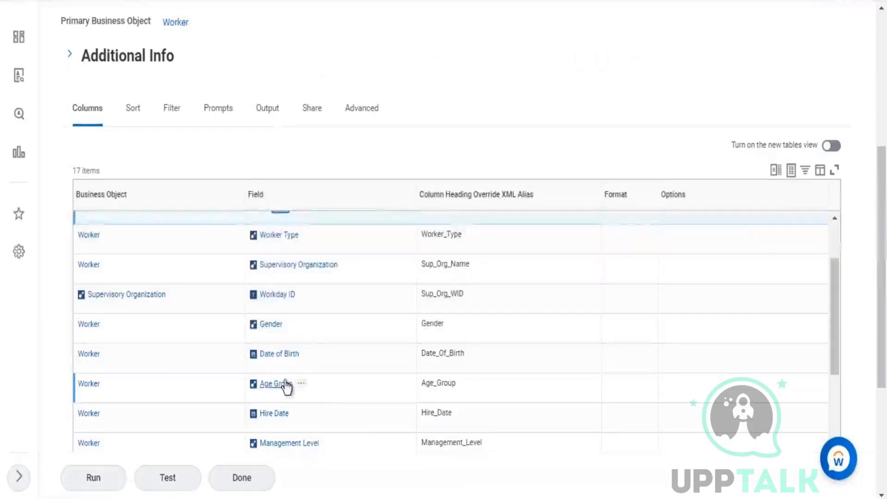
{"action": "left_click", "coordinate": [309, 354]}
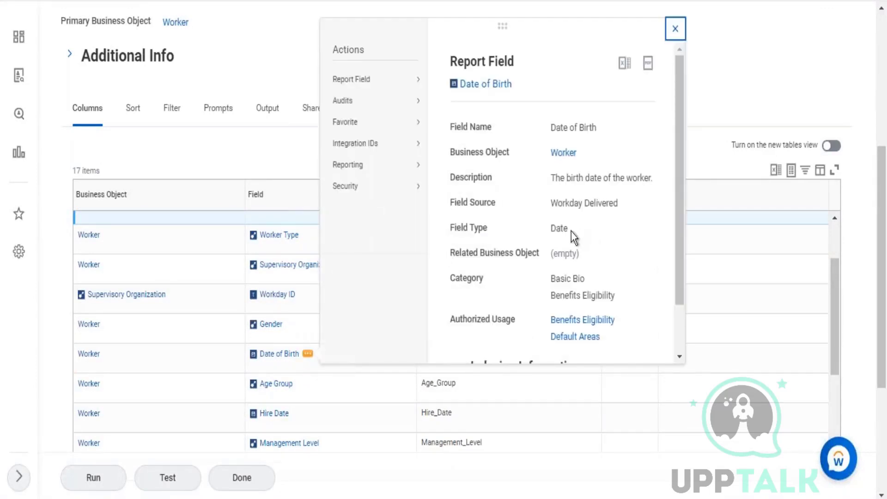
{"action": "left_click_drag", "start_coordinate": [553, 227], "coordinate": [592, 232]}
{"action": "left_click", "coordinate": [673, 26]}
{"action": "scroll", "coordinate": [331, 318], "scroll_direction": "down", "scroll_amount": 3}
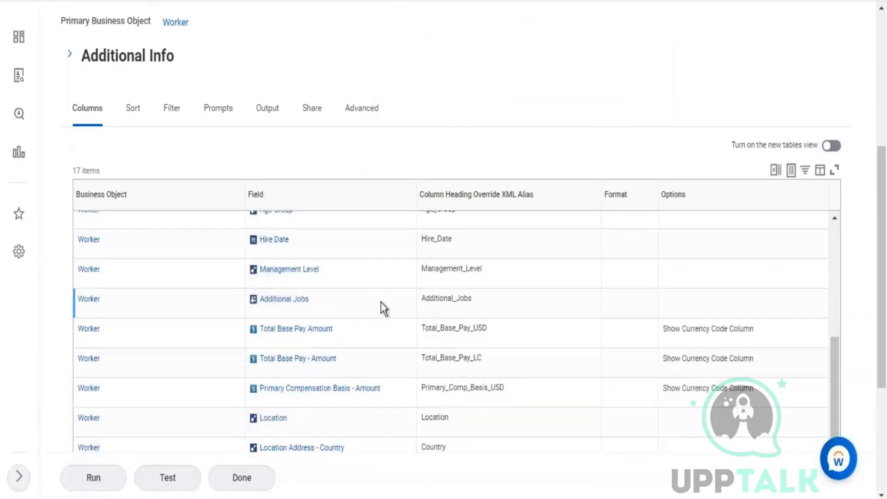
{"action": "mouse_move", "coordinate": [268, 330]}
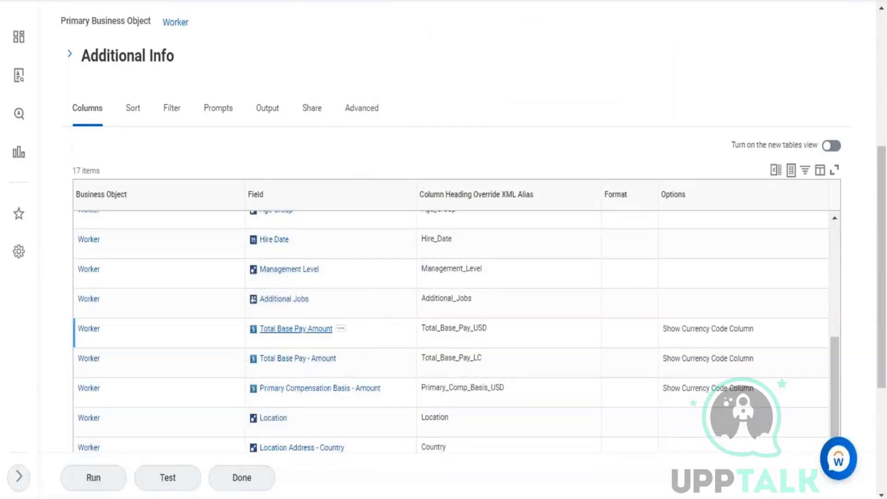
{"action": "left_click", "coordinate": [341, 332]}
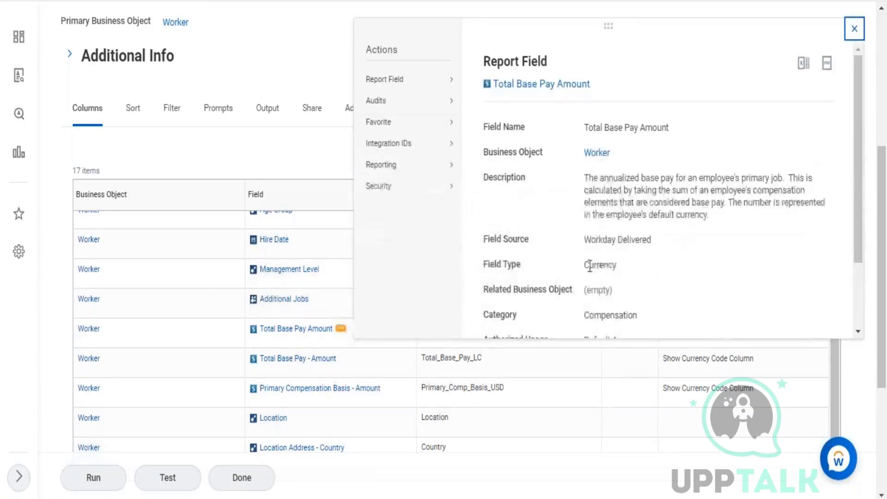
{"action": "left_click_drag", "start_coordinate": [589, 266], "coordinate": [619, 265]}
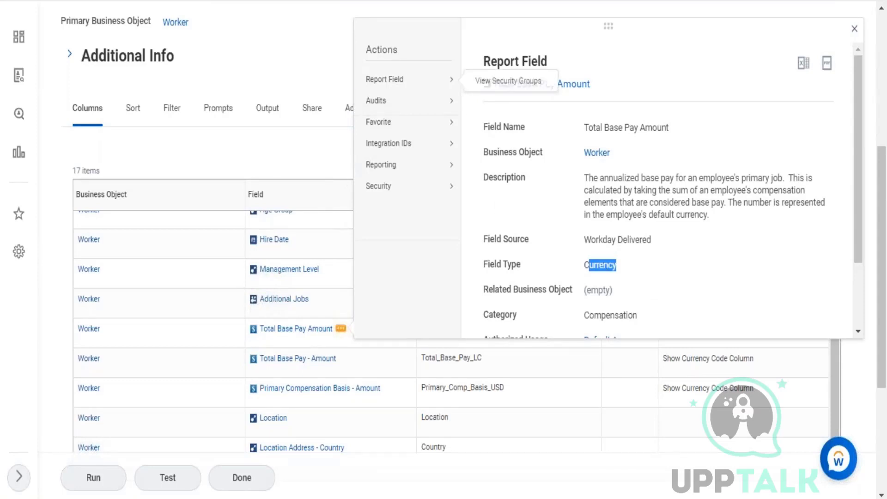
{"action": "left_click", "coordinate": [318, 44]}
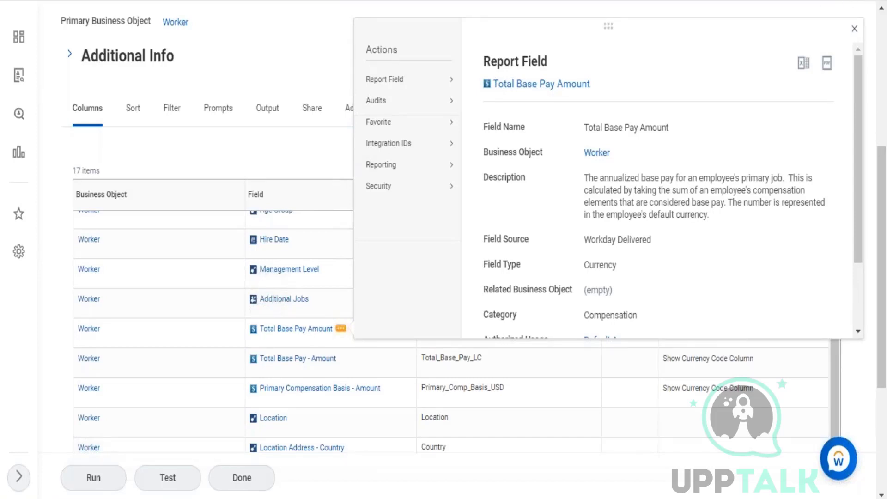
{"action": "left_click", "coordinate": [822, 1]}
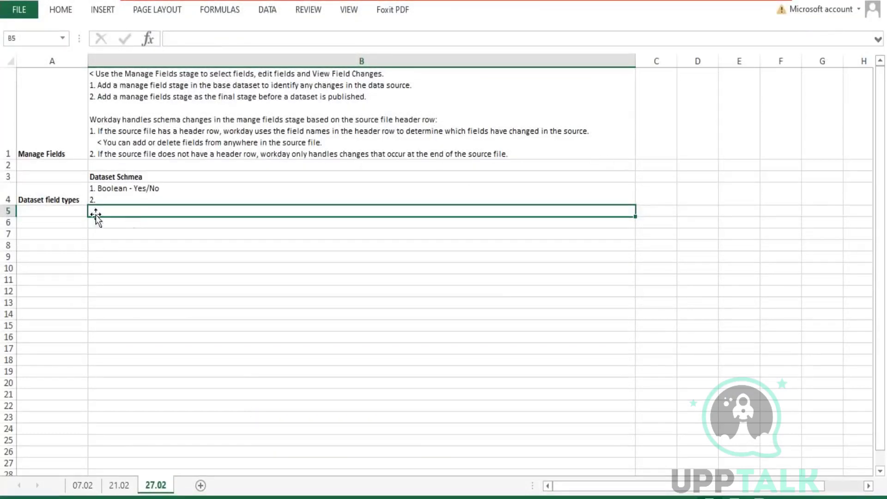
Add Currency and 3. Date to the B4 field type list.
{"action": "double_click", "coordinate": [109, 197]}
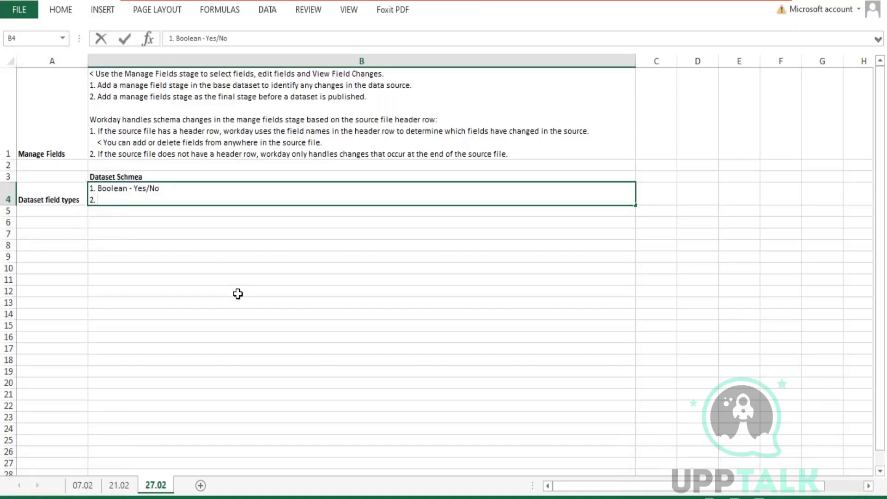
{"action": "type", "text": "Currency"}
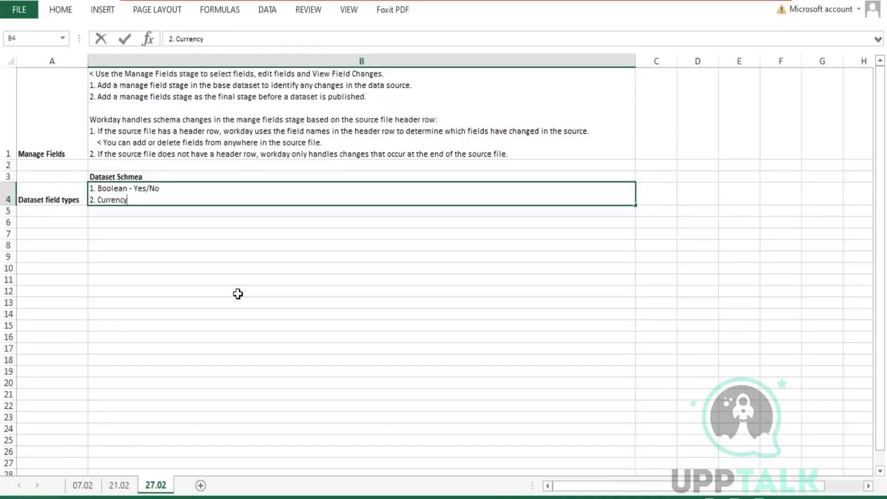
{"action": "key", "text": "alt+Return"}
{"action": "type", "text": "3"}
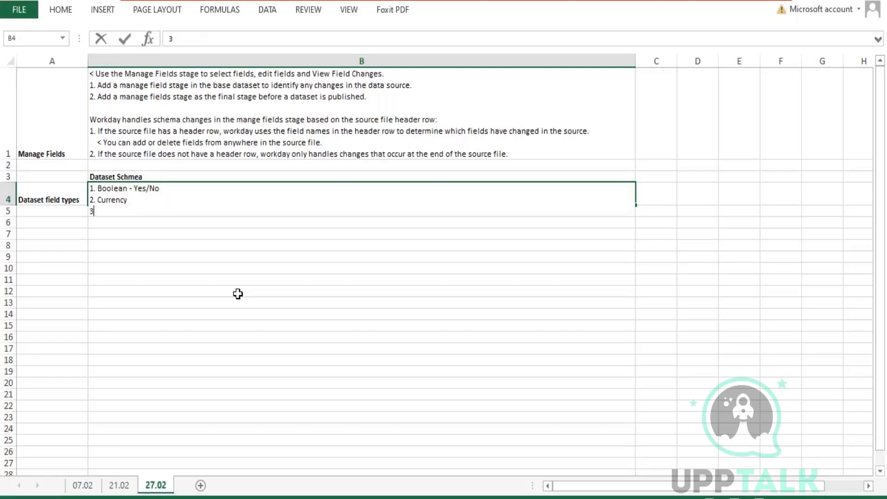
{"action": "type", "text": ". Data"}
{"action": "key", "text": "alt+Return"}
{"action": "type", "text": "4."}
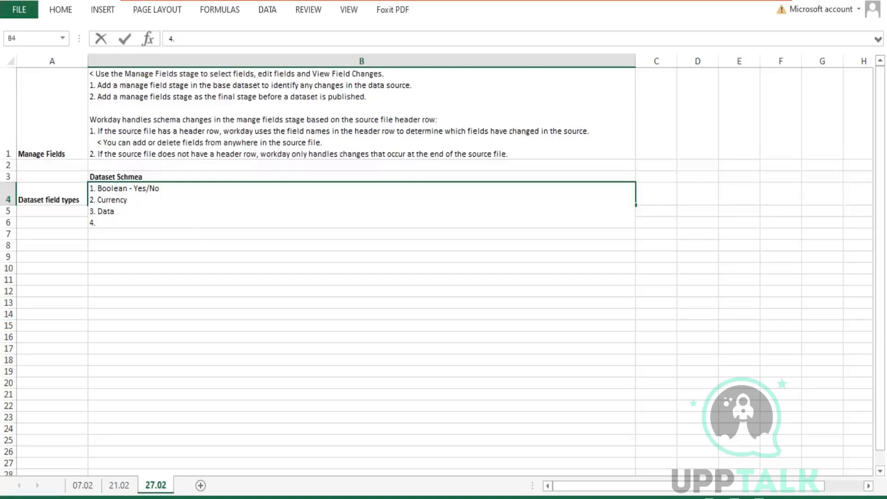
{"action": "key", "text": "BackSpace"}
{"action": "type", "text": "e"}
{"action": "key", "text": "Down"}
Add entries 4–7 to B4: Numeric - Double/ integer/ long/ Numeric, Text, Instance, Multi-Instance.
{"action": "type", "text": "Numeric - "}
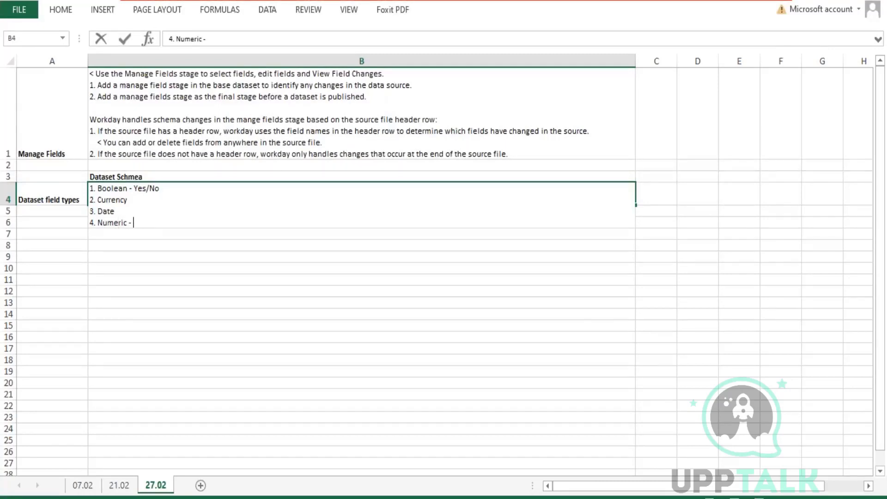
{"action": "type", "text": "Double./ integer"}
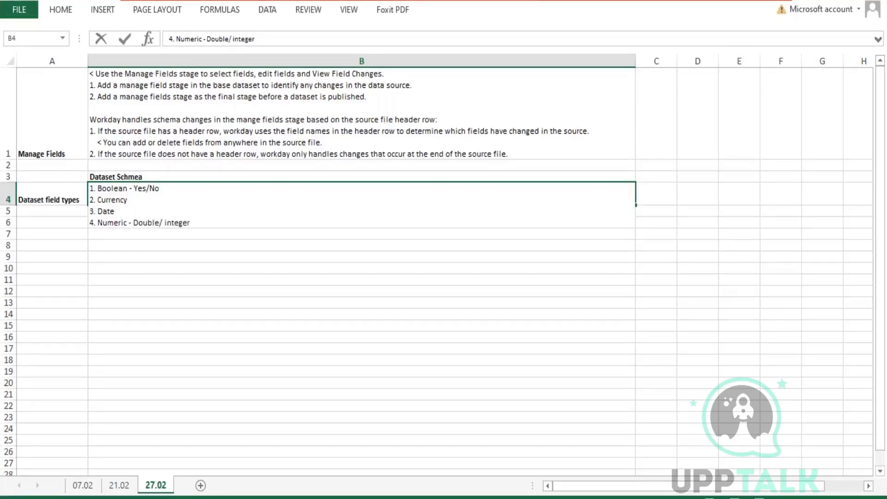
{"action": "type", "text": "/ long"}
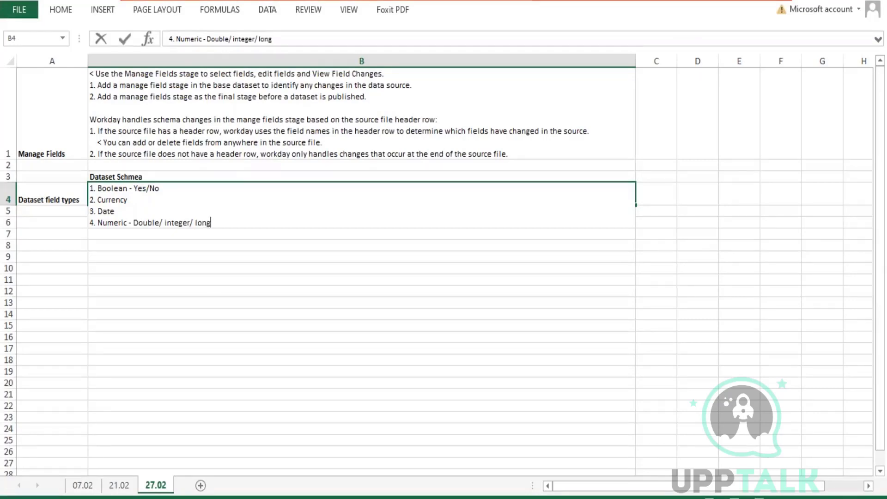
{"action": "type", "text": "/ Numeric"}
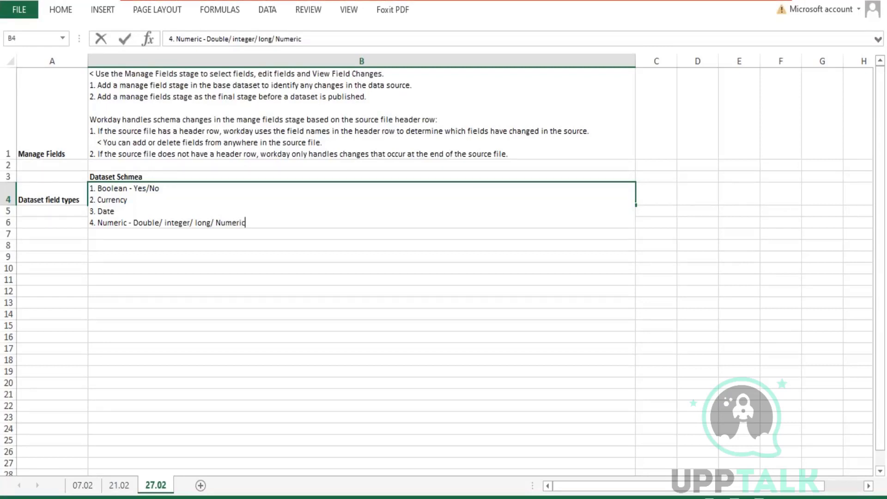
{"action": "key", "text": "alt+Return"}
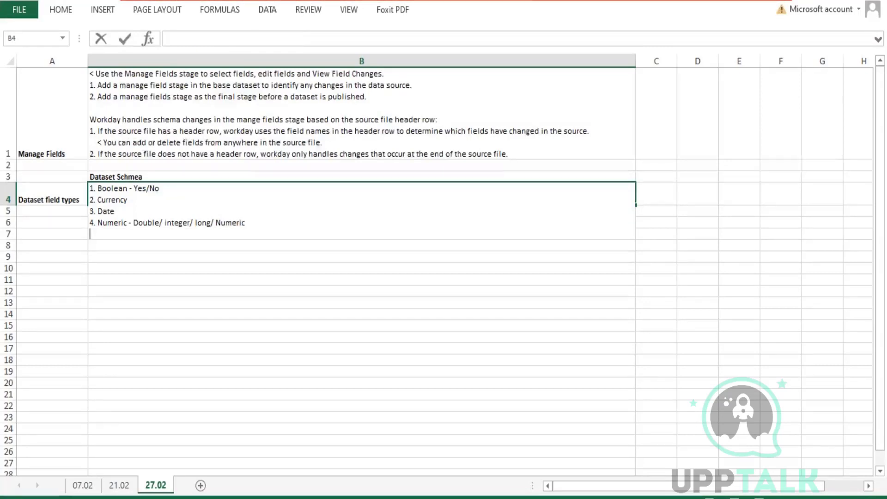
{"action": "type", "text": "4"}
{"action": "key", "text": "BackSpace"}
{"action": "type", "text": "5."}
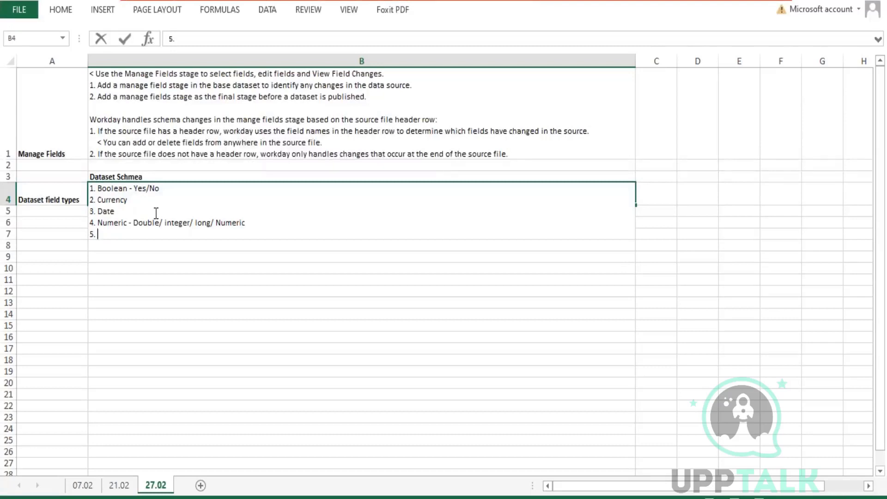
{"action": "type", "text": "Text"}
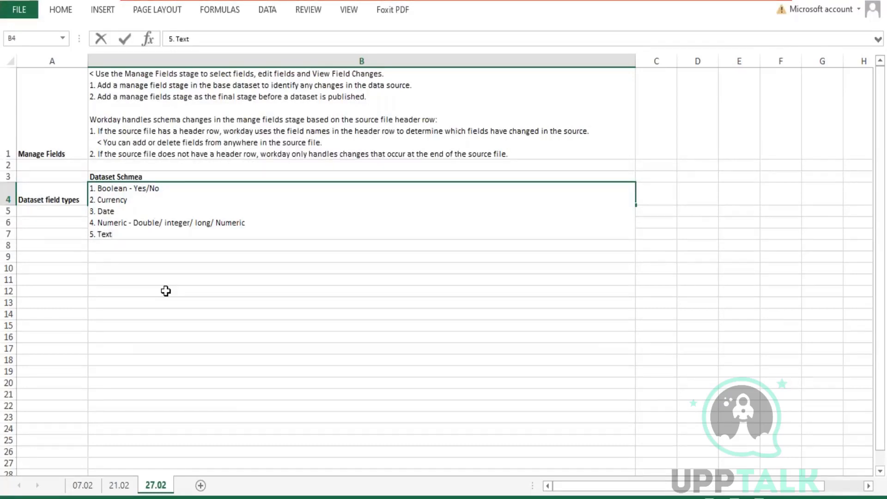
{"action": "key", "text": "alt+Return"}
{"action": "type", "text": "6"}
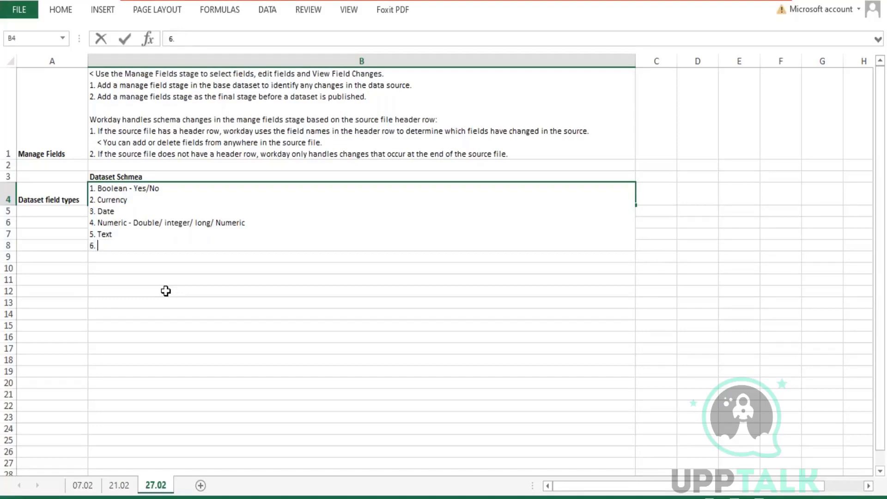
{"action": "type", "text": ". Instance"}
{"action": "key", "text": "alt+Return"}
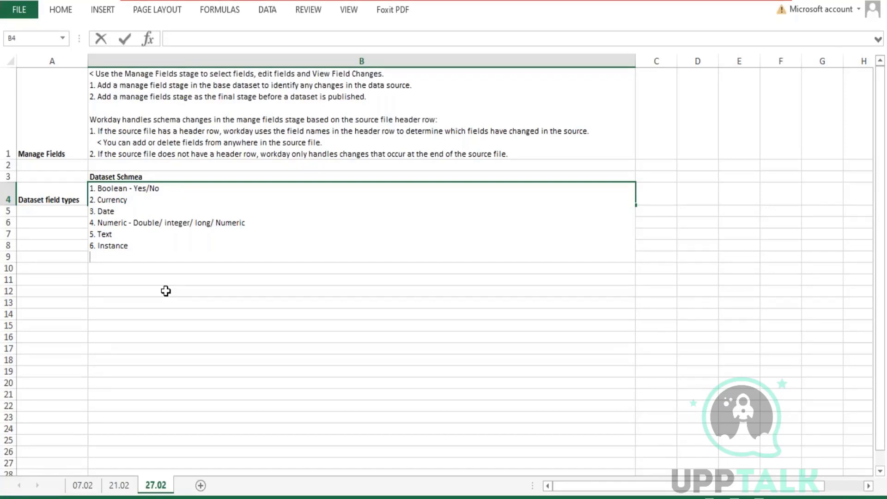
{"action": "type", "text": "7/ "}
{"action": "type", "text": "Multi"}
{"action": "type", "text": "-Instance"}
{"action": "key", "text": "ctrl+Return"}
{"action": "key", "text": "Down"}
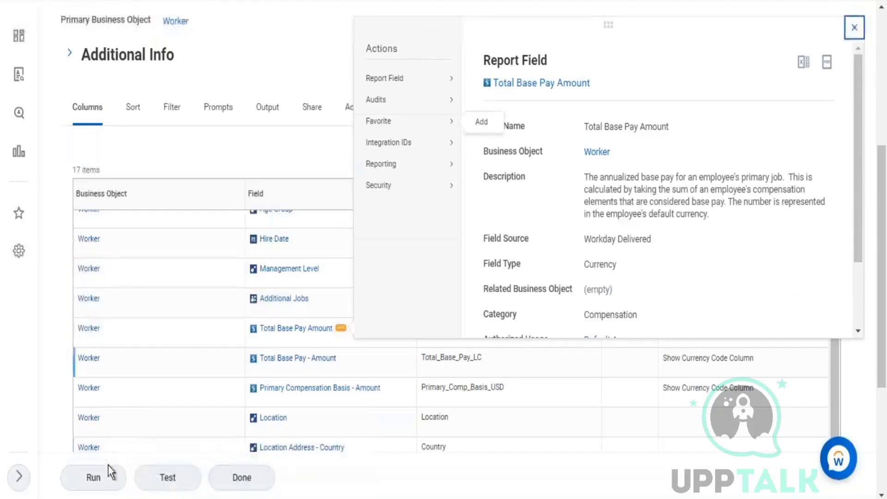
Run the ZF - 03 - Worker Details report, open its definition page, and save the dataset.
{"action": "left_click", "coordinate": [94, 476]}
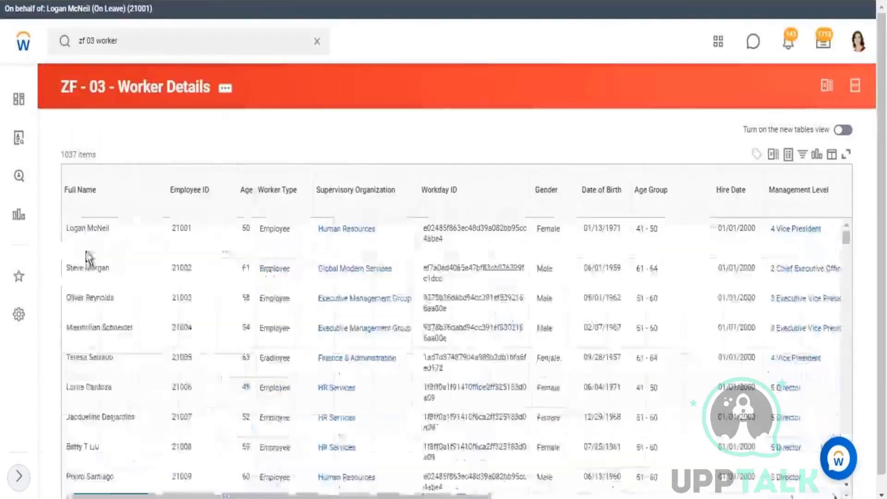
{"action": "left_click_drag", "start_coordinate": [70, 228], "coordinate": [78, 228]}
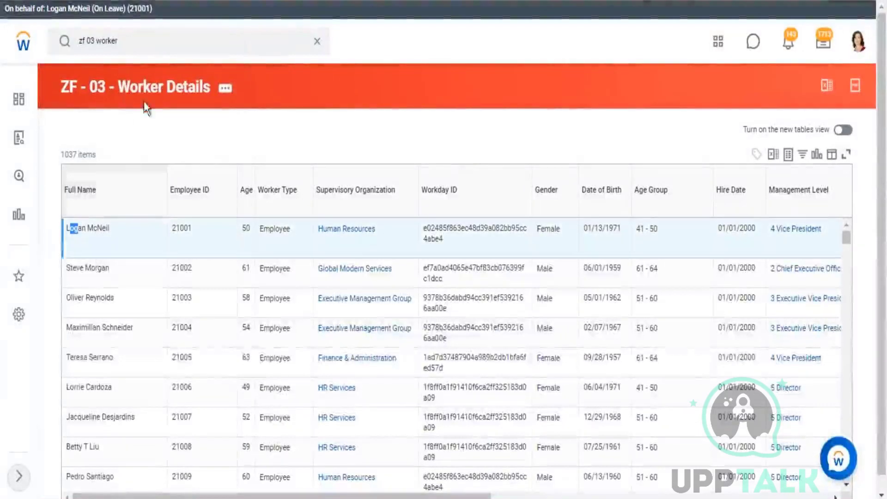
{"action": "left_click", "coordinate": [148, 91]}
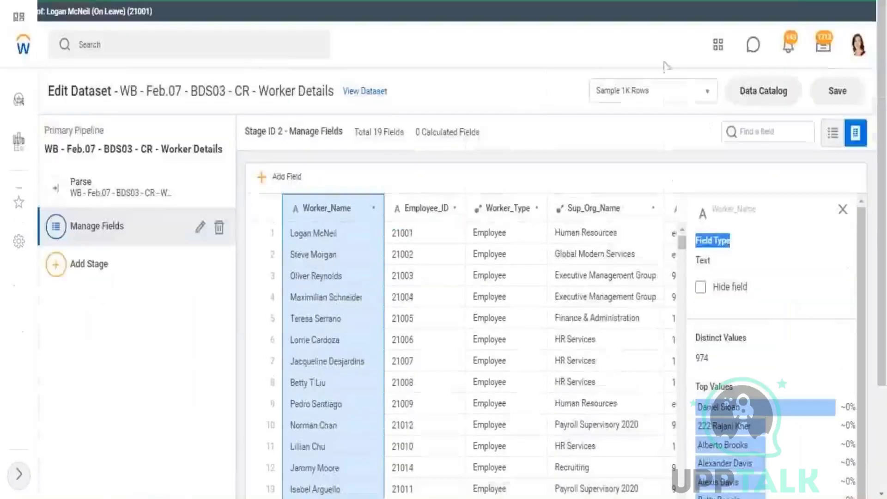
{"action": "left_click", "coordinate": [837, 91]}
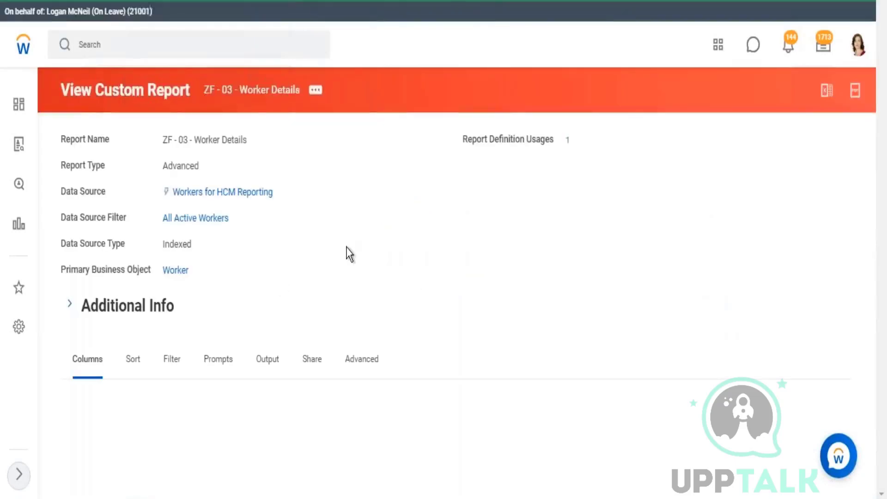
Confirm Full Name and Employee ID are Text fields in the Worker Details report.
{"action": "scroll", "coordinate": [351, 246], "scroll_direction": "down", "scroll_amount": 6}
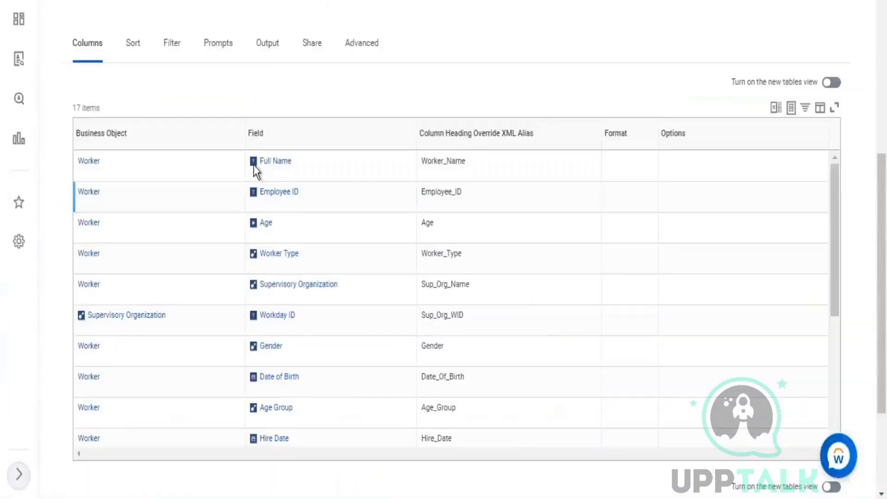
{"action": "mouse_move", "coordinate": [292, 171]}
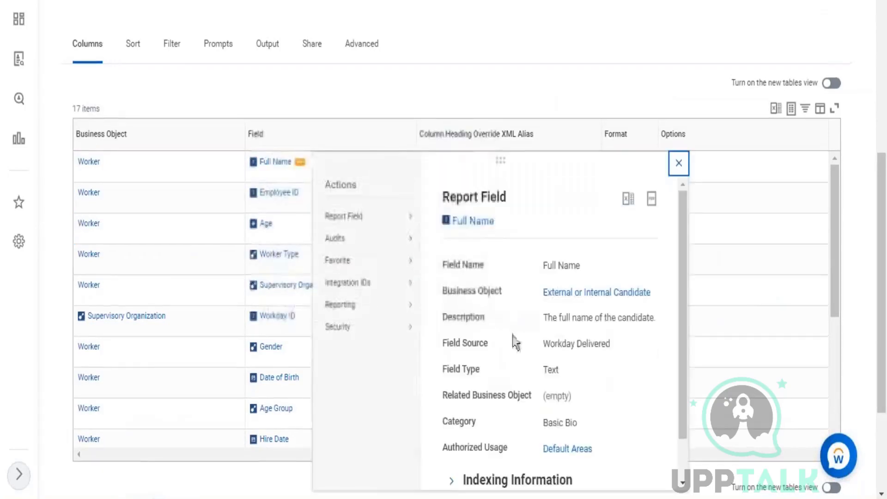
{"action": "left_click_drag", "start_coordinate": [562, 369], "coordinate": [544, 369]}
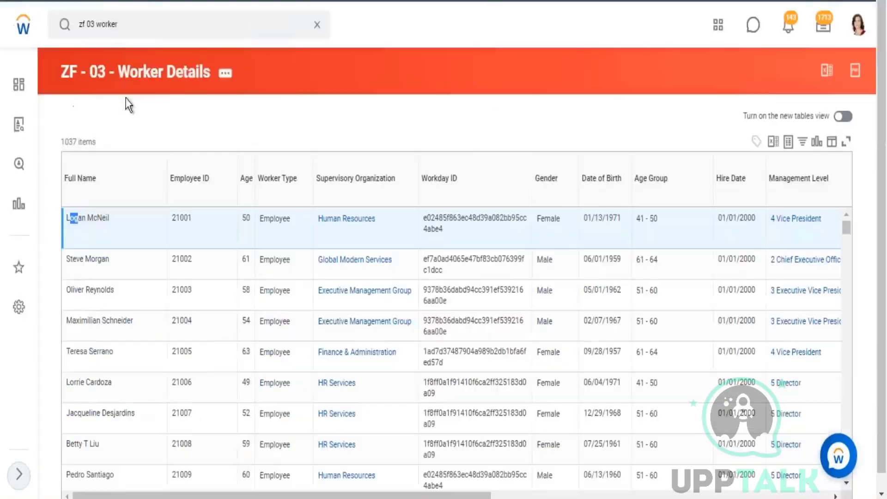
{"action": "left_click_drag", "start_coordinate": [67, 218], "coordinate": [72, 222]}
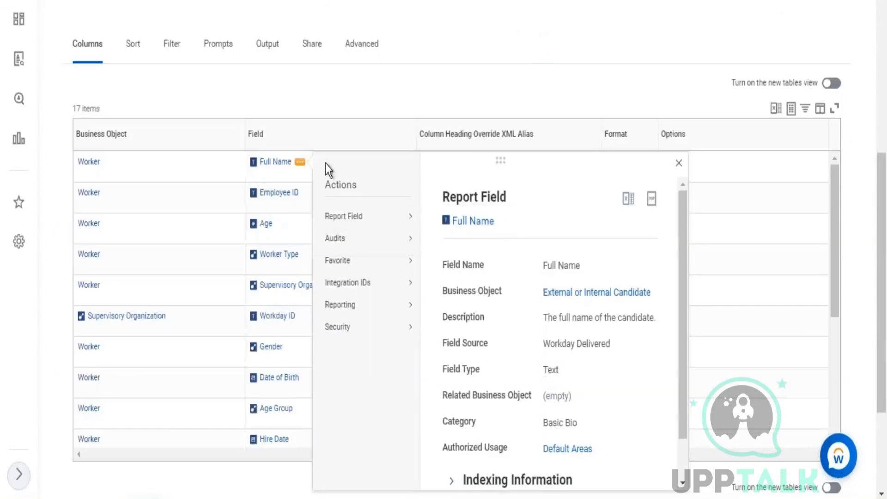
{"action": "left_click", "coordinate": [307, 191]}
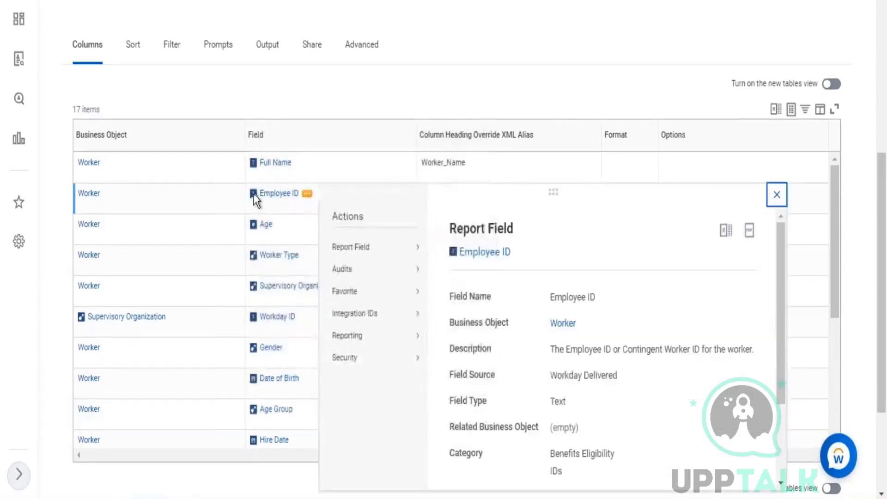
{"action": "double_click", "coordinate": [557, 401]}
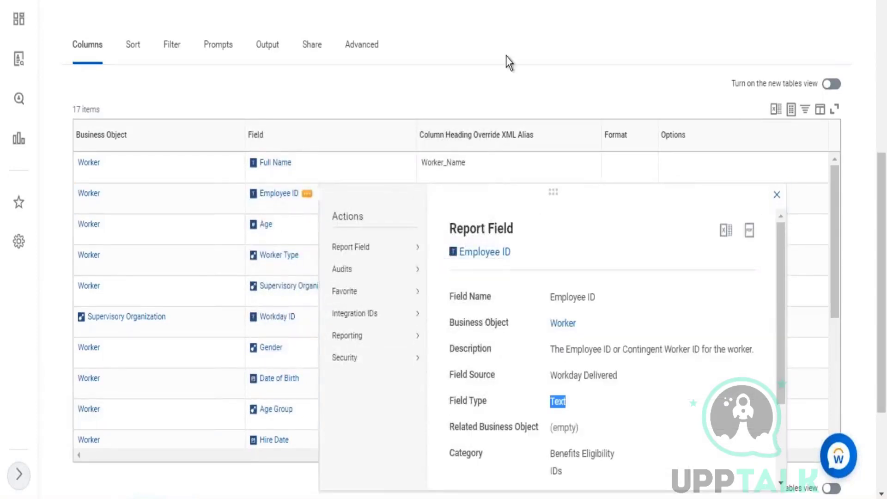
{"action": "left_click", "coordinate": [473, 65]}
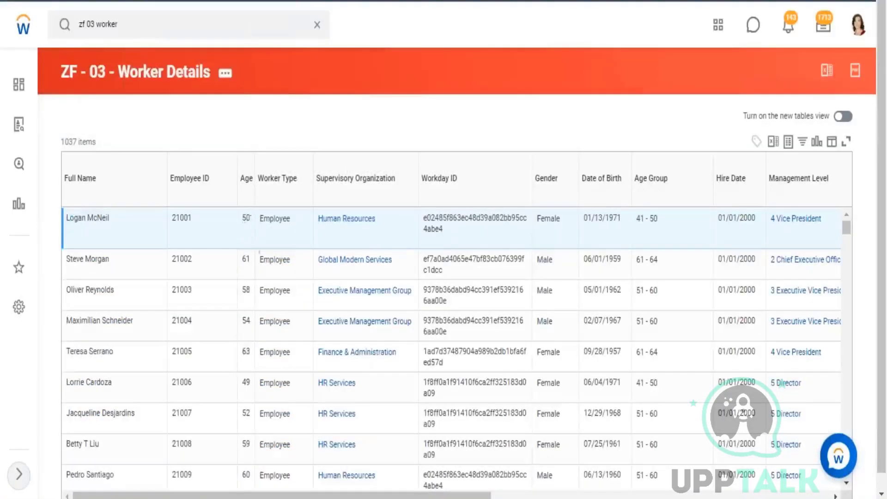
{"action": "double_click", "coordinate": [247, 218]}
Inspect the Management Level and Human Resources supervisory organization actions in the report results.
{"action": "left_click_drag", "start_coordinate": [318, 219], "coordinate": [398, 225]}
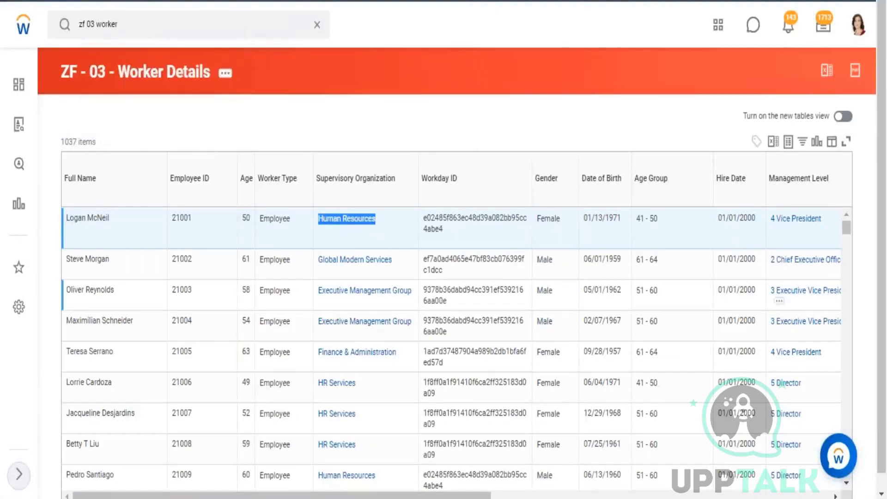
{"action": "left_click_drag", "start_coordinate": [300, 497], "coordinate": [428, 496]}
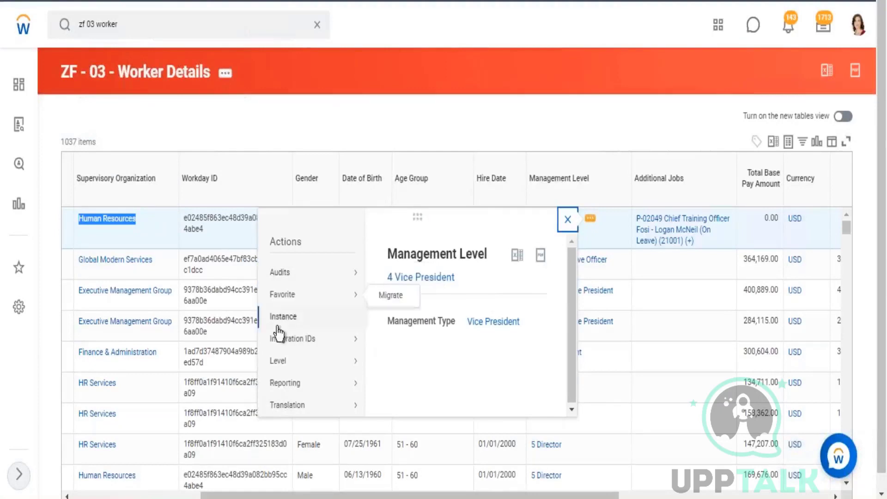
{"action": "mouse_move", "coordinate": [284, 369]}
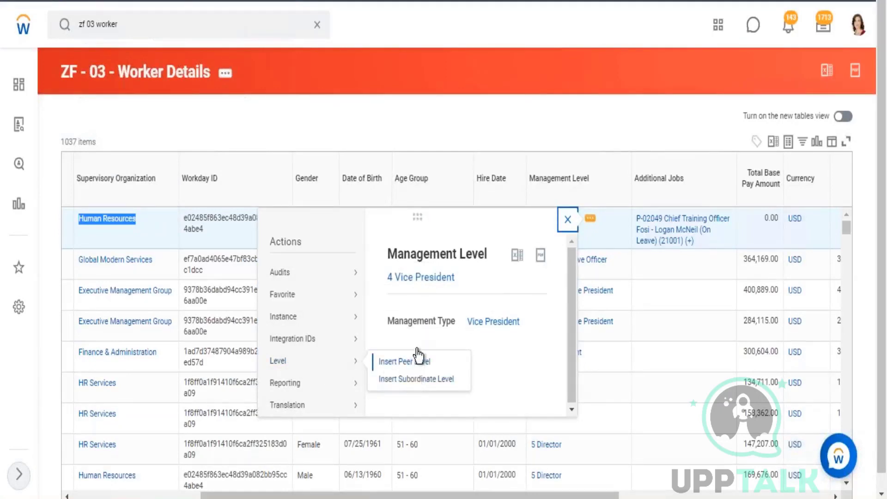
{"action": "left_click", "coordinate": [415, 360]}
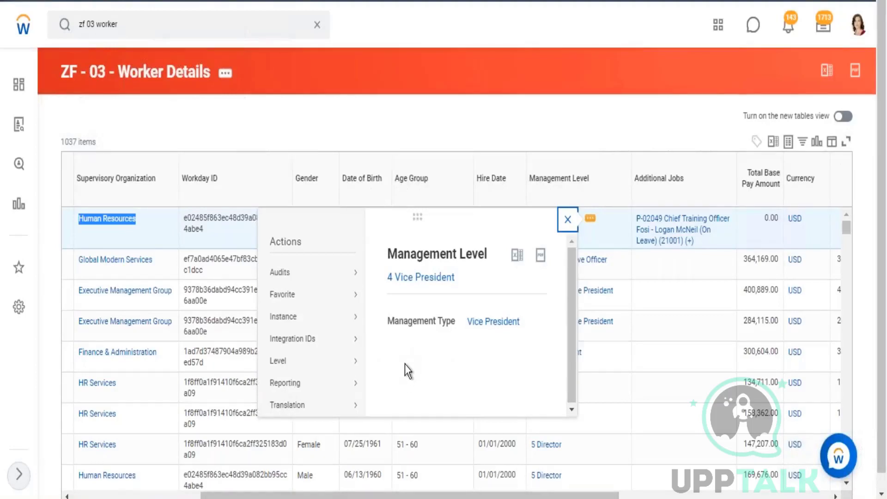
{"action": "left_click", "coordinate": [626, 109]}
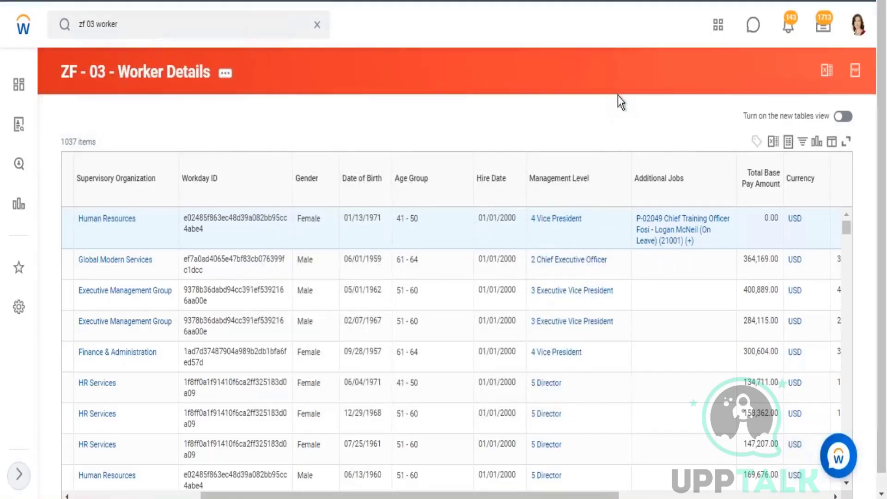
{"action": "left_click", "coordinate": [144, 219]}
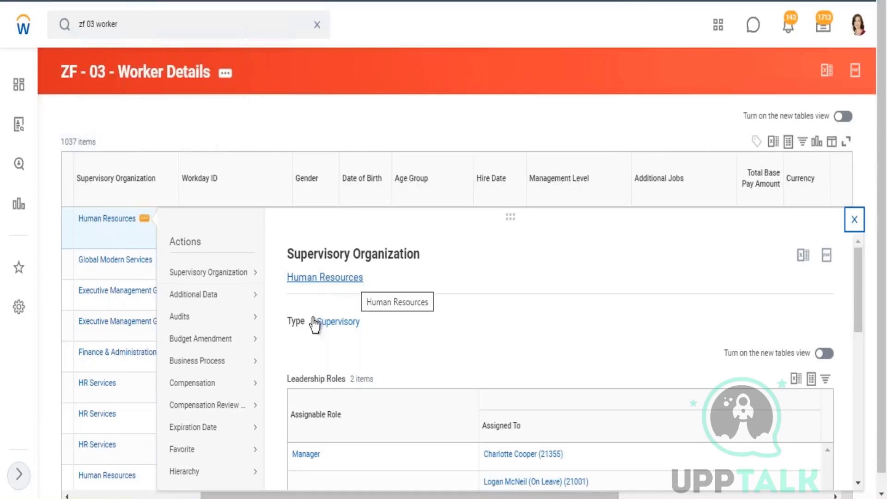
{"action": "mouse_move", "coordinate": [231, 275]}
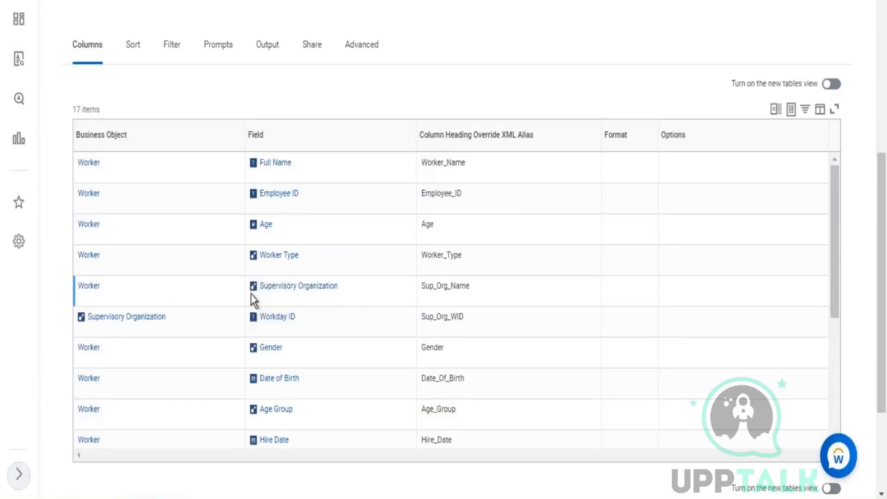
Confirm Supervisory Organization is Single instance and match it to the notes' 6. Instance entry.
{"action": "left_click", "coordinate": [347, 292]}
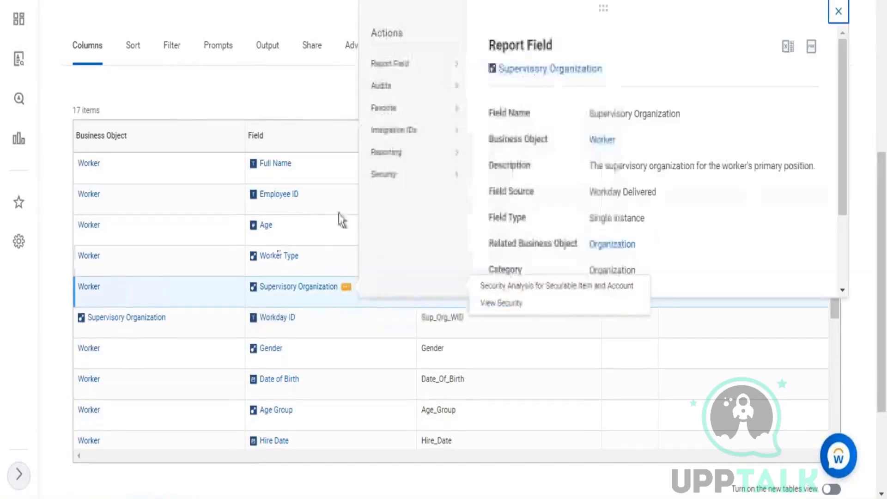
{"action": "left_click_drag", "start_coordinate": [645, 218], "coordinate": [594, 217]}
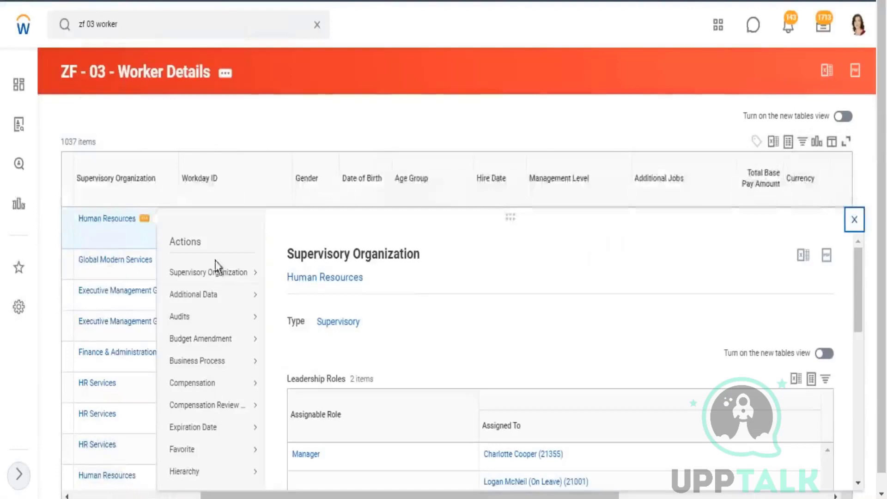
{"action": "mouse_move", "coordinate": [254, 272]}
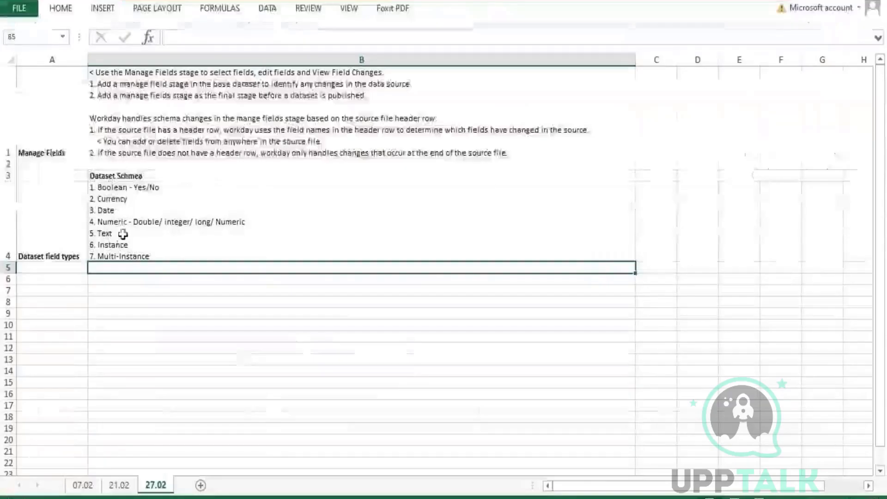
{"action": "left_click", "coordinate": [124, 238]}
{"action": "left_click_drag", "start_coordinate": [138, 248], "coordinate": [87, 245]}
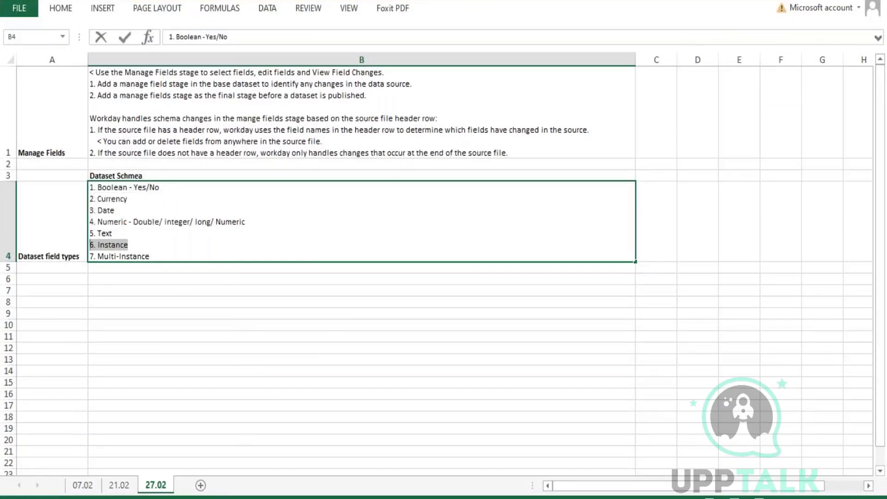
{"action": "key", "text": "alt+Tab"}
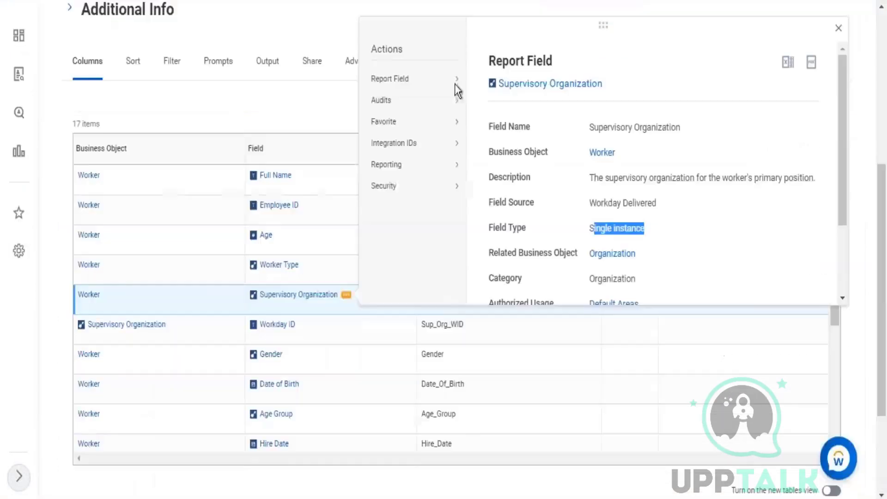
Confirm the Additional Jobs field type is Multi-instance.
{"action": "scroll", "coordinate": [349, 375], "scroll_direction": "down", "scroll_amount": 2}
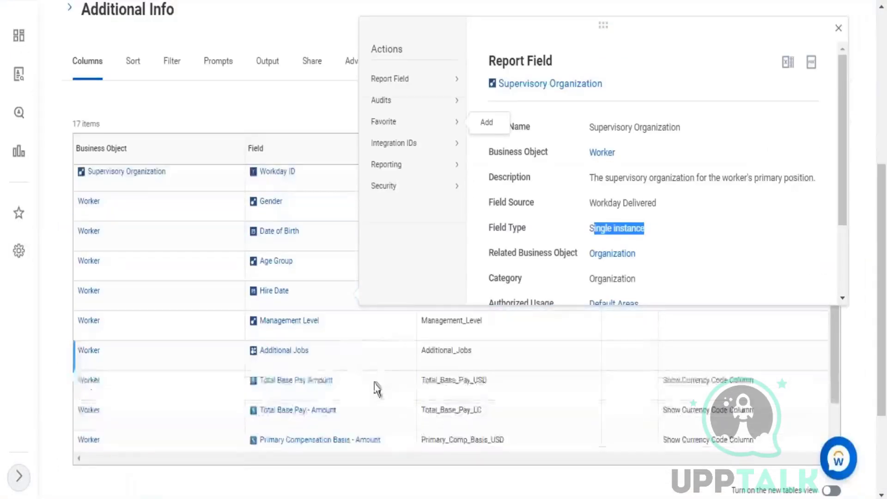
{"action": "left_click", "coordinate": [262, 365]}
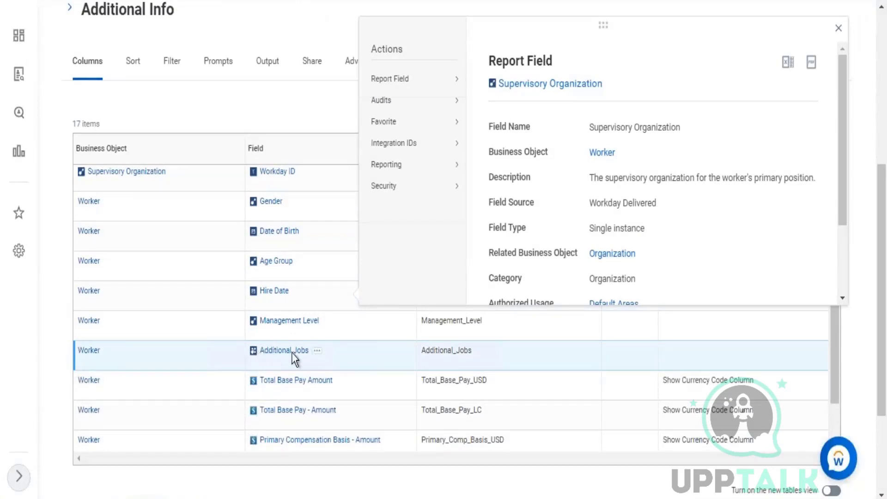
{"action": "left_click", "coordinate": [316, 353]}
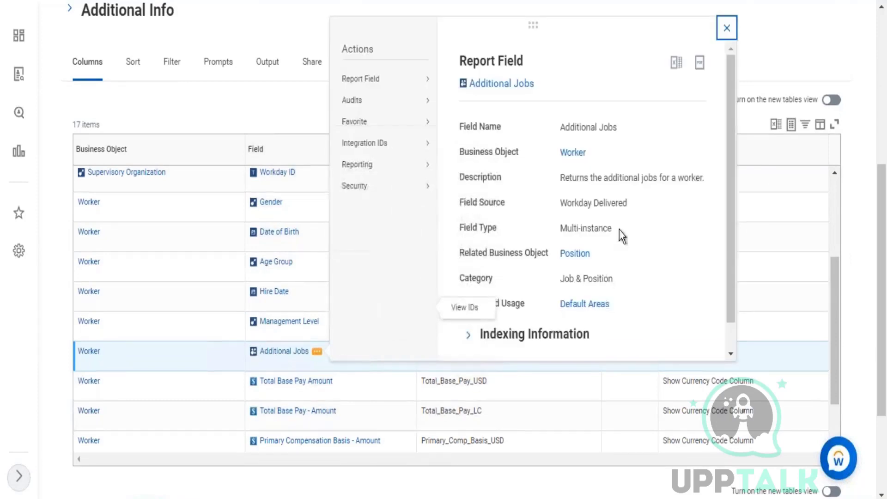
{"action": "left_click_drag", "start_coordinate": [612, 229], "coordinate": [562, 235]}
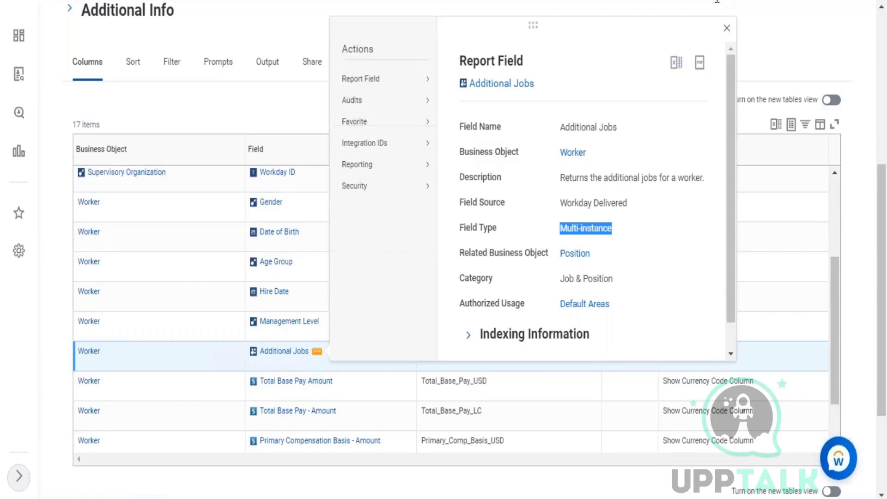
{"action": "left_click", "coordinate": [729, 31]}
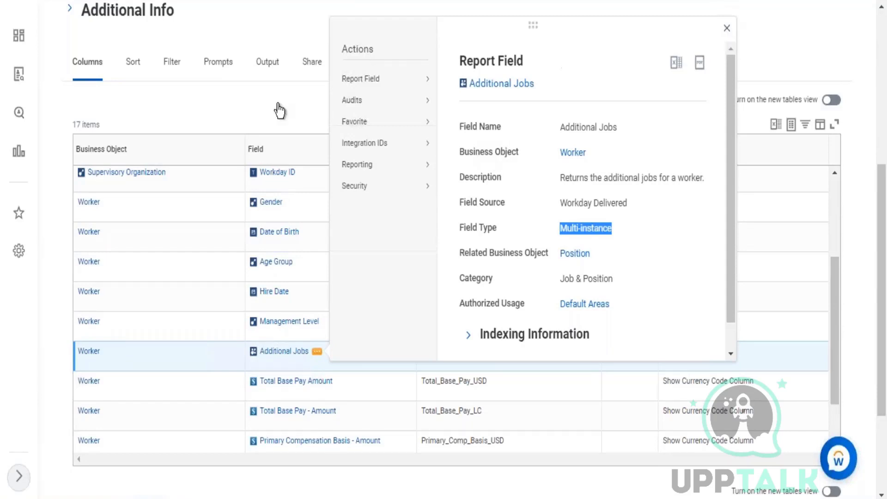
Confirm the Gender field is Single instance and review its description.
{"action": "left_click", "coordinate": [292, 202]}
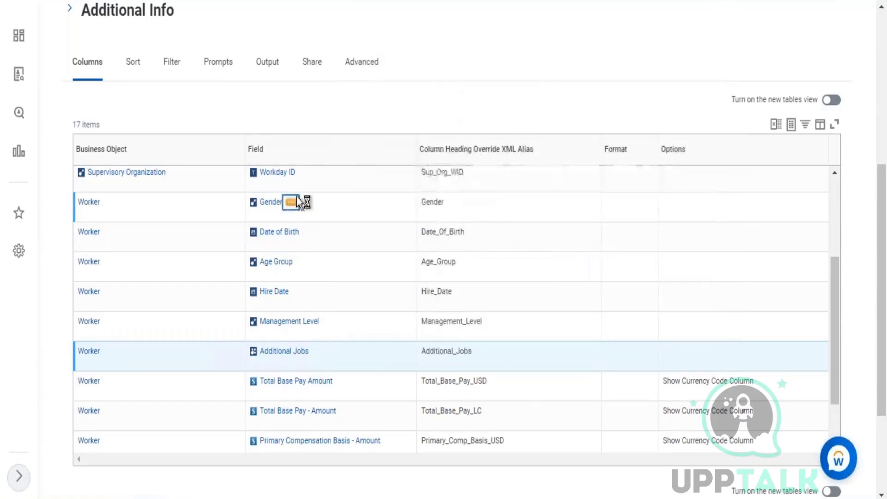
{"action": "left_click", "coordinate": [292, 202]}
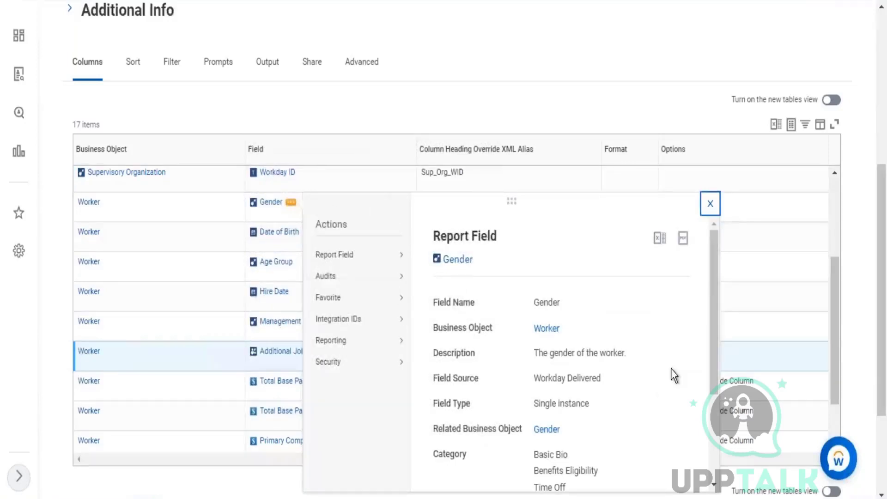
{"action": "left_click_drag", "start_coordinate": [605, 362], "coordinate": [560, 351]}
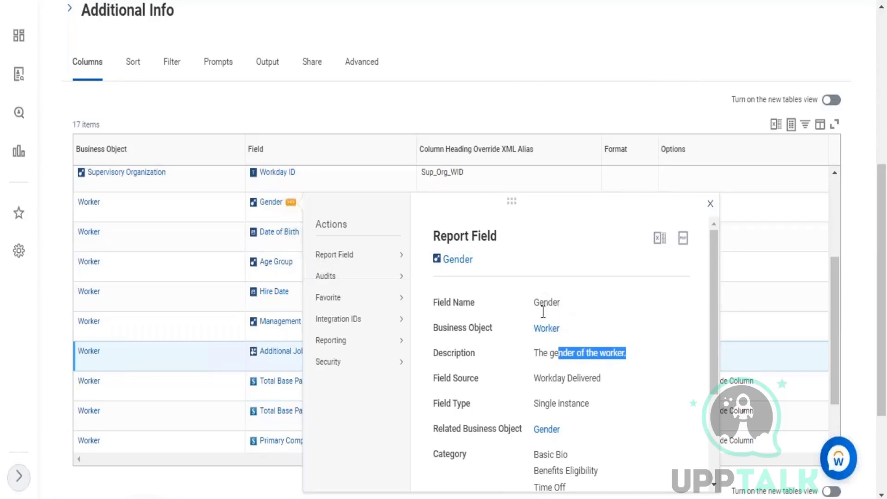
{"action": "left_click", "coordinate": [595, 406]}
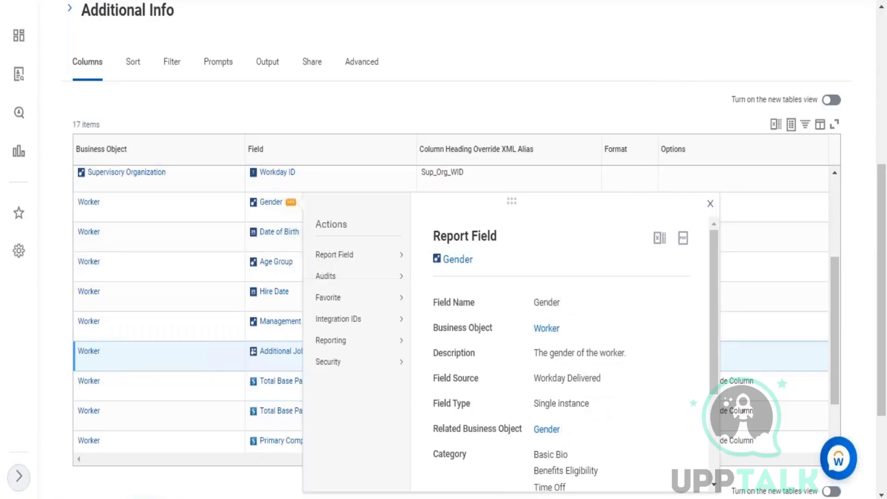
{"action": "left_click_drag", "start_coordinate": [591, 403], "coordinate": [536, 402]}
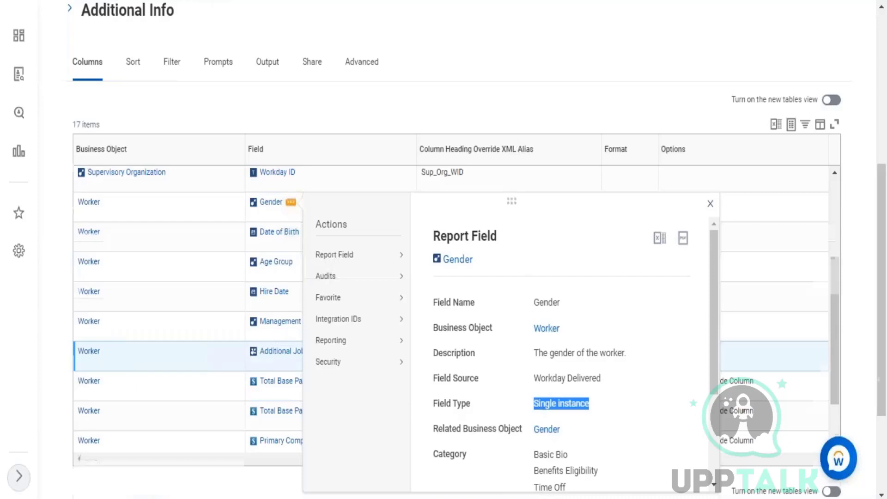
Note Worker as the primary business object and recheck Additional Jobs' Multi-instance type and description.
{"action": "scroll", "coordinate": [514, 140], "scroll_direction": "up", "scroll_amount": 6}
{"action": "double_click", "coordinate": [178, 273]}
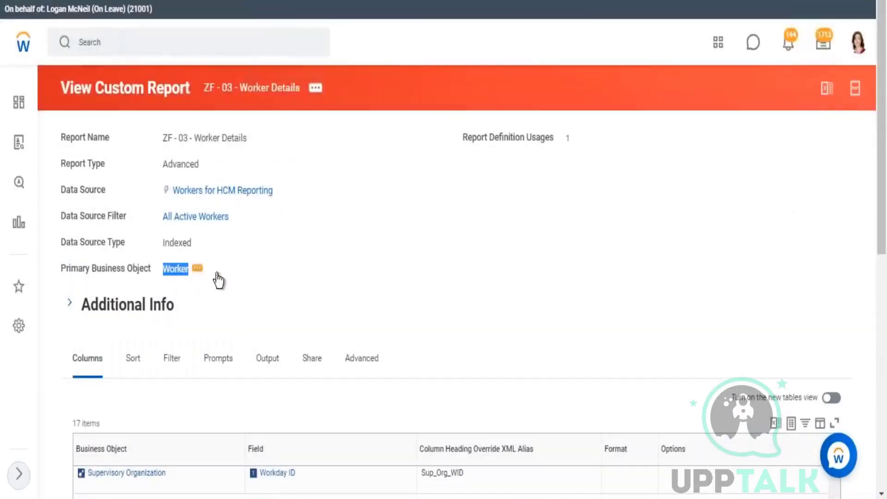
{"action": "scroll", "coordinate": [445, 250], "scroll_direction": "down", "scroll_amount": 5}
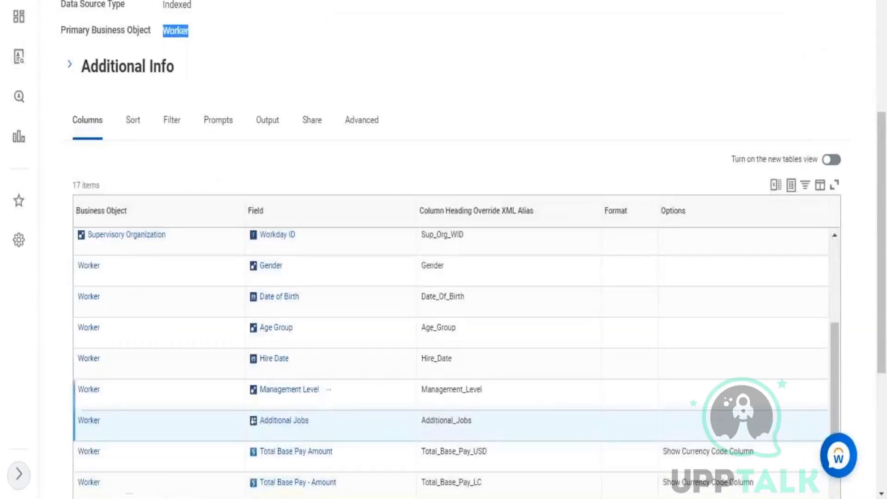
{"action": "mouse_move", "coordinate": [293, 270]}
{"action": "left_click_drag", "start_coordinate": [522, 92], "coordinate": [510, 116]}
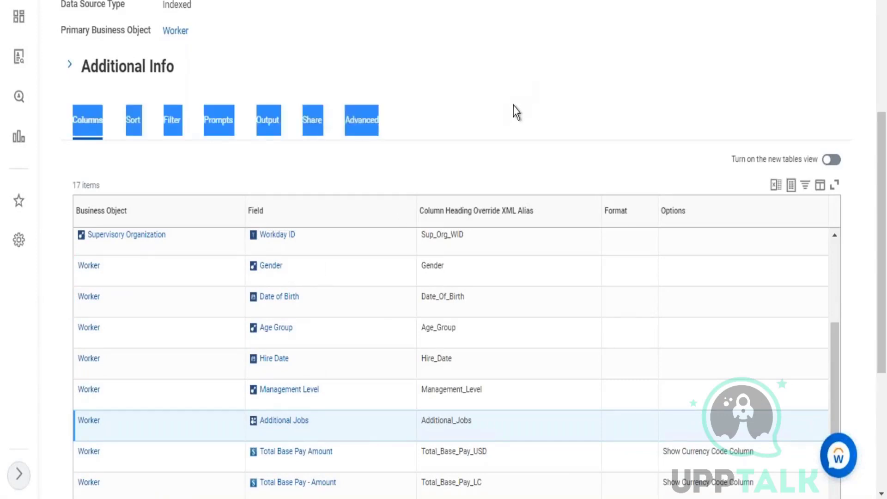
{"action": "scroll", "coordinate": [431, 345], "scroll_direction": "down", "scroll_amount": 2}
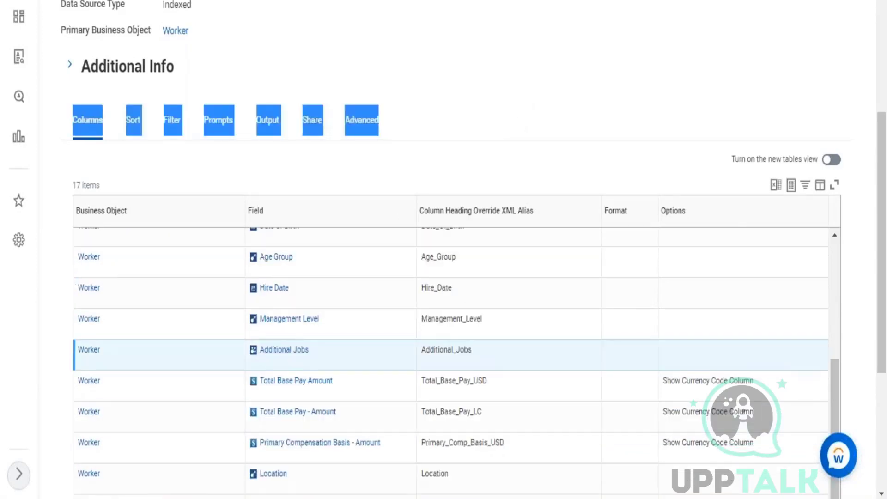
{"action": "scroll", "coordinate": [434, 347], "scroll_direction": "down", "scroll_amount": 3}
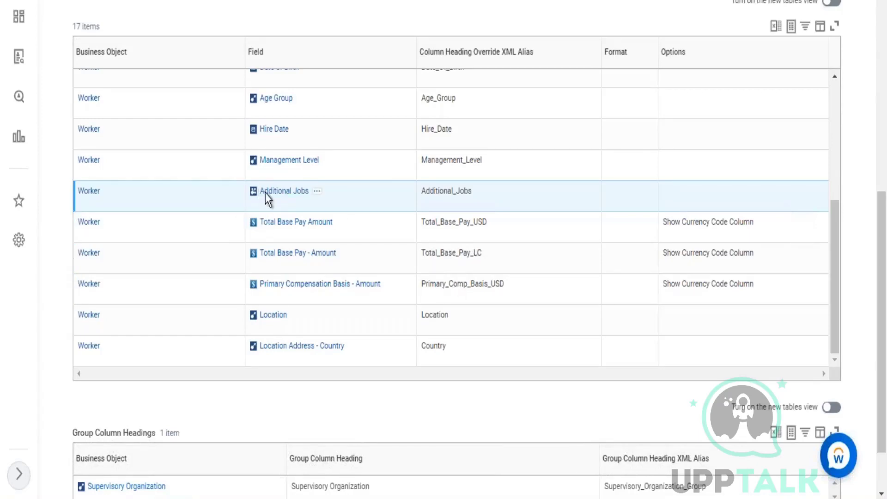
{"action": "left_click", "coordinate": [318, 192]}
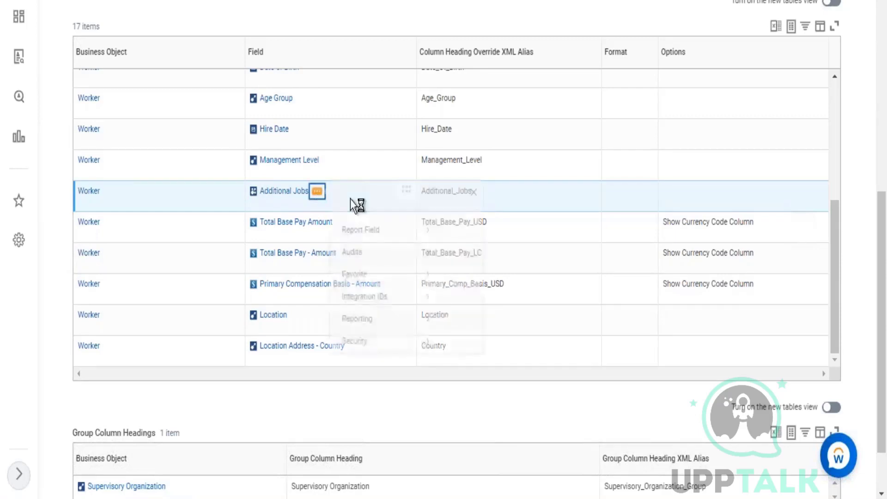
{"action": "left_click_drag", "start_coordinate": [612, 400], "coordinate": [564, 401]}
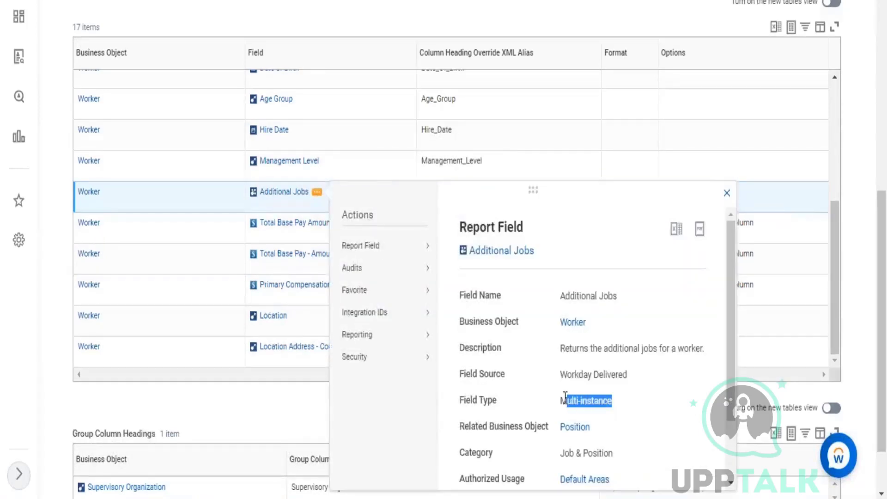
{"action": "left_click_drag", "start_coordinate": [607, 345], "coordinate": [661, 344]}
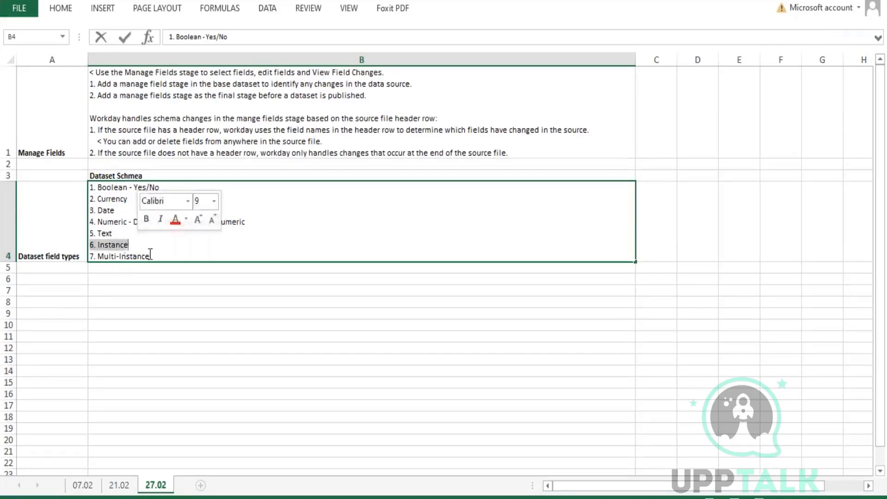
Highlight the Text through Multi-Instance field type lines in B4, then bring Workday's Data Catalog forward.
{"action": "left_click_drag", "start_coordinate": [149, 256], "coordinate": [101, 248]}
{"action": "left_click", "coordinate": [176, 248]}
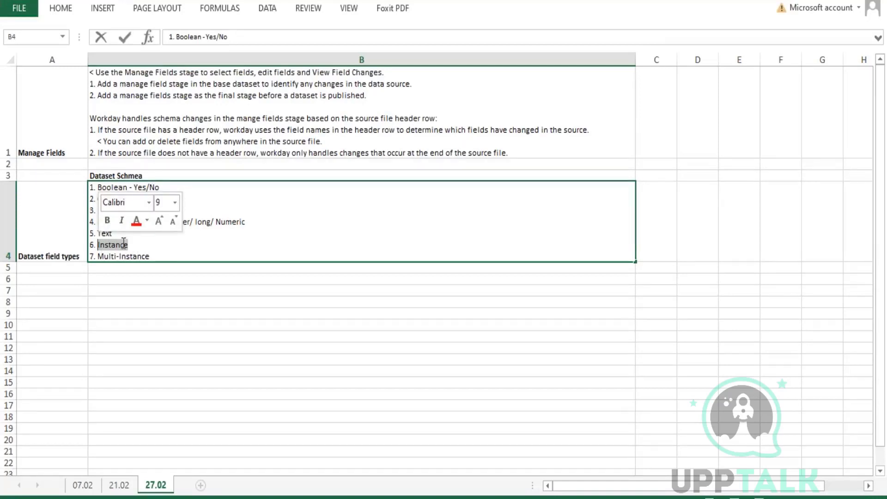
{"action": "left_click_drag", "start_coordinate": [164, 253], "coordinate": [106, 234]}
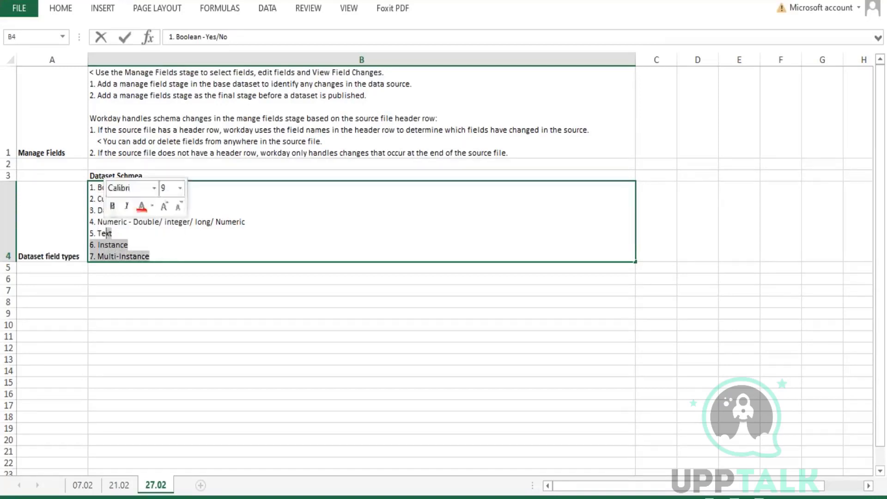
{"action": "left_click", "coordinate": [245, 494]}
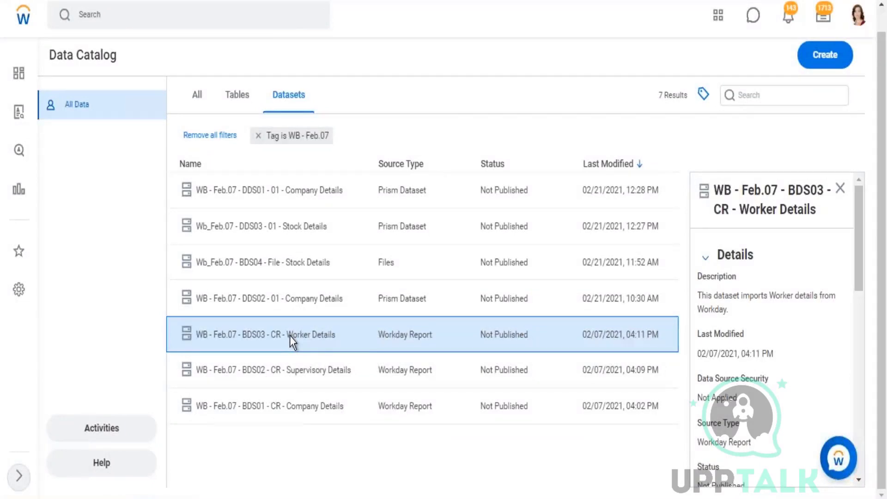
Open the WB - Feb.07 - BDS03 - CR - Worker Details dataset in a new tab.
{"action": "right_click", "coordinate": [290, 335]}
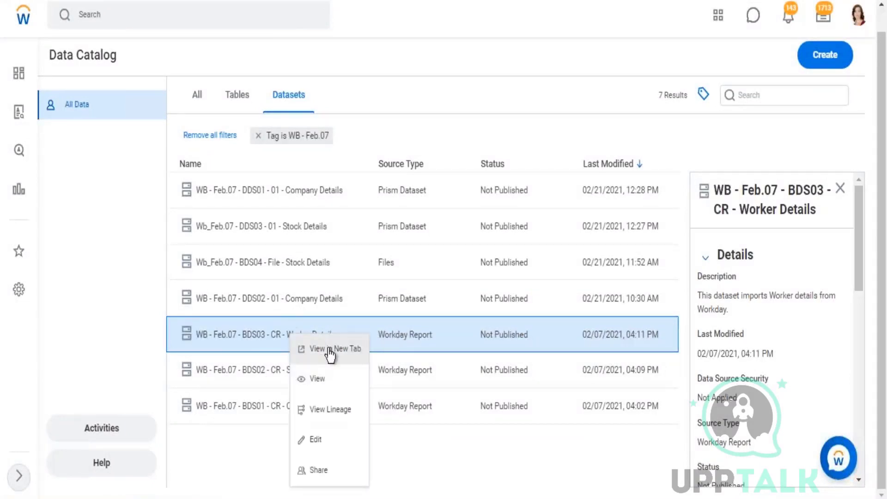
{"action": "left_click", "coordinate": [333, 347]}
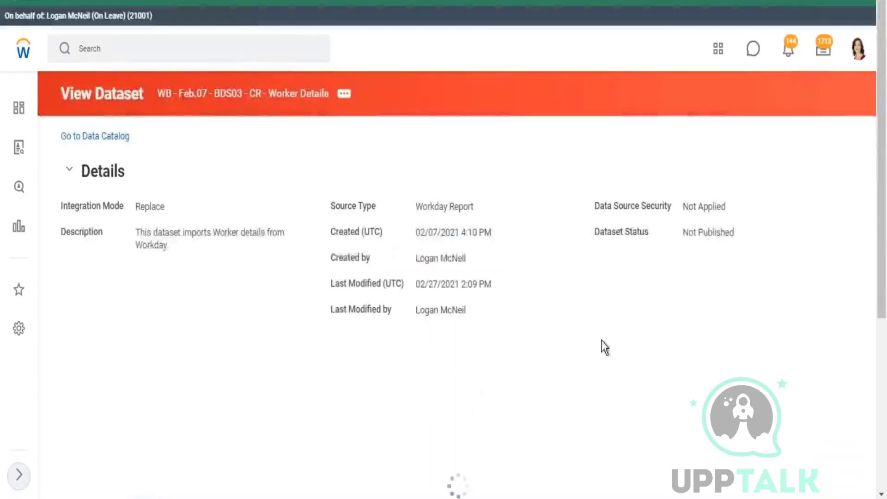
Check the field types: Worker_Name is Text, Sup_Org_Name Instance, Additional_Jobs Multi-Instance, then return to Excel.
{"action": "scroll", "coordinate": [598, 332], "scroll_direction": "down", "scroll_amount": 6}
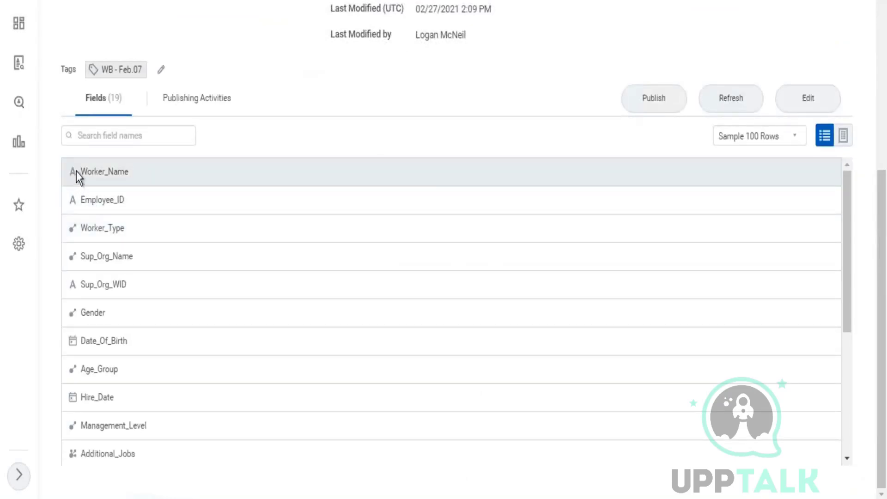
{"action": "left_click", "coordinate": [182, 180]}
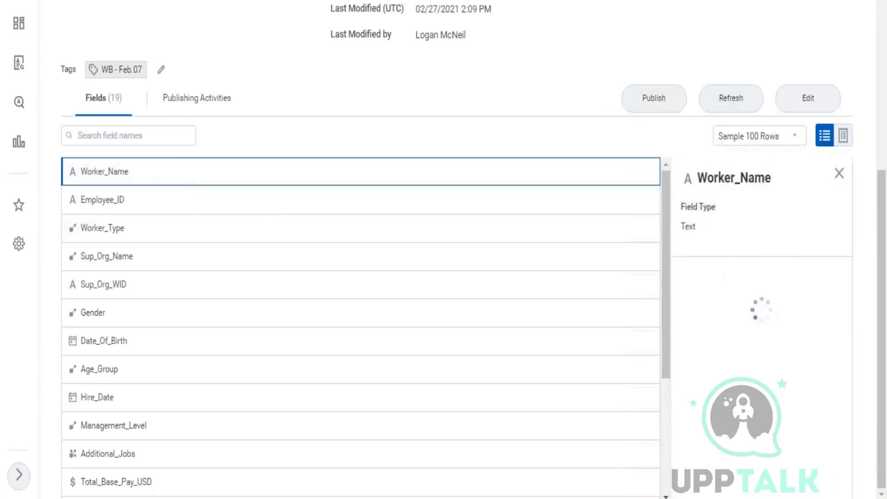
{"action": "left_click_drag", "start_coordinate": [699, 228], "coordinate": [678, 227]}
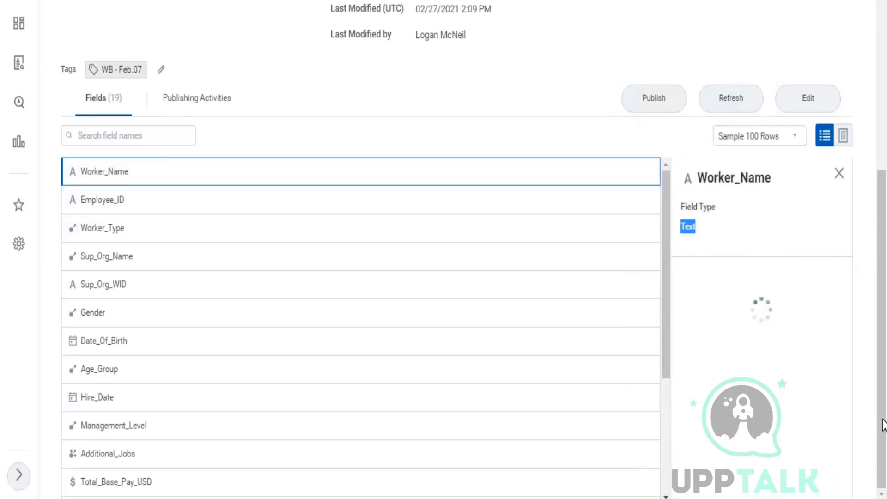
{"action": "left_click", "coordinate": [174, 256]}
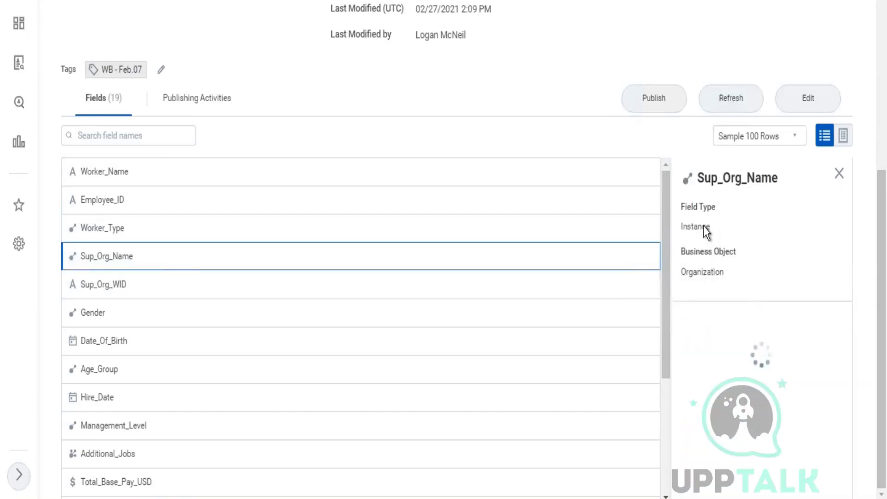
{"action": "left_click_drag", "start_coordinate": [710, 227], "coordinate": [679, 229]}
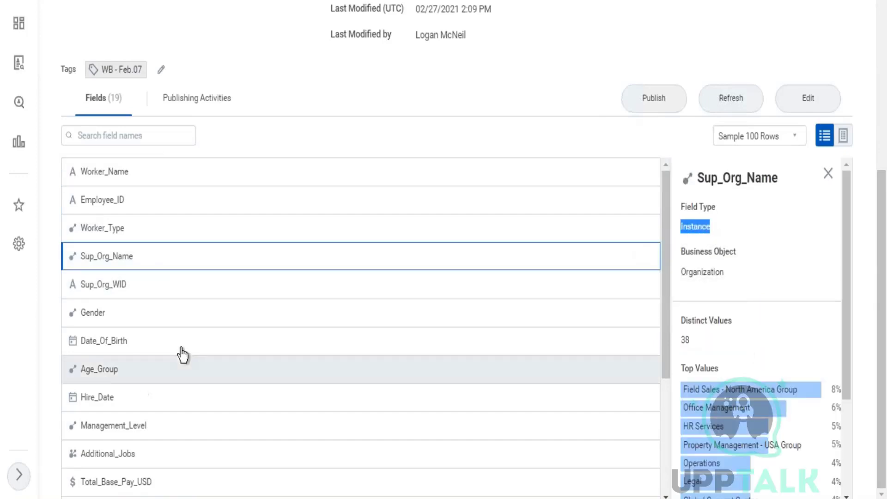
{"action": "scroll", "coordinate": [121, 392], "scroll_direction": "down", "scroll_amount": 3}
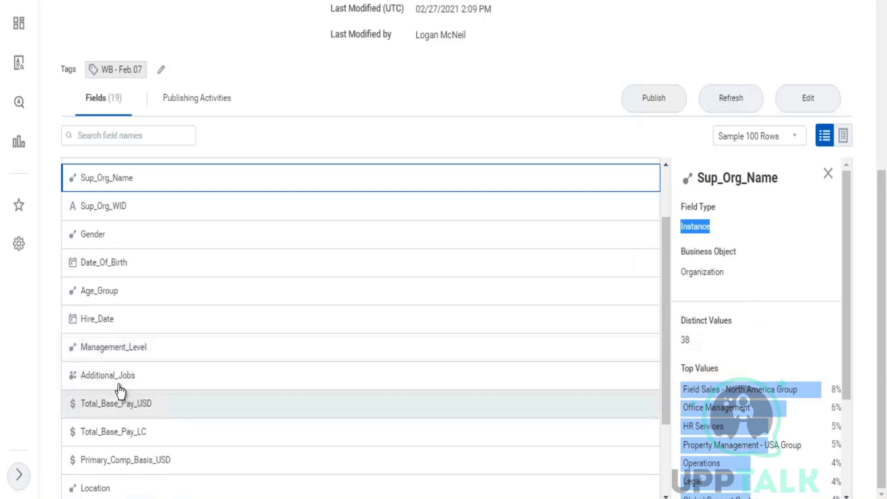
{"action": "left_click", "coordinate": [78, 376]}
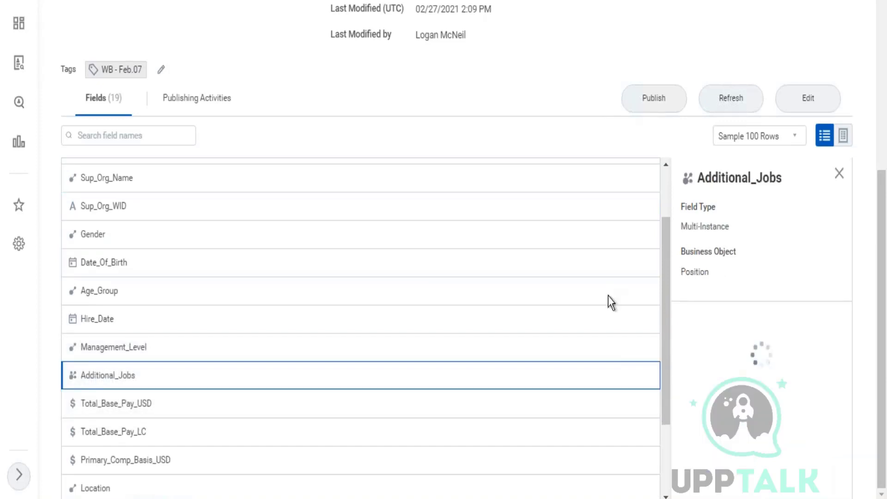
{"action": "left_click_drag", "start_coordinate": [729, 227], "coordinate": [687, 231]}
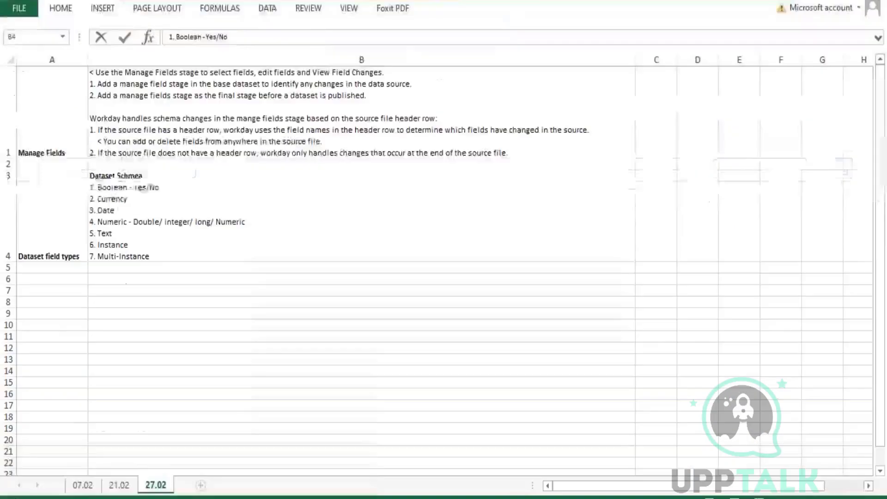
{"action": "double_click", "coordinate": [230, 248]}
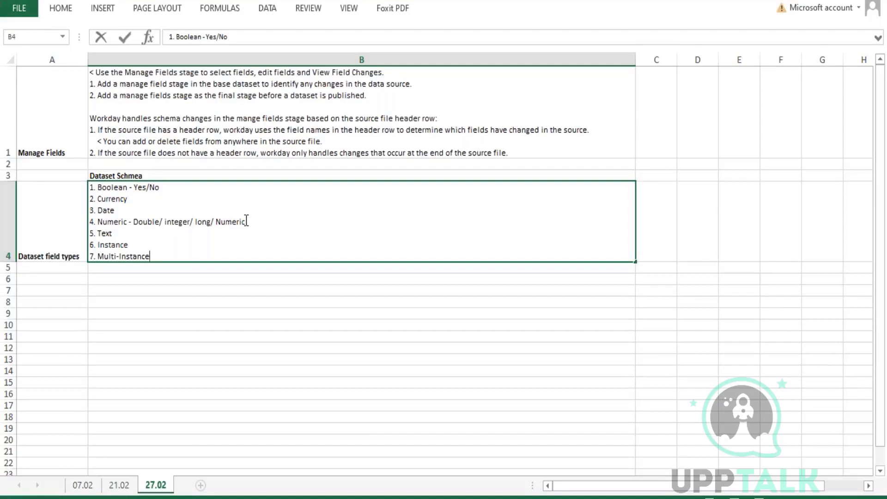
Enter the heading 'Mapping b/w Custom reports and Base DAtasets' in cell A6.
{"action": "left_click", "coordinate": [34, 288]}
{"action": "left_click", "coordinate": [60, 277]}
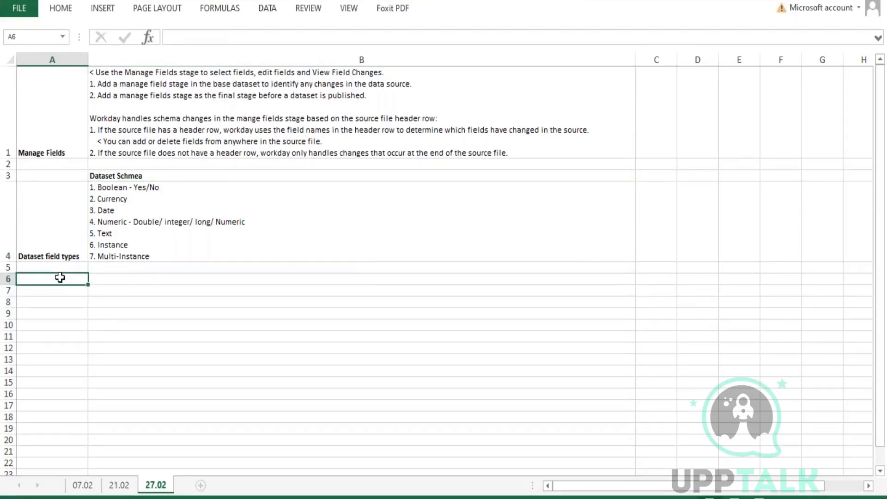
{"action": "type", "text": "Mapping b"}
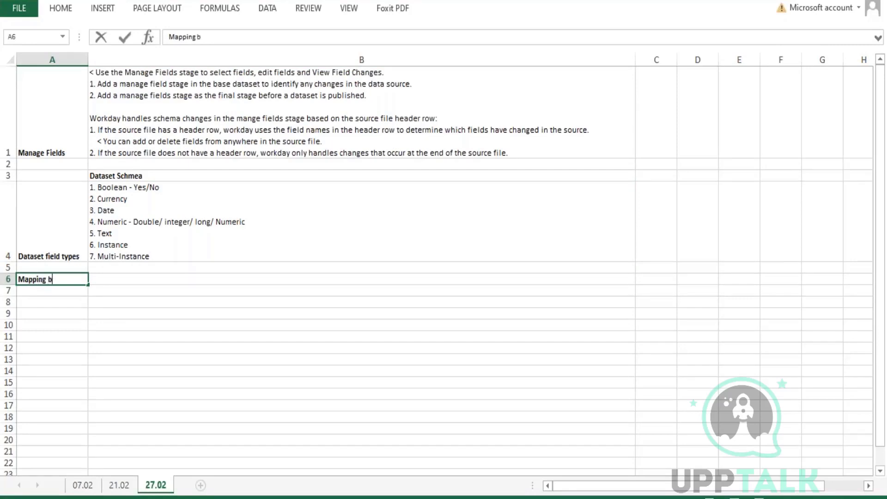
{"action": "type", "text": "/w Custom reports a"}
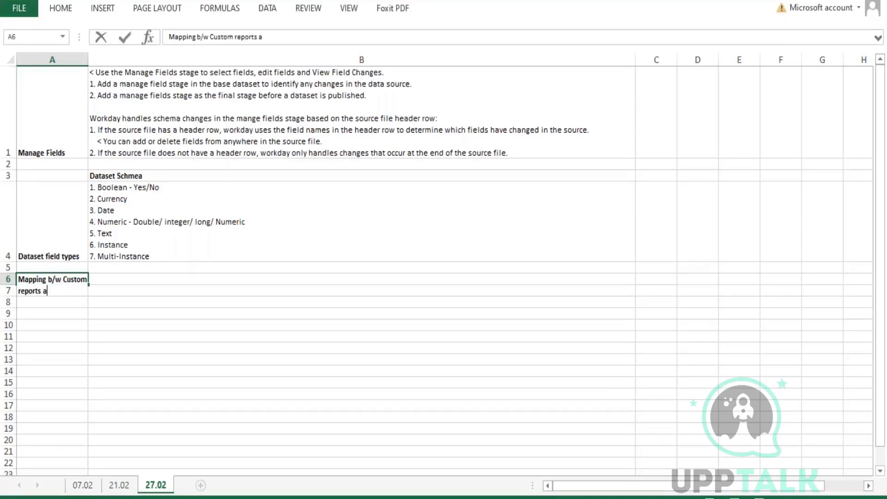
{"action": "type", "text": "nd Base DAtasets"}
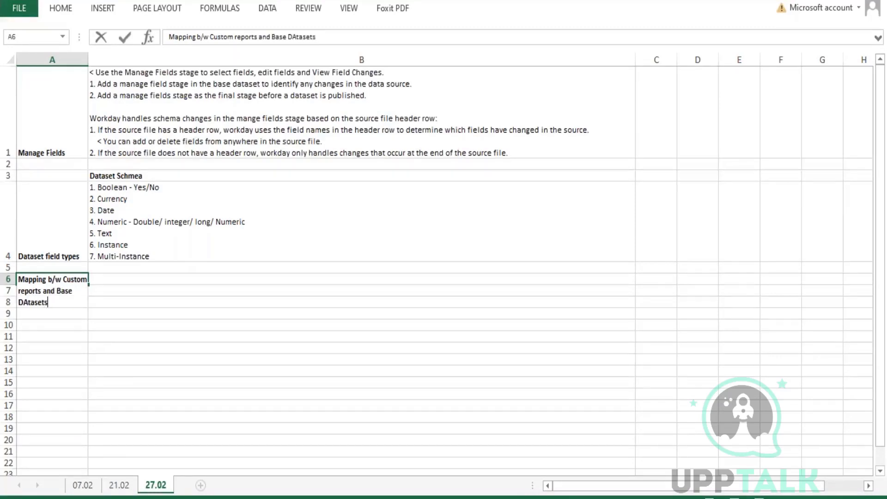
{"action": "key", "text": "Return"}
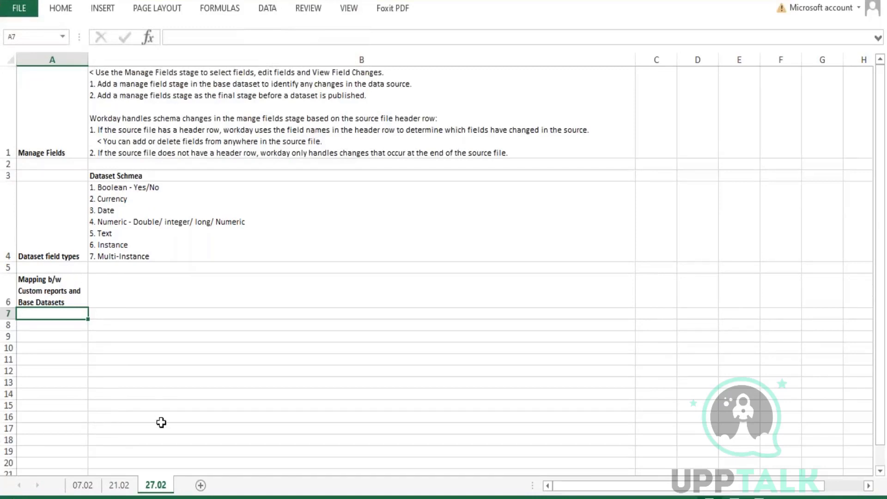
Type '1. Boolean > Boolean' in cell B6, correcting the Boolen misspelling.
{"action": "left_click", "coordinate": [168, 283]}
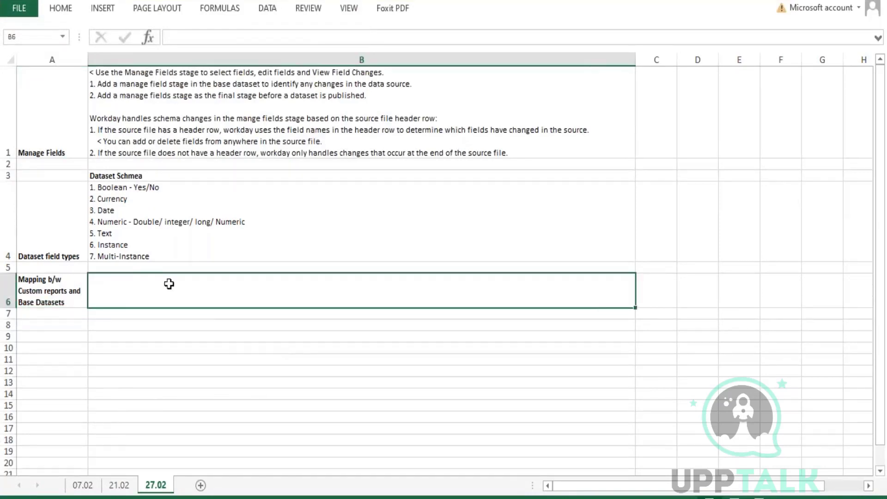
{"action": "type", "text": "1. Boolen"}
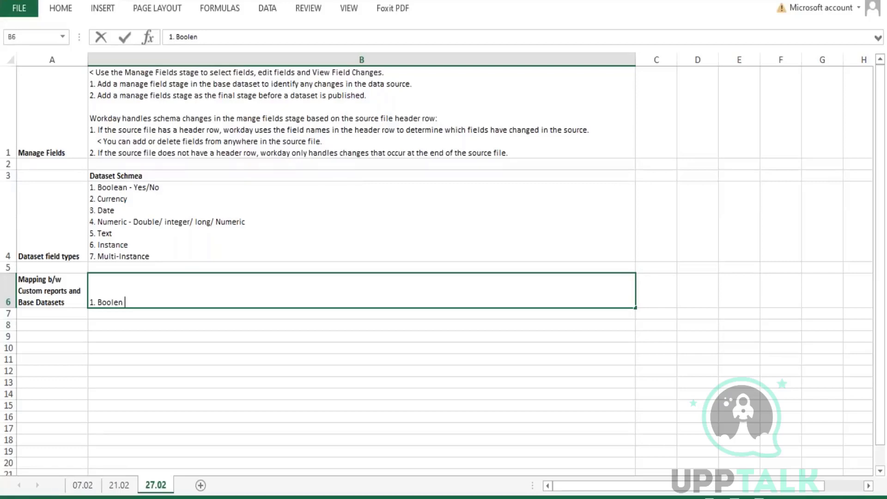
{"action": "type", "text": " > Boolens"}
{"action": "key", "text": "Return"}
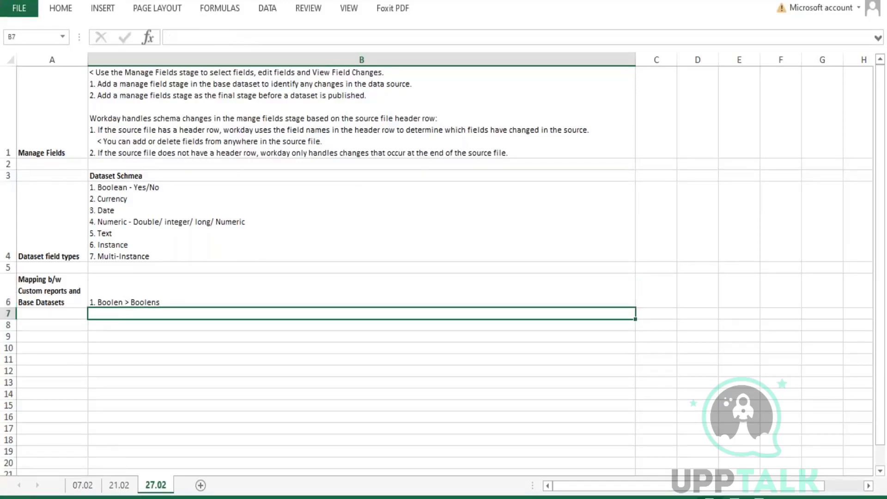
{"action": "double_click", "coordinate": [181, 302]}
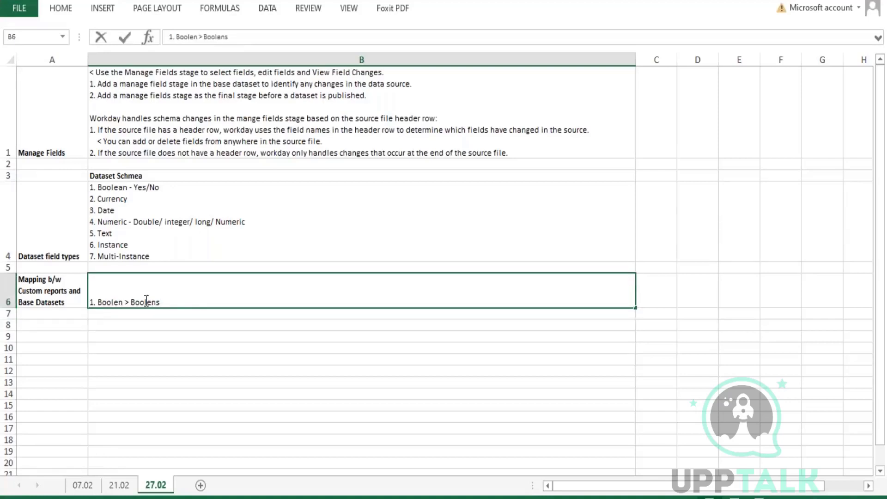
{"action": "left_click", "coordinate": [119, 302]}
{"action": "type", "text": "a"}
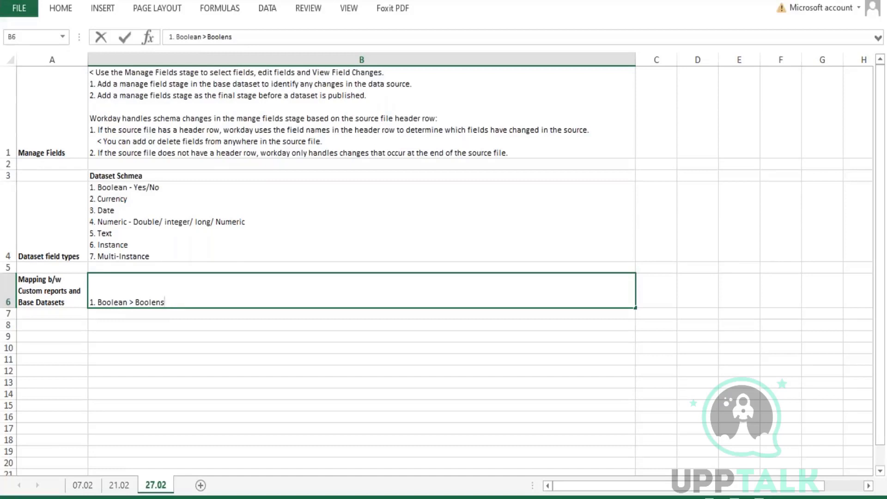
{"action": "key", "text": "BackSpace"}
{"action": "key", "text": "BackSpace"}
{"action": "type", "text": "an"}
Add the lines '2. Text > Text' and '3. Rich Text > Not Supported' to B6.
{"action": "key", "text": "alt+Return"}
{"action": "type", "text": "2"}
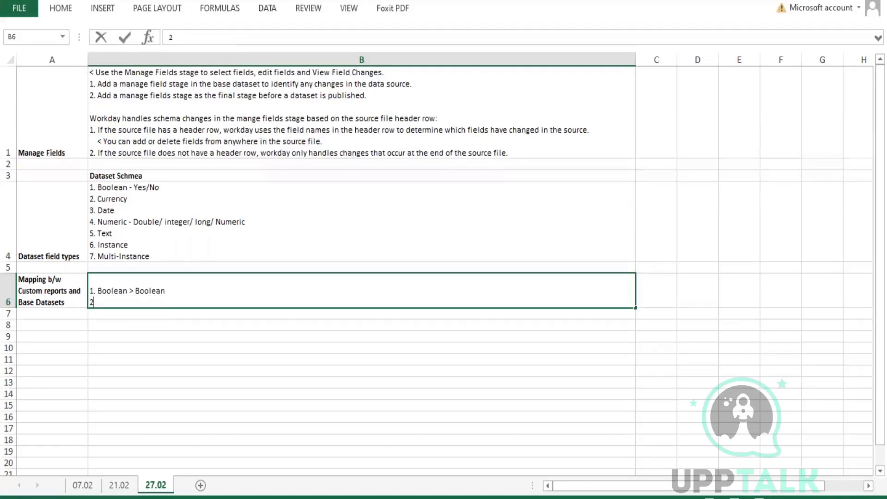
{"action": "type", "text": ". Text > Test"}
{"action": "key", "text": "BackSpace"}
{"action": "key", "text": "BackSpace"}
{"action": "type", "text": "xt"}
{"action": "key", "text": "alt+Return"}
{"action": "type", "text": "3."}
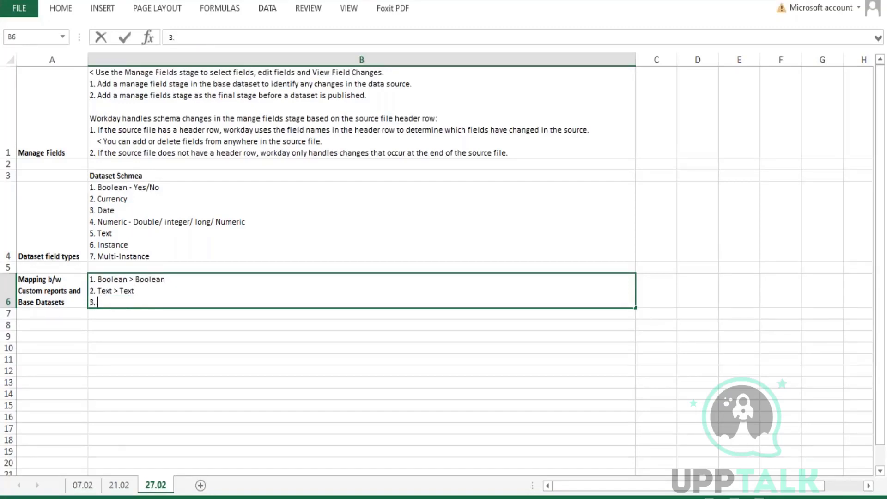
{"action": "type", "text": " Rich Text > Not Supported"}
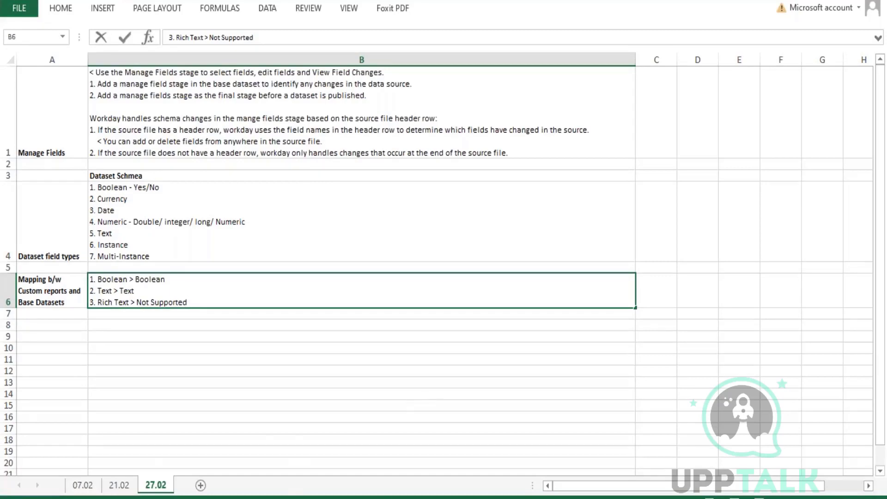
Highlight 'Not Supported' in B6's Rich Text mapping line.
{"action": "mouse_move", "coordinate": [216, 498]}
{"action": "double_click", "coordinate": [171, 302]}
{"action": "double_click", "coordinate": [116, 303]}
{"action": "left_click_drag", "start_coordinate": [137, 302], "coordinate": [198, 303]}
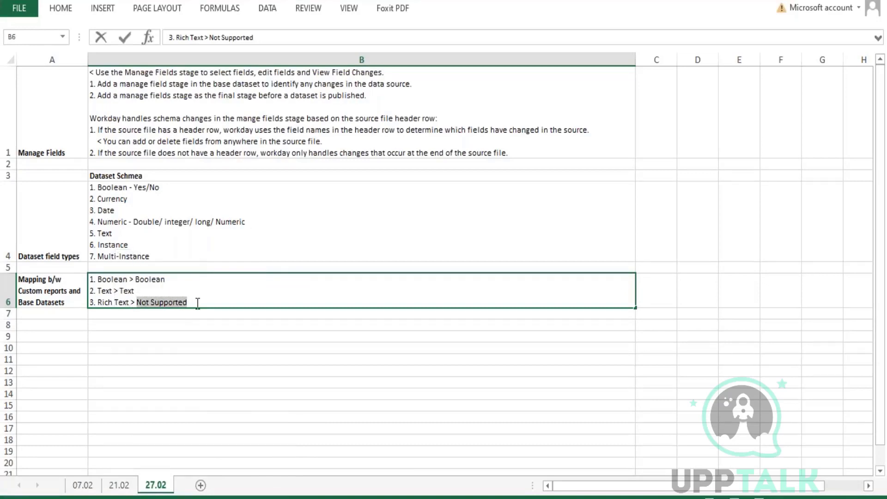
{"action": "left_click", "coordinate": [194, 306]}
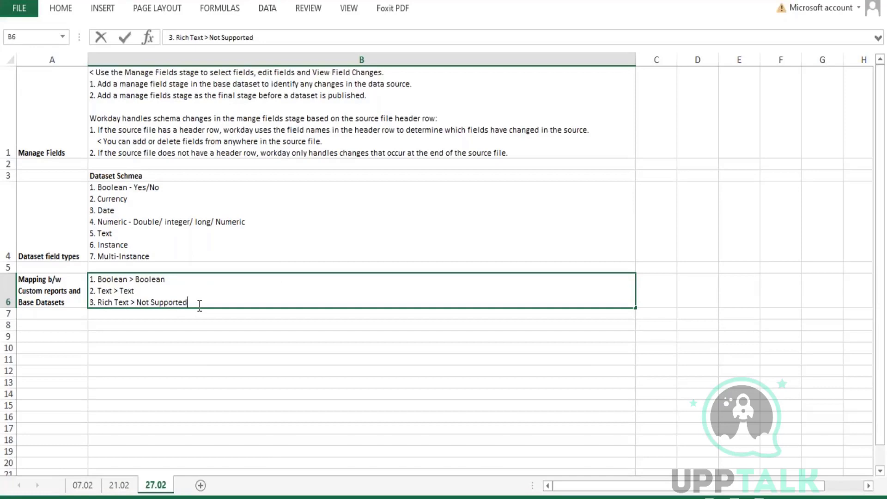
Add mapping lines '4. Data > DAte' and '5. DAtaTimeZone' marked Not supported to B6.
{"action": "key", "text": "alt+Return"}
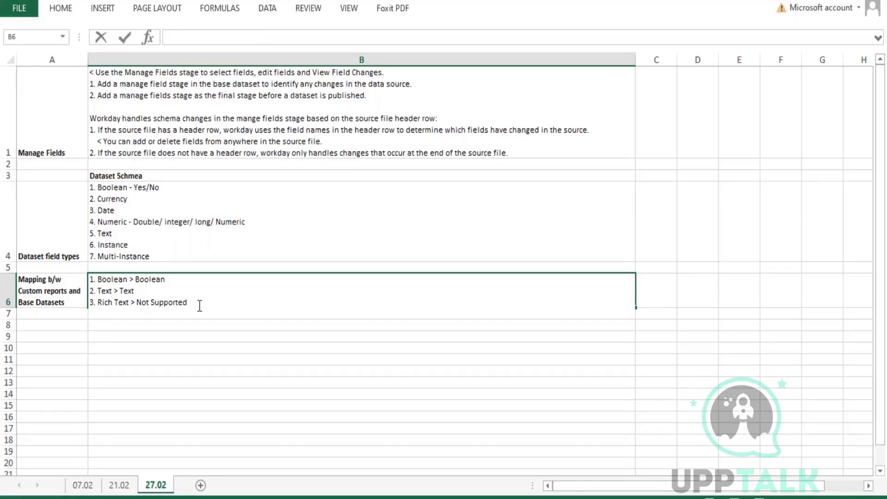
{"action": "type", "text": "4. Data > DAte"}
{"action": "key", "text": "alt+Return"}
{"action": "type", "text": "5"}
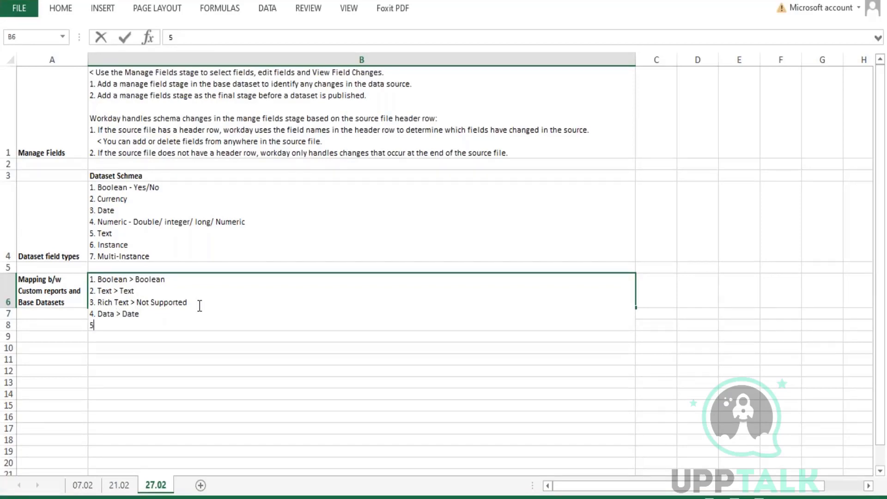
{"action": "type", "text": ". DAtaTimeZone >"}
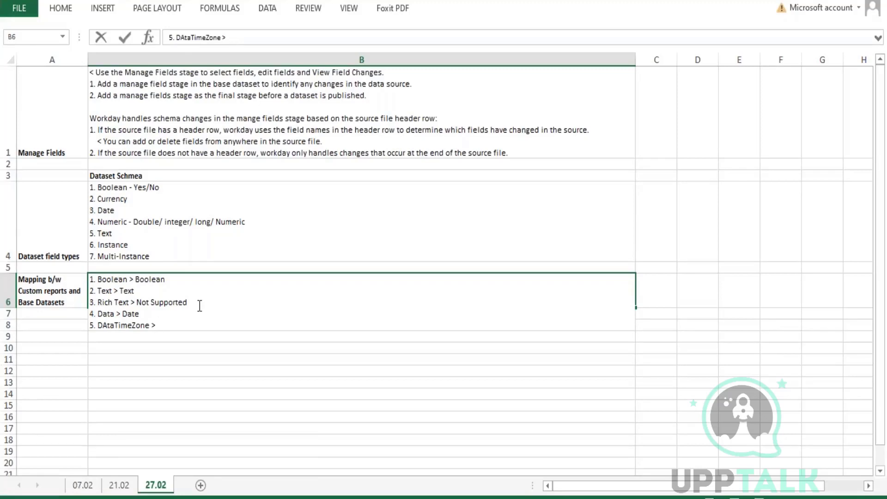
{"action": "type", "text": "Not supported"}
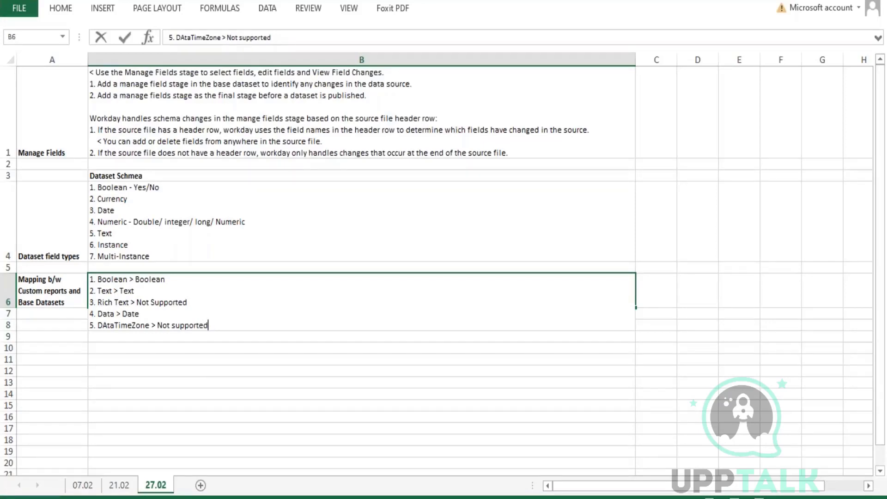
Delete the Text, Boolean and Data mapping lines from B6, keeping only the unsupported types.
{"action": "left_click_drag", "start_coordinate": [136, 291], "coordinate": [90, 291]}
{"action": "key", "text": "Delete"}
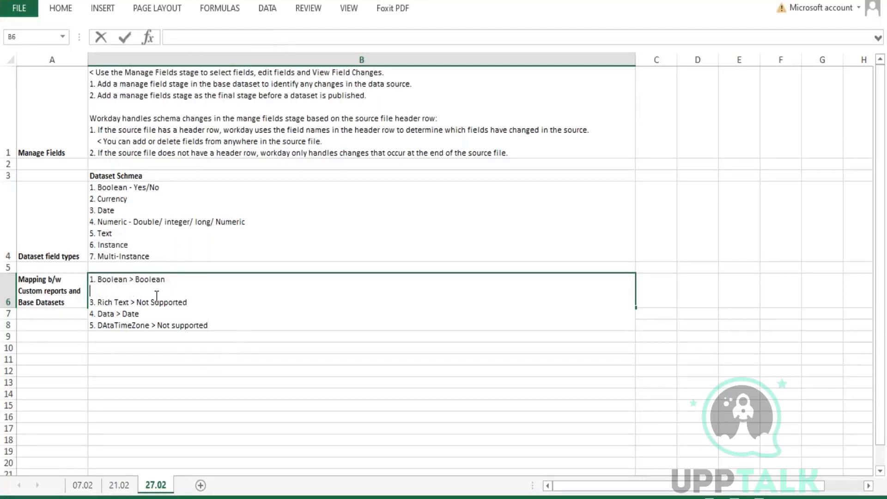
{"action": "left_click_drag", "start_coordinate": [187, 280], "coordinate": [78, 278]}
{"action": "key", "text": "Delete"}
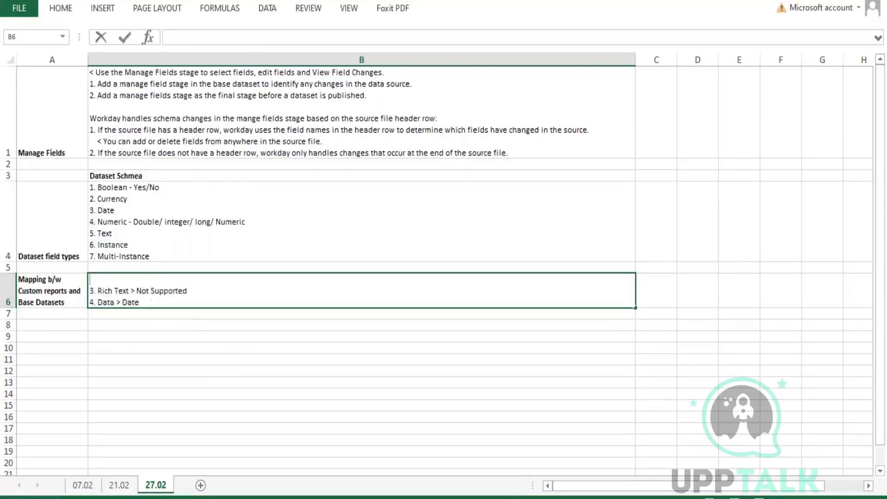
{"action": "key", "text": "Delete"}
{"action": "left_click_drag", "start_coordinate": [140, 291], "coordinate": [75, 296]}
{"action": "key", "text": "Delete"}
{"action": "key", "text": "Delete"}
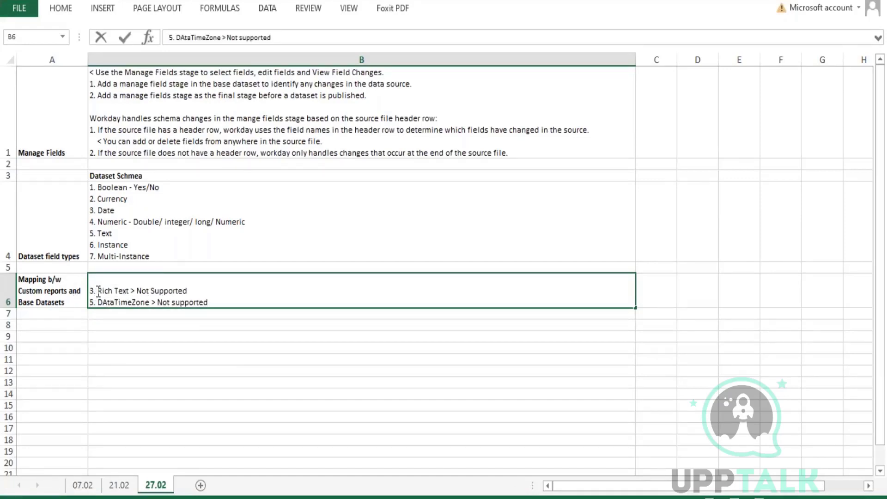
{"action": "left_click", "coordinate": [319, 326]}
Correct 'DAtaTimeZone' to 'DateTimeZone' in the B6 mapping notes.
{"action": "double_click", "coordinate": [108, 302]}
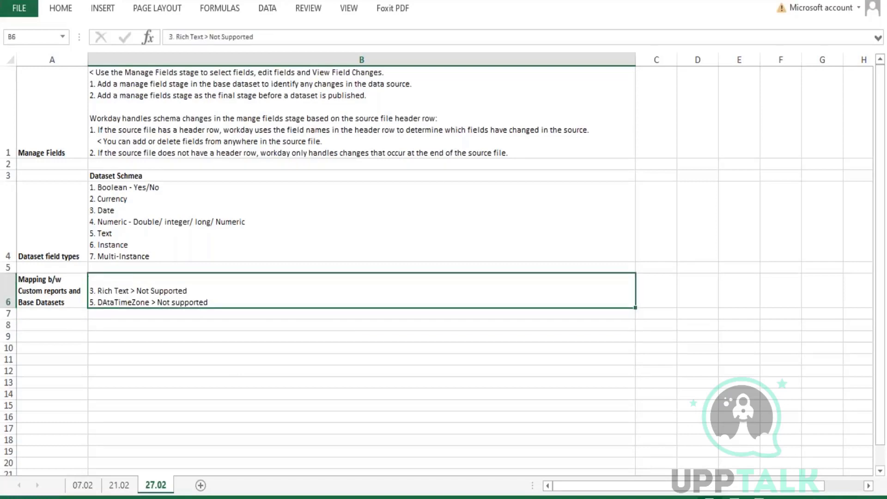
{"action": "key", "text": "BackSpace"}
{"action": "type", "text": "a"}
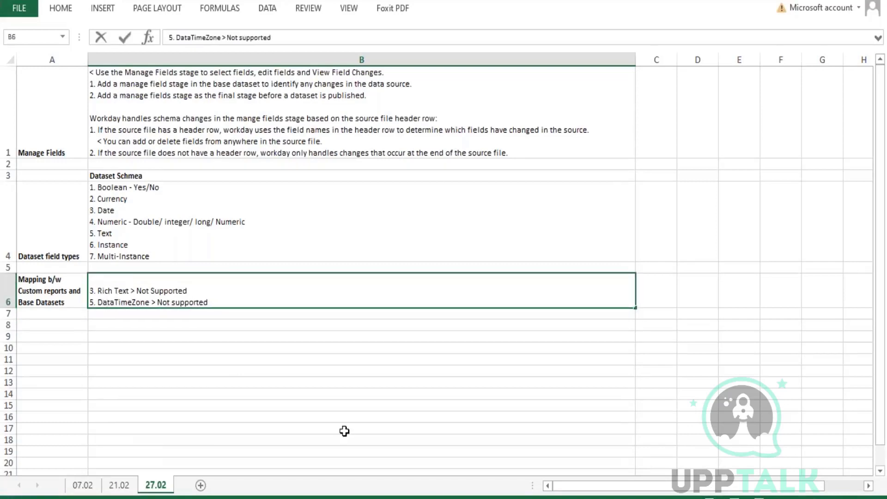
{"action": "key", "text": "BackSpace"}
{"action": "type", "text": "e"}
{"action": "key", "text": "Return"}
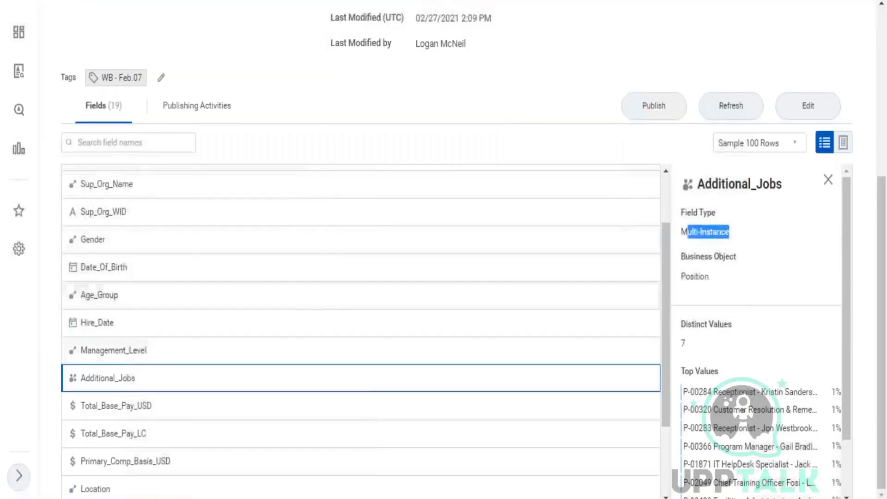
Review the Show Currency column checkbox note in B19 of sheet 07.02, then return to sheet 27.02.
{"action": "left_click", "coordinate": [812, 1]}
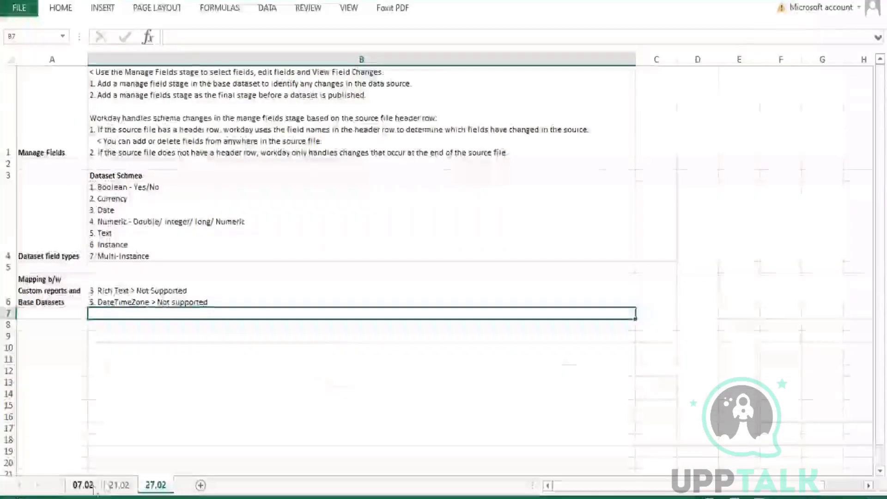
{"action": "left_click", "coordinate": [118, 485]}
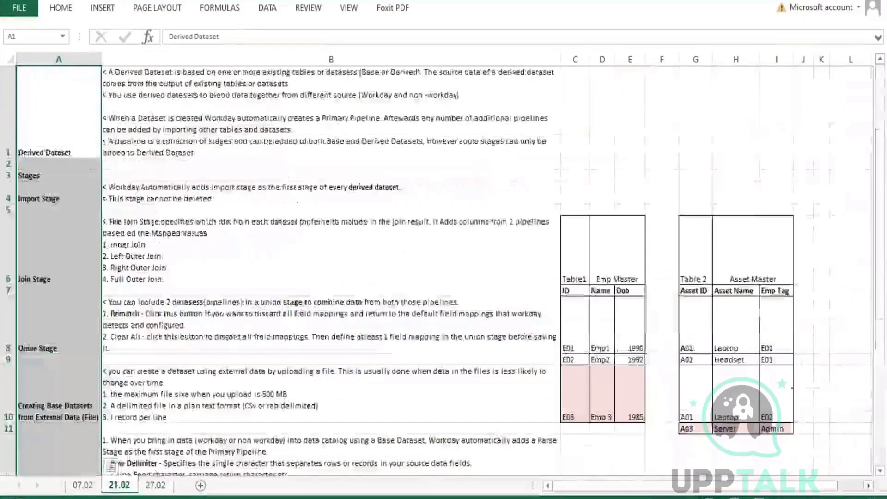
{"action": "left_click", "coordinate": [84, 486]}
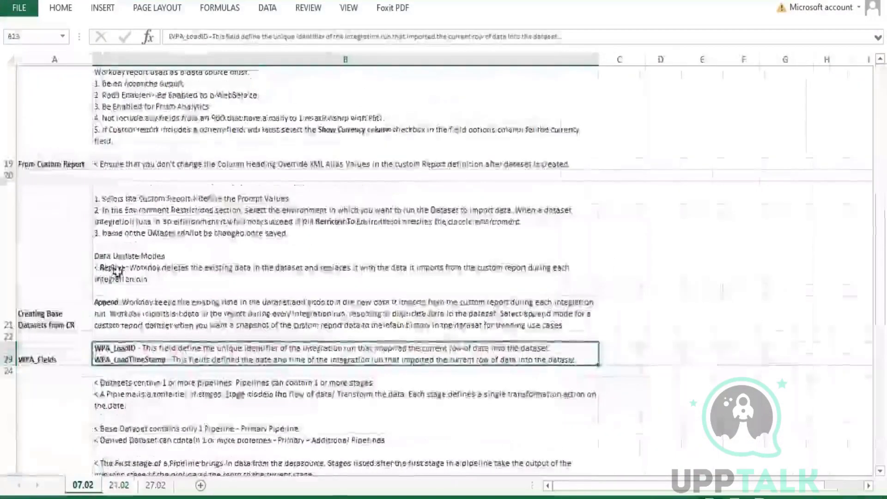
{"action": "scroll", "coordinate": [74, 213], "scroll_direction": "up", "scroll_amount": 1}
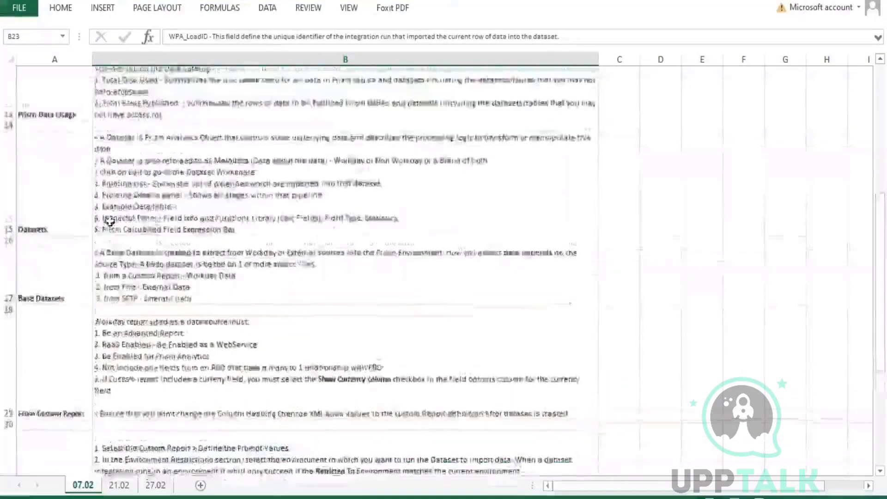
{"action": "left_click", "coordinate": [54, 390]}
{"action": "double_click", "coordinate": [300, 386]}
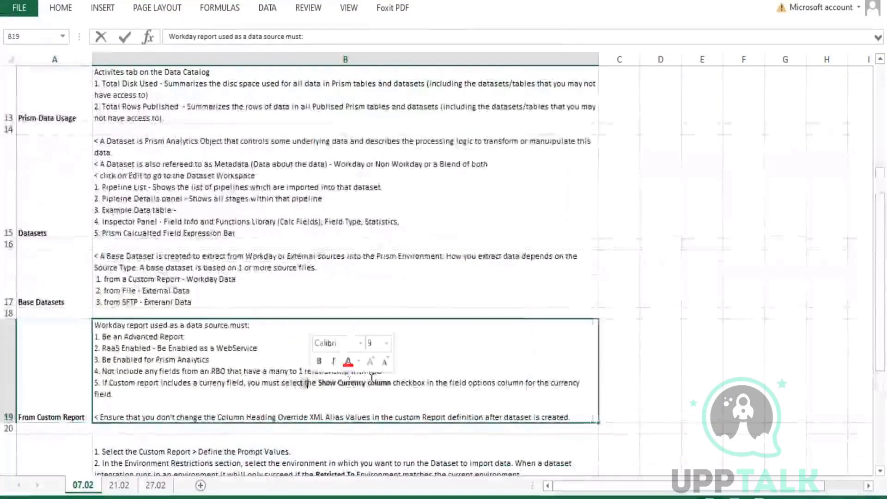
{"action": "left_click_drag", "start_coordinate": [318, 384], "coordinate": [425, 386]}
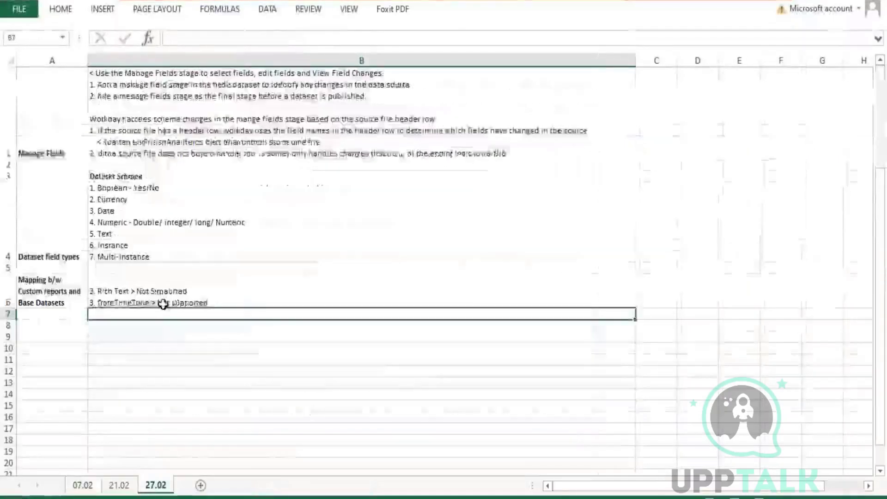
{"action": "left_click", "coordinate": [130, 337]}
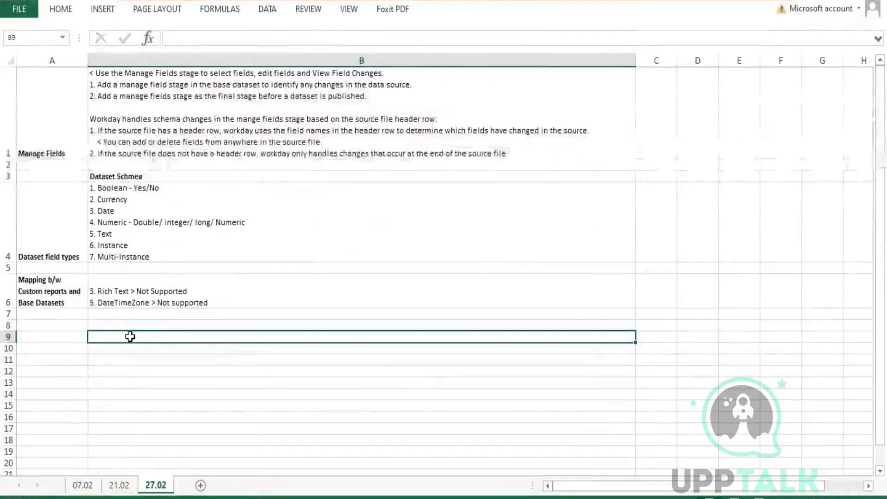
Enter currency examples 3000.00 USD, USD 3000.00 and $ 3000.oo USD on separate lines in B9.
{"action": "type", "text": "3000.00"}
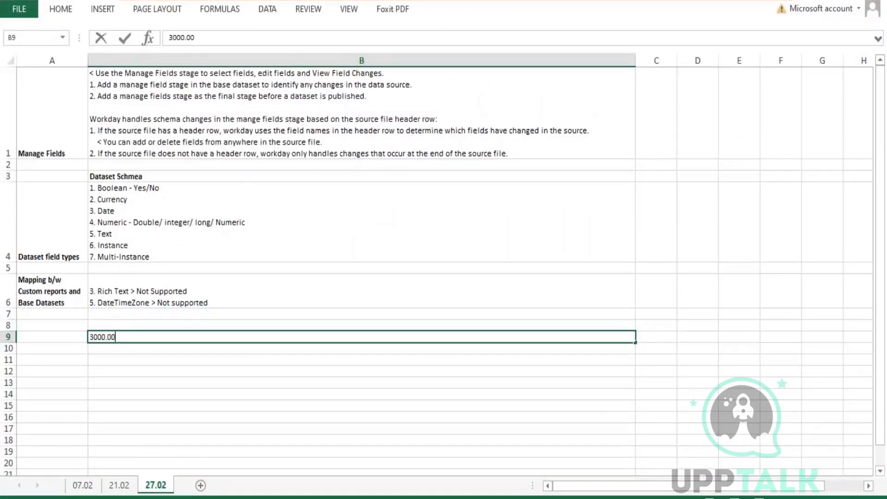
{"action": "type", "text": " USD"}
{"action": "key", "text": "alt+Return"}
{"action": "type", "text": "USD"}
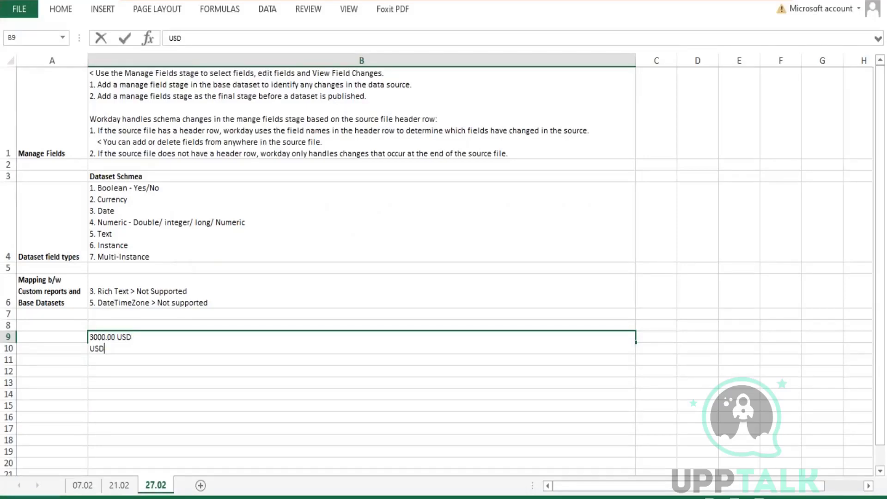
{"action": "type", "text": " 3000.00"}
{"action": "key", "text": "alt+Return"}
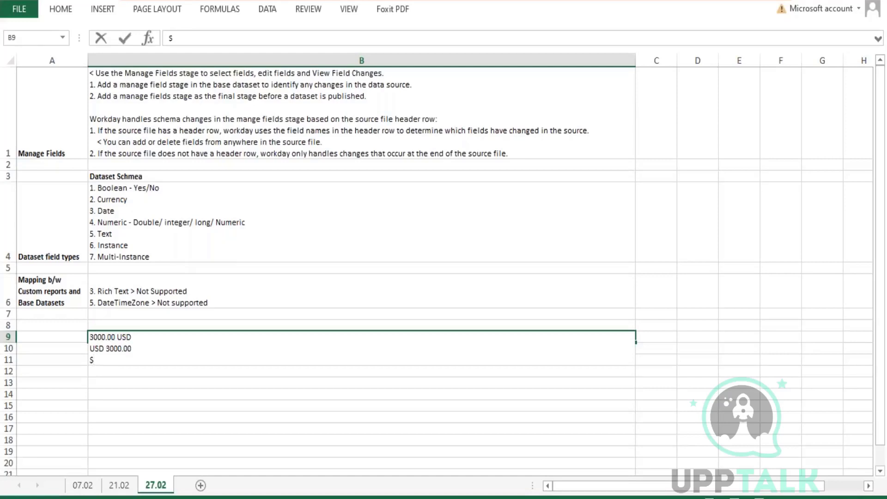
{"action": "type", "text": "$ 30"}
{"action": "type", "text": "00/00"}
{"action": "key", "text": "BackSpace"}
{"action": "key", "text": "BackSpace"}
{"action": "key", "text": "BackSpace"}
{"action": "type", "text": ".oo USD"}
{"action": "key", "text": "Return"}
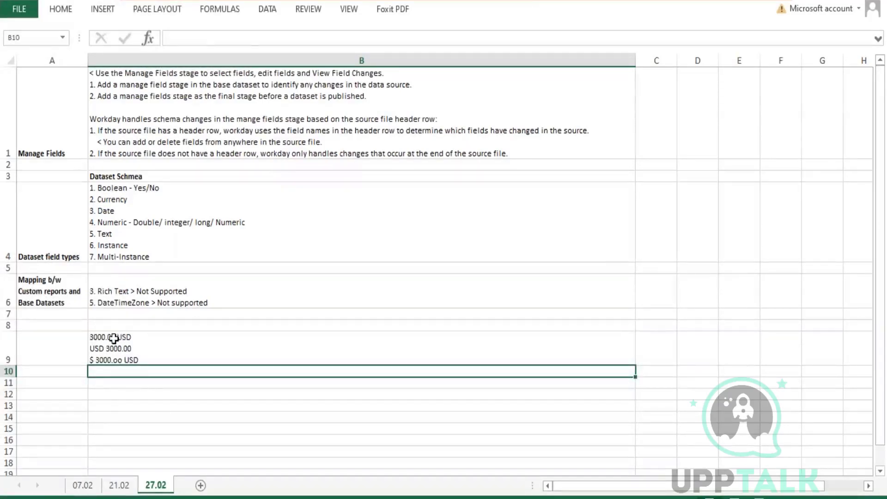
Fix the third currency example to read $ 3000.00 USD.
{"action": "left_click", "coordinate": [121, 351]}
{"action": "double_click", "coordinate": [123, 364]}
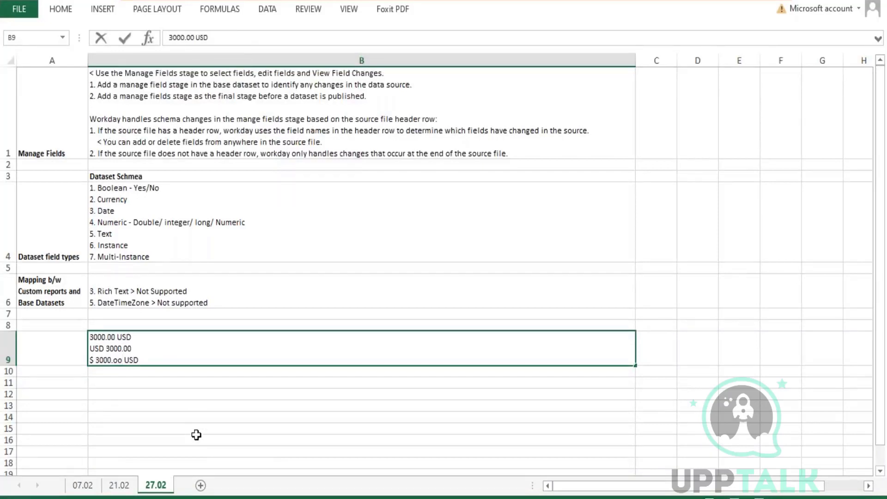
{"action": "key", "text": "BackSpace"}
{"action": "key", "text": "BackSpace"}
{"action": "type", "text": "00"}
{"action": "key", "text": "Return"}
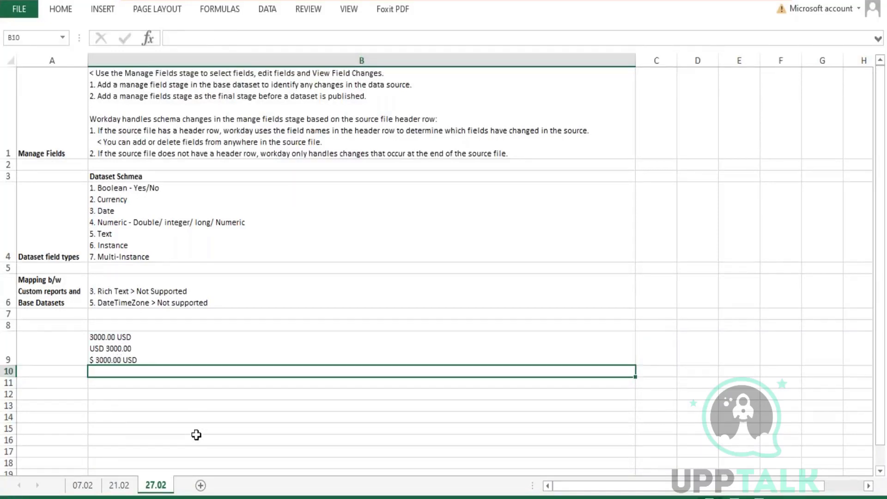
Add a fourth currency example, (3000) USD, to B9.
{"action": "double_click", "coordinate": [130, 337]}
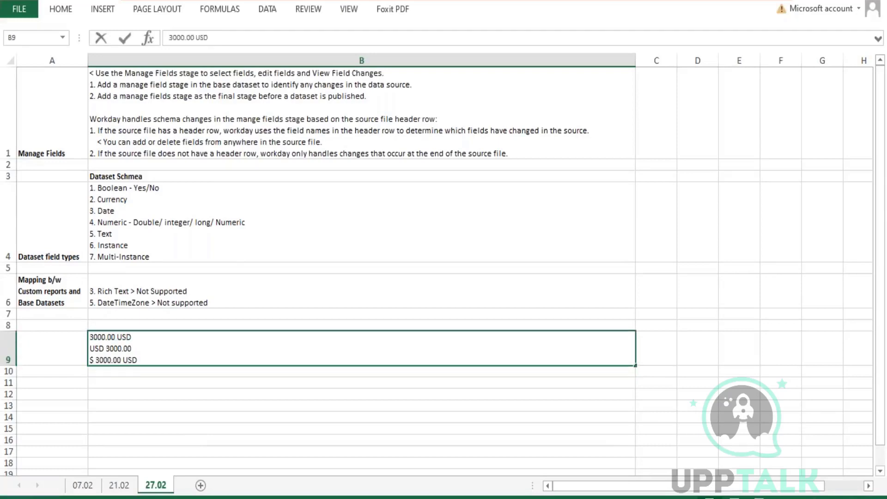
{"action": "left_click_drag", "start_coordinate": [132, 337], "coordinate": [123, 360]}
{"action": "left_click", "coordinate": [151, 360]}
{"action": "key", "text": "alt+Return"}
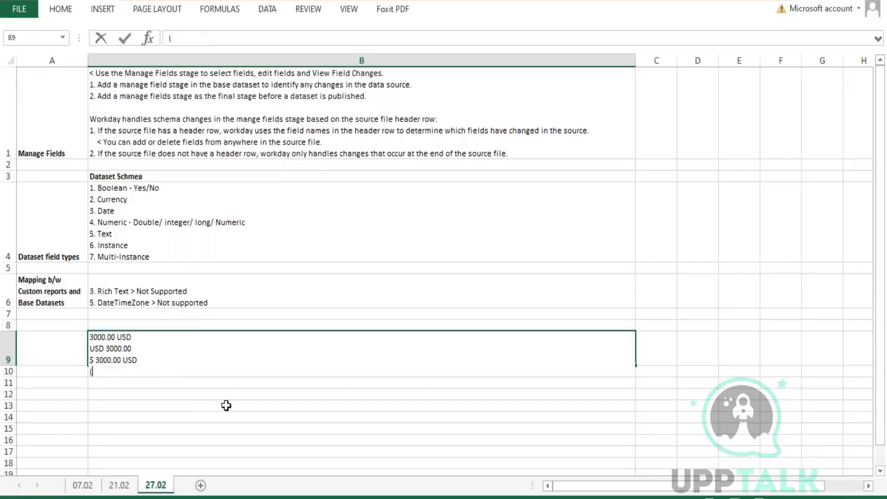
{"action": "type", "text": "(3000) U"}
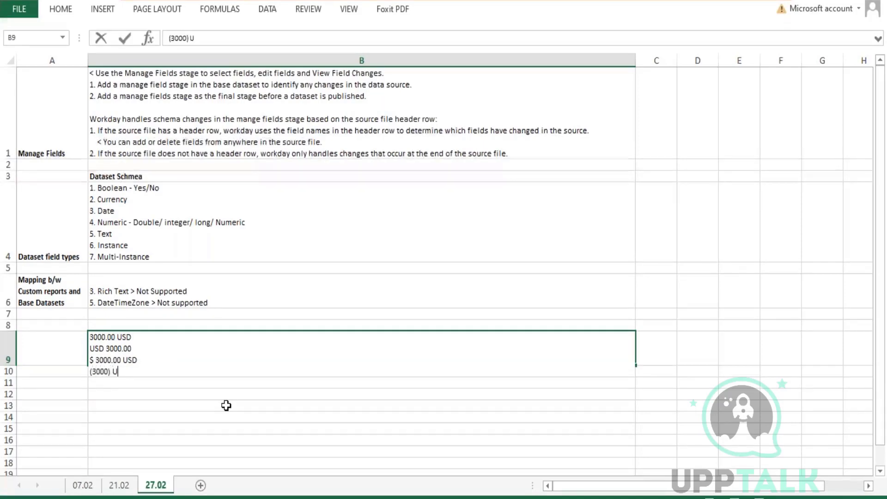
{"action": "type", "text": "SD"}
{"action": "key", "text": "Return"}
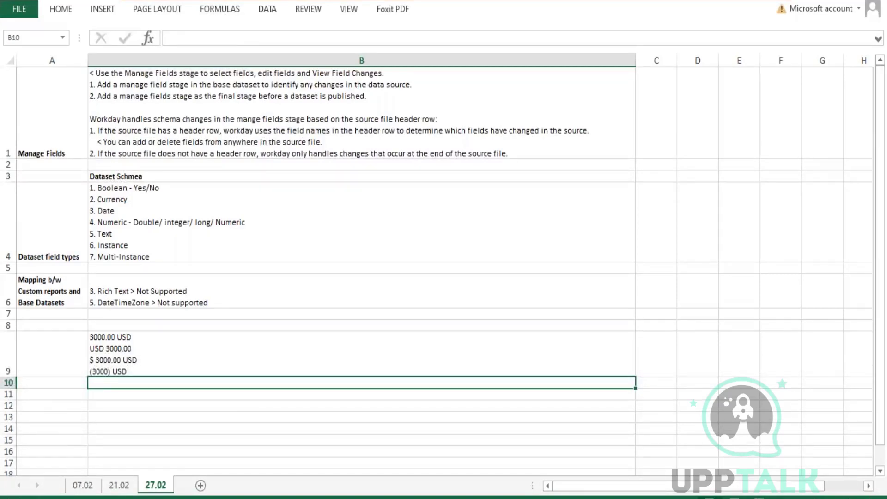
Highlight USD in the first currency example and reselect cell B9.
{"action": "double_click", "coordinate": [134, 336]}
{"action": "left_click_drag", "start_coordinate": [133, 337], "coordinate": [115, 337]}
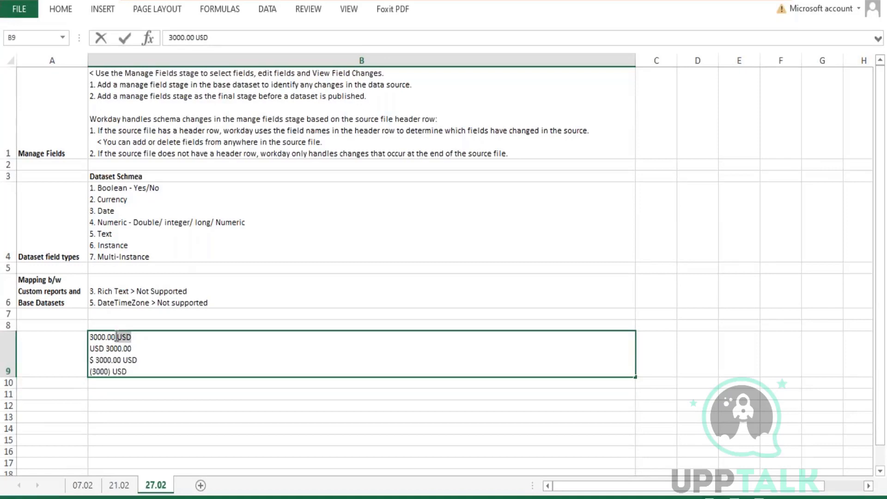
{"action": "left_click", "coordinate": [185, 393]}
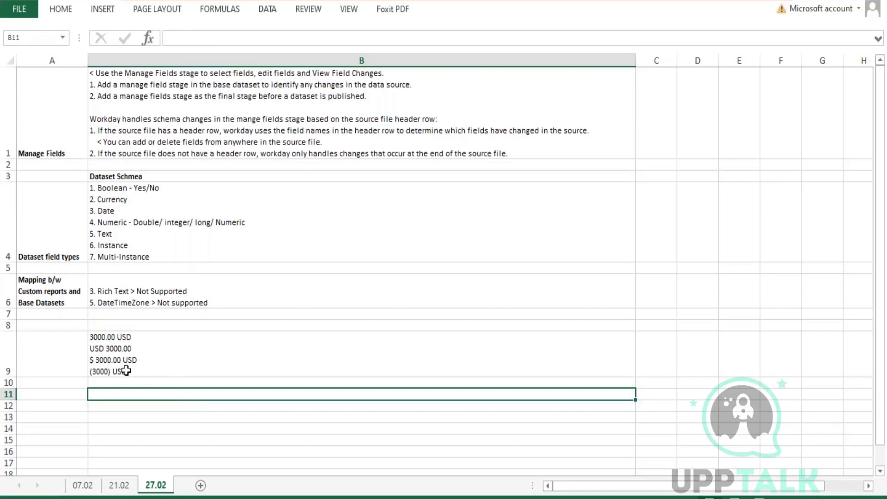
{"action": "left_click", "coordinate": [141, 341]}
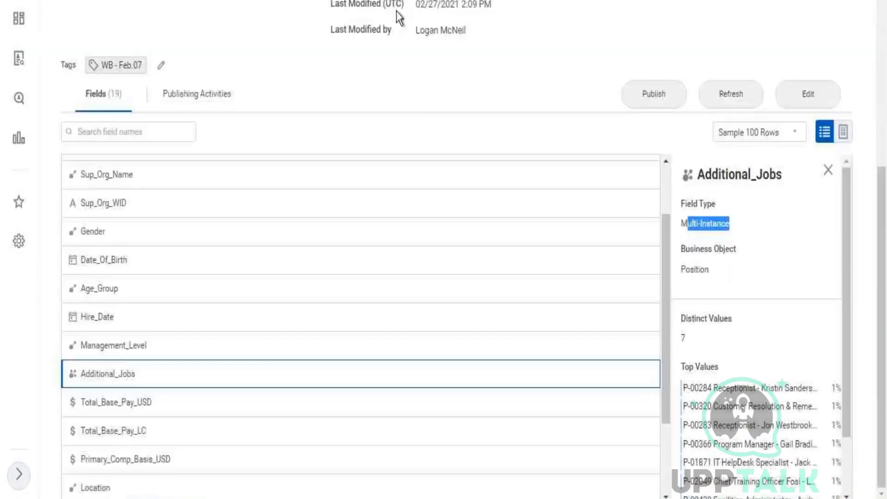
Display the Worker Details dataset's sample rows as a table and scroll across to Additional_Jobs.
{"action": "left_click", "coordinate": [844, 132]}
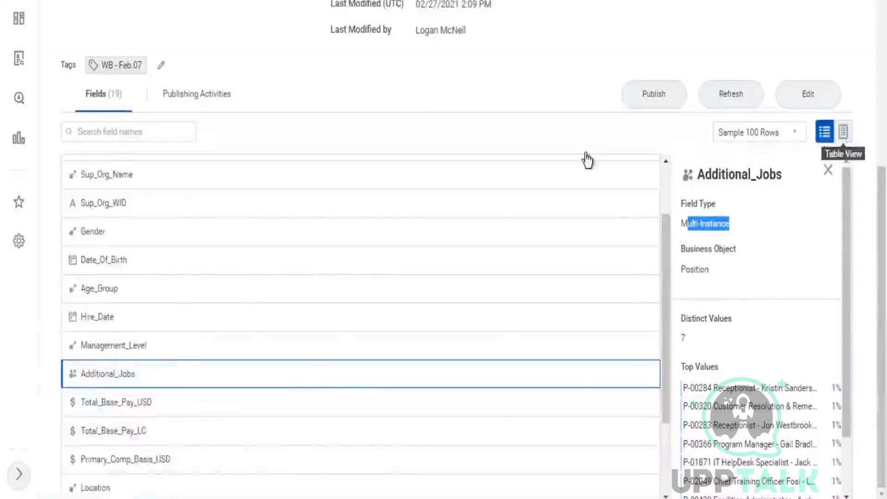
{"action": "scroll", "coordinate": [390, 443], "scroll_direction": "down", "scroll_amount": 3}
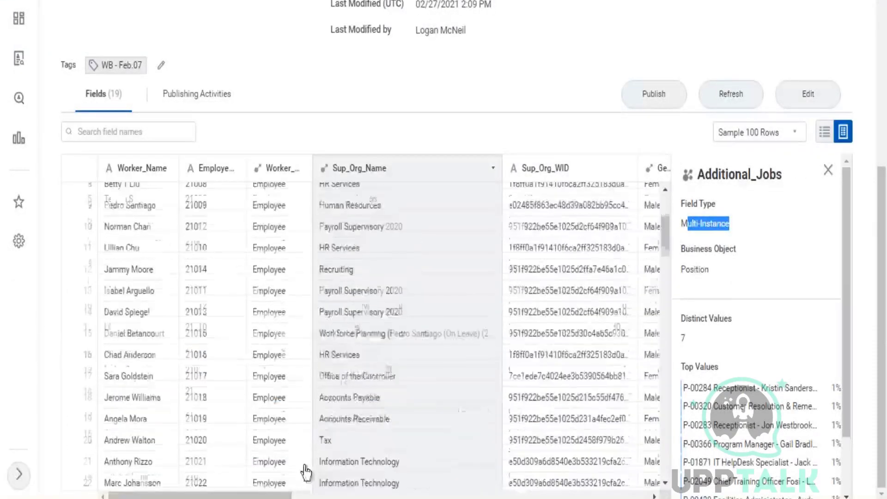
{"action": "left_click_drag", "start_coordinate": [256, 497], "coordinate": [550, 496]}
{"action": "scroll", "coordinate": [362, 372], "scroll_direction": "left", "scroll_amount": 10}
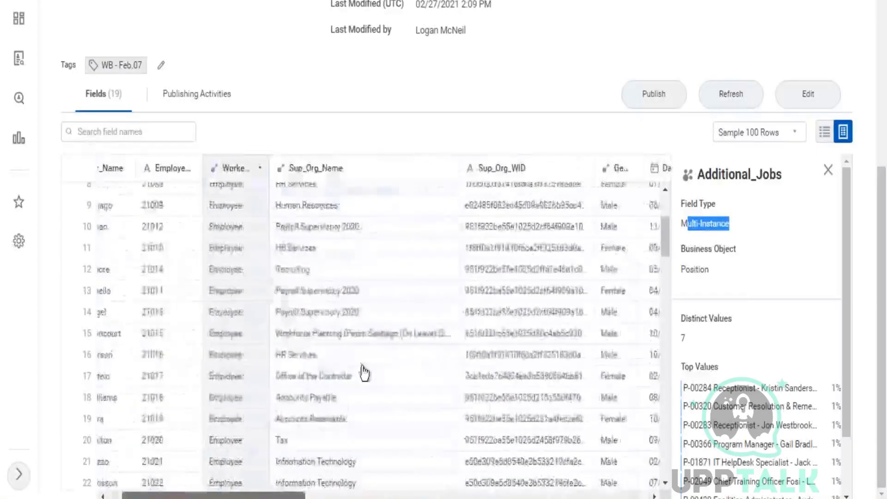
{"action": "scroll", "coordinate": [378, 404], "scroll_direction": "down", "scroll_amount": 10}
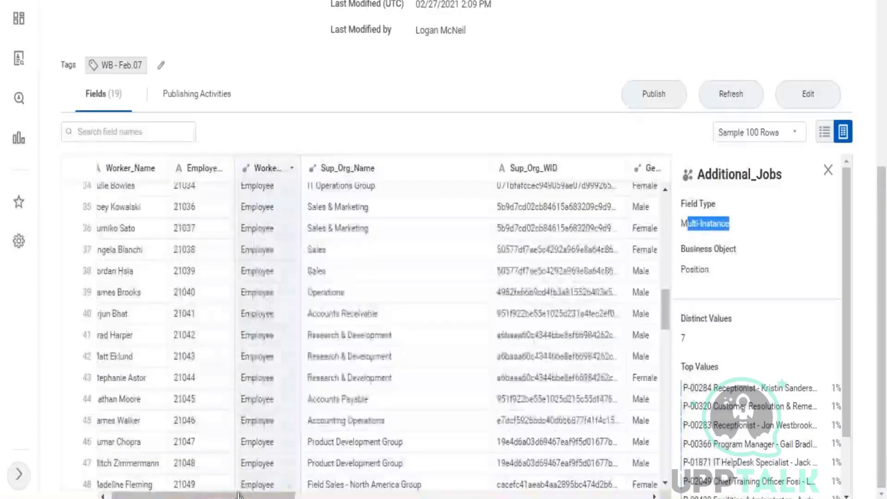
{"action": "left_click_drag", "start_coordinate": [291, 496], "coordinate": [645, 495]}
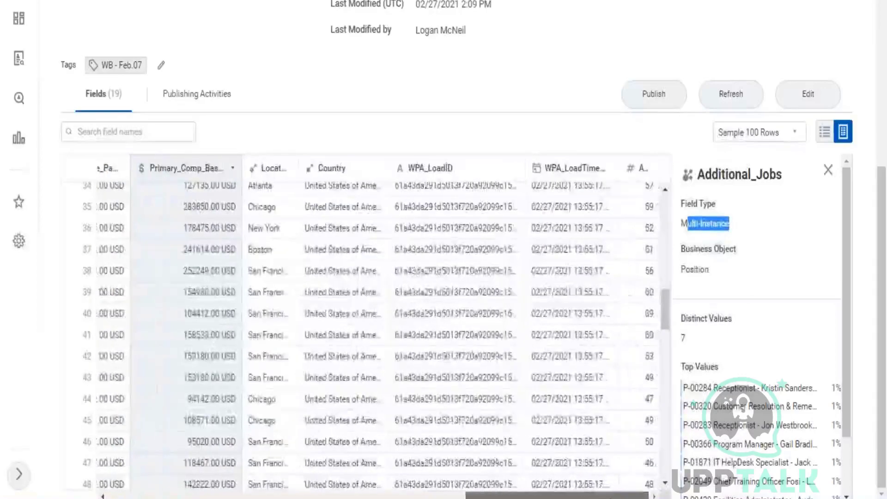
{"action": "scroll", "coordinate": [413, 261], "scroll_direction": "left", "scroll_amount": 10}
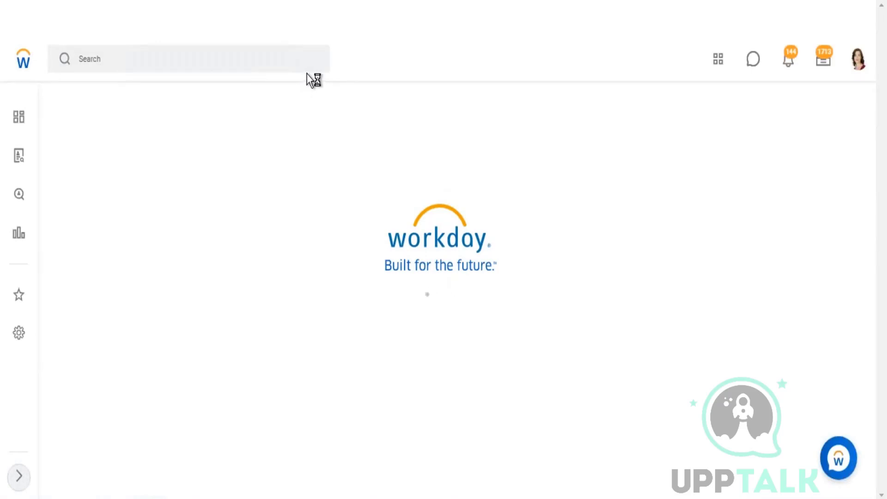
Run the ZF - 03 - Worker Details custom report, scan its blank Additional Jobs values, then return to Excel.
{"action": "left_click", "coordinate": [315, 90]}
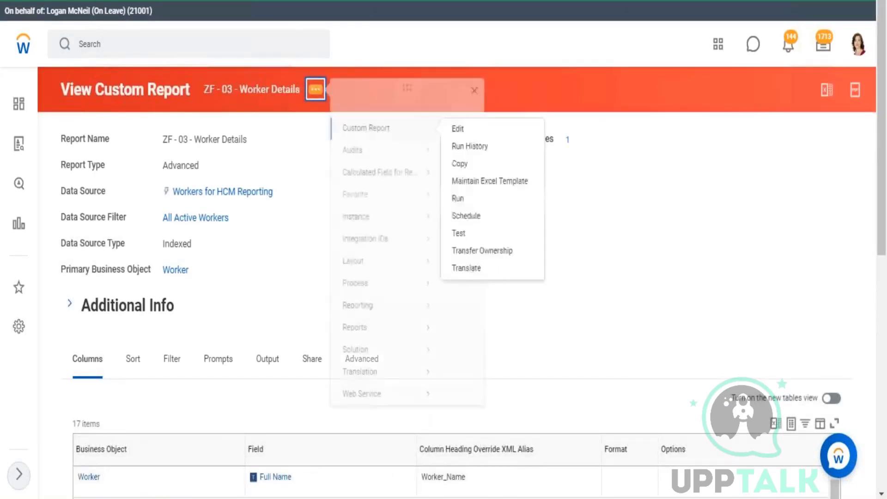
{"action": "left_click", "coordinate": [464, 215]}
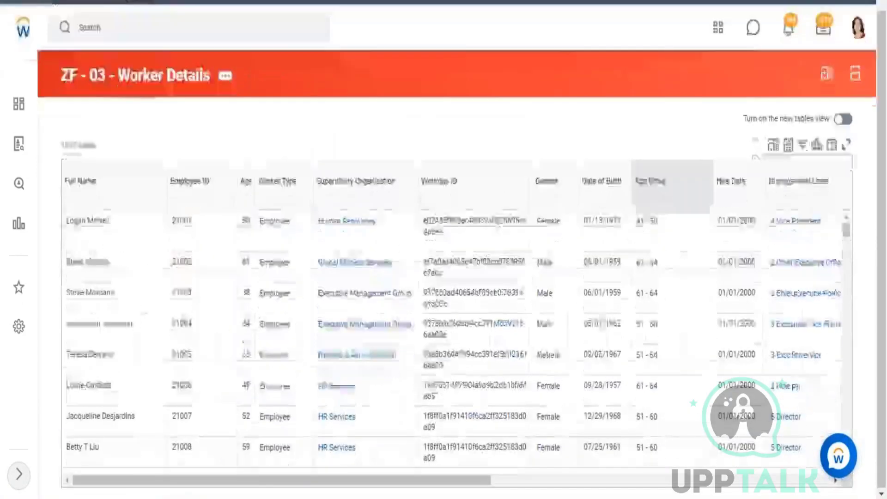
{"action": "left_click_drag", "start_coordinate": [262, 484], "coordinate": [483, 485]}
{"action": "scroll", "coordinate": [595, 311], "scroll_direction": "down", "scroll_amount": 5}
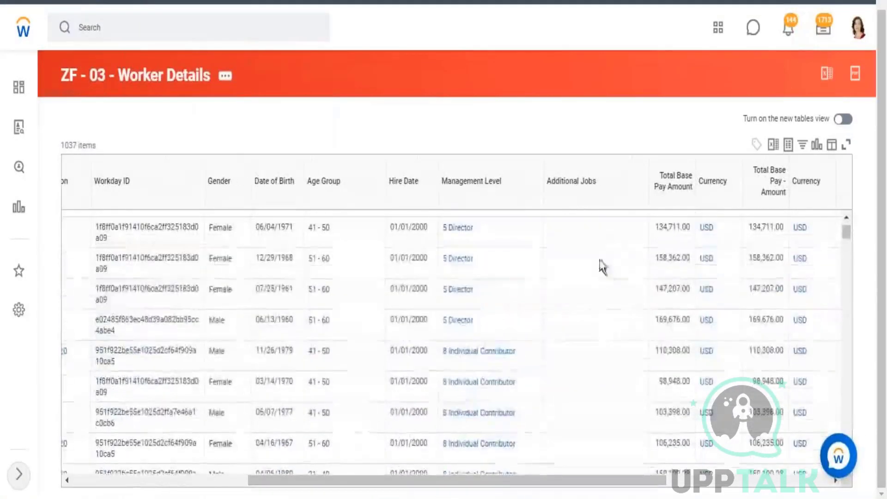
{"action": "scroll", "coordinate": [592, 326], "scroll_direction": "down", "scroll_amount": 4}
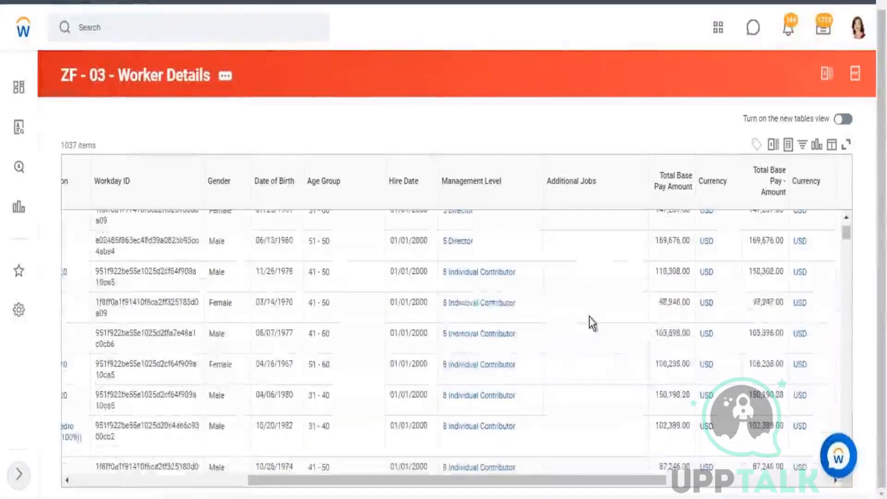
{"action": "scroll", "coordinate": [583, 372], "scroll_direction": "down", "scroll_amount": 5}
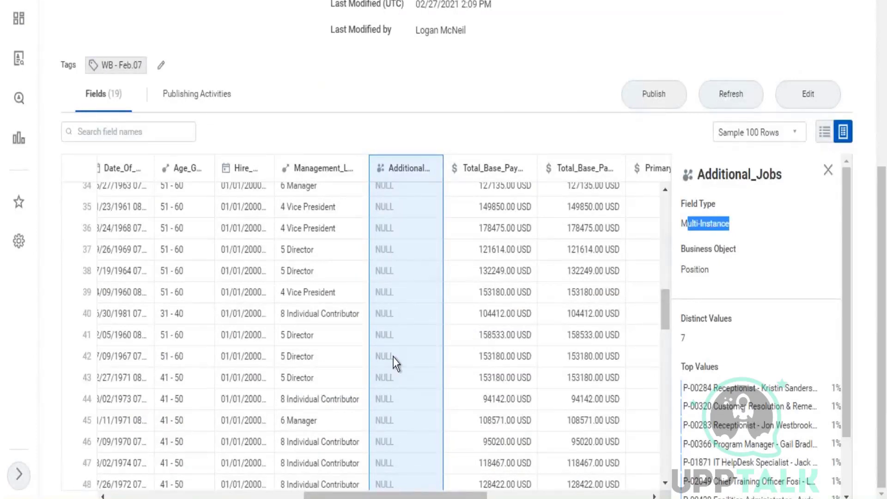
{"action": "scroll", "coordinate": [394, 358], "scroll_direction": "down", "scroll_amount": 10}
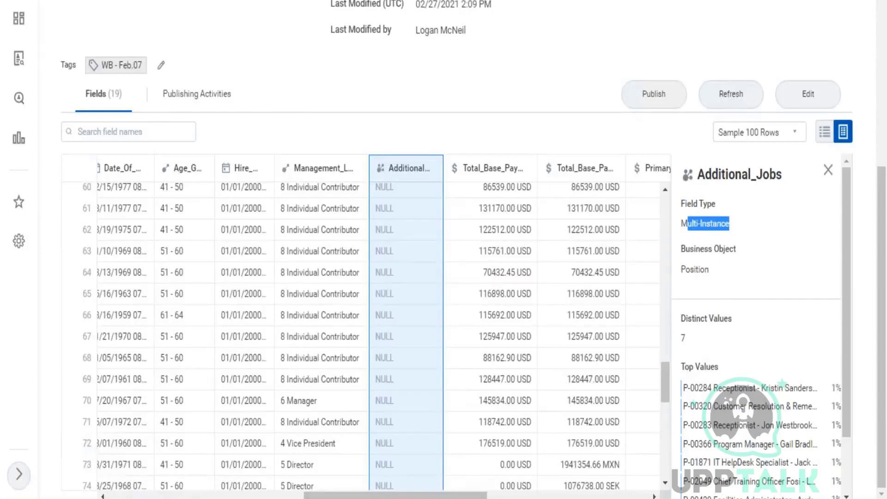
{"action": "key", "text": "alt+Tab"}
{"action": "left_click", "coordinate": [85, 391]}
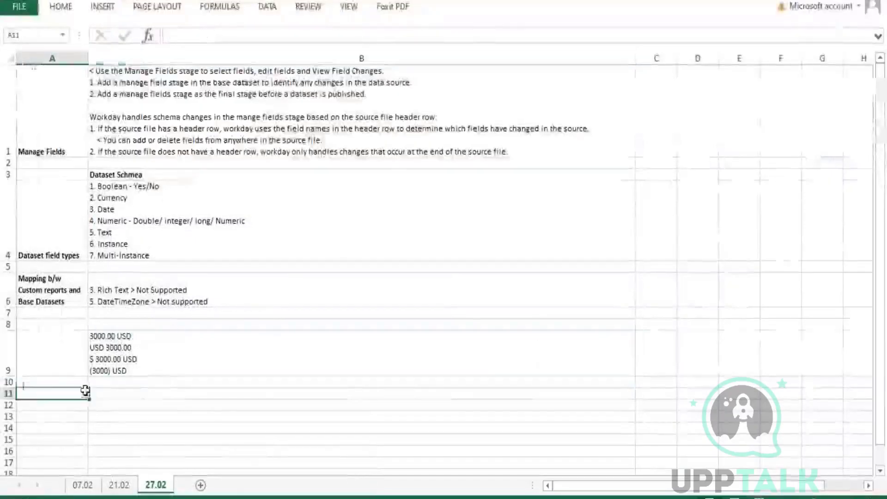
Enter the data flow 'Custom Report > BDS > DDS1 > DDS2 > PDS' in cell B11.
{"action": "left_click", "coordinate": [158, 389]}
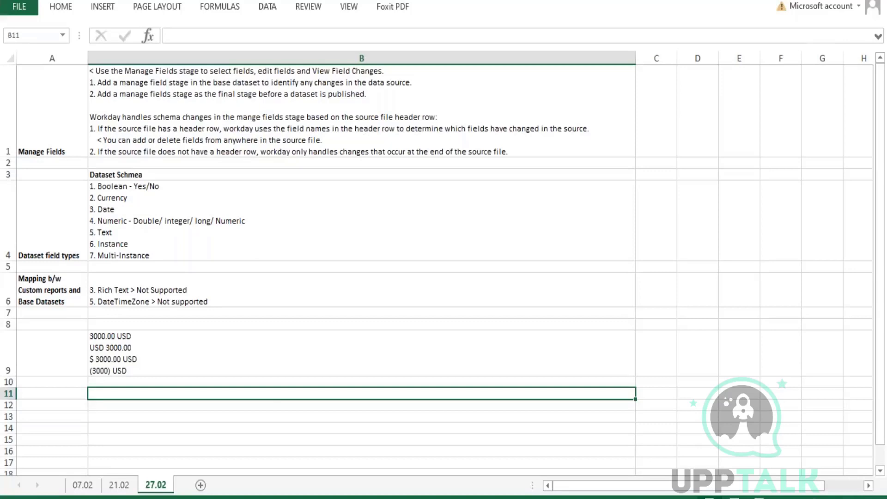
{"action": "left_click", "coordinate": [59, 395]}
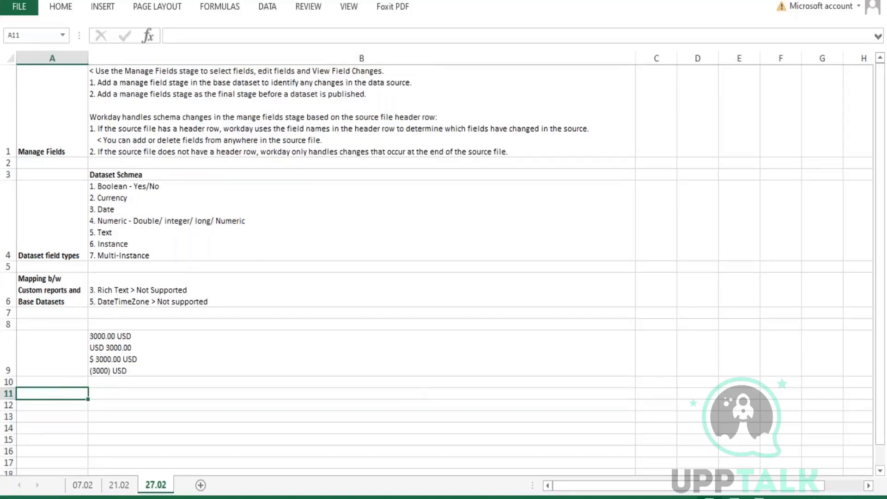
{"action": "left_click", "coordinate": [185, 394]}
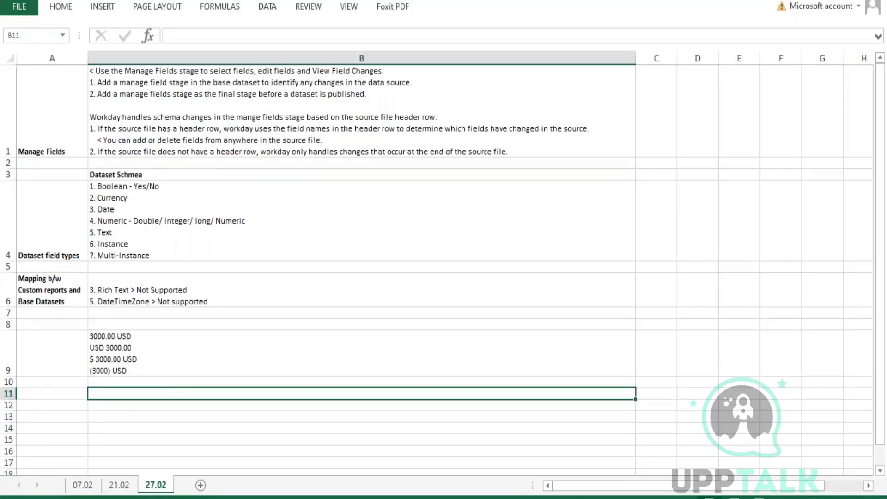
{"action": "type", "text": "Custom Rep"}
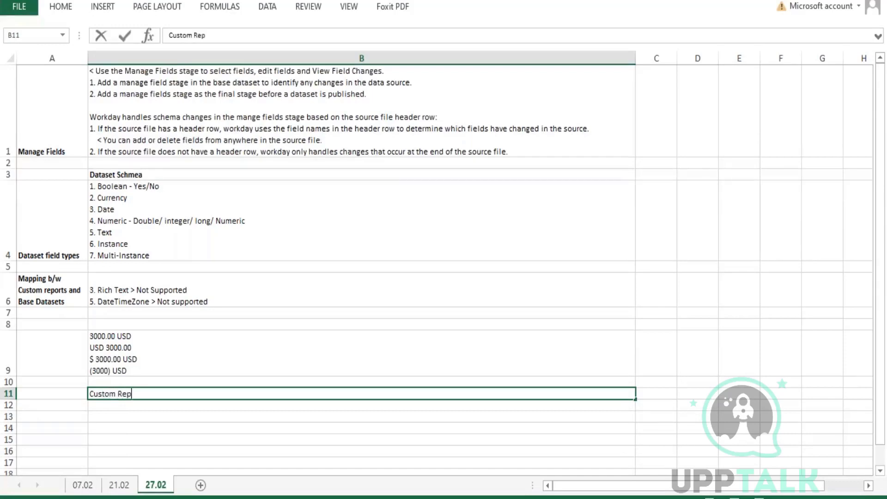
{"action": "type", "text": "ort > Data"}
{"action": "key", "text": "BackSpace"}
{"action": "type", "text": "Set"}
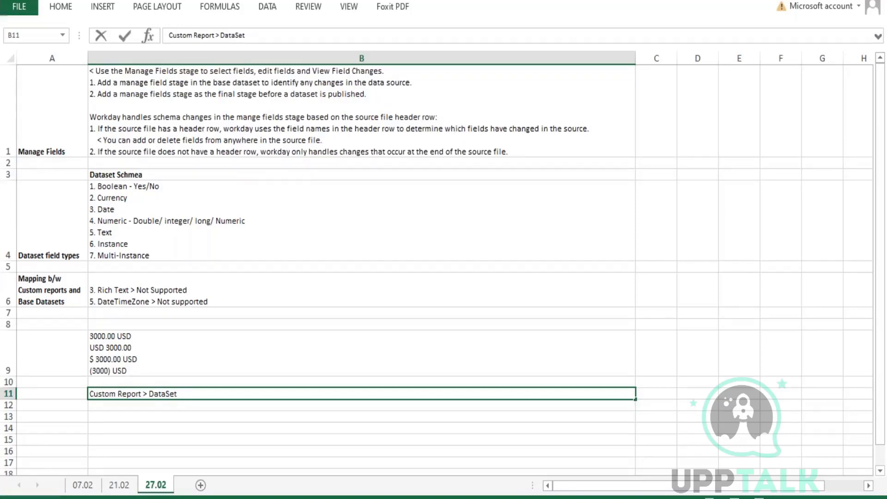
{"action": "type", "text": "1"}
{"action": "key", "text": "BackSpace"}
{"action": "key", "text": "BackSpace"}
{"action": "key", "text": "BackSpace"}
{"action": "key", "text": "BackSpace"}
{"action": "key", "text": "BackSpace"}
{"action": "key", "text": "BackSpace"}
{"action": "key", "text": "BackSpace"}
{"action": "key", "text": "BackSpace"}
{"action": "type", "text": "BDS > DDS1 > DD"}
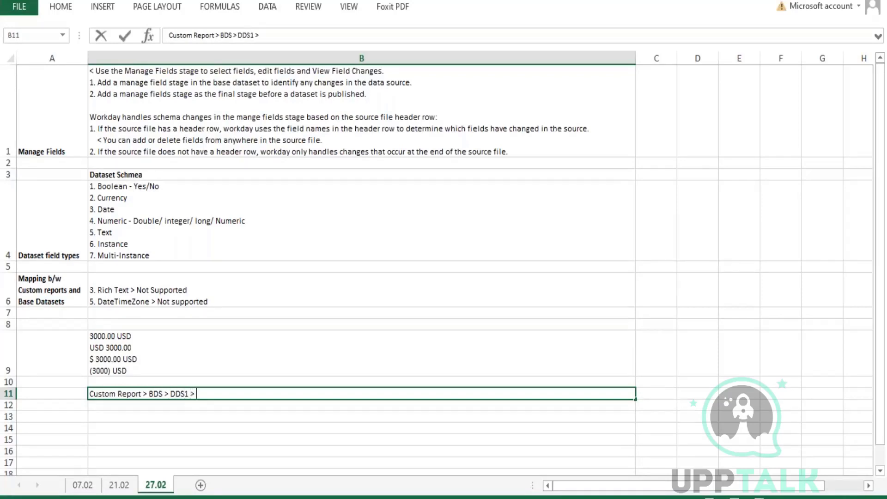
{"action": "type", "text": "S2 > PUDS"}
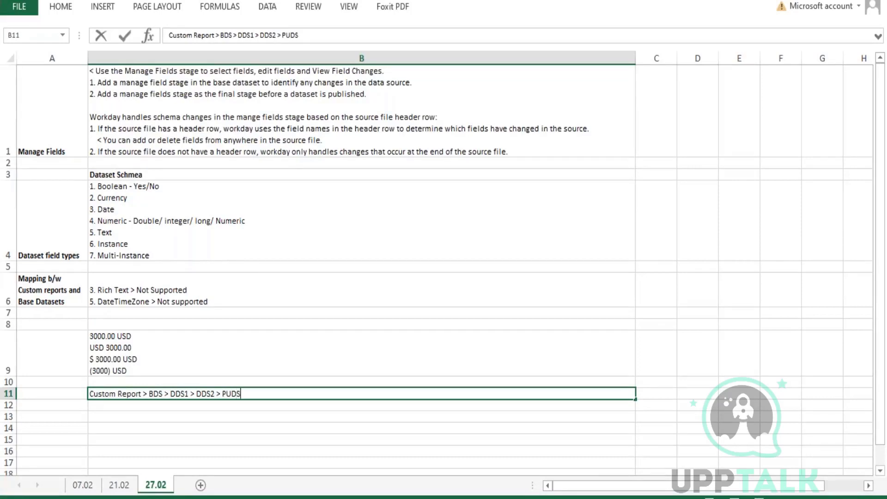
{"action": "key", "text": "BackSpace"}
{"action": "key", "text": "BackSpace"}
{"action": "key", "text": "BackSpace"}
{"action": "type", "text": "DS"}
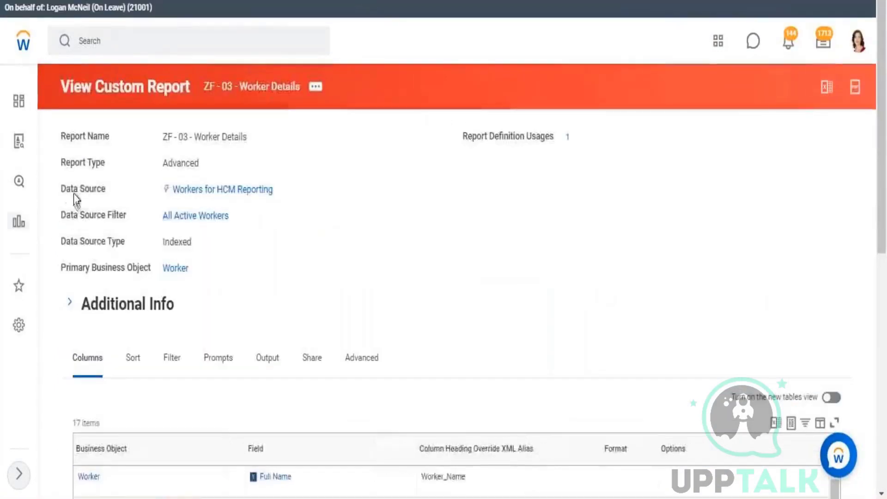
Highlight the report's Data Source entry, Workers for HCM Reporting, in ZF - 03 - Worker Details.
{"action": "left_click_drag", "start_coordinate": [95, 191], "coordinate": [287, 213]}
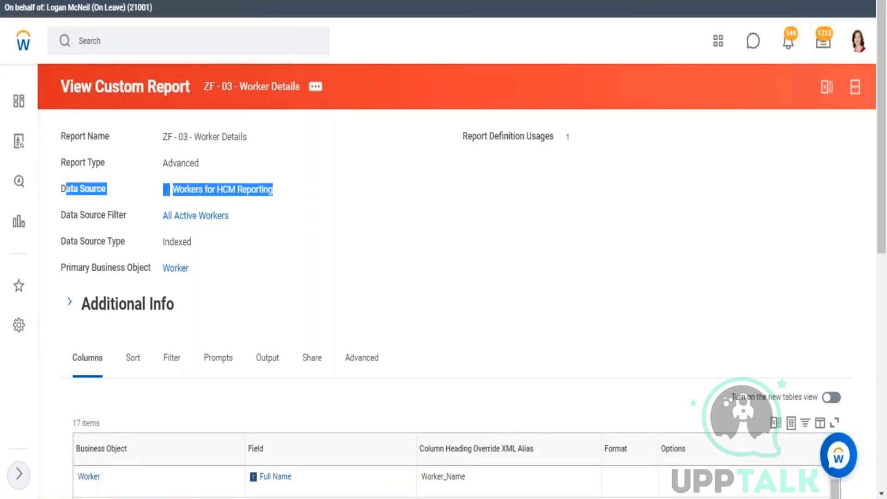
Back in Excel, italicize 'Custom Report' at the start of the B11 data flow.
{"action": "left_click", "coordinate": [825, 1]}
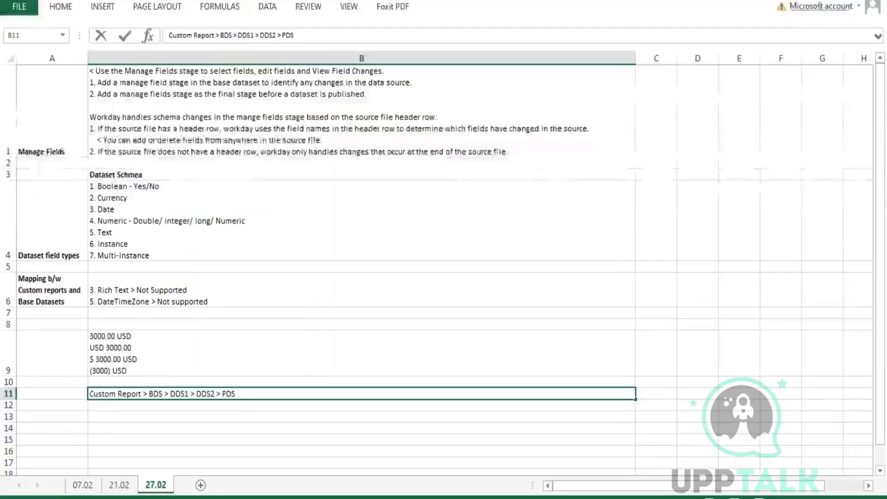
{"action": "left_click_drag", "start_coordinate": [140, 393], "coordinate": [85, 387]}
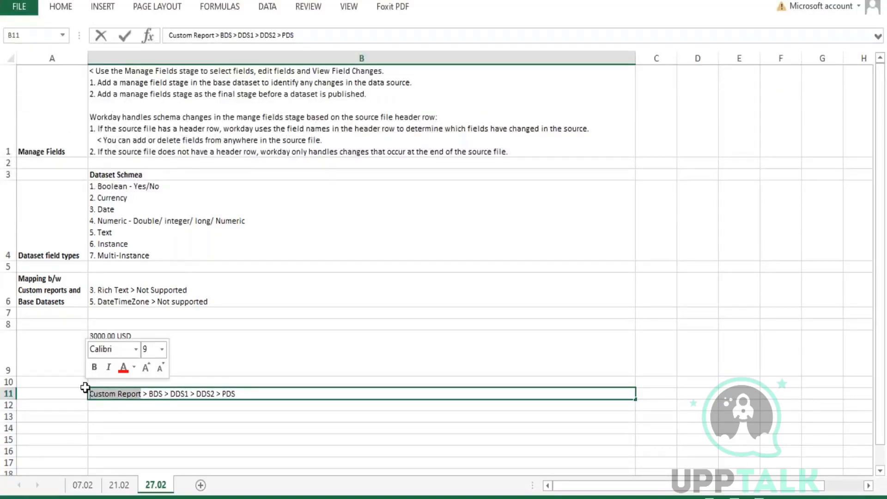
{"action": "left_click", "coordinate": [108, 368]}
{"action": "left_click", "coordinate": [156, 393]}
{"action": "double_click", "coordinate": [156, 393]}
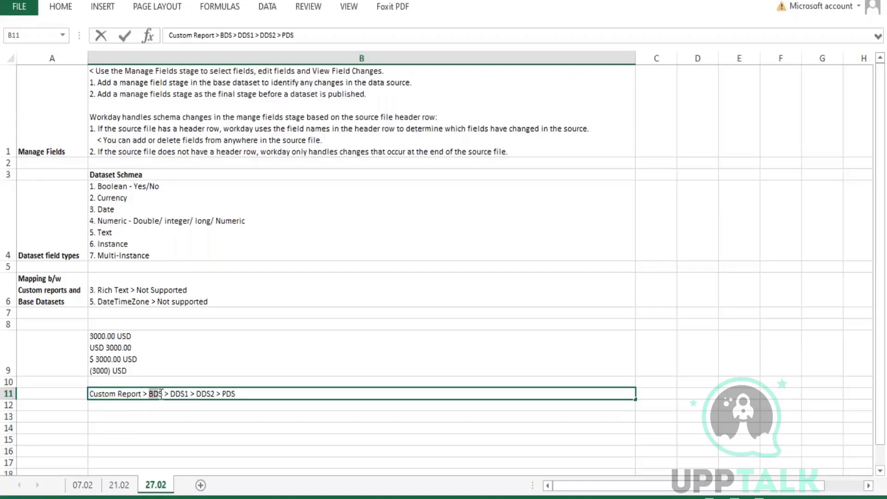
{"action": "left_click_drag", "start_coordinate": [171, 393], "coordinate": [240, 393]}
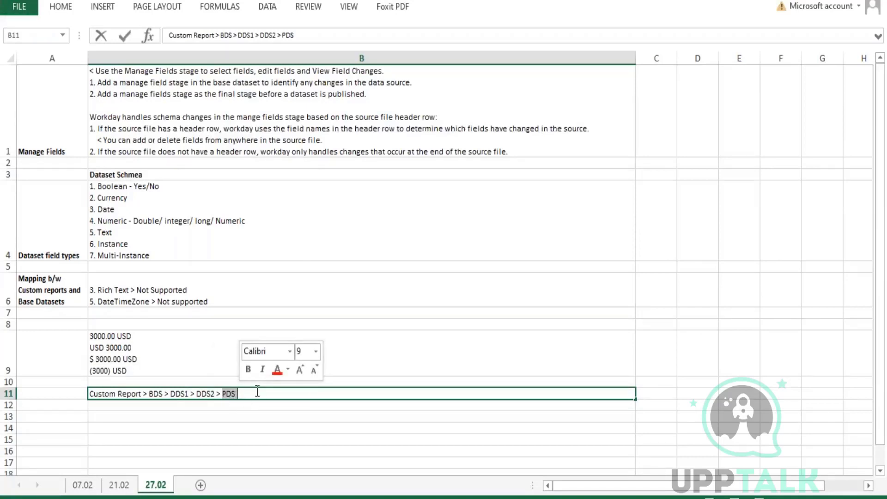
Append '> DAtaSource' to the end of the B11 data flow.
{"action": "key", "text": "End"}
{"action": "type", "text": "> DAta"}
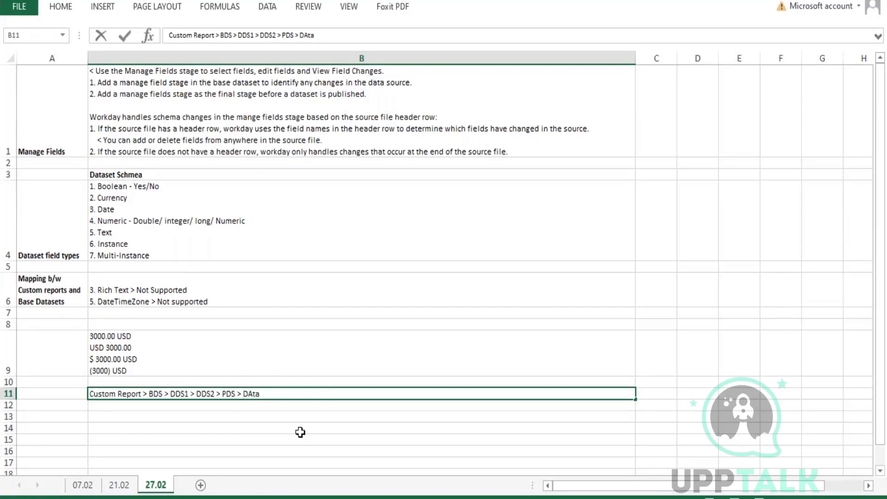
{"action": "type", "text": "Source#"}
{"action": "key", "text": "BackSpace"}
{"action": "key", "text": "Return"}
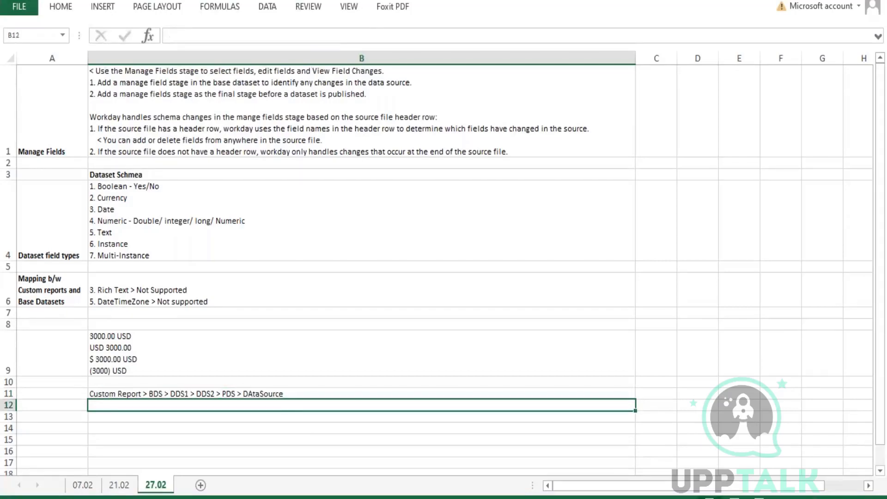
Insert 'Prism' before DAtaSource in the B11 data flow.
{"action": "left_click", "coordinate": [286, 391]}
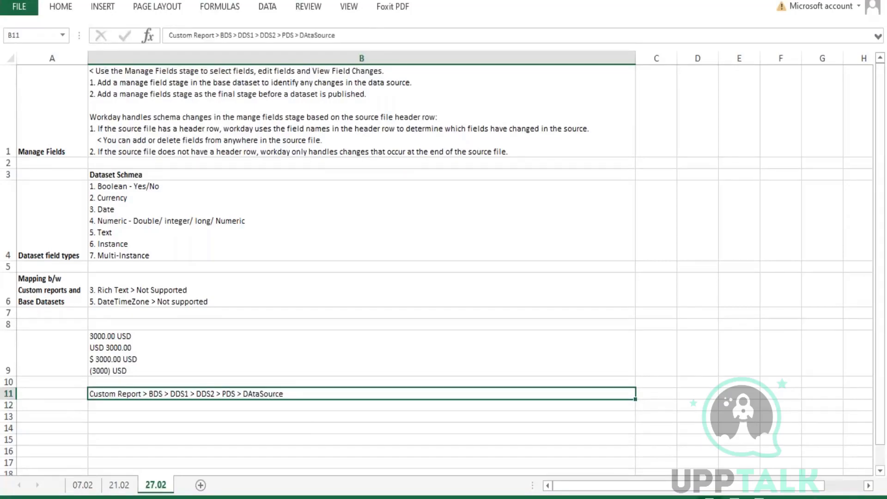
{"action": "double_click", "coordinate": [242, 394]}
{"action": "left_click_drag", "start_coordinate": [243, 394], "coordinate": [248, 394]}
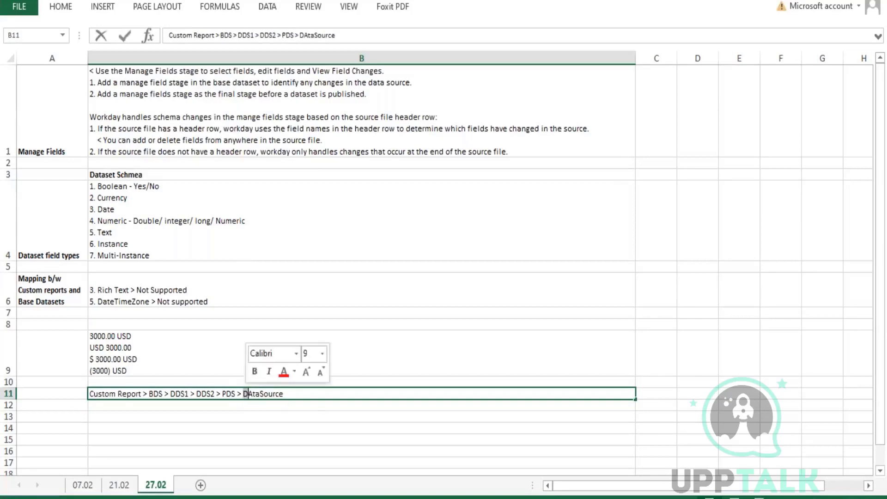
{"action": "key", "text": "Left"}
{"action": "type", "text": "Pris"}
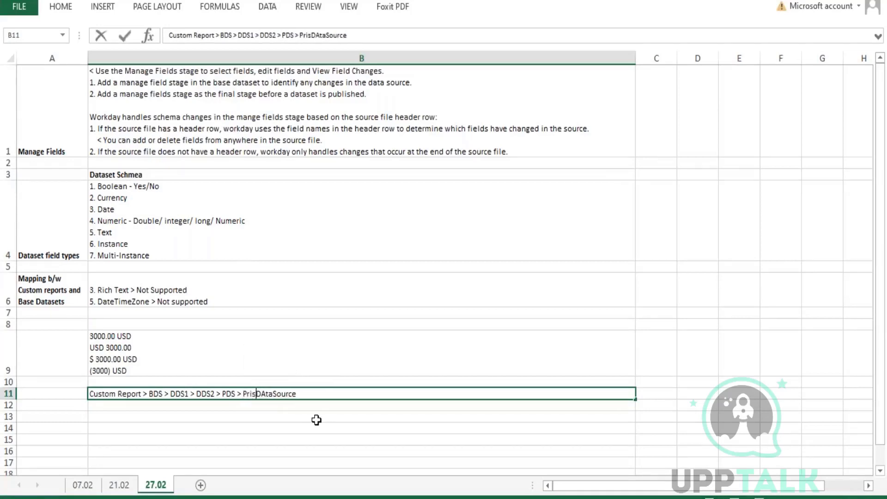
{"action": "type", "text": "m"}
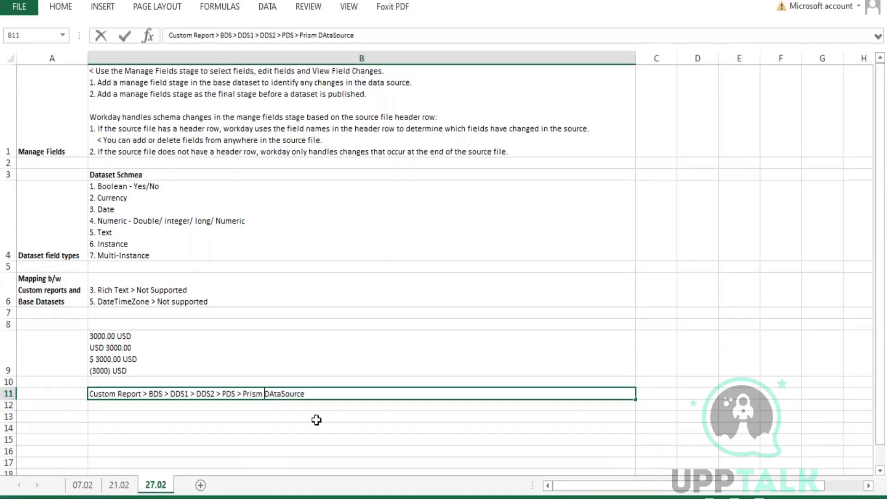
{"action": "key", "text": "Return"}
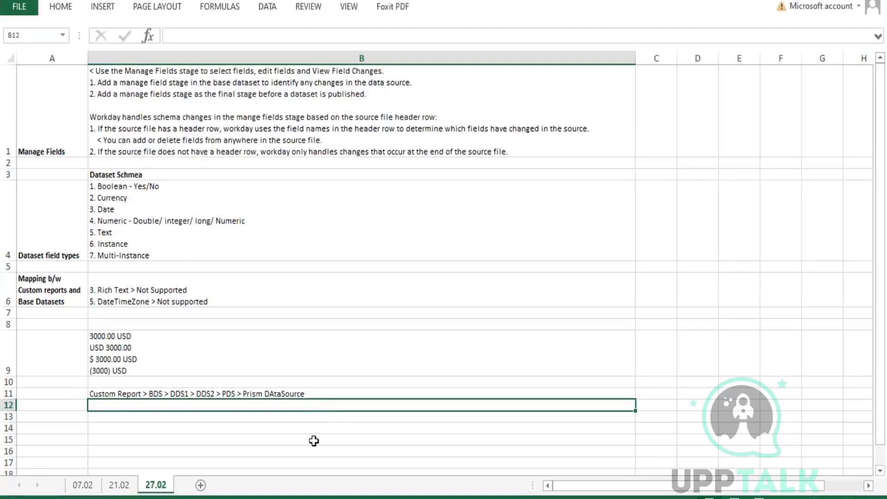
Add '(Reporting)' to the end of the B11 data flow.
{"action": "double_click", "coordinate": [330, 396]}
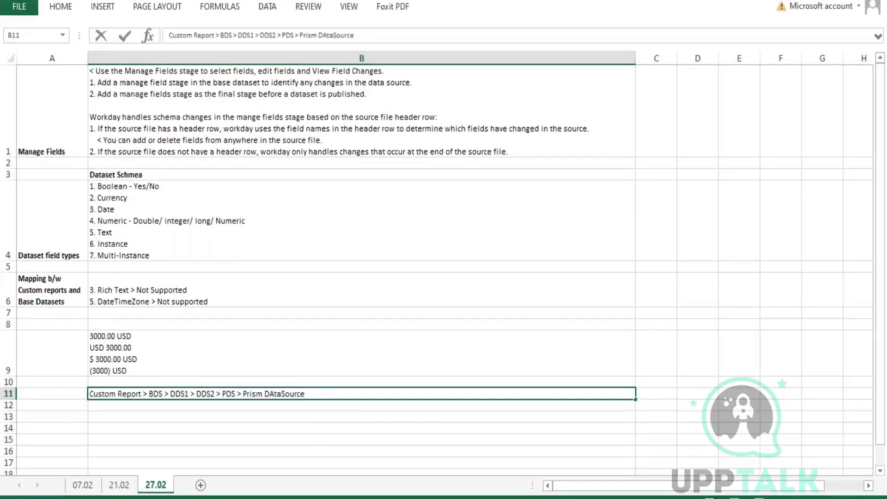
{"action": "type", "text": "(Rporting"}
{"action": "key", "text": "BackSpace"}
{"action": "key", "text": "BackSpace"}
{"action": "key", "text": "BackSpace"}
{"action": "key", "text": "BackSpace"}
{"action": "key", "text": "BackSpace"}
{"action": "key", "text": "BackSpace"}
{"action": "key", "text": "BackSpace"}
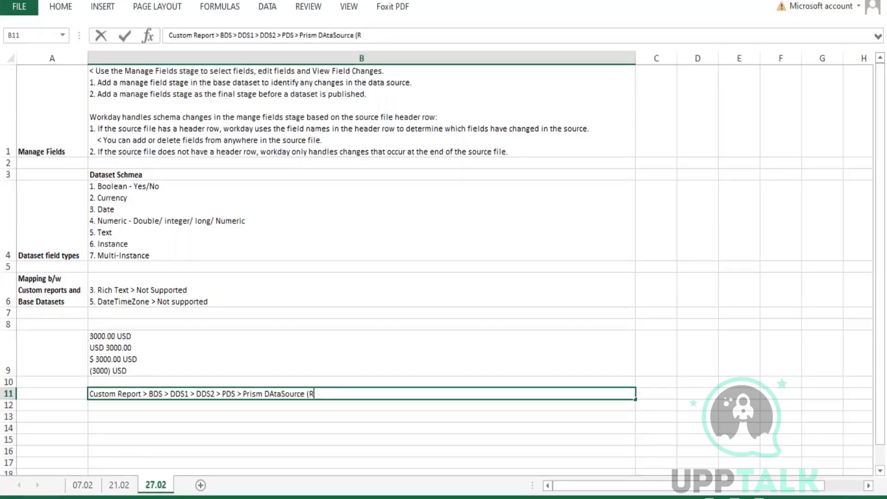
{"action": "type", "text": "eporting)"}
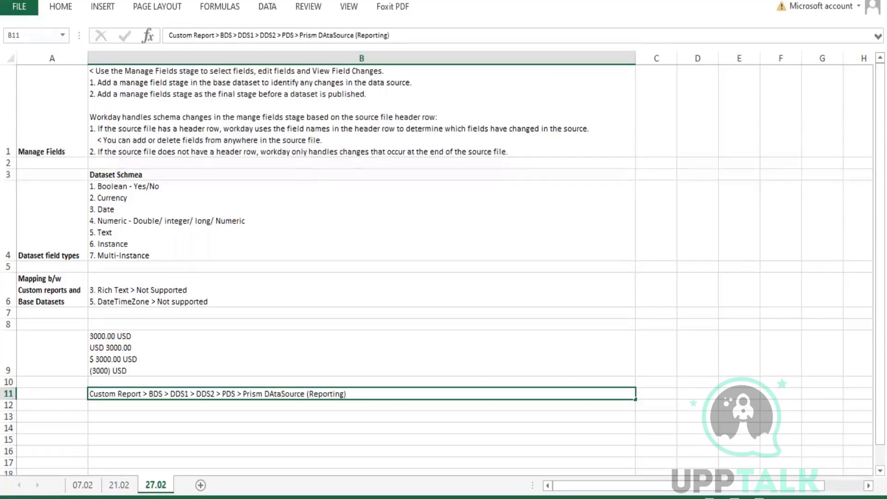
{"action": "key", "text": "Return"}
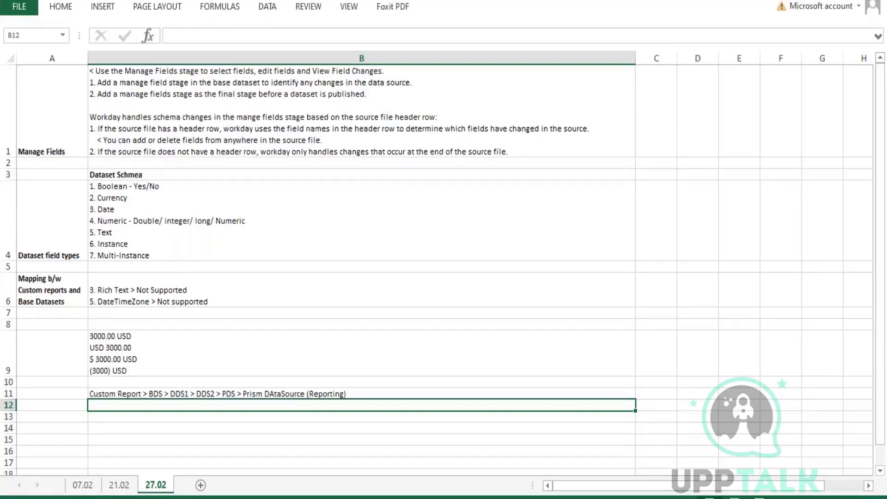
{"action": "double_click", "coordinate": [226, 394]}
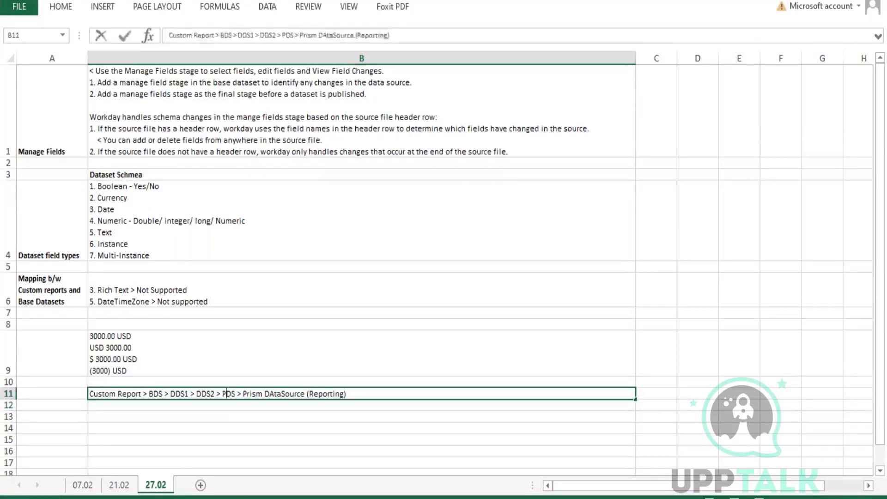
{"action": "left_click", "coordinate": [243, 394]}
{"action": "left_click_drag", "start_coordinate": [277, 393], "coordinate": [306, 392]}
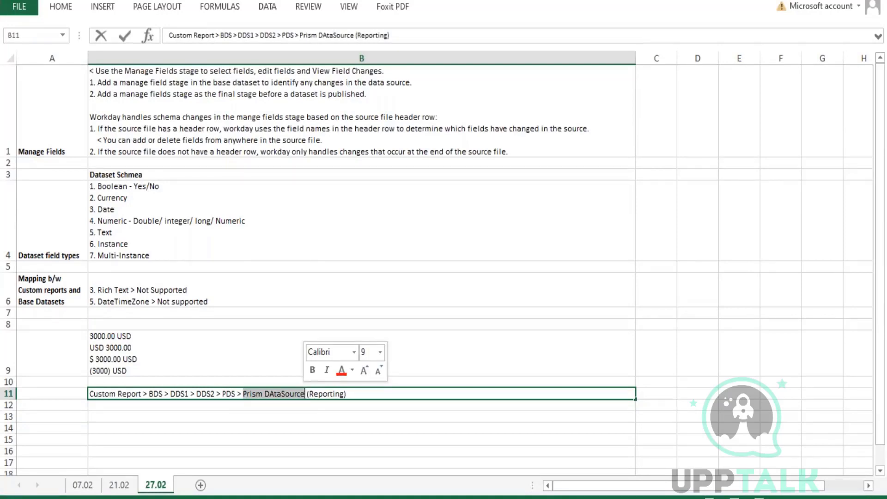
{"action": "left_click_drag", "start_coordinate": [306, 393], "coordinate": [345, 393]}
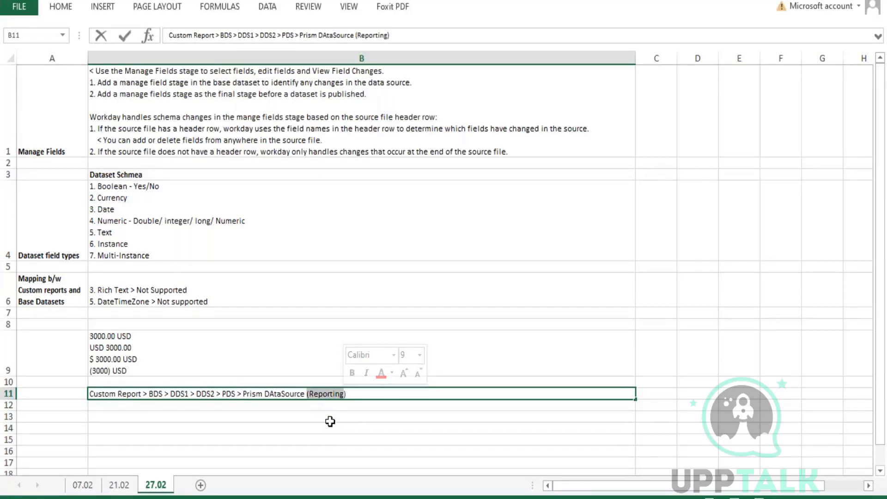
{"action": "left_click", "coordinate": [122, 393]}
{"action": "left_click_drag", "start_coordinate": [143, 394], "coordinate": [83, 396]}
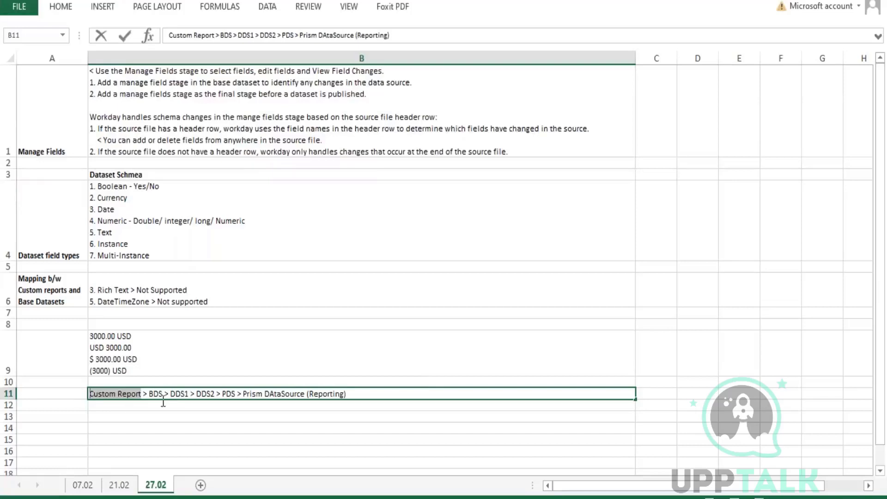
{"action": "left_click_drag", "start_coordinate": [148, 394], "coordinate": [232, 394]}
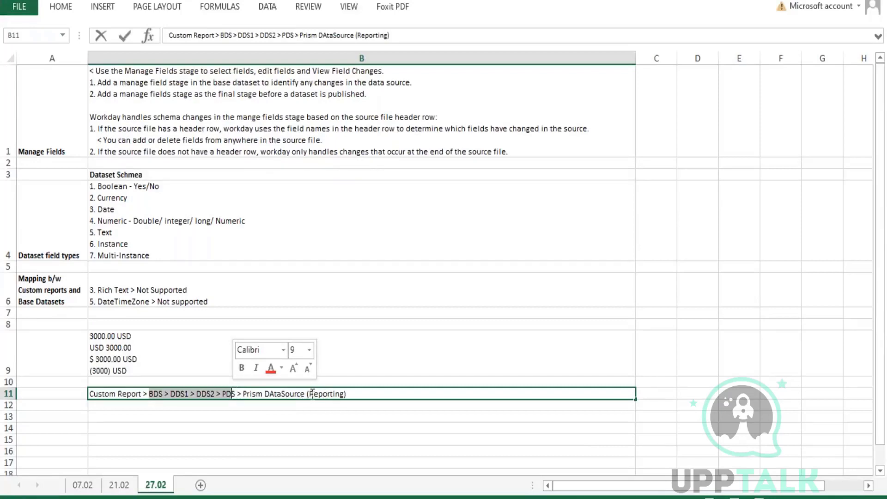
{"action": "left_click_drag", "start_coordinate": [310, 394], "coordinate": [335, 394]}
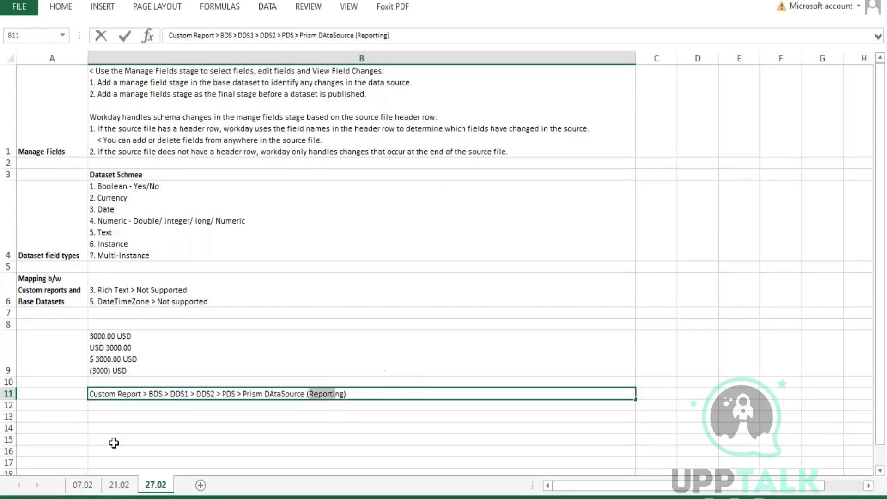
{"action": "key", "text": "Escape"}
{"action": "left_click", "coordinate": [119, 419]}
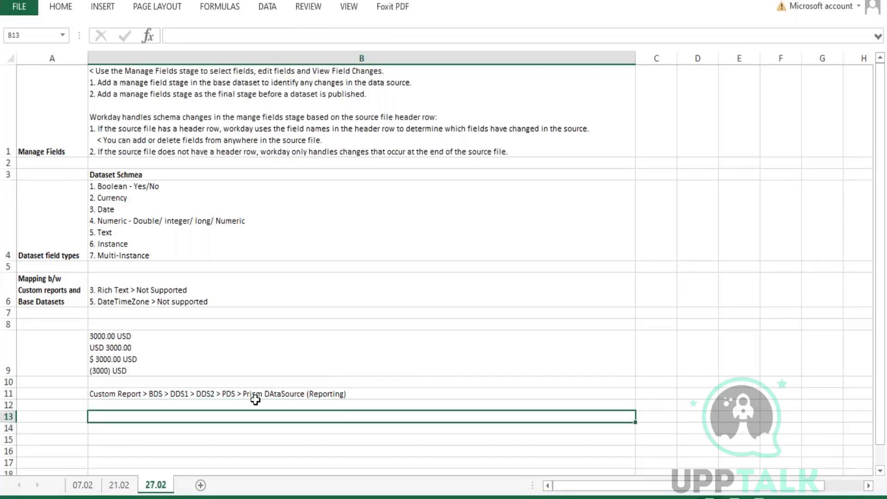
{"action": "double_click", "coordinate": [232, 393]}
{"action": "double_click", "coordinate": [232, 393]}
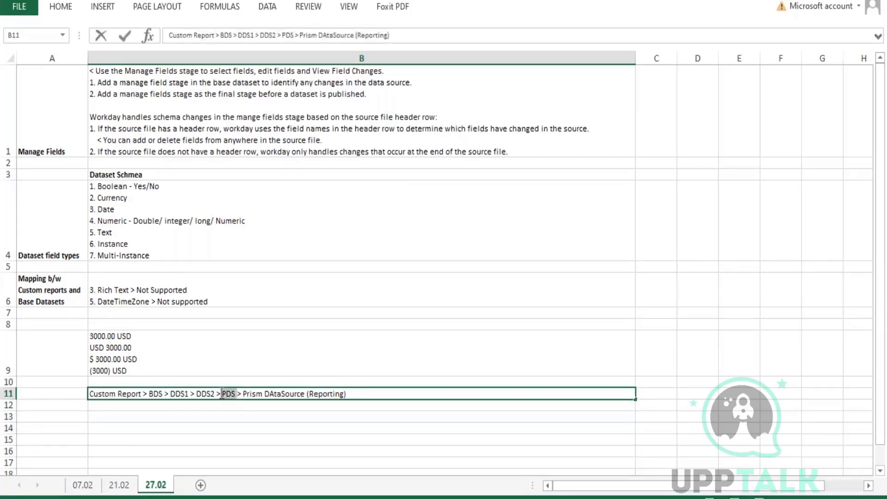
{"action": "left_click", "coordinate": [144, 417]}
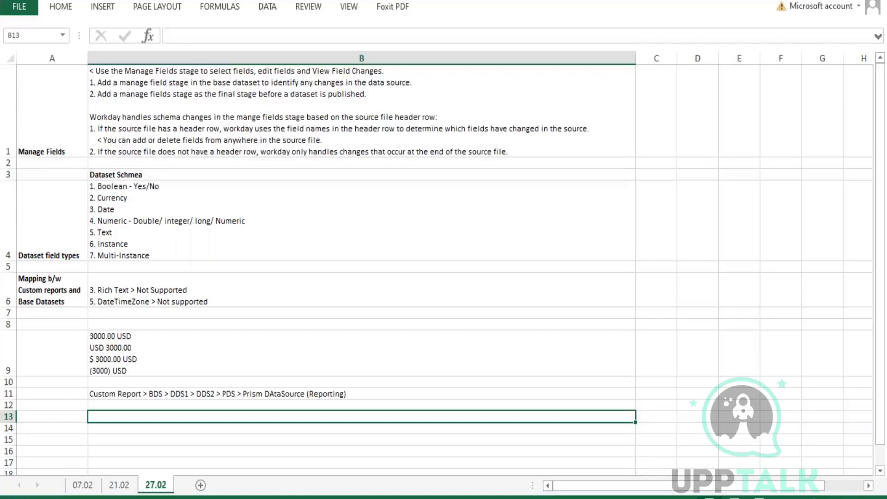
Write a two-line B13 note: Workday Reporting has no NULL concept; publishing replaces all NULL Values.
{"action": "type", "text": "In work"}
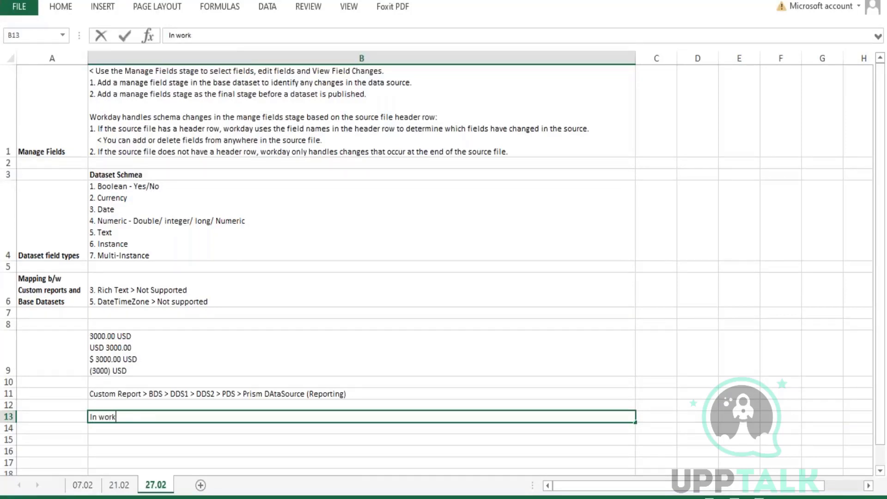
{"action": "type", "text": "day Reporting/"}
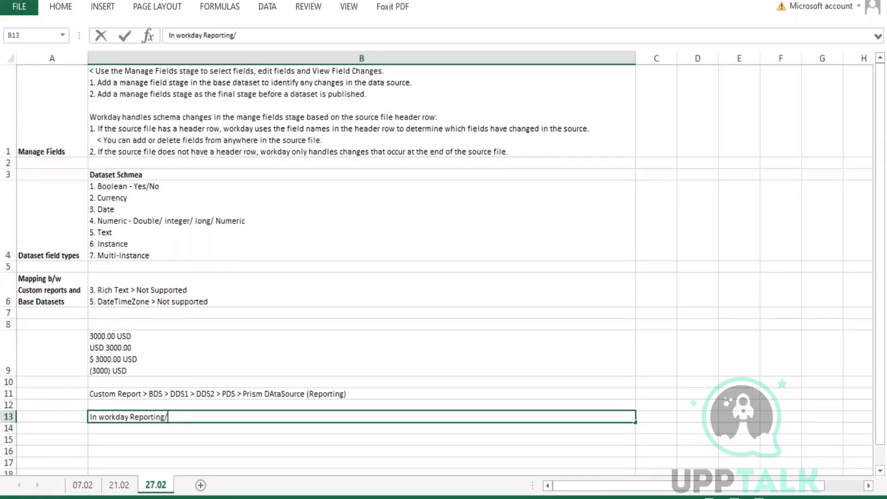
{"action": "type", "text": " Data source there is no "}
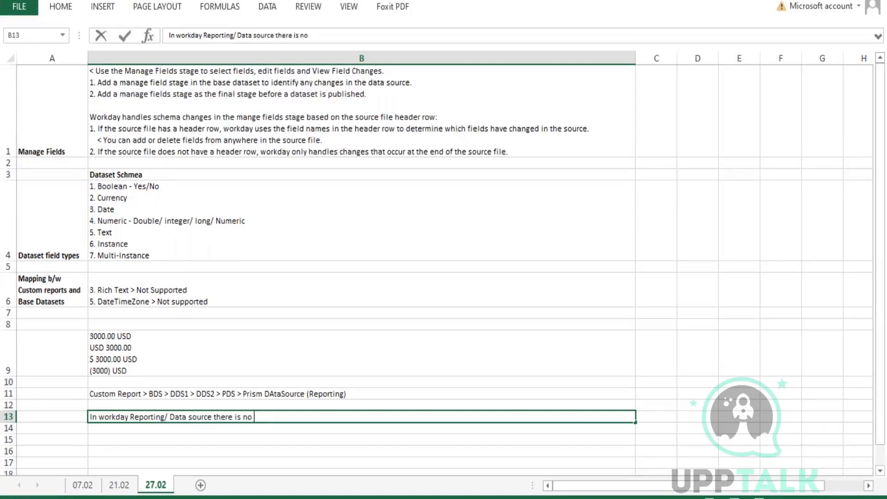
{"action": "type", "text": "concept a NULL V"}
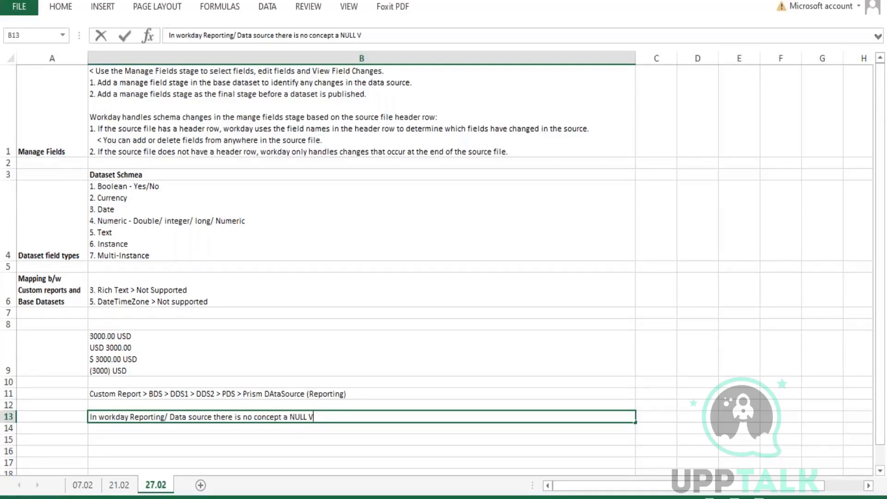
{"action": "type", "text": "alue."}
{"action": "key", "text": "alt+Return"}
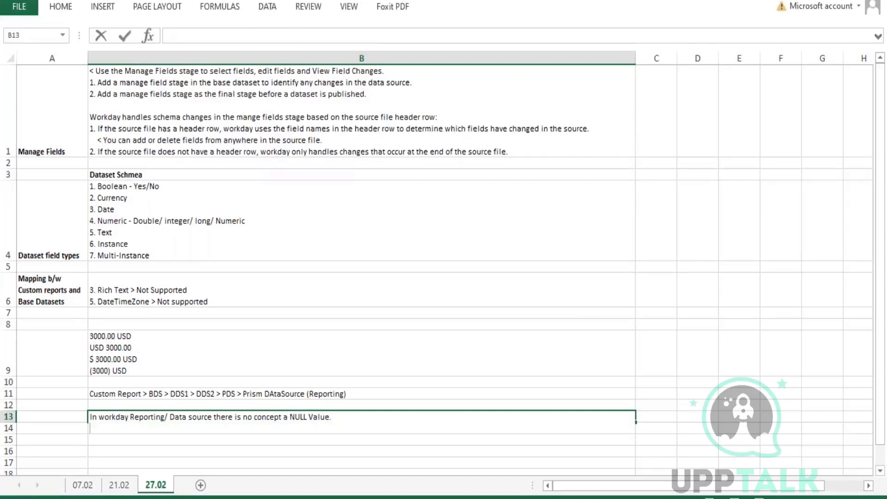
{"action": "type", "text": "When a"}
{"action": "type", "text": "Data set is pu"}
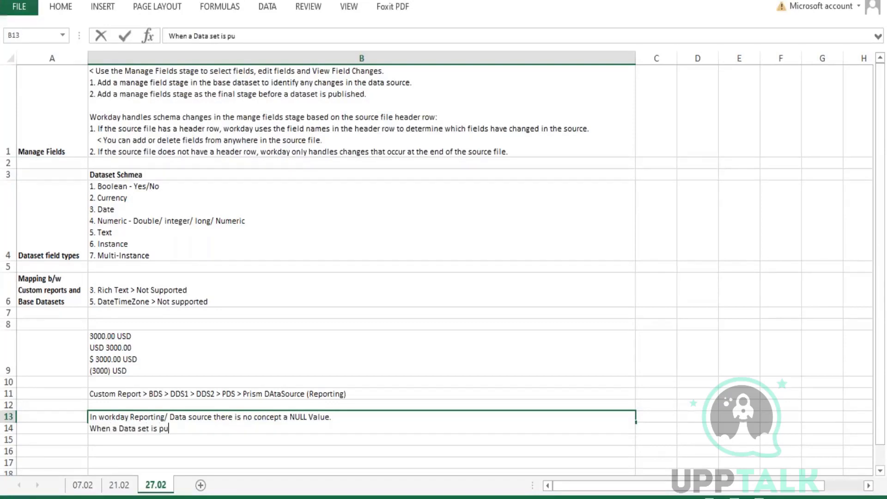
{"action": "type", "text": "blised (Published Data "}
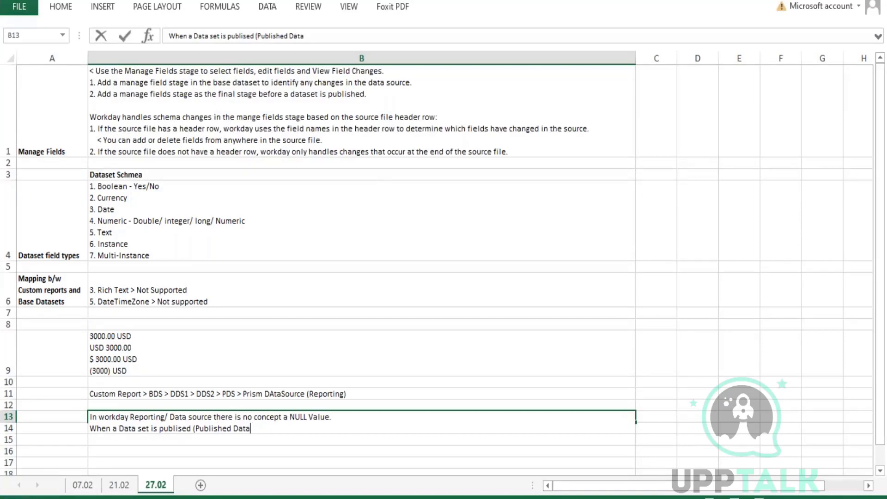
{"action": "type", "text": "set), Workday r"}
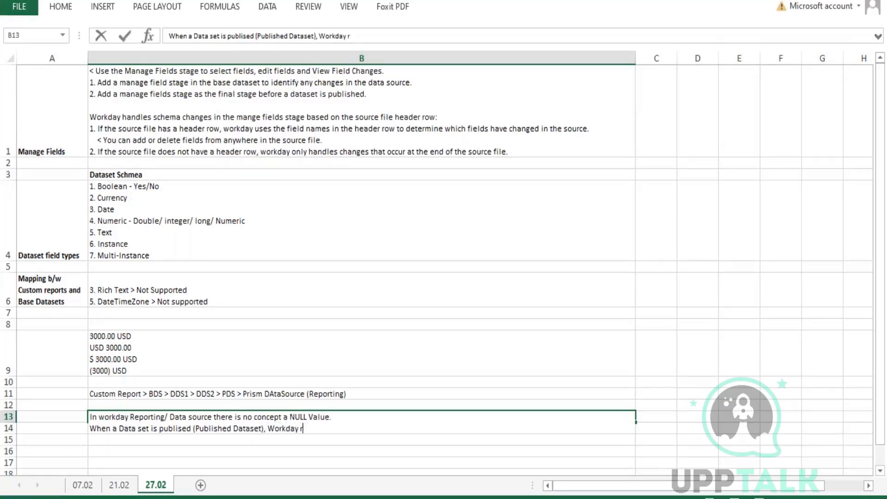
{"action": "type", "text": "eplaces all "}
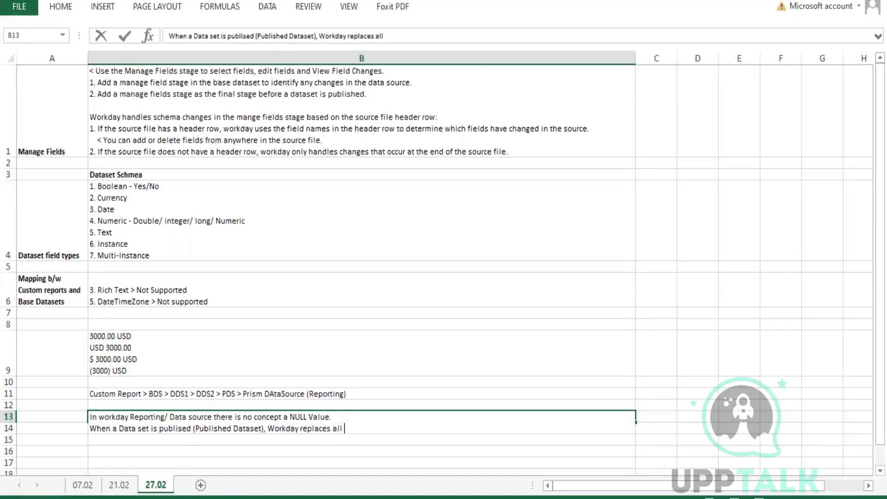
{"action": "type", "text": "NULL Values in the D"}
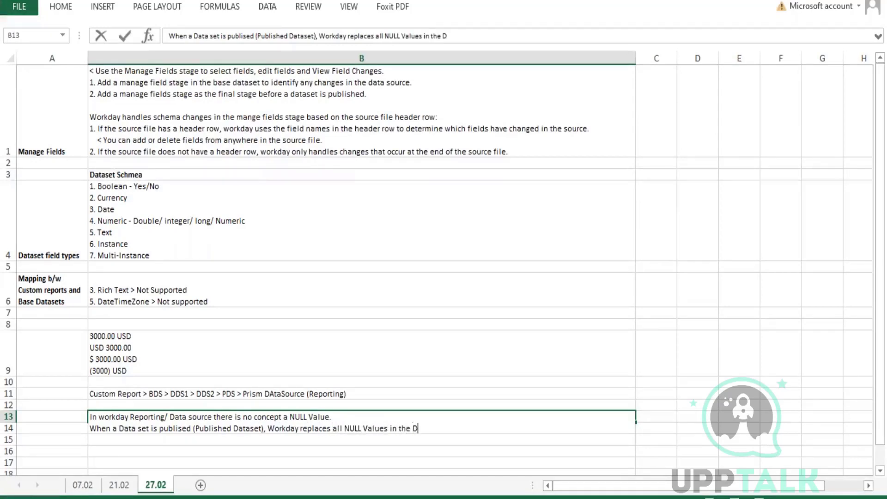
{"action": "type", "text": "Ata source"}
{"action": "key", "text": "Return"}
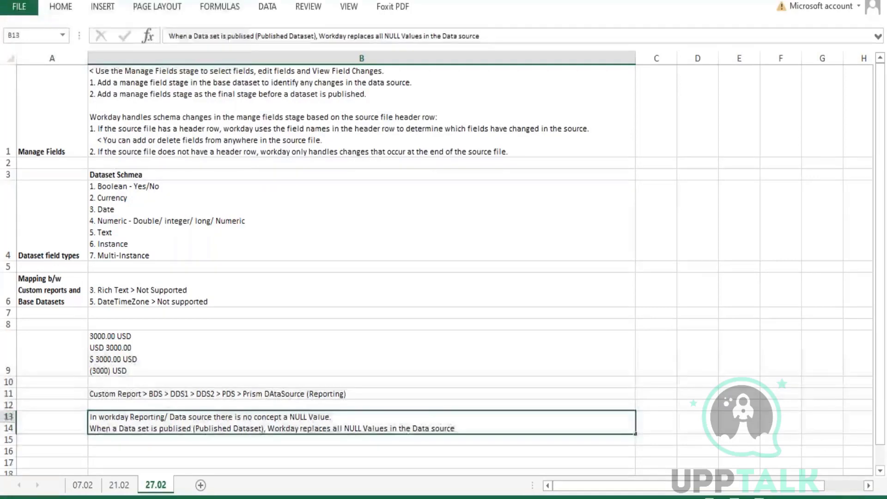
{"action": "double_click", "coordinate": [154, 393]}
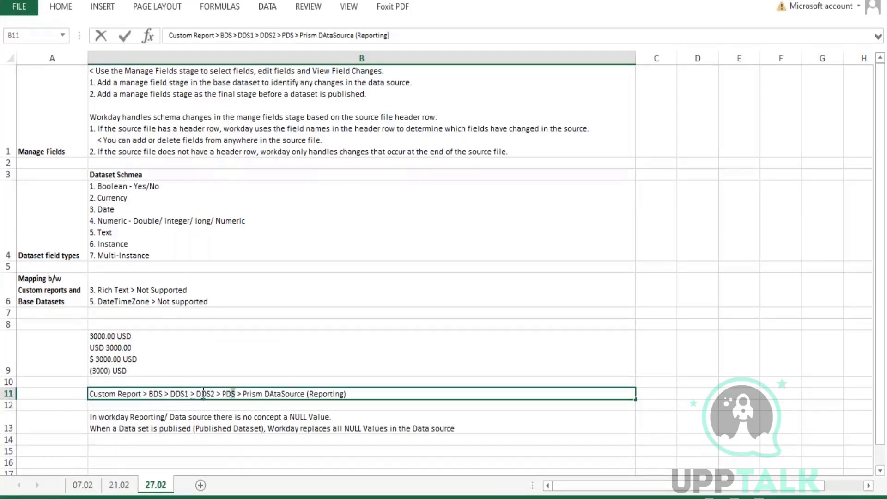
Highlight the BDS through PDS stages in B11, then return to the Workday session.
{"action": "left_click_drag", "start_coordinate": [236, 393], "coordinate": [148, 394]}
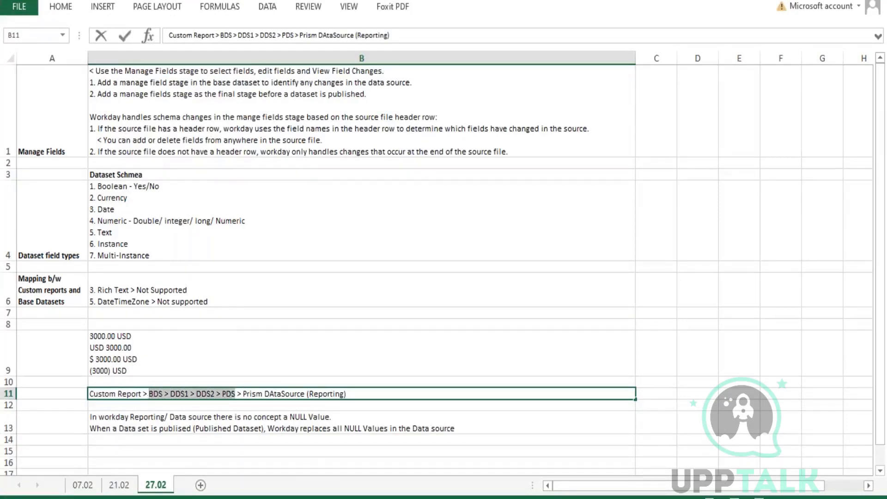
{"action": "left_click", "coordinate": [240, 498]}
{"action": "key", "text": "ctrl+Tab"}
{"action": "key", "text": "ctrl+Tab"}
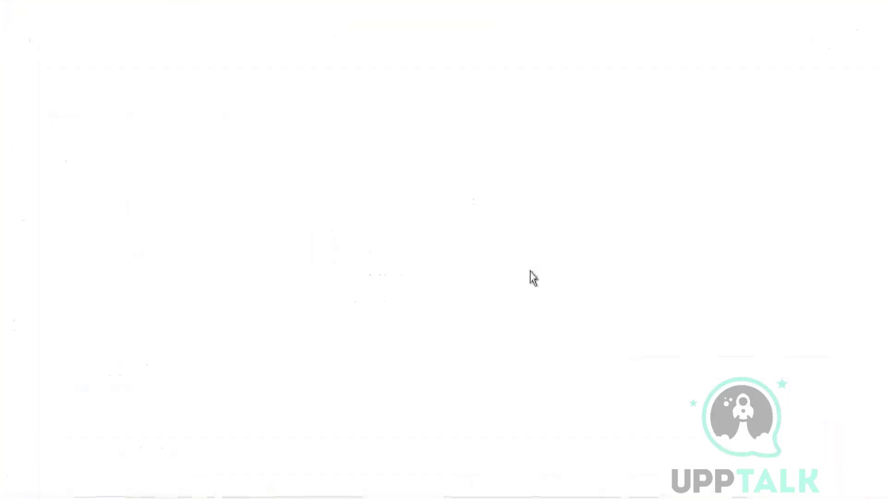
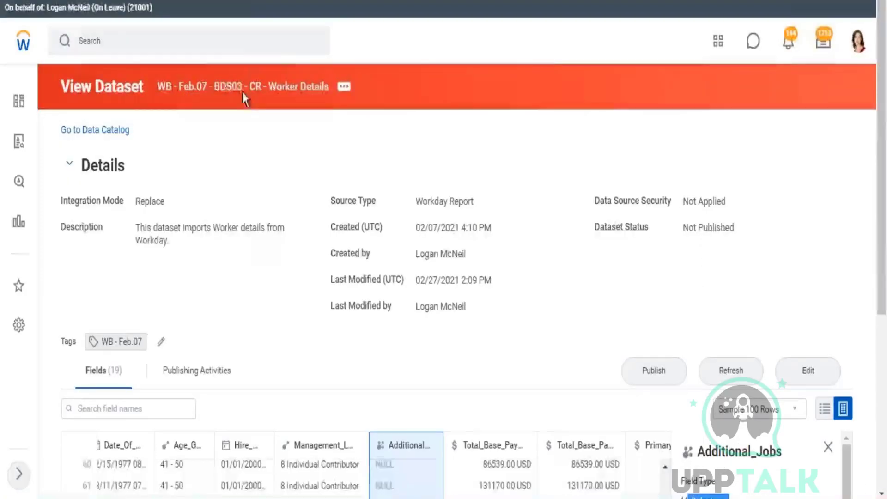
Review the DDS01 - Company Details dataset lineage, then bring the Excel notes sheet forward.
{"action": "scroll", "coordinate": [455, 447], "scroll_direction": "down", "scroll_amount": 5}
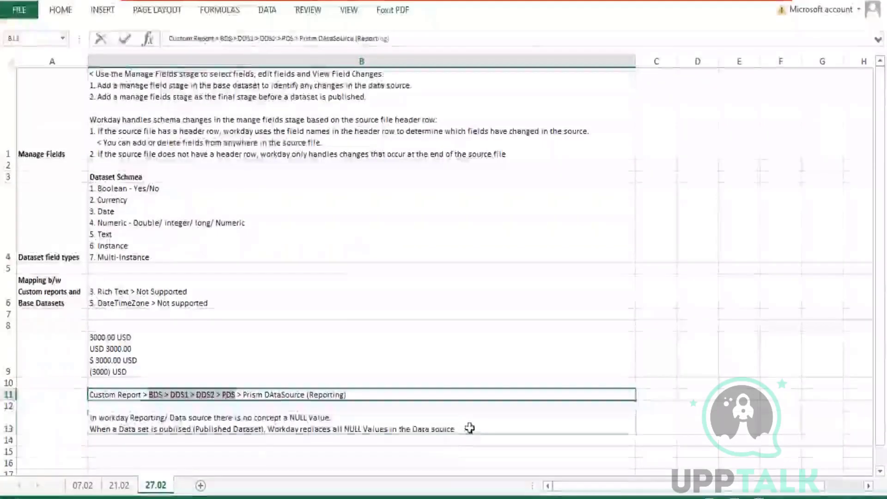
{"action": "left_click", "coordinate": [471, 426]}
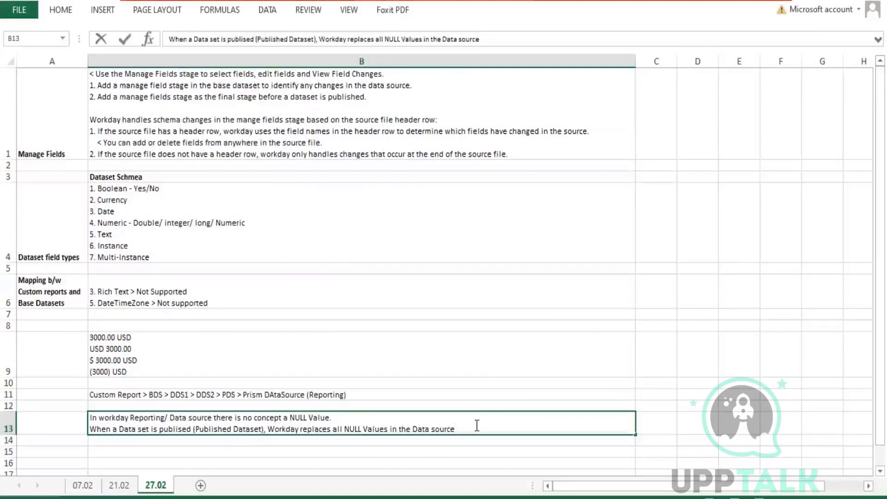
Add 'Boolean - Replaced with FALSE' and 'Currency - 0' lines to the B13 NULL note.
{"action": "key", "text": "alt+Return"}
{"action": "key", "text": "alt+Return"}
{"action": "type", "text": "Boo"}
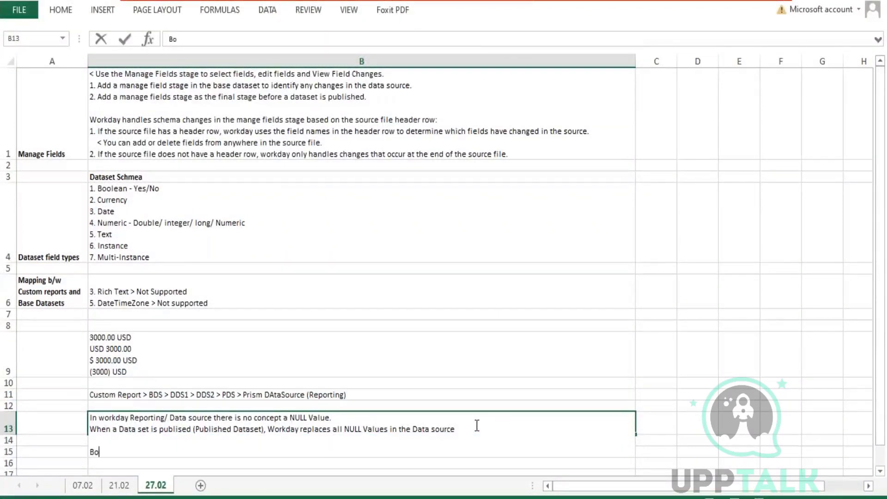
{"action": "key", "text": "BackSpace"}
{"action": "key", "text": "BackSpace"}
{"action": "type", "text": "oolean - Rep"}
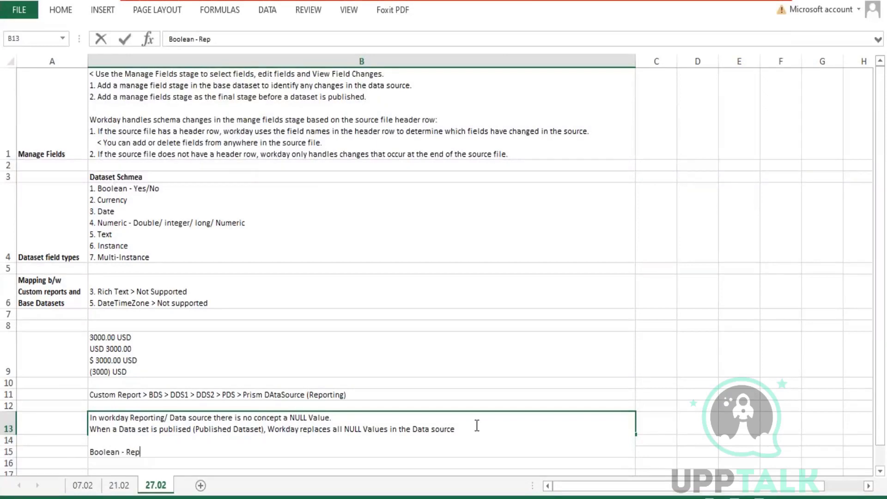
{"action": "type", "text": "laced with FALSE"}
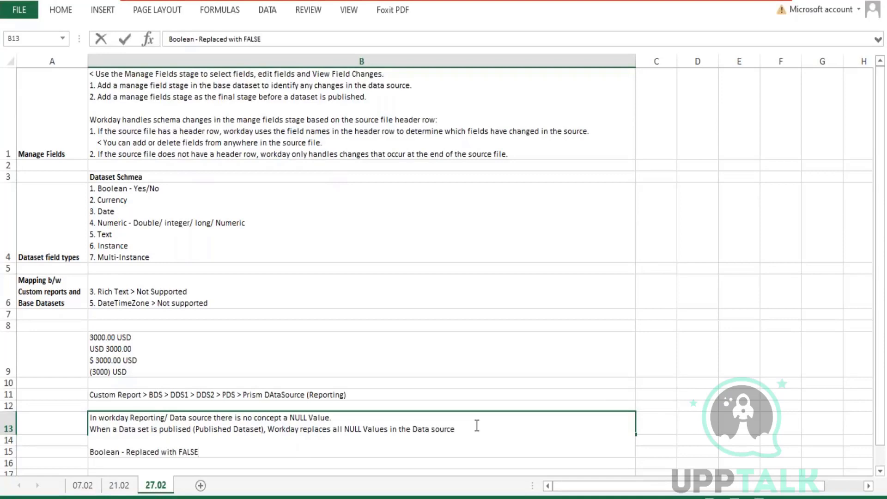
{"action": "key", "text": "alt+Return"}
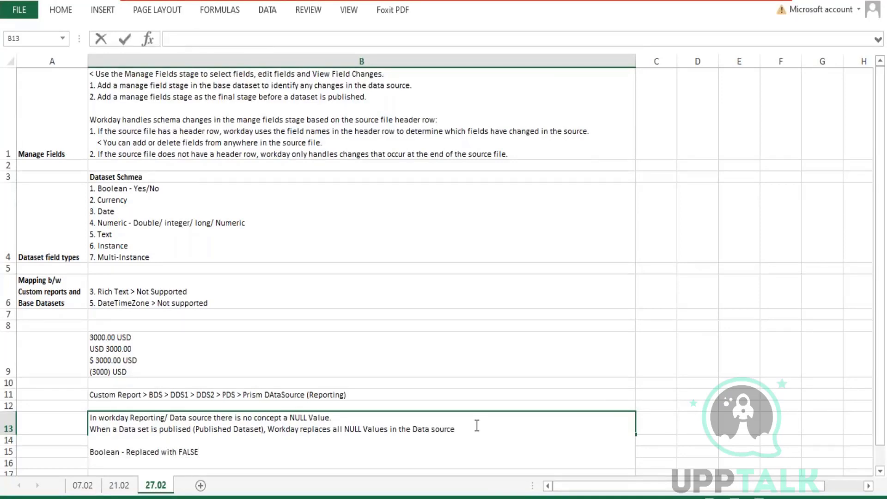
{"action": "type", "text": "Currency - 0"}
Add a 'Numeric - 0' line to the B13 note and start another line below it.
{"action": "key", "text": "alt+Return"}
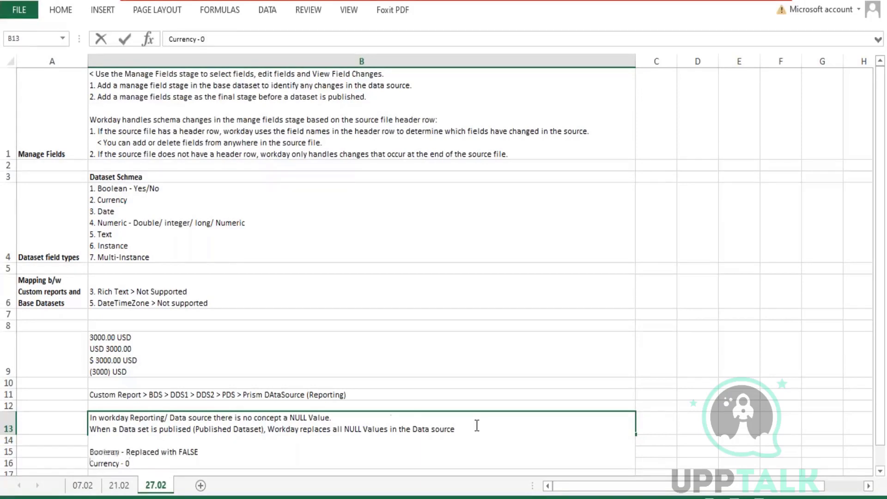
{"action": "type", "text": "Numeric"}
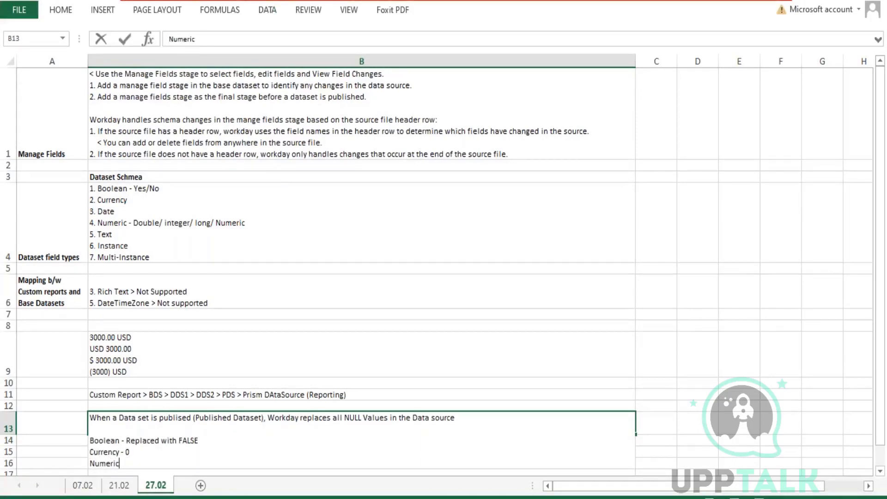
{"action": "left_click", "coordinate": [231, 215]}
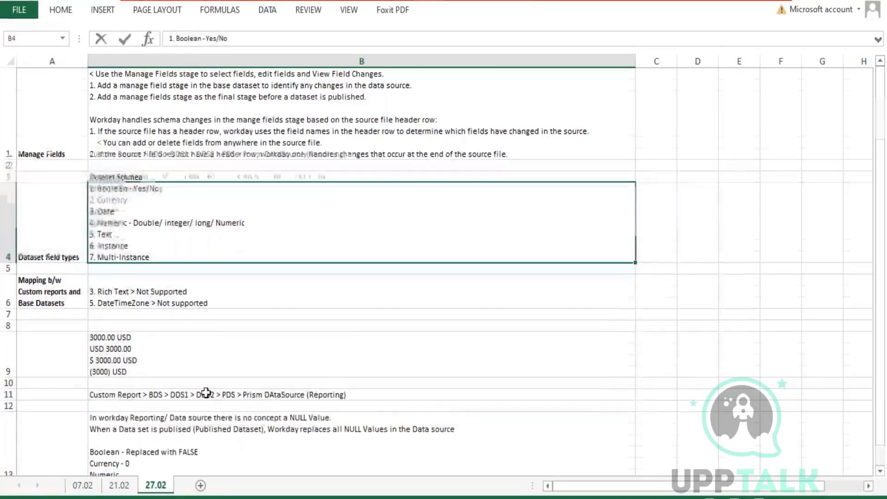
{"action": "scroll", "coordinate": [206, 393], "scroll_direction": "down", "scroll_amount": 2}
{"action": "double_click", "coordinate": [128, 234]}
{"action": "type", "text": "- "}
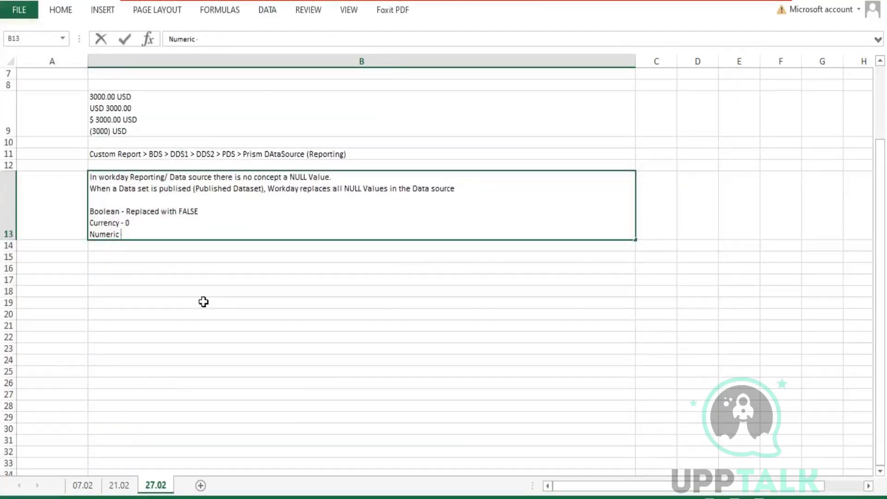
{"action": "type", "text": "0"}
{"action": "key", "text": "alt+Return"}
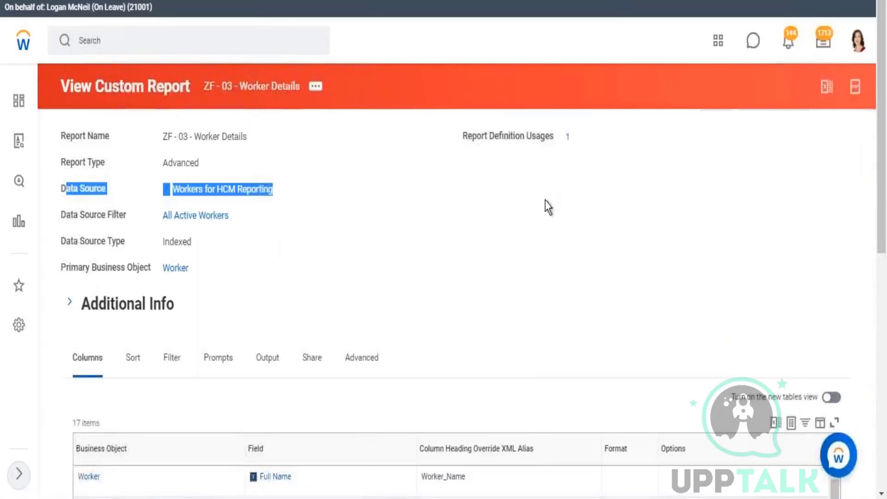
{"action": "scroll", "coordinate": [547, 195], "scroll_direction": "down", "scroll_amount": 10}
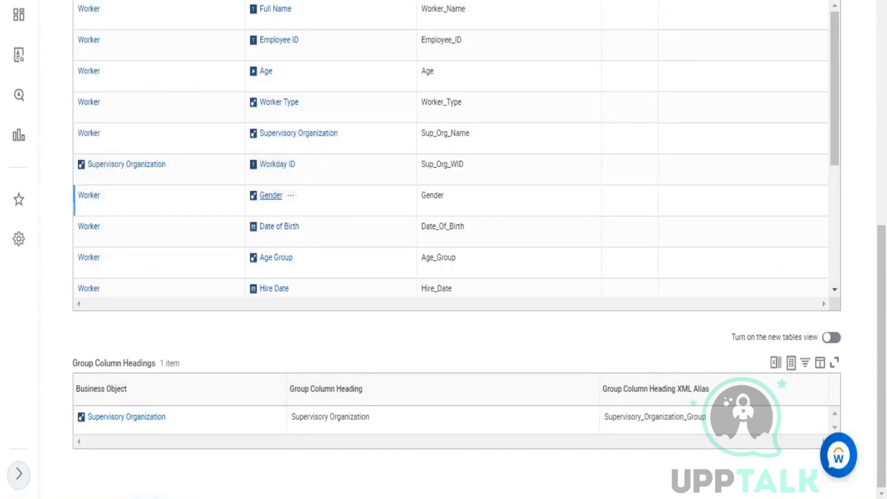
{"action": "scroll", "coordinate": [283, 82], "scroll_direction": "down", "scroll_amount": 3}
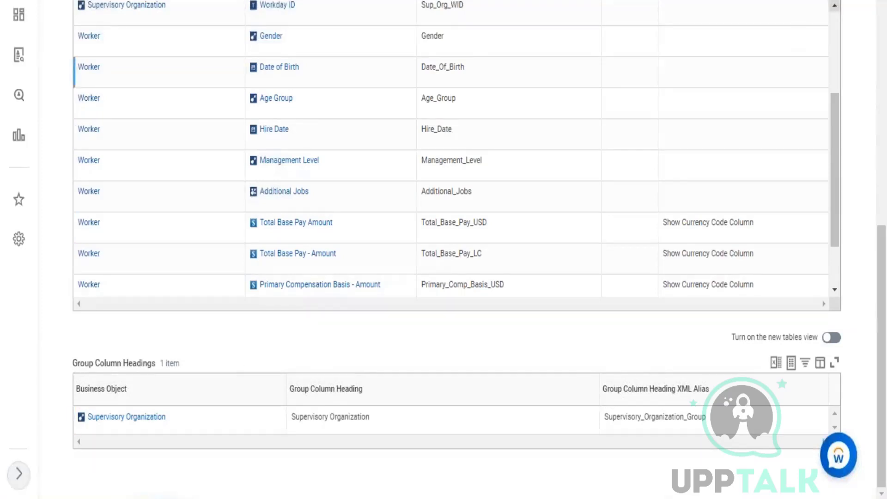
{"action": "key", "text": "alt+Tab"}
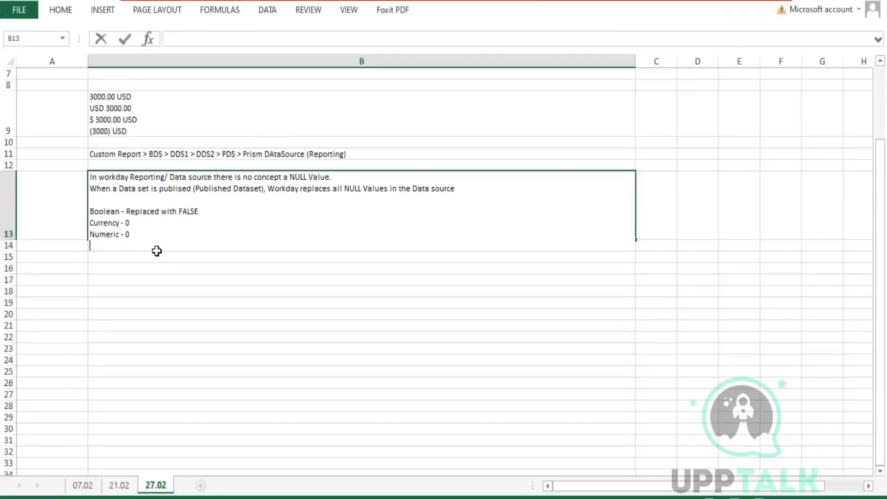
Check the DDS01 Company Details actions in Workday, then add 'Instance/ Text/ Multi-instance - Blank' to B13.
{"action": "key", "text": "alt+Tab"}
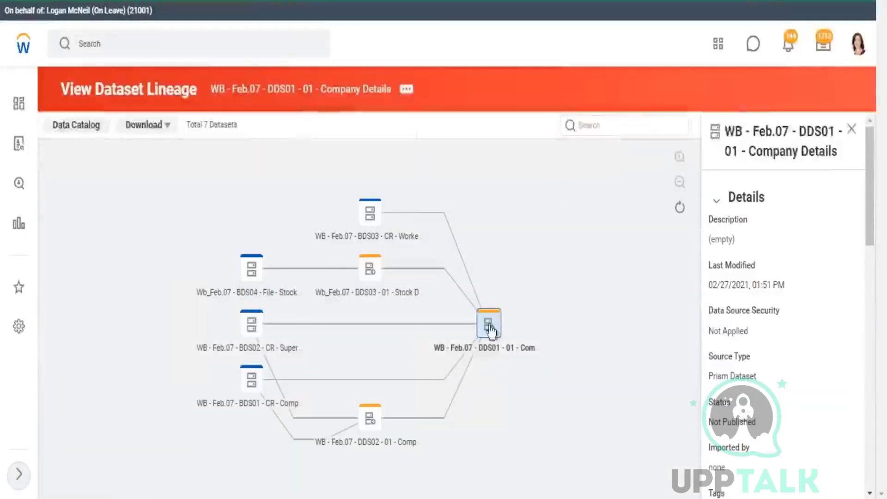
{"action": "left_click", "coordinate": [488, 323]}
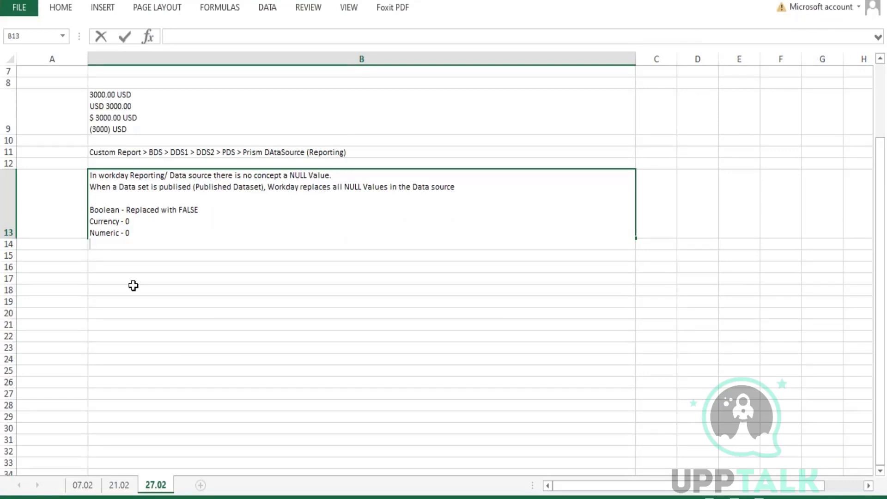
{"action": "type", "text": "nstance/ Text/ M"}
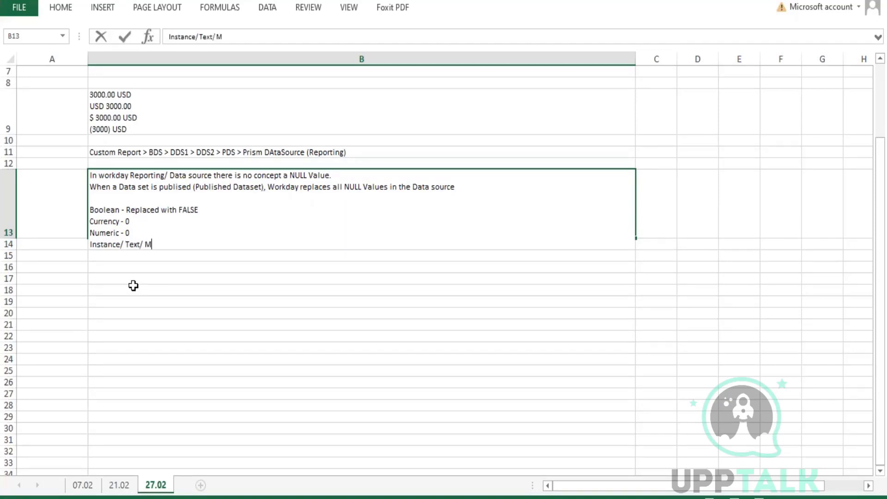
{"action": "type", "text": "ulti-instance"}
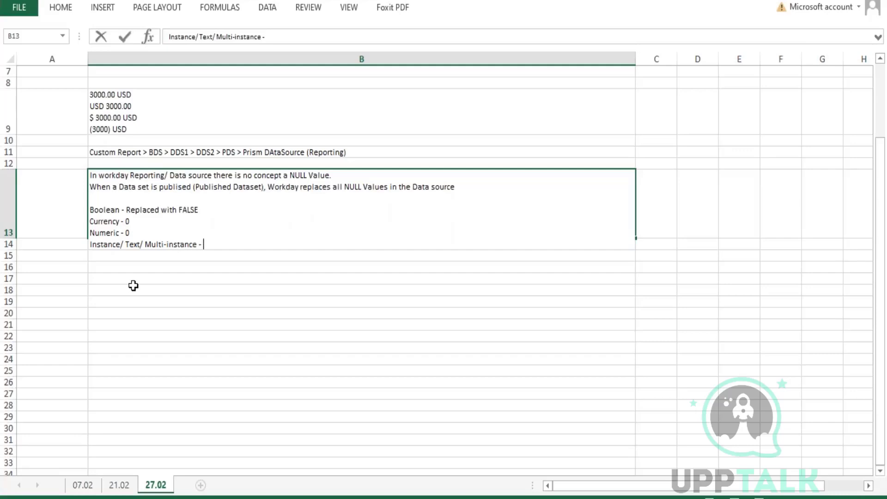
{"action": "type", "text": " - Blank"}
{"action": "key", "text": "Return"}
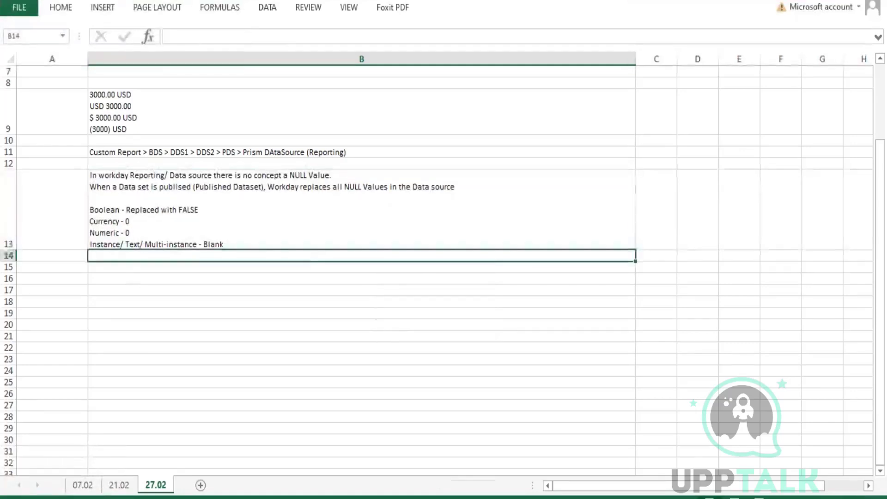
{"action": "key", "text": "alt+Tab"}
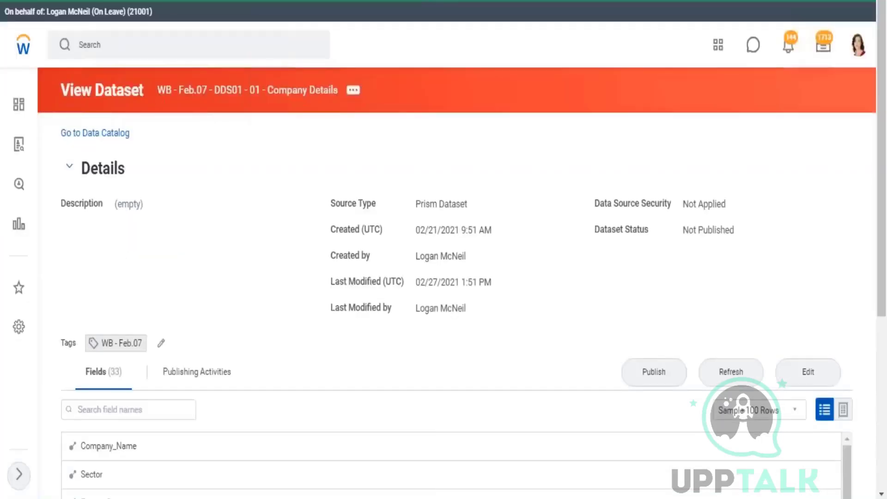
Show the Company Details dataset as a table and scan its rows for NULL values.
{"action": "left_click", "coordinate": [849, 413]}
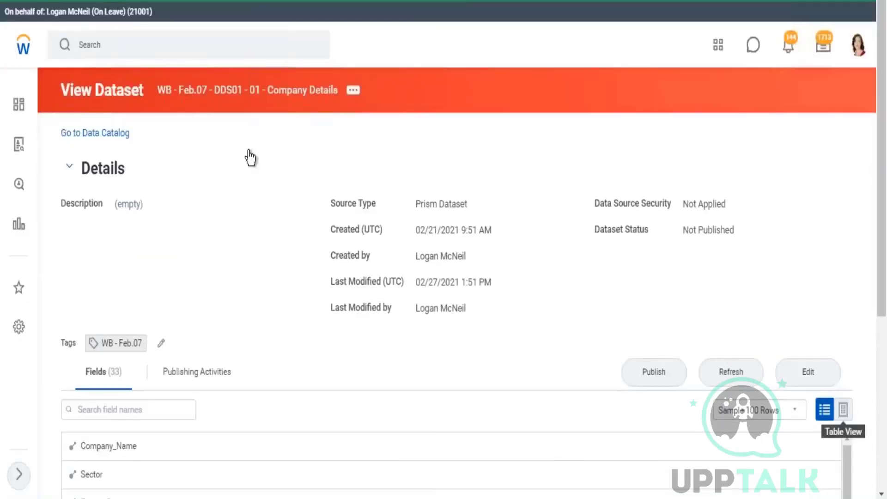
{"action": "scroll", "coordinate": [659, 259], "scroll_direction": "down", "scroll_amount": 3}
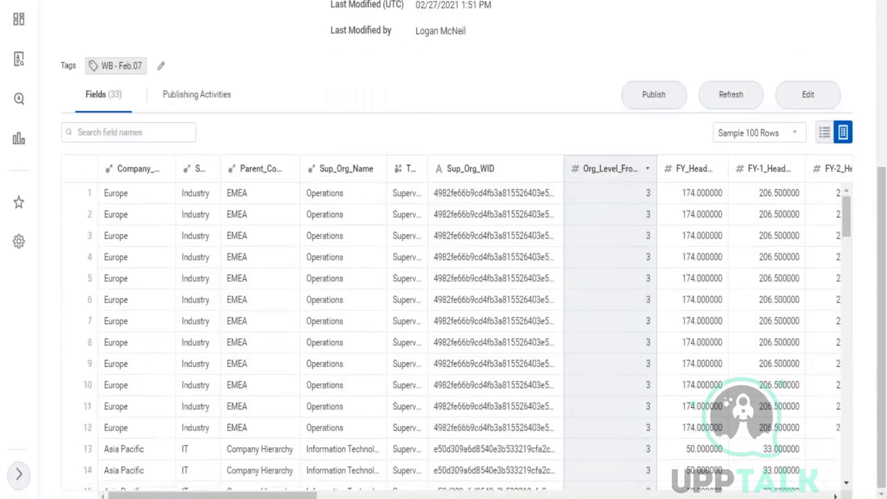
{"action": "scroll", "coordinate": [629, 274], "scroll_direction": "up", "scroll_amount": 5}
{"action": "scroll", "coordinate": [622, 311], "scroll_direction": "up", "scroll_amount": 3}
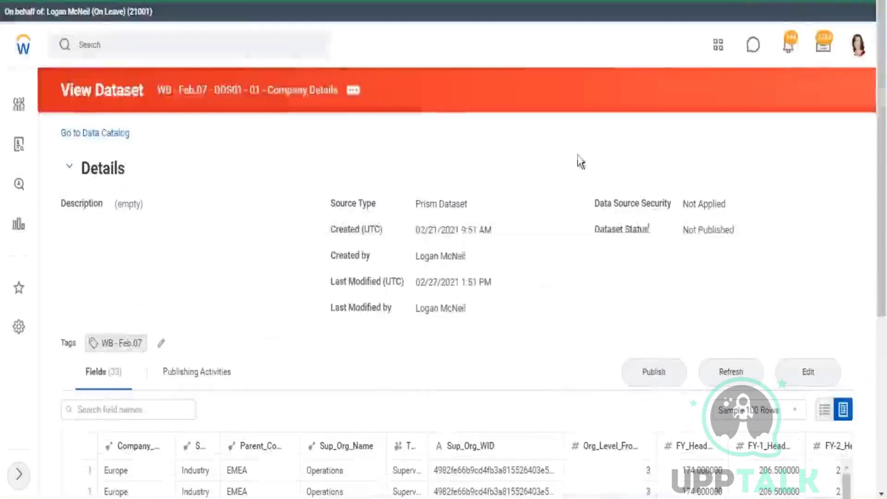
{"action": "scroll", "coordinate": [639, 233], "scroll_direction": "down", "scroll_amount": 5}
{"action": "scroll", "coordinate": [636, 264], "scroll_direction": "down", "scroll_amount": 4}
{"action": "scroll", "coordinate": [640, 308], "scroll_direction": "down", "scroll_amount": 10}
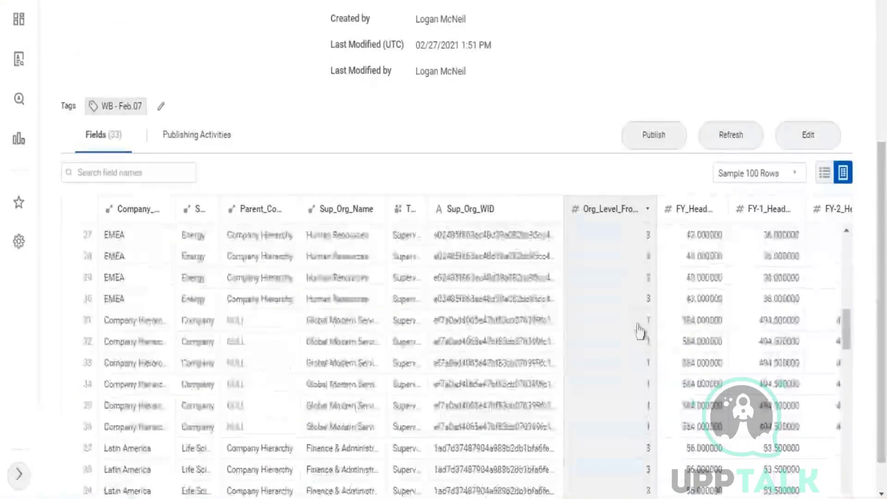
{"action": "scroll", "coordinate": [630, 350], "scroll_direction": "down", "scroll_amount": 3}
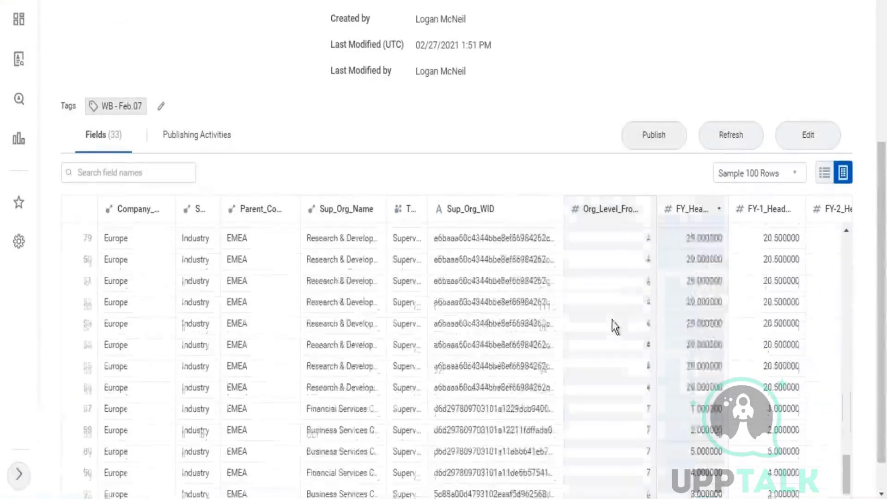
{"action": "scroll", "coordinate": [638, 328], "scroll_direction": "up", "scroll_amount": 7}
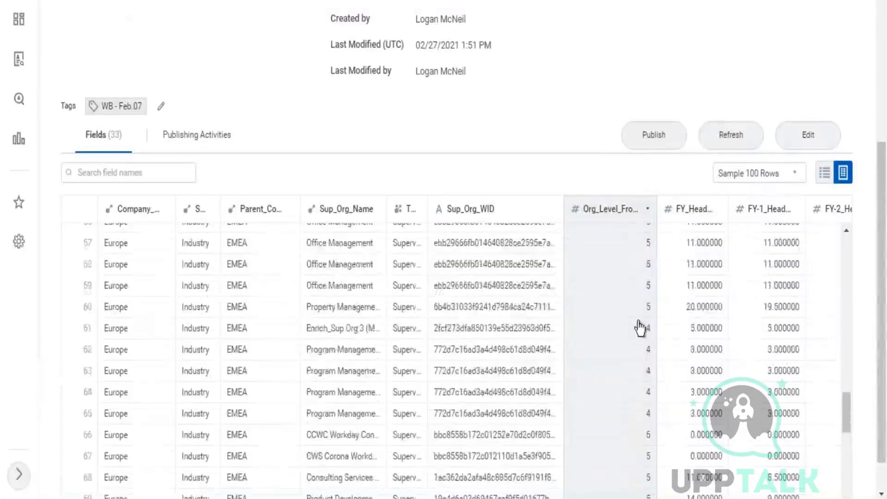
{"action": "scroll", "coordinate": [640, 324], "scroll_direction": "up", "scroll_amount": 2}
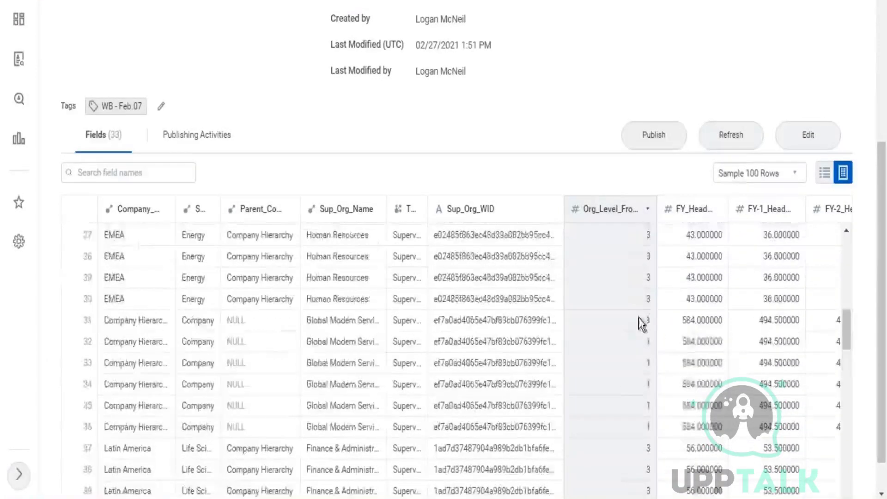
{"action": "scroll", "coordinate": [641, 319], "scroll_direction": "up", "scroll_amount": 2}
{"action": "scroll", "coordinate": [640, 319], "scroll_direction": "up", "scroll_amount": 5}
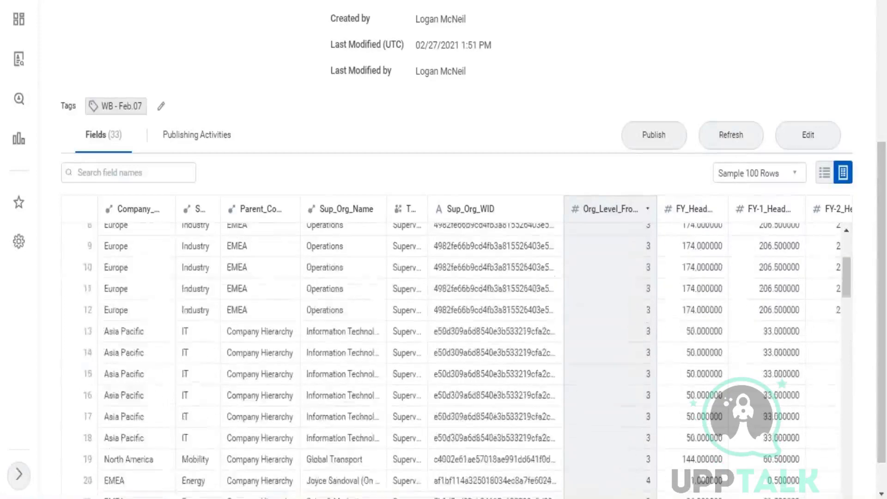
{"action": "scroll", "coordinate": [640, 301], "scroll_direction": "up", "scroll_amount": 5}
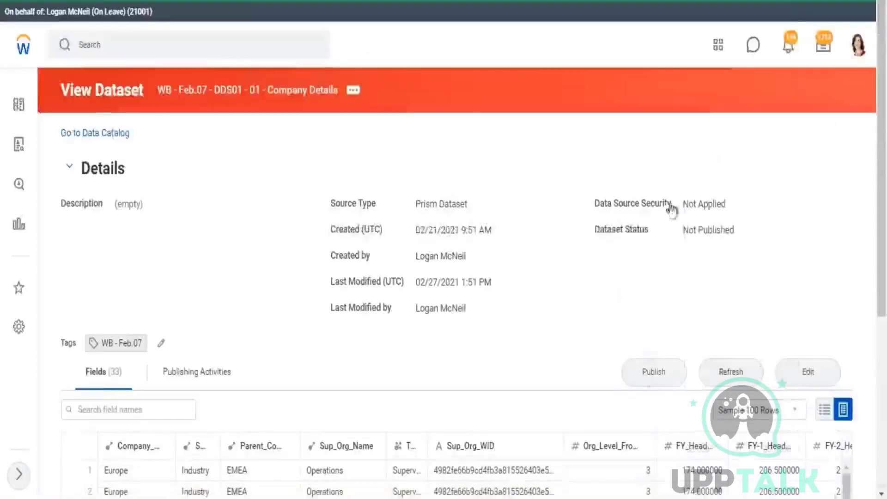
{"action": "scroll", "coordinate": [638, 277], "scroll_direction": "down", "scroll_amount": 8}
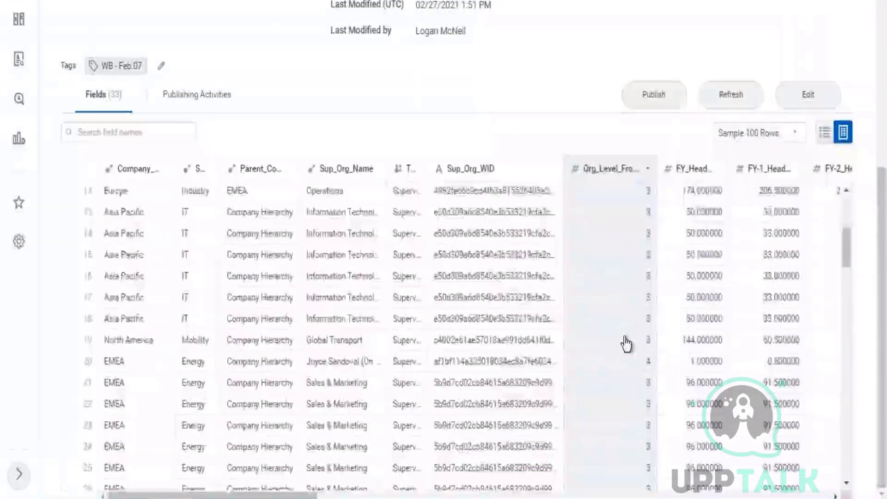
{"action": "scroll", "coordinate": [628, 343], "scroll_direction": "down", "scroll_amount": 5}
{"action": "scroll", "coordinate": [628, 341], "scroll_direction": "down", "scroll_amount": 5}
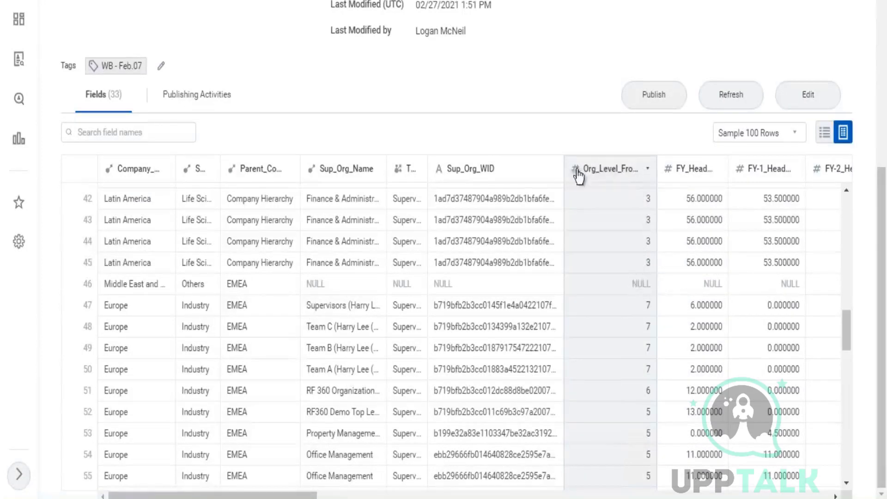
Confirm Sup_Org_Name's field type is Instance, then return to the Excel notes.
{"action": "left_click", "coordinate": [455, 283]}
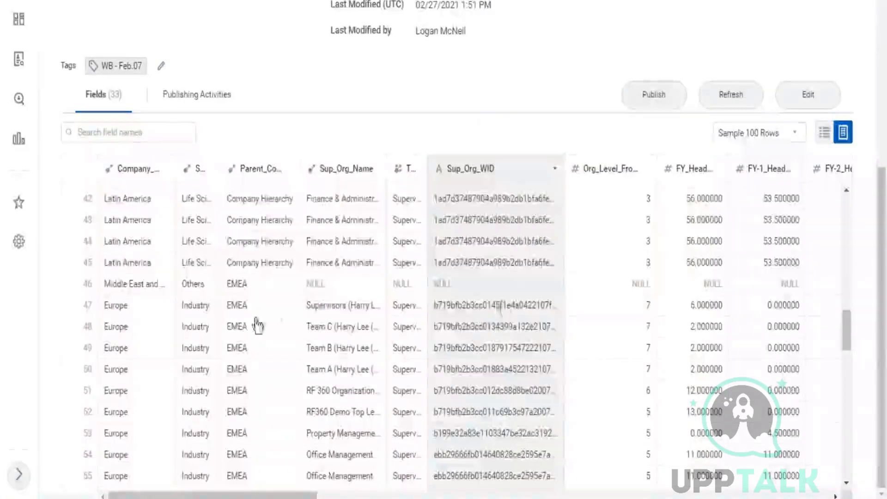
{"action": "left_click", "coordinate": [321, 289]}
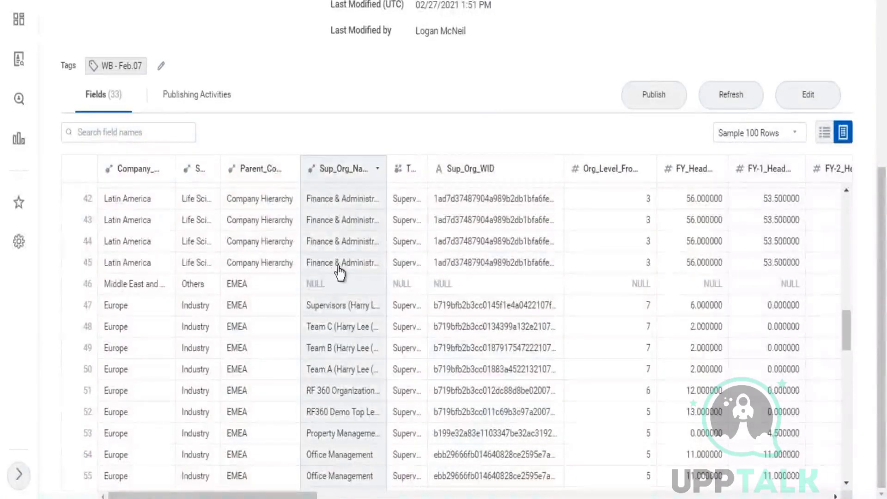
{"action": "left_click", "coordinate": [336, 284]}
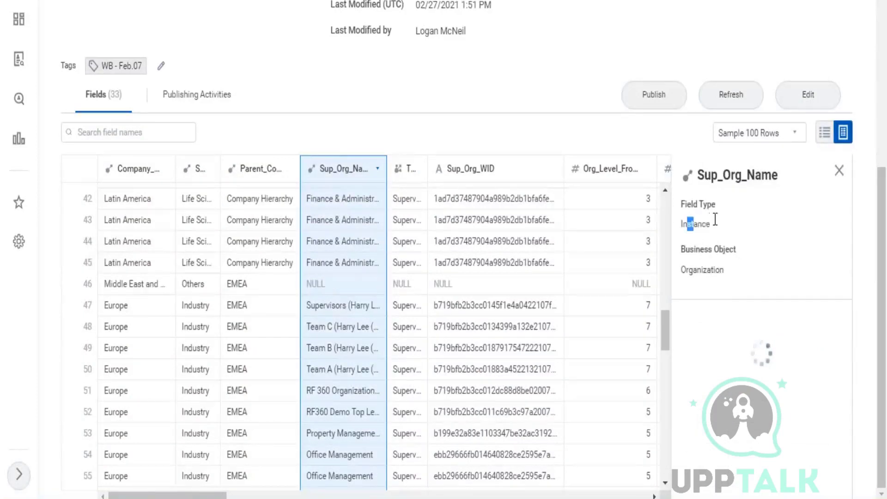
{"action": "left_click_drag", "start_coordinate": [715, 219], "coordinate": [715, 221]}
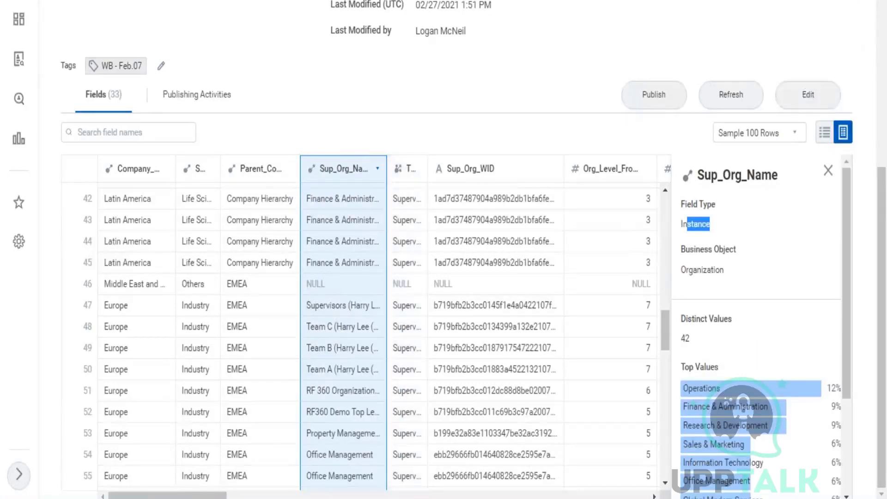
{"action": "key", "text": "alt+Tab"}
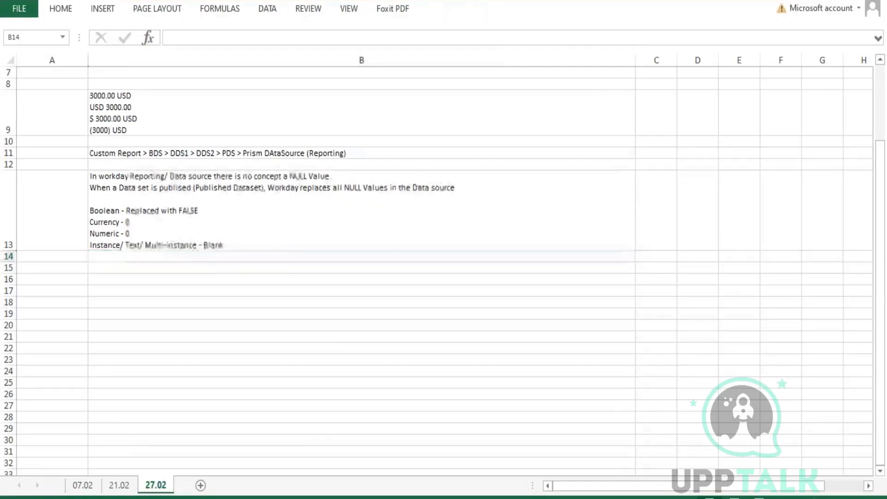
{"action": "key", "text": "alt+Tab"}
{"action": "key", "text": "ctrl+Tab"}
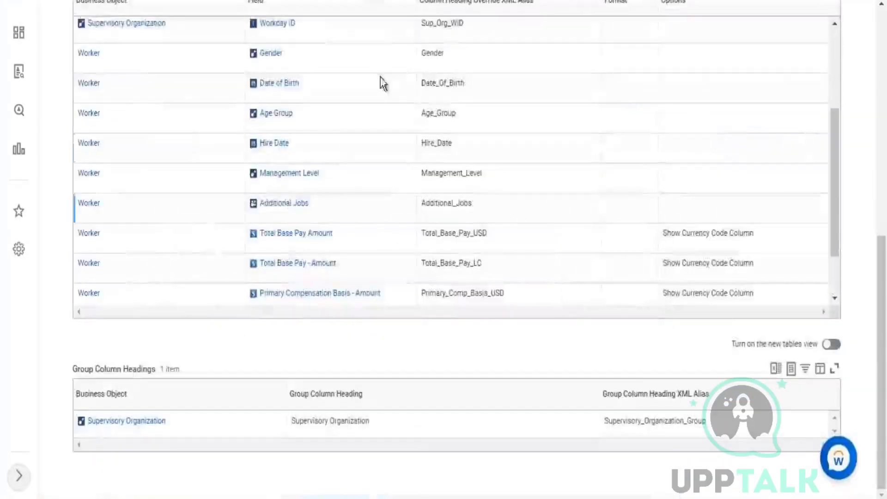
{"action": "scroll", "coordinate": [381, 80], "scroll_direction": "up", "scroll_amount": 6}
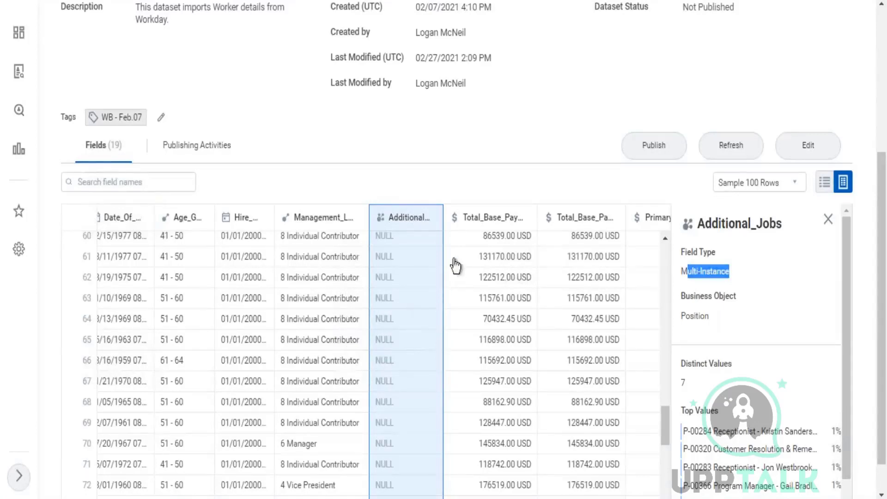
{"action": "key", "text": "alt+Tab"}
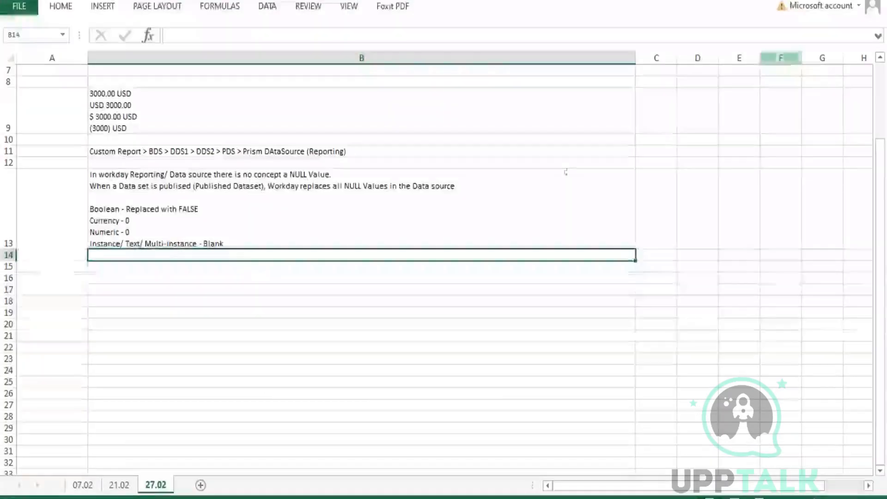
{"action": "left_click", "coordinate": [311, 289]}
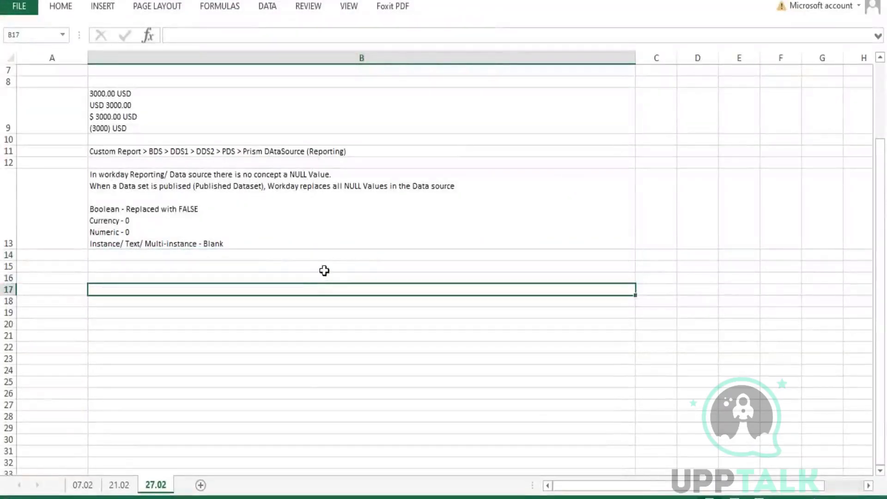